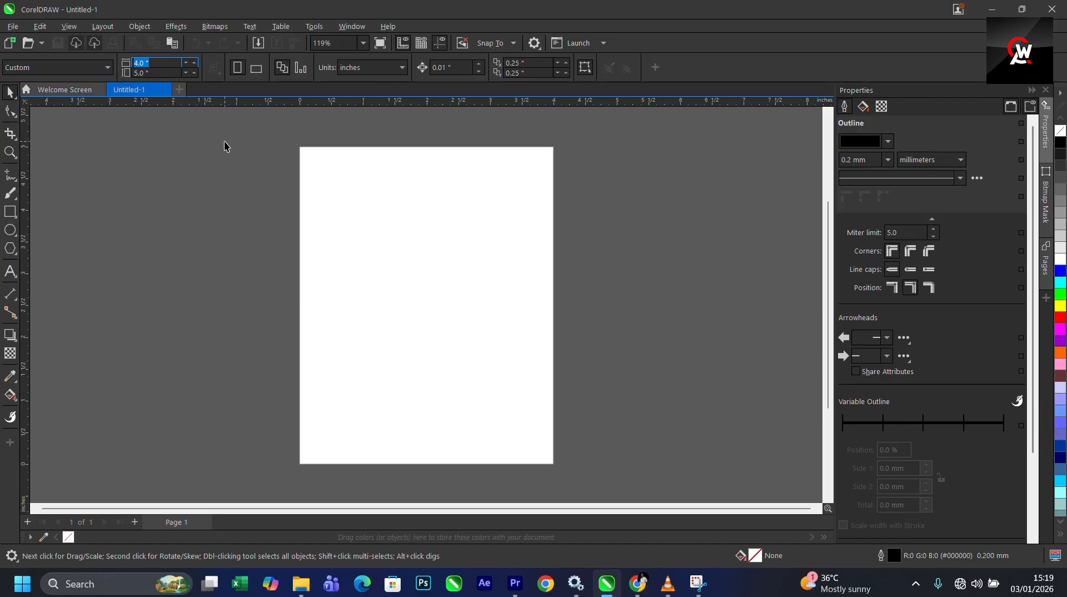
- Set the page size to 10 by 10 inches
{"action": "type", "text": "10"}
{"action": "key", "text": "Tab"}
{"action": "type", "text": "10"}
{"action": "key", "text": "Return"}
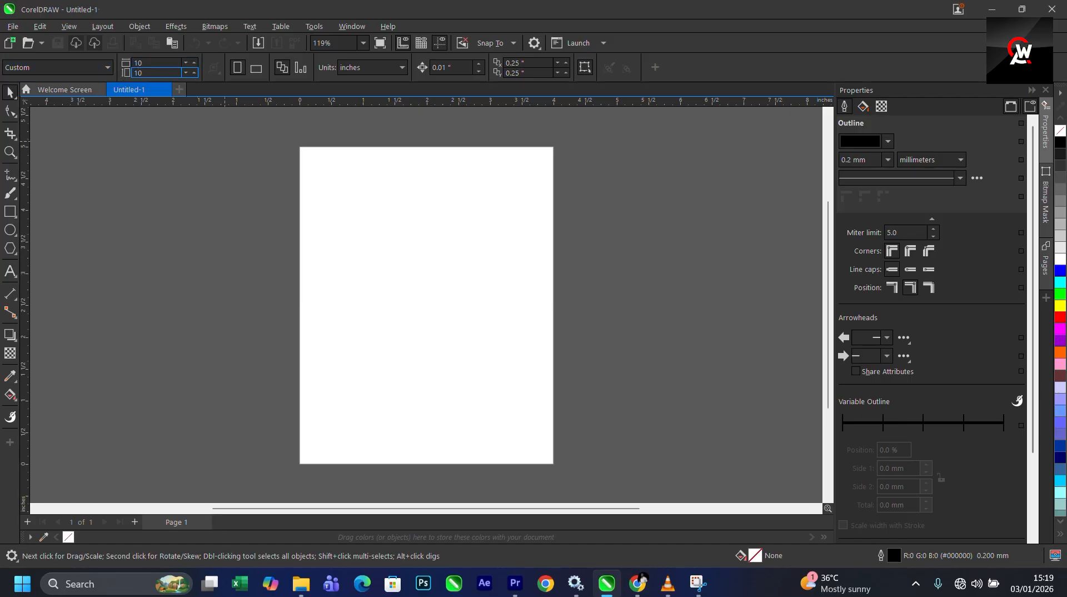
- Create a rectangle frame matching the page and select it
{"action": "left_click", "coordinate": [360, 45]}
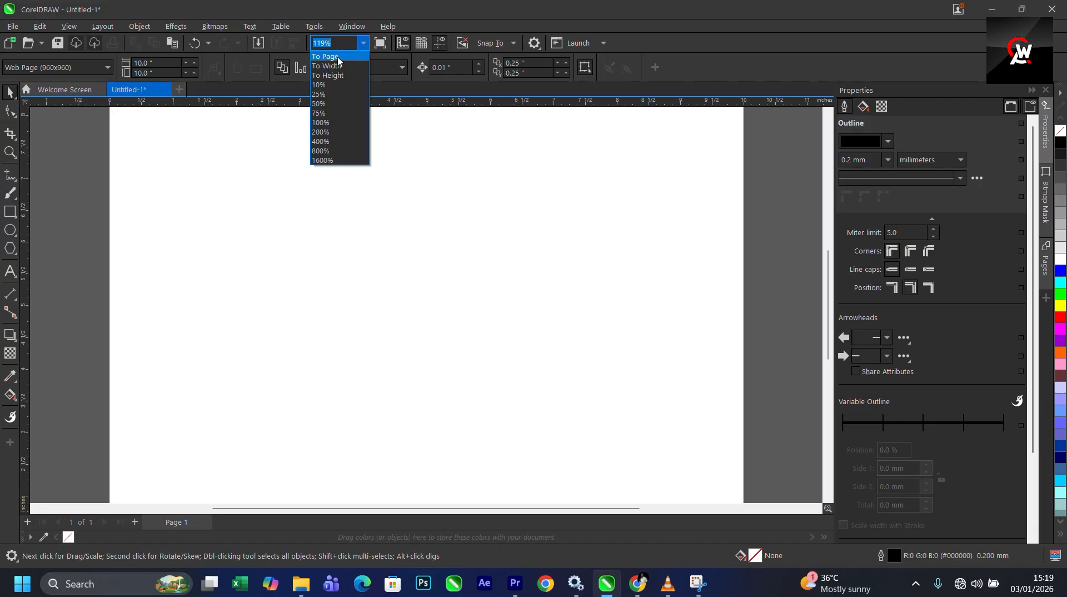
{"action": "left_click", "coordinate": [338, 57]}
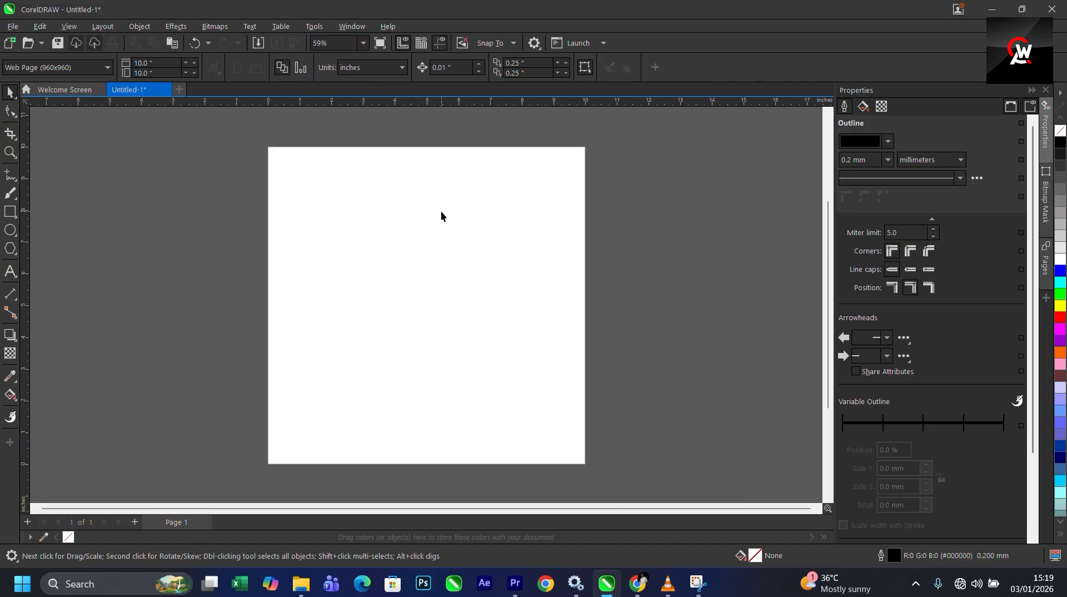
{"action": "double_click", "coordinate": [8, 213]}
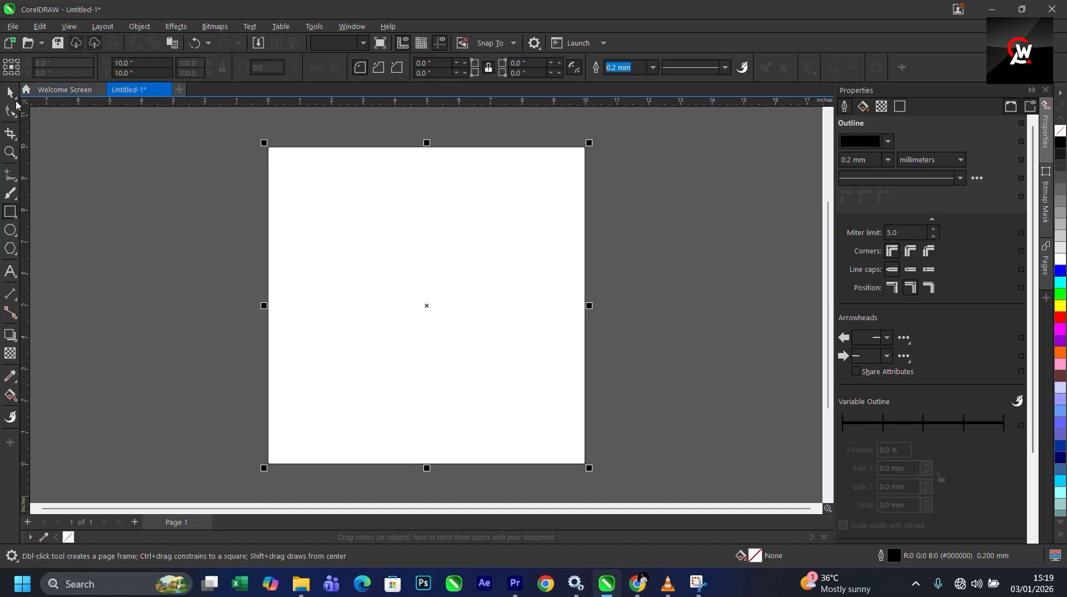
{"action": "left_click", "coordinate": [519, 307]}
{"action": "left_click", "coordinate": [213, 288]}
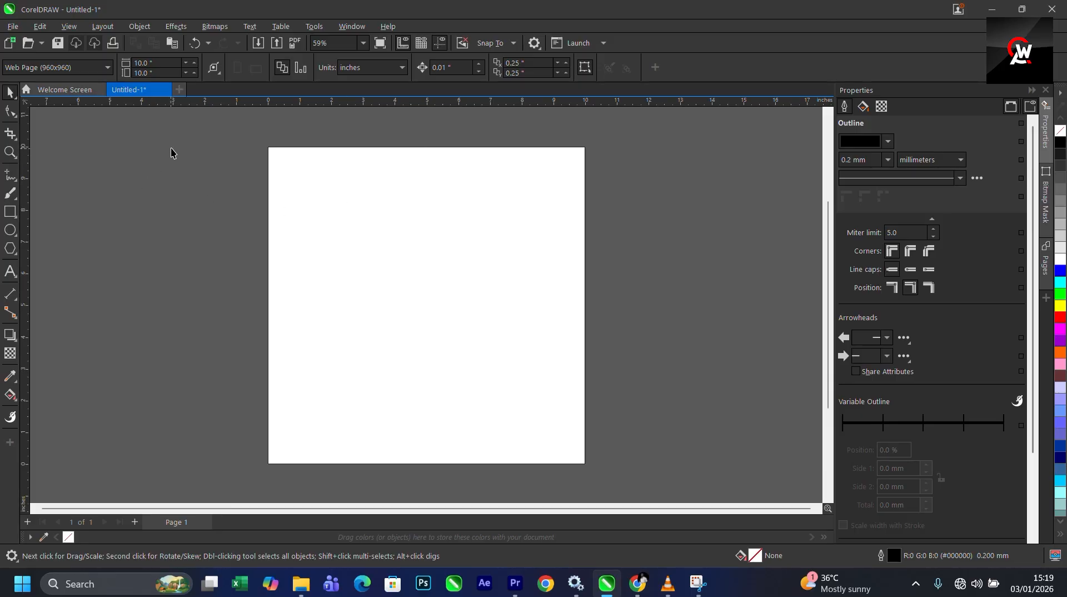
{"action": "left_click_drag", "start_coordinate": [172, 148], "coordinate": [694, 475]}
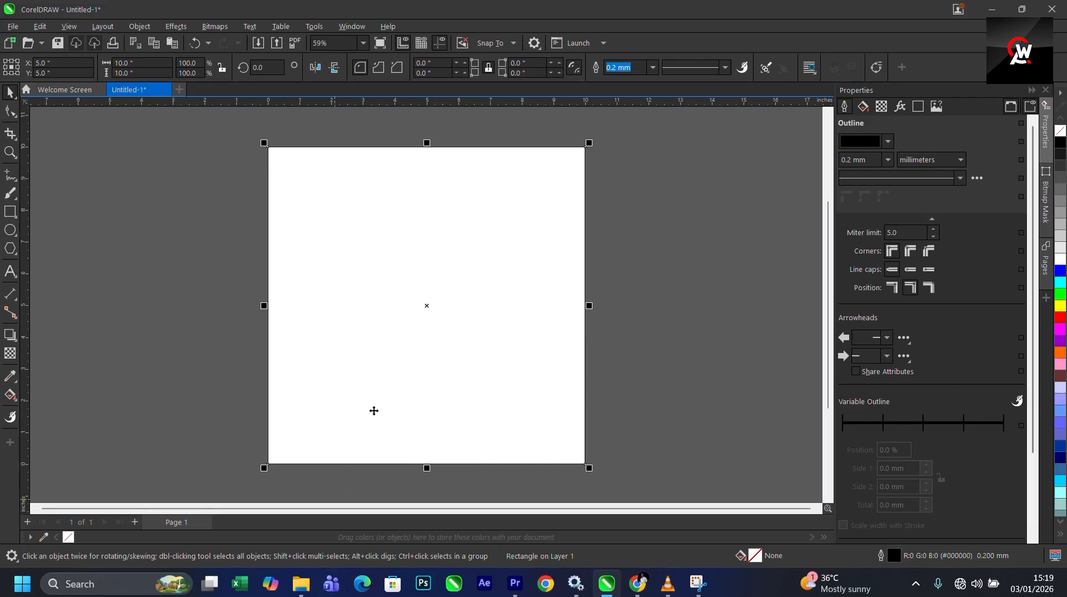
{"action": "left_click", "coordinate": [720, 284]}
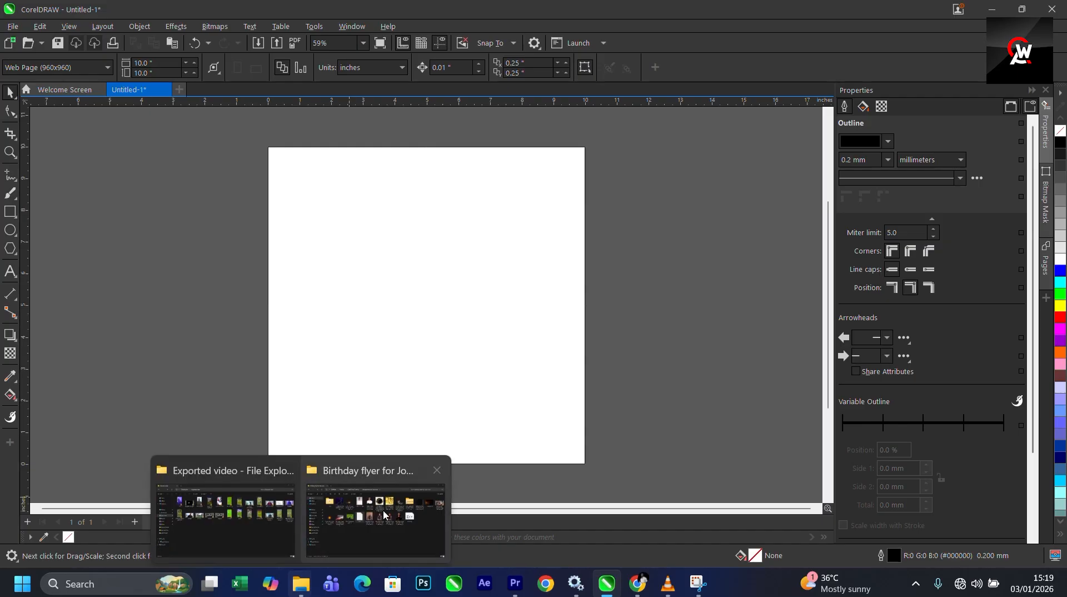
{"action": "left_click", "coordinate": [521, 347]}
- Switch to the birthday flyer image folder in File Explorer and select one of the WhatsApp portrait photos
{"action": "mouse_move", "coordinate": [303, 586]}
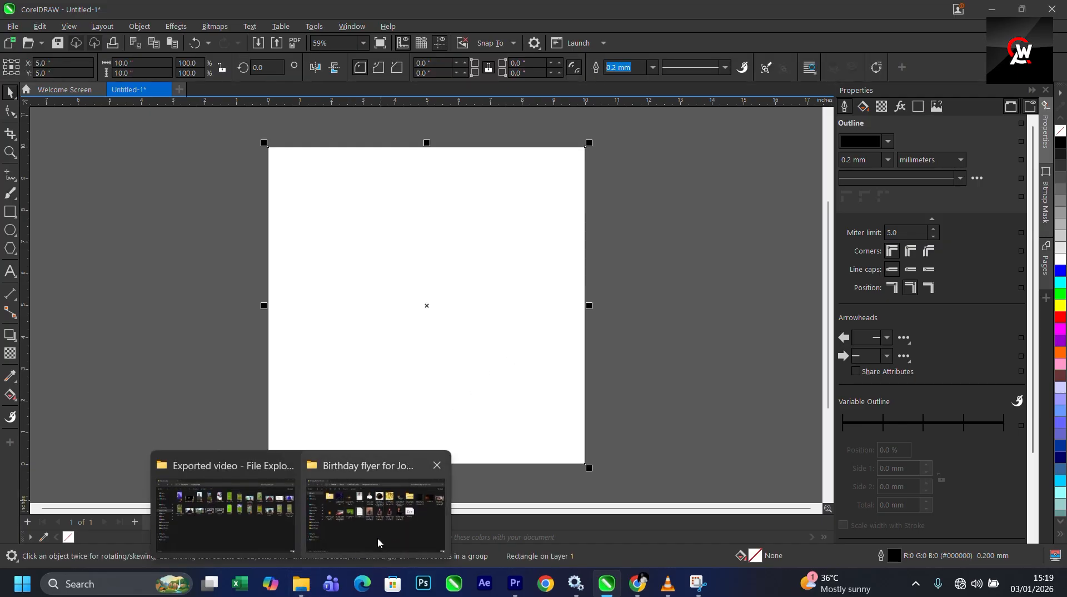
{"action": "left_click", "coordinate": [377, 538]}
{"action": "left_click", "coordinate": [269, 165]}
{"action": "left_click", "coordinate": [339, 164], "text": "ctrl"}
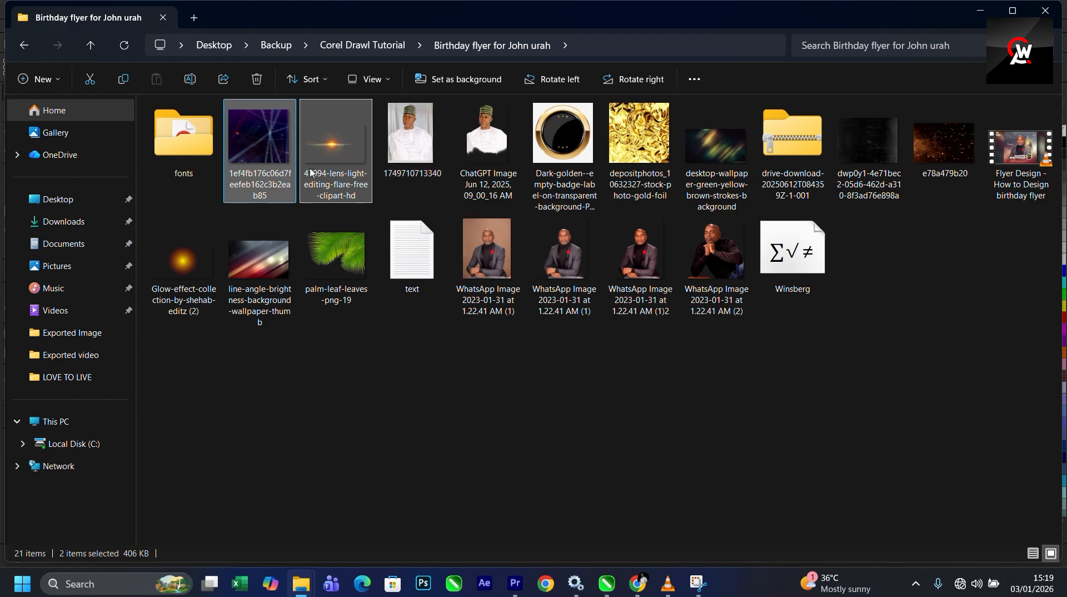
{"action": "left_click", "coordinate": [201, 300], "text": "ctrl"}
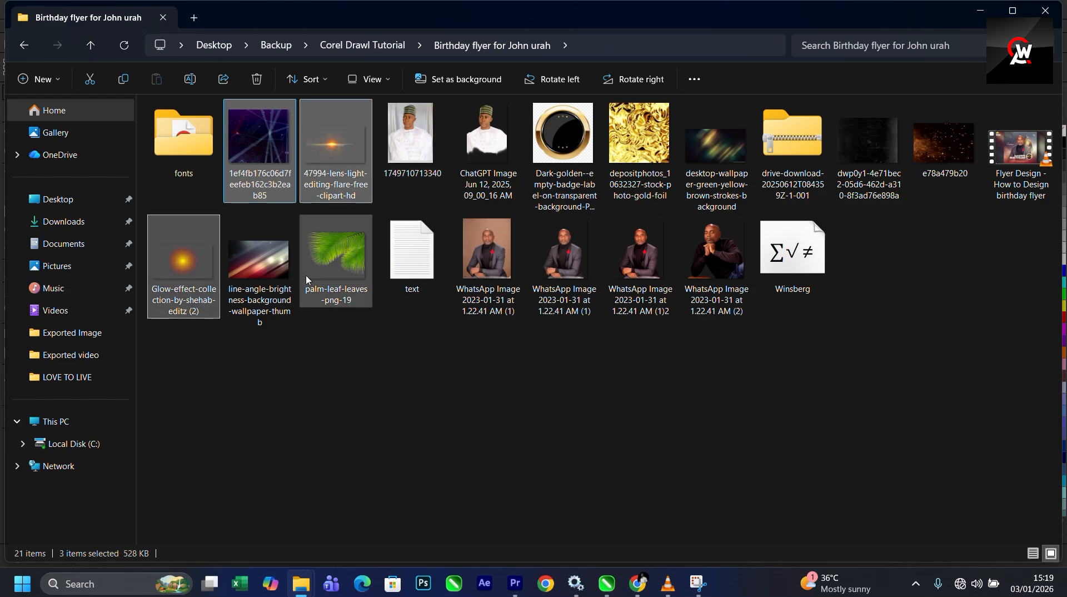
{"action": "left_click", "coordinate": [281, 267], "text": "ctrl"}
{"action": "left_click", "coordinate": [336, 255], "text": "ctrl"}
{"action": "left_click", "coordinate": [487, 253], "text": "ctrl"}
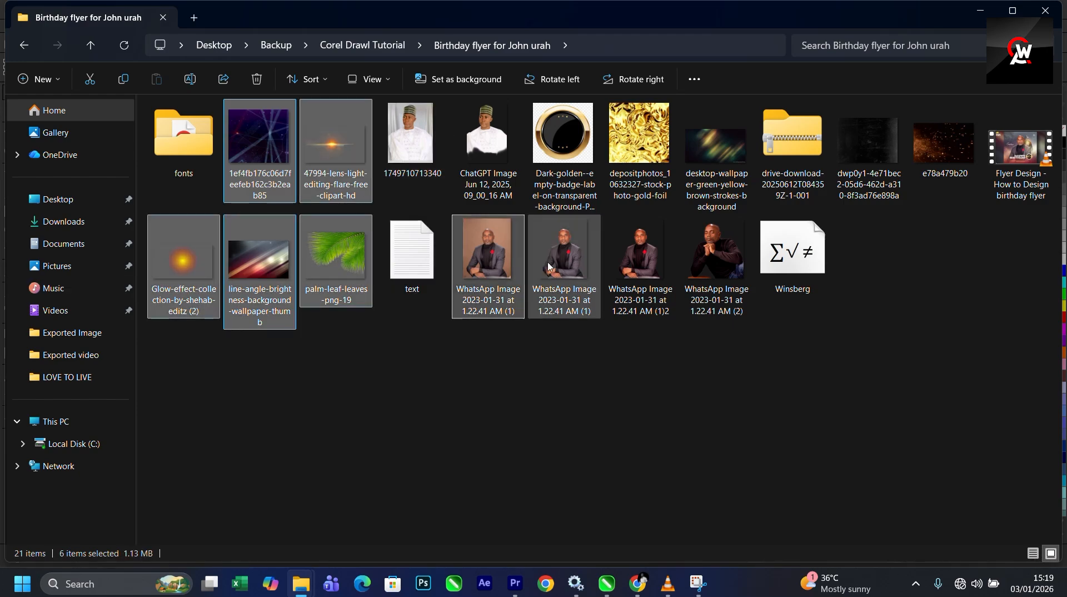
{"action": "left_click", "coordinate": [555, 309]}
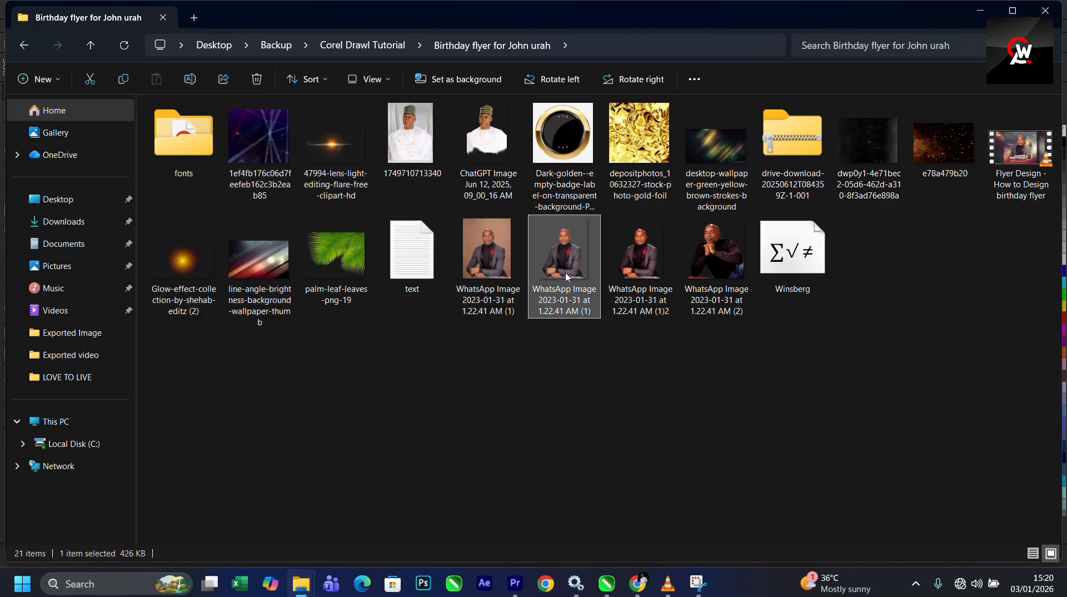
- Add the second portrait, gold foil, wallpapers, dark textures, lens flare, glow and line-angle images to the selection
{"action": "left_click", "coordinate": [716, 255], "text": "shift"}
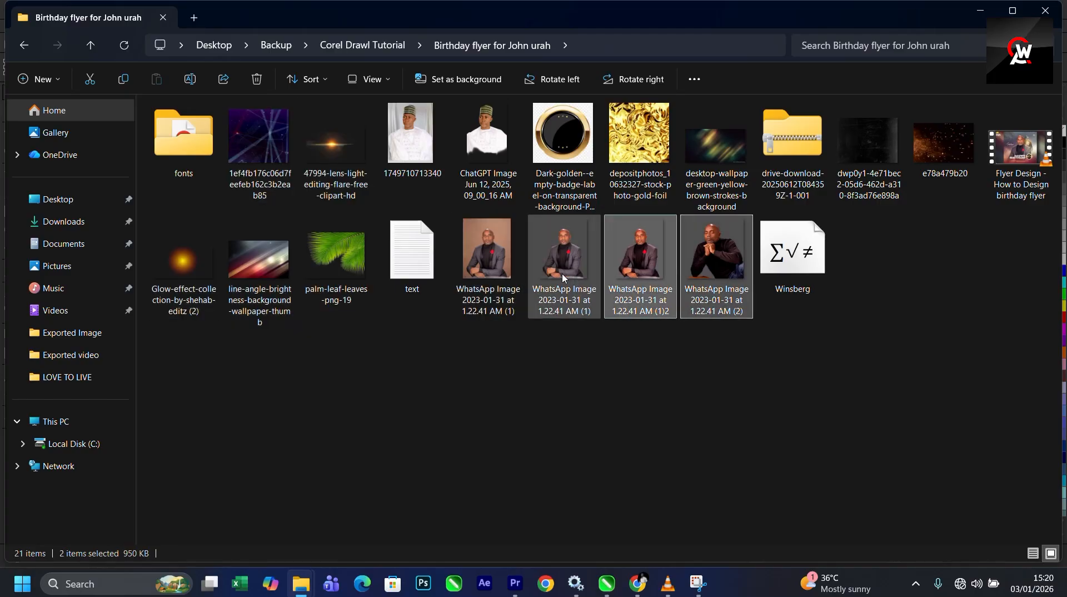
{"action": "left_click", "coordinate": [657, 264], "text": "ctrl"}
{"action": "left_click", "coordinate": [639, 147], "text": "ctrl"}
{"action": "left_click", "coordinate": [713, 151], "text": "ctrl"}
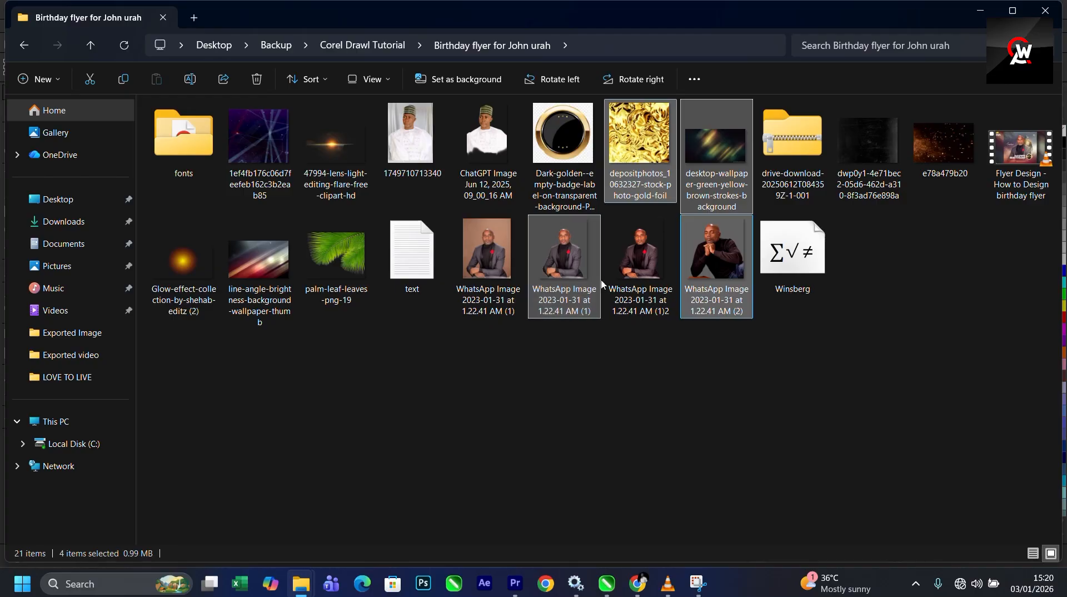
{"action": "left_click", "coordinate": [868, 145], "text": "ctrl"}
{"action": "left_click", "coordinate": [944, 144], "text": "ctrl"}
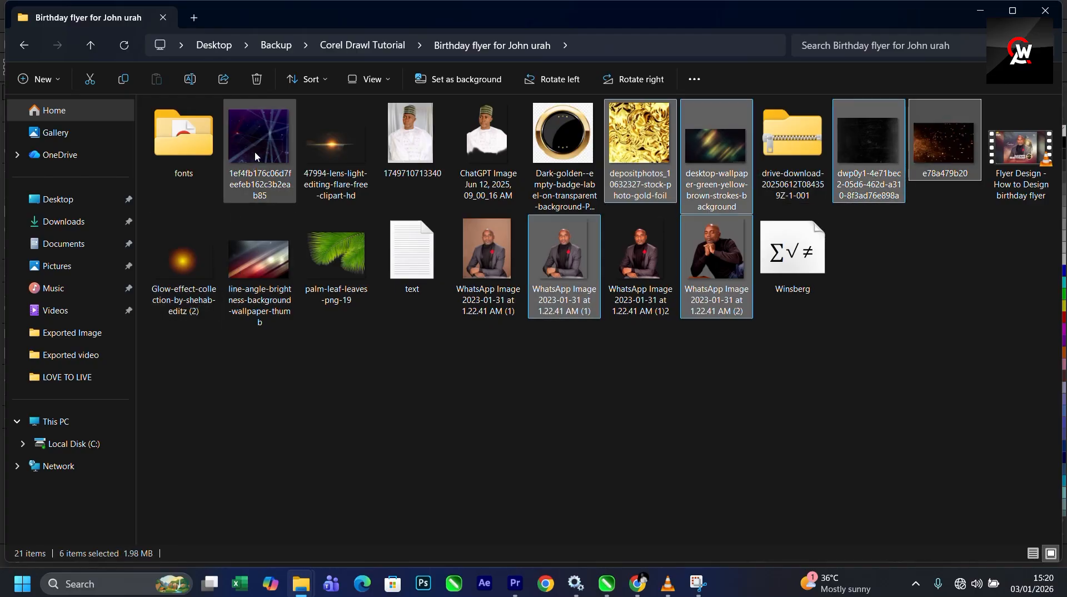
{"action": "left_click", "coordinate": [255, 152], "text": "ctrl"}
{"action": "left_click", "coordinate": [184, 261], "text": "ctrl"}
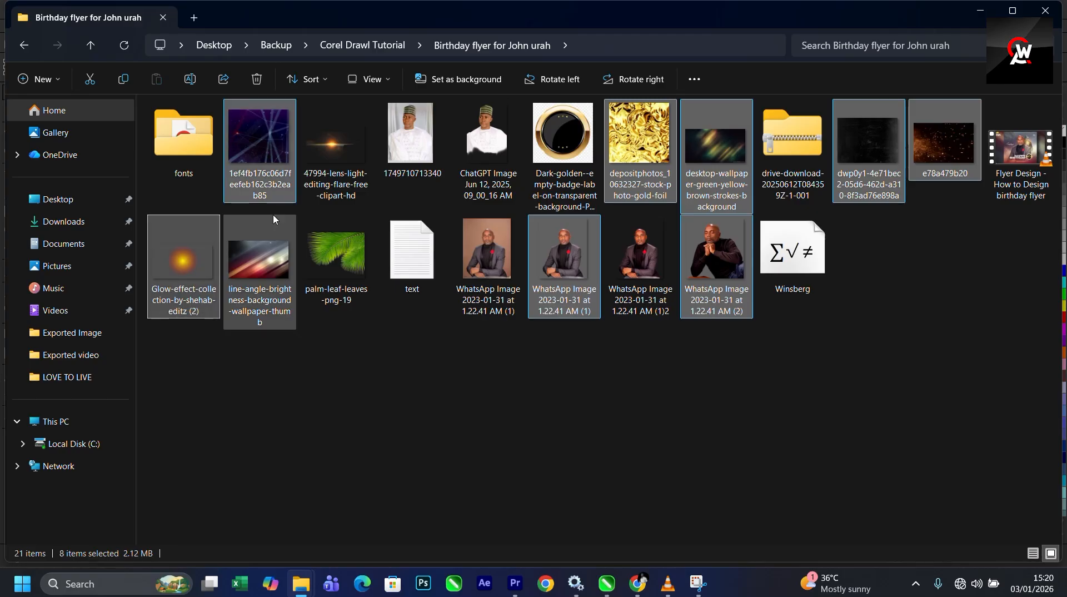
{"action": "left_click", "coordinate": [334, 145], "text": "ctrl"}
{"action": "left_click", "coordinate": [261, 318], "text": "ctrl"}
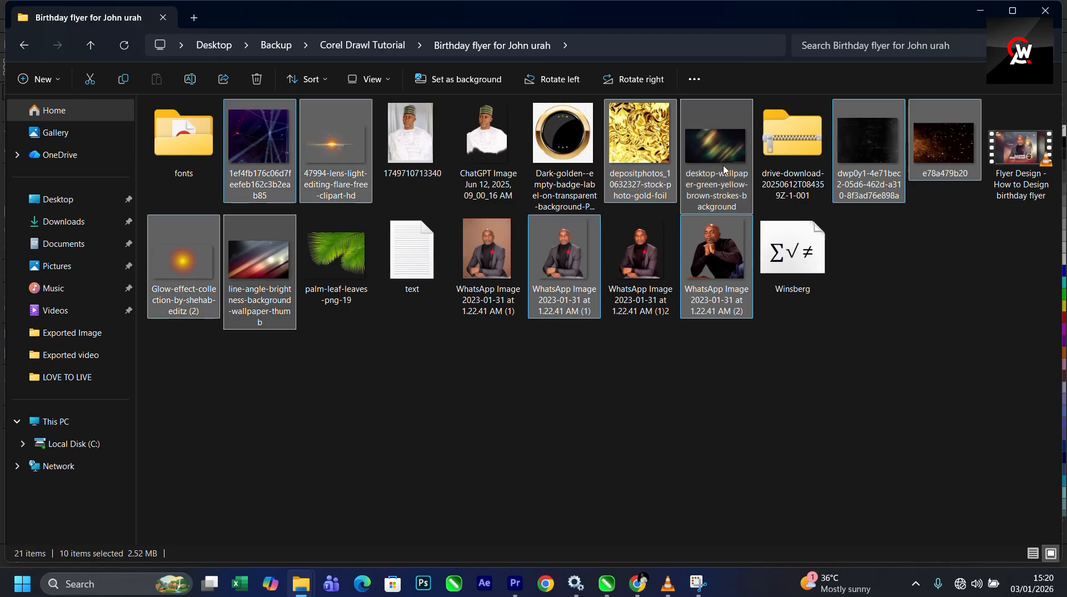
- Drag the ten selected images from File Explorer into the CorelDRAW document
{"action": "left_click_drag", "start_coordinate": [259, 151], "coordinate": [233, 300]}
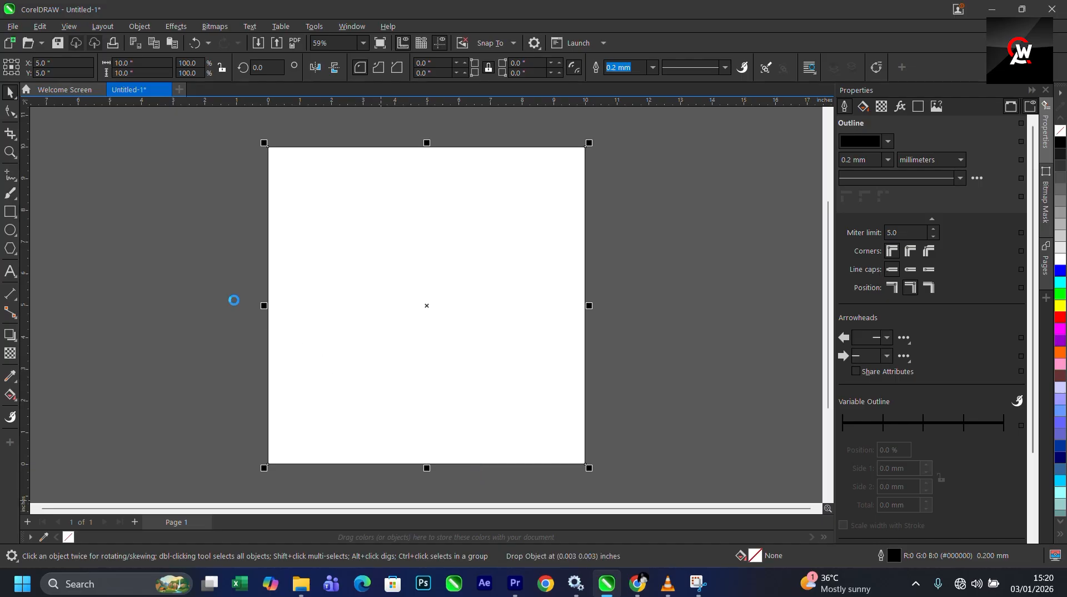
{"action": "scroll", "coordinate": [300, 294], "scroll_direction": "down", "scroll_amount": 2}
{"action": "left_click_drag", "start_coordinate": [301, 283], "coordinate": [264, 282]}
{"action": "left_click_drag", "start_coordinate": [87, 140], "coordinate": [425, 464]}
{"action": "scroll", "coordinate": [498, 436], "scroll_direction": "down", "scroll_amount": 2}
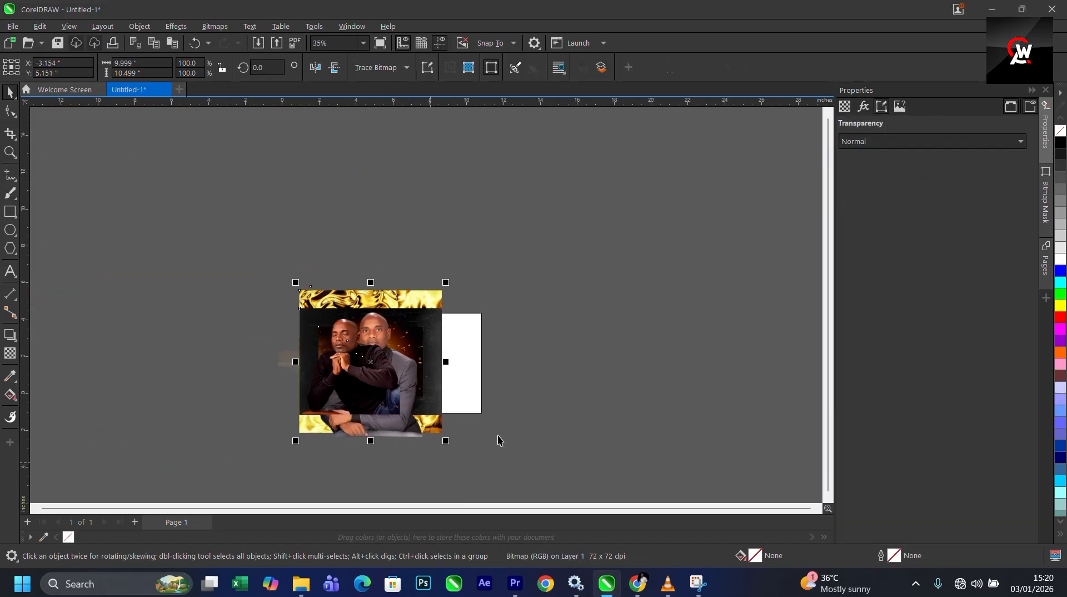
- Spread the imported images apart so they sit beside the page
{"action": "left_click_drag", "start_coordinate": [366, 365], "coordinate": [244, 357]}
{"action": "left_click", "coordinate": [364, 286]}
{"action": "scroll", "coordinate": [369, 374], "scroll_direction": "up", "scroll_amount": 1}
{"action": "left_click_drag", "start_coordinate": [367, 367], "coordinate": [221, 330]}
{"action": "left_click_drag", "start_coordinate": [228, 329], "coordinate": [189, 319]}
{"action": "left_click_drag", "start_coordinate": [404, 372], "coordinate": [193, 297]}
{"action": "left_click_drag", "start_coordinate": [282, 328], "coordinate": [165, 257]}
{"action": "scroll", "coordinate": [283, 344], "scroll_direction": "down", "scroll_amount": 2}
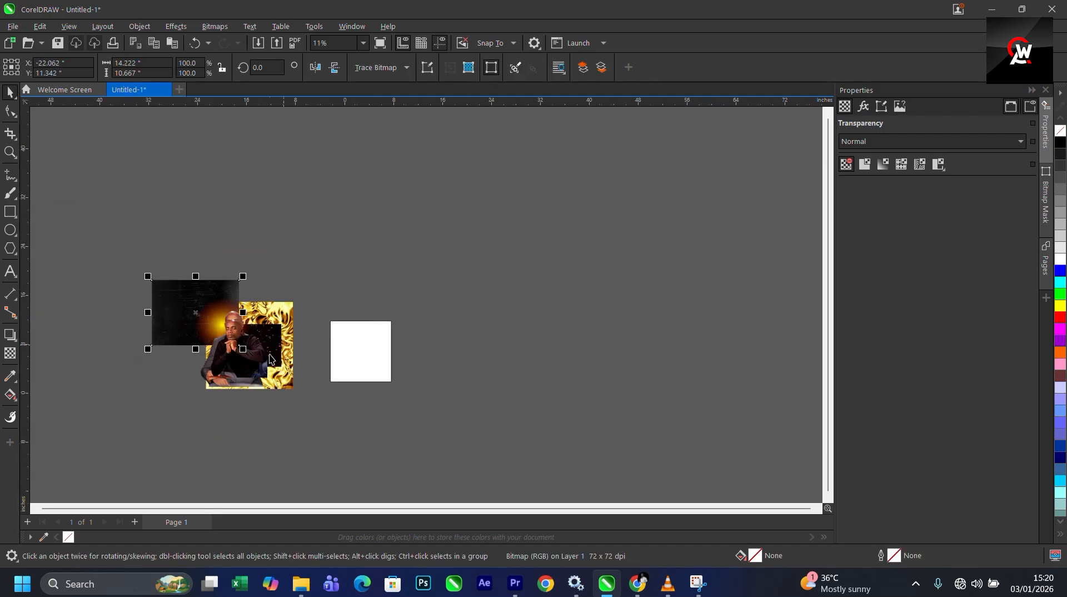
{"action": "left_click_drag", "start_coordinate": [215, 319], "coordinate": [130, 258]}
{"action": "left_click", "coordinate": [276, 345]}
{"action": "left_click_drag", "start_coordinate": [240, 348], "coordinate": [205, 313]}
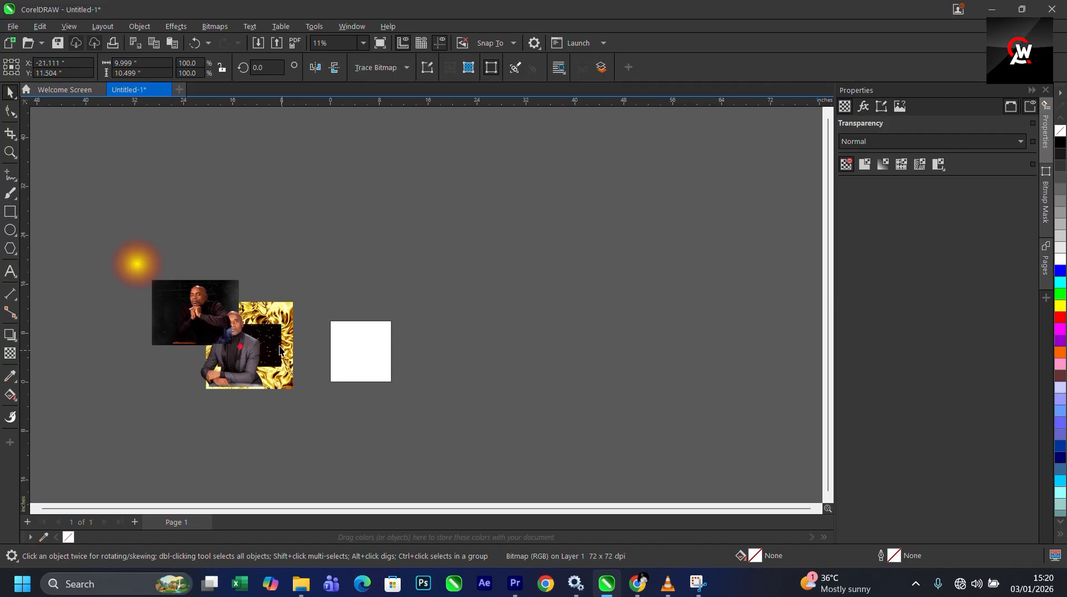
- Arrange the portraits, gold foil, dark texture and glow images to the left of the page
{"action": "left_click_drag", "start_coordinate": [278, 348], "coordinate": [215, 279]}
{"action": "scroll", "coordinate": [250, 354], "scroll_direction": "up", "scroll_amount": 2}
{"action": "left_click_drag", "start_coordinate": [294, 406], "coordinate": [215, 326]}
{"action": "left_click_drag", "start_coordinate": [257, 359], "coordinate": [287, 427]}
{"action": "left_click_drag", "start_coordinate": [129, 306], "coordinate": [283, 346]}
{"action": "left_click_drag", "start_coordinate": [159, 278], "coordinate": [103, 442]}
{"action": "left_click_drag", "start_coordinate": [145, 245], "coordinate": [247, 314]}
{"action": "left_click_drag", "start_coordinate": [206, 361], "coordinate": [215, 255]}
{"action": "left_click_drag", "start_coordinate": [243, 390], "coordinate": [147, 311]}
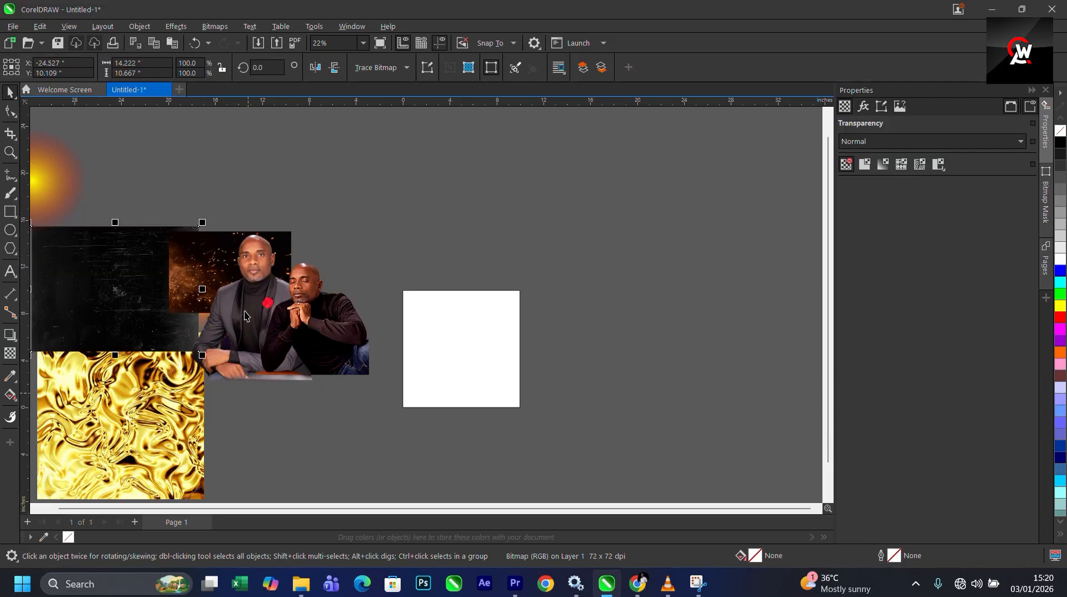
- Import the line-angle brightness background image from File Explorer next to the page
{"action": "scroll", "coordinate": [278, 327], "scroll_direction": "down", "scroll_amount": 2}
{"action": "mouse_move", "coordinate": [300, 583]}
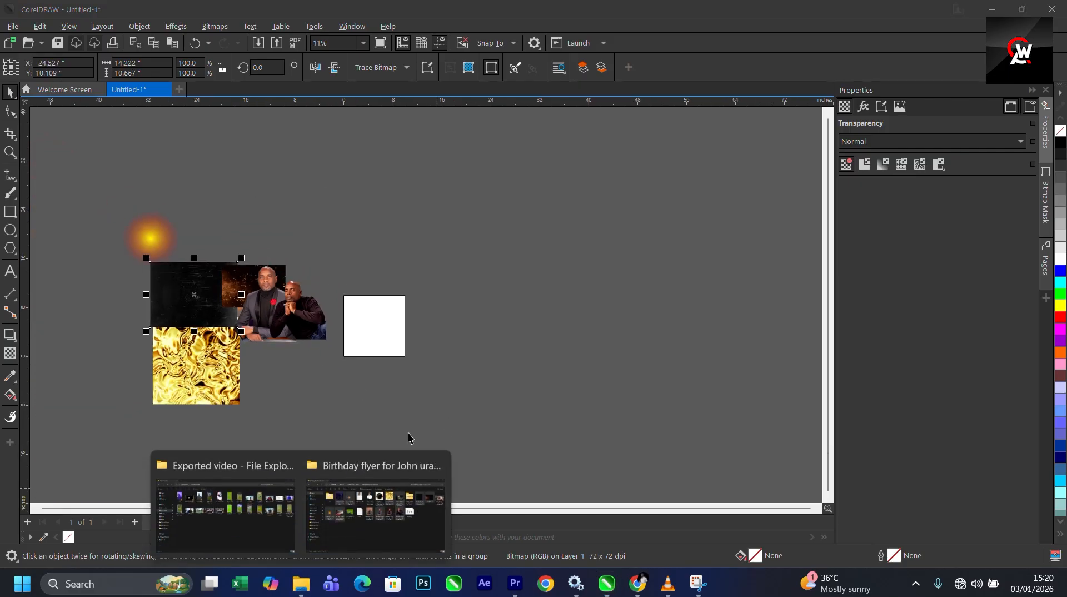
{"action": "left_click", "coordinate": [376, 506]}
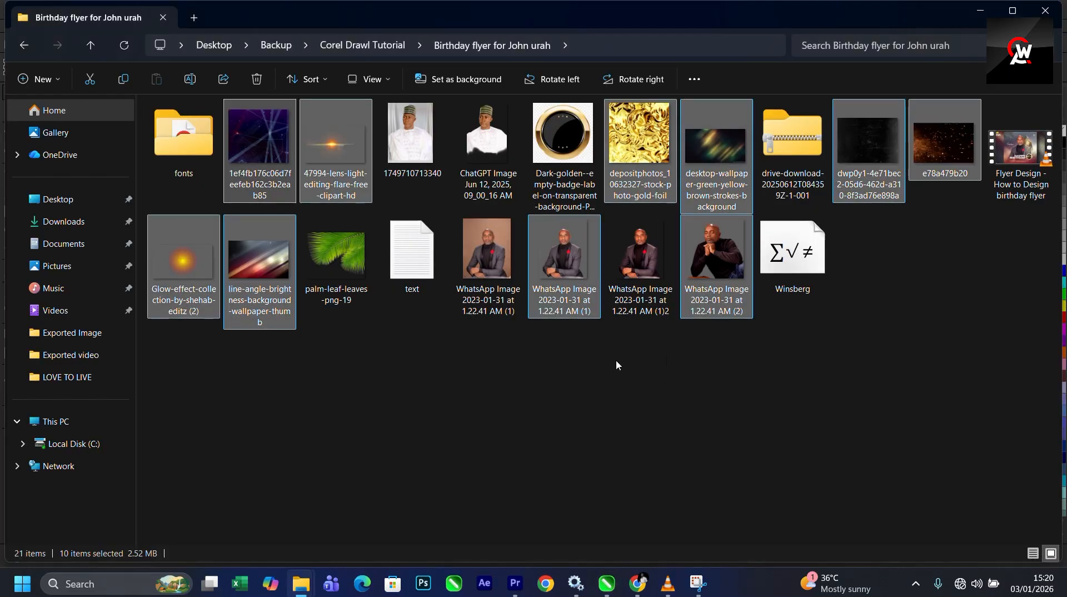
{"action": "left_click", "coordinate": [533, 372]}
{"action": "left_click_drag", "start_coordinate": [259, 261], "coordinate": [717, 228]}
{"action": "left_click_drag", "start_coordinate": [579, 312], "coordinate": [502, 305]}
{"action": "scroll", "coordinate": [395, 274], "scroll_direction": "up", "scroll_amount": 1}
{"action": "scroll", "coordinate": [511, 290], "scroll_direction": "down", "scroll_amount": 1}
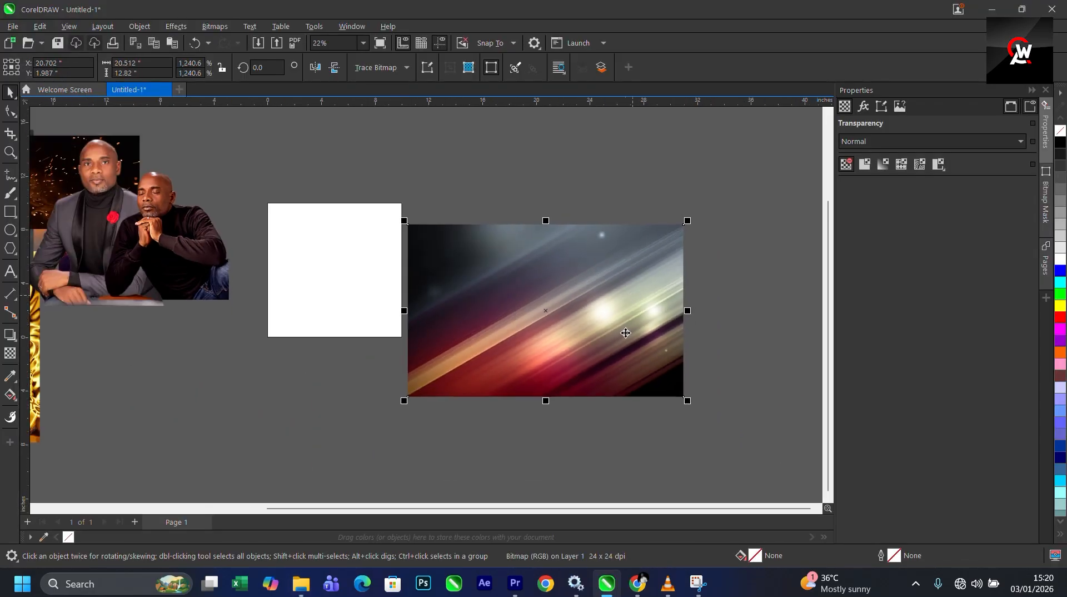
- PowerClip the line-angle background image inside the page frame rectangle
{"action": "right_click", "coordinate": [570, 301]}
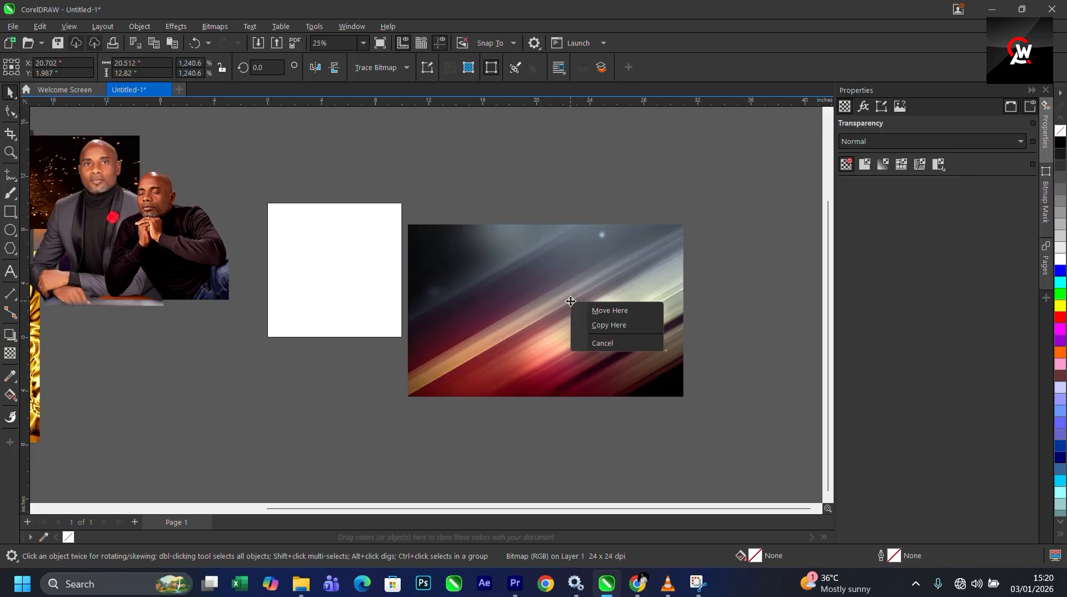
{"action": "left_click", "coordinate": [472, 305]}
{"action": "right_click", "coordinate": [513, 278]}
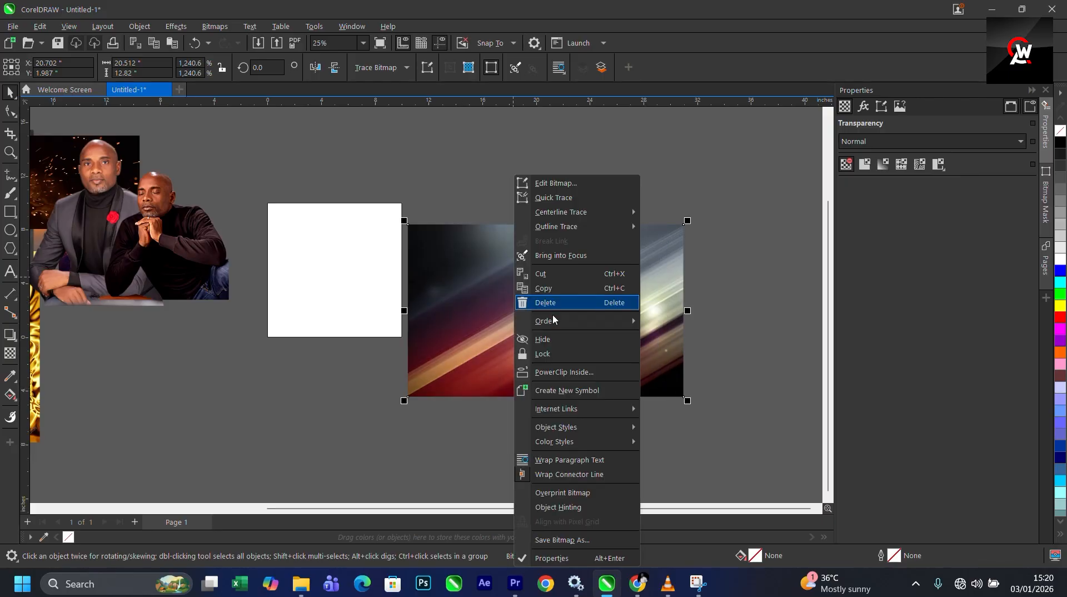
{"action": "left_click", "coordinate": [556, 371]}
{"action": "left_click", "coordinate": [318, 247]}
- Open the PowerClip for editing and scale the background image down slightly
{"action": "right_click", "coordinate": [317, 247]}
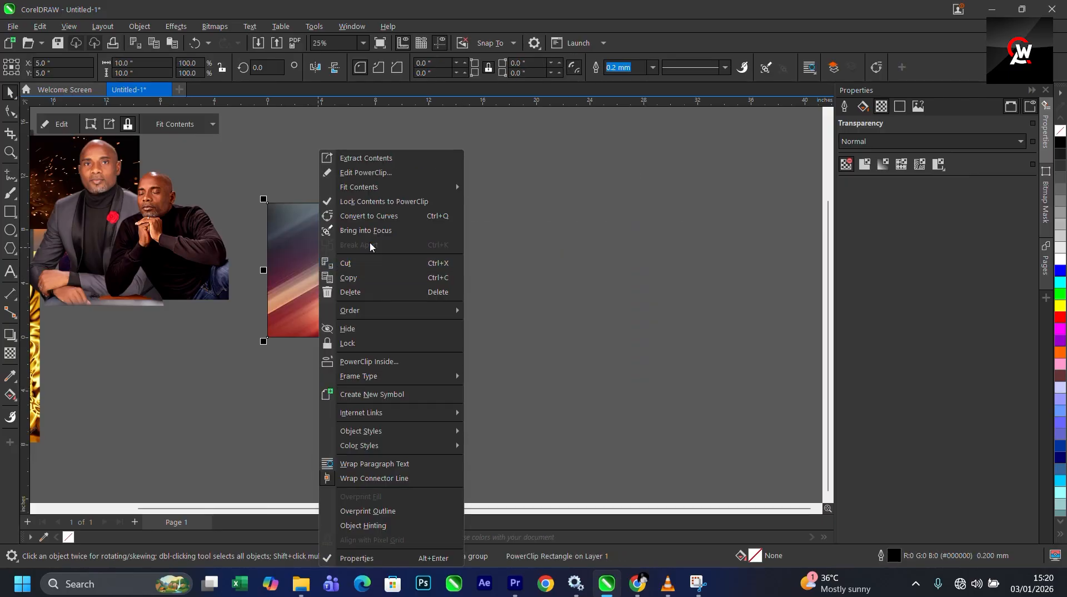
{"action": "left_click", "coordinate": [369, 175]}
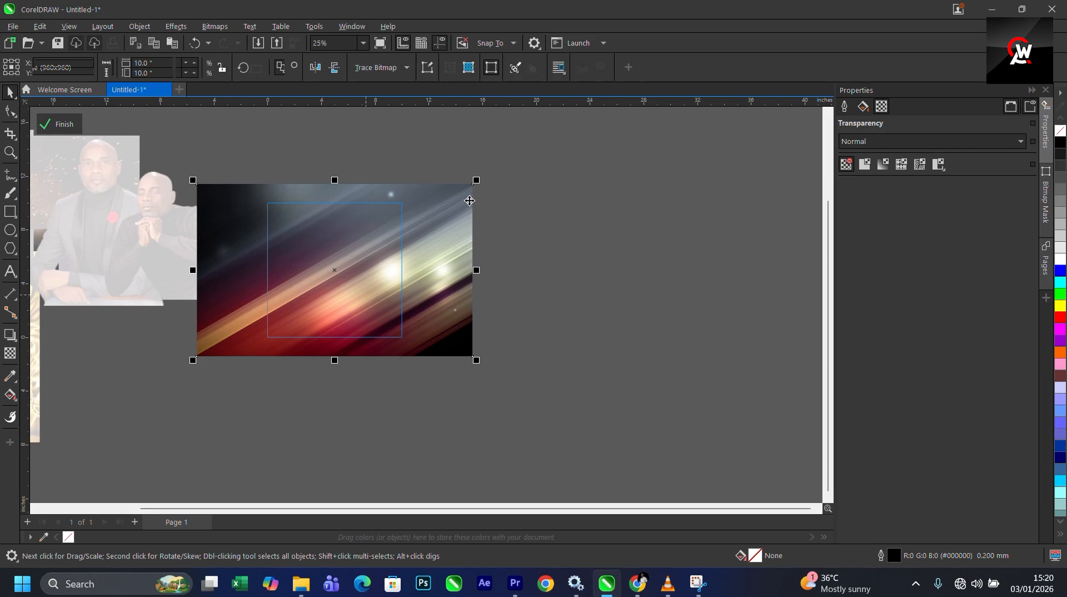
{"action": "left_click_drag", "start_coordinate": [476, 180], "coordinate": [461, 184]}
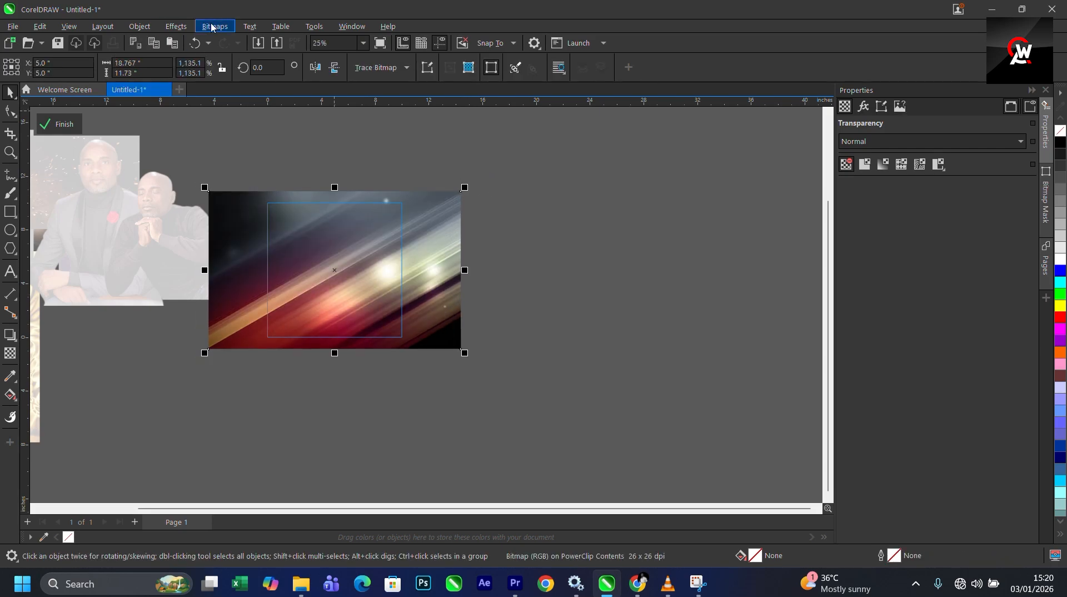
- Apply a Gaussian Blur with a radius of 16.3 to the background image
{"action": "left_click", "coordinate": [173, 27]}
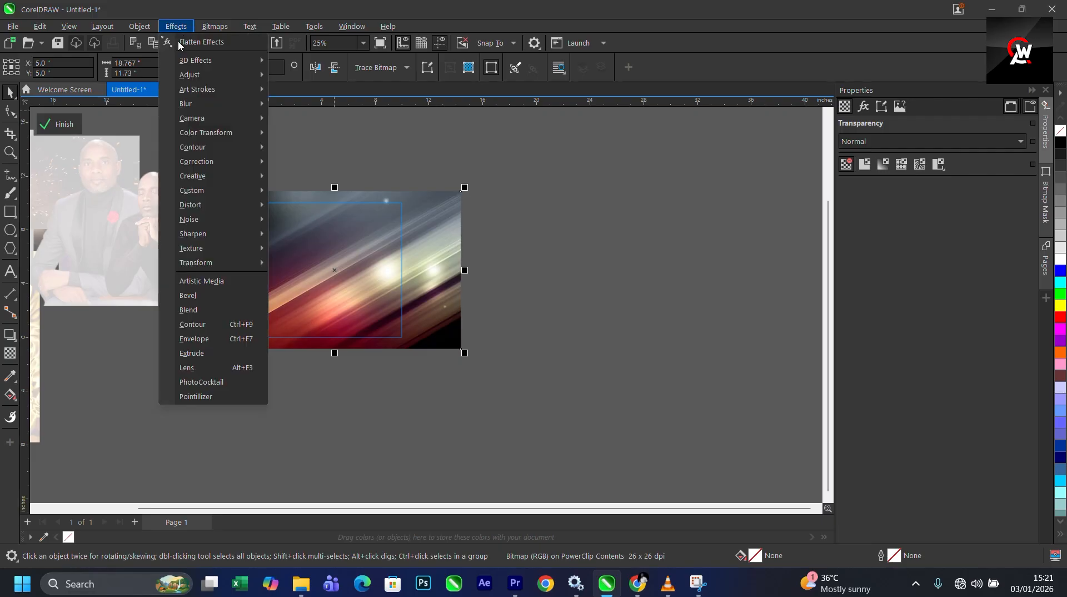
{"action": "mouse_move", "coordinate": [208, 105]}
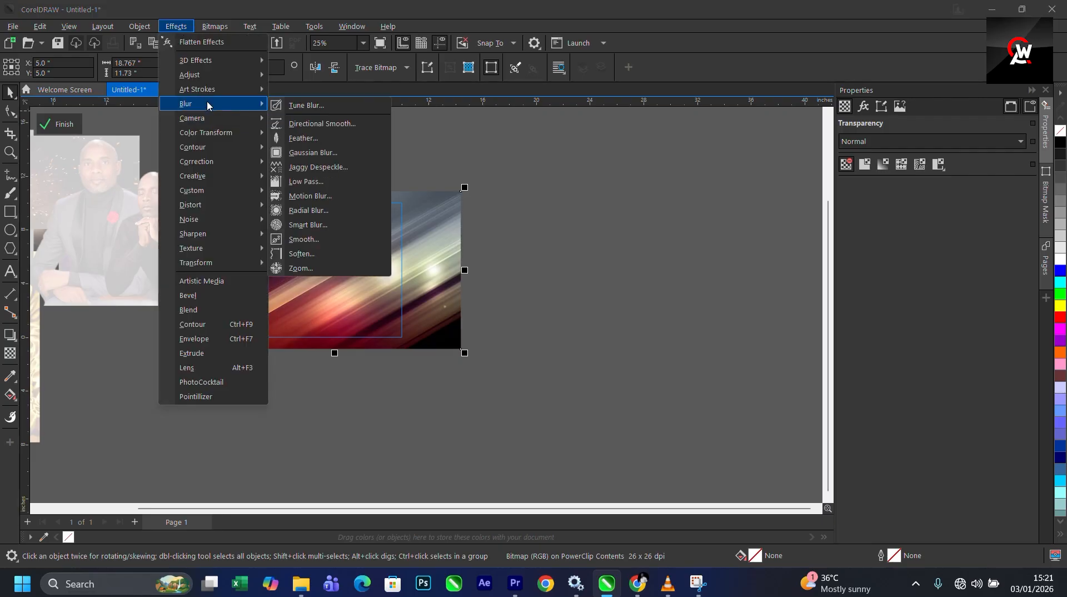
{"action": "left_click", "coordinate": [350, 153]}
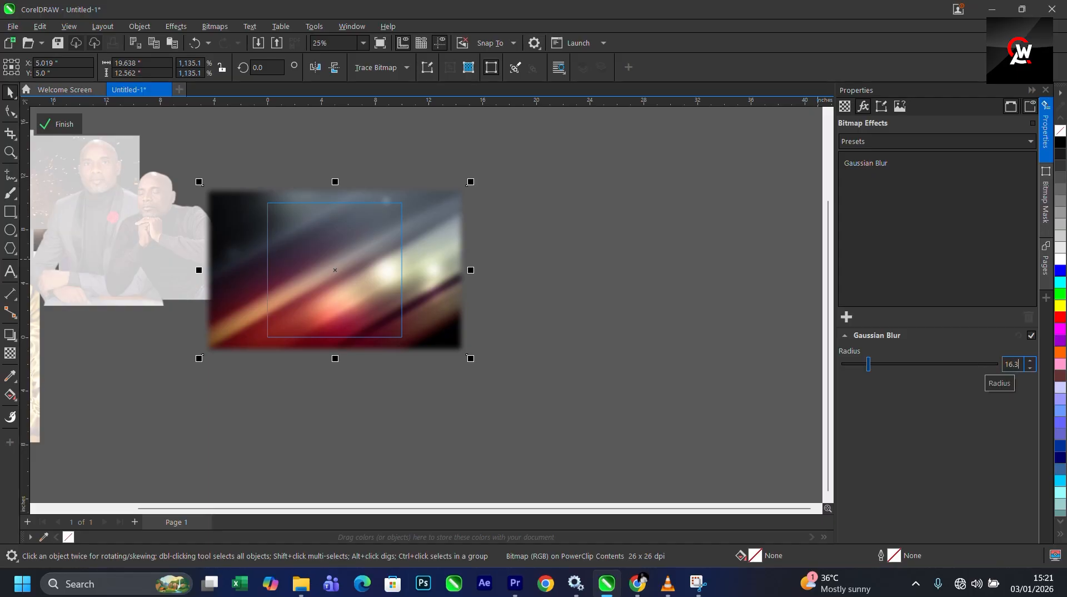
{"action": "key", "text": "Return"}
- Scale the blurred background image up so it overfills the page frame
{"action": "left_click", "coordinate": [521, 398]}
{"action": "left_click", "coordinate": [433, 343]}
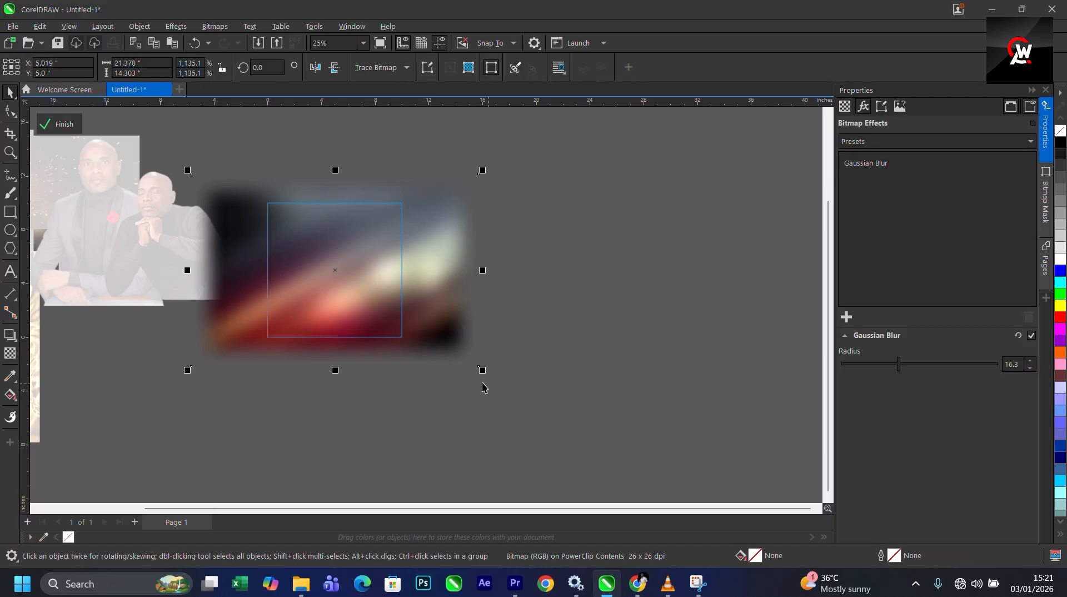
{"action": "left_click_drag", "start_coordinate": [485, 370], "coordinate": [520, 394]}
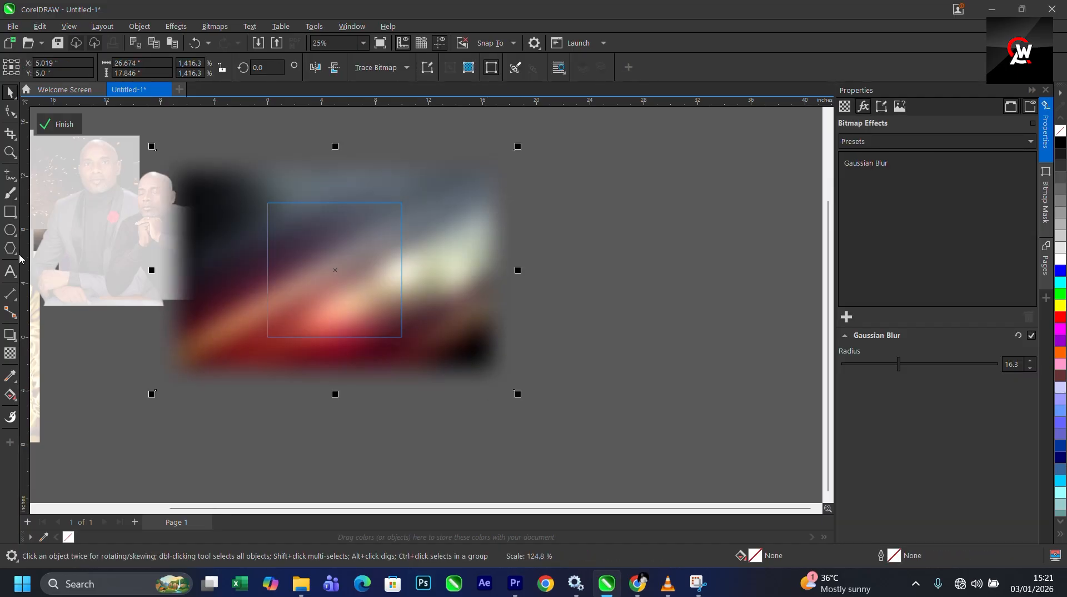
- Finish editing the PowerClip contents of the page frame
{"action": "left_click", "coordinate": [65, 124]}
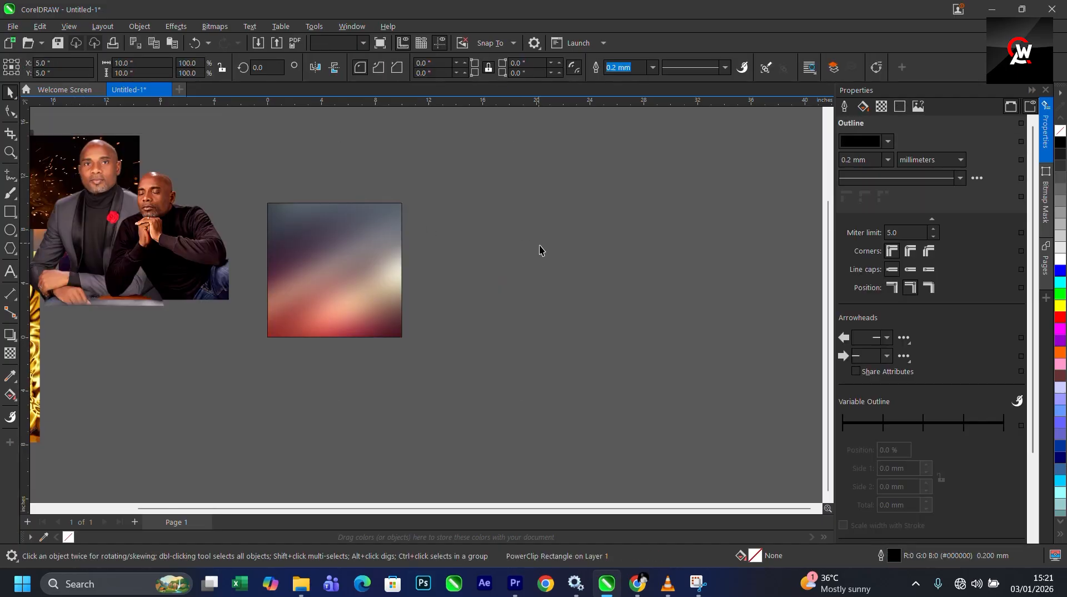
{"action": "double_click", "coordinate": [364, 298]}
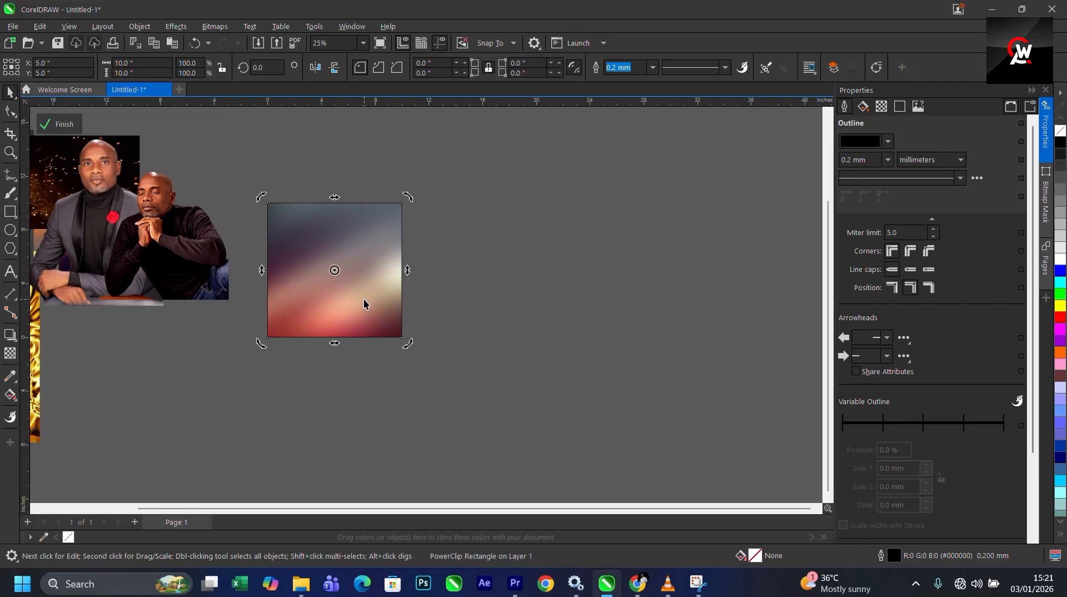
{"action": "left_click_drag", "start_coordinate": [515, 391], "coordinate": [494, 377]}
{"action": "left_click", "coordinate": [64, 124]}
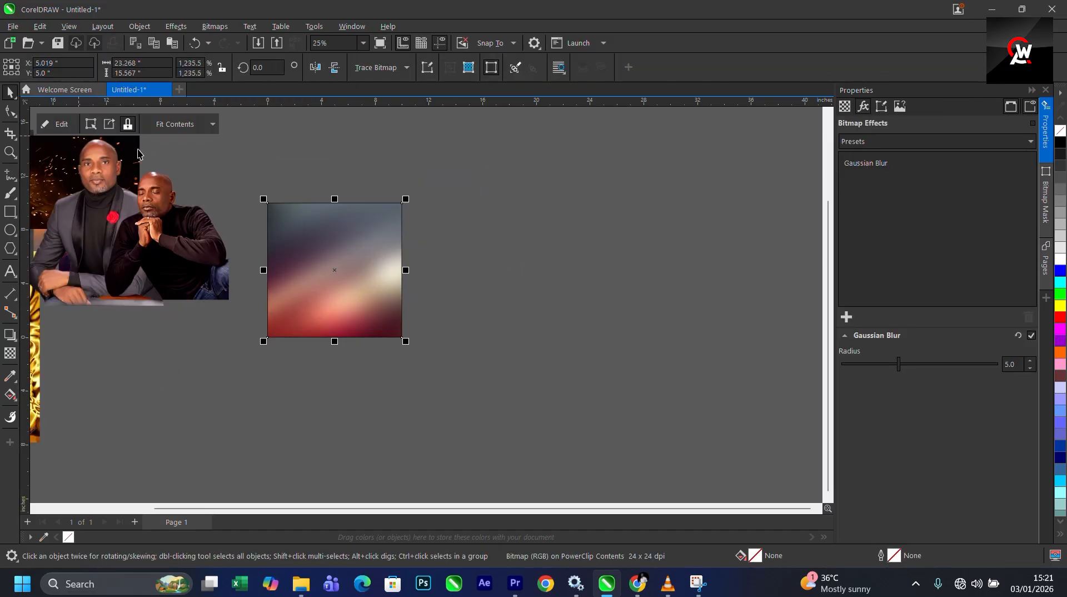
- Spread the portrait photos and texture images apart around the page frame, placing the suited man's portrait below it
{"action": "left_click", "coordinate": [549, 236]}
{"action": "left_click_drag", "start_coordinate": [549, 236], "coordinate": [549, 235]}
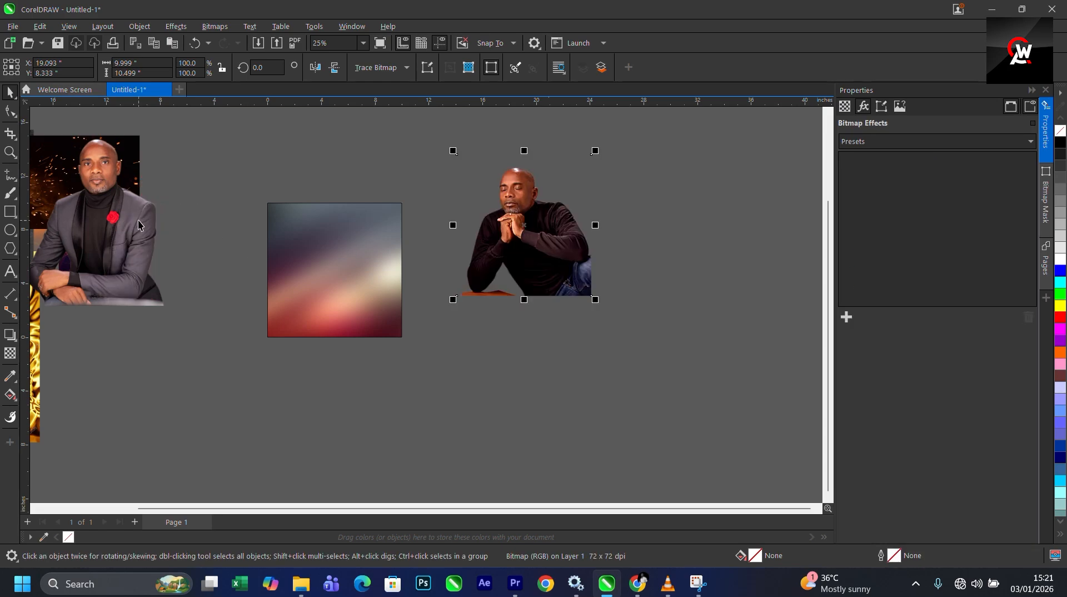
{"action": "left_click_drag", "start_coordinate": [123, 218], "coordinate": [193, 375]}
{"action": "scroll", "coordinate": [398, 218], "scroll_direction": "down", "scroll_amount": 1}
{"action": "left_click_drag", "start_coordinate": [225, 210], "coordinate": [178, 290]}
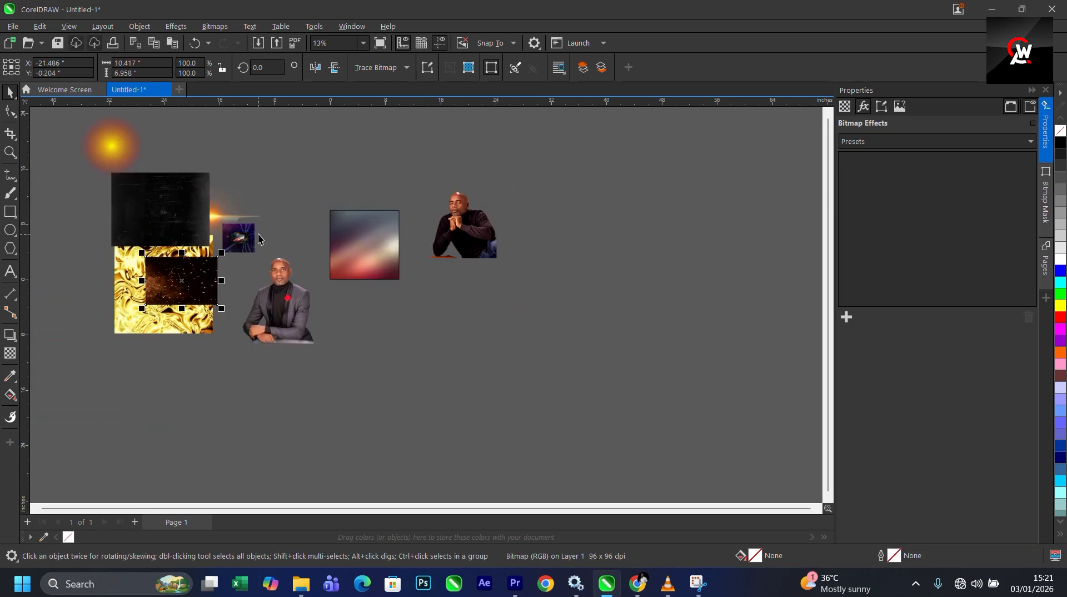
{"action": "left_click", "coordinate": [249, 231]}
{"action": "scroll", "coordinate": [240, 238], "scroll_direction": "up", "scroll_amount": 1}
{"action": "left_click_drag", "start_coordinate": [247, 240], "coordinate": [182, 225]}
{"action": "left_click_drag", "start_coordinate": [182, 224], "coordinate": [383, 275]}
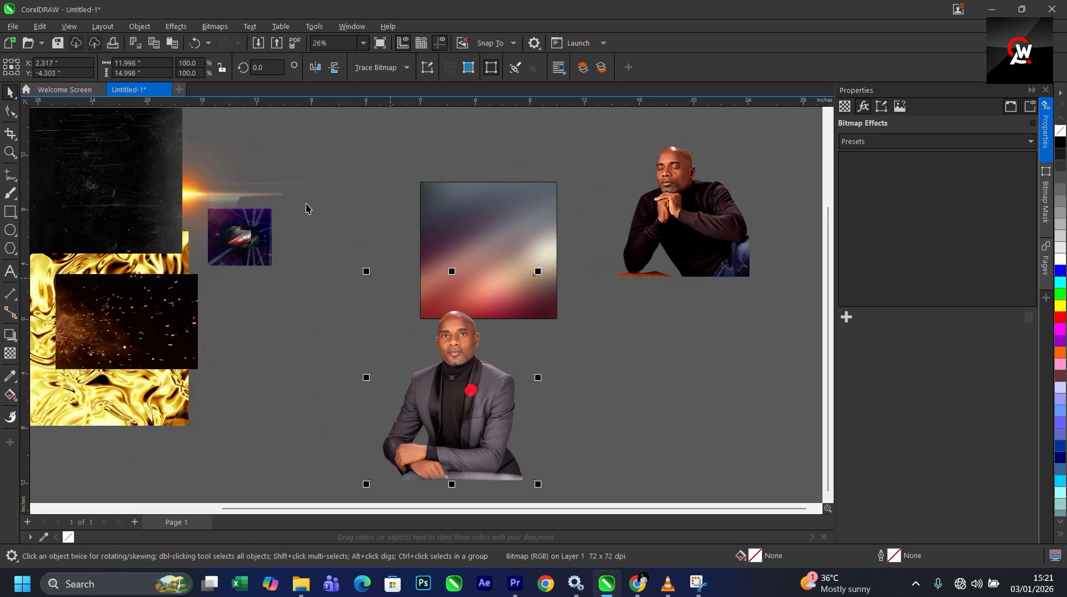
- Pull the lens flare and small light image out of the image stack and set them aside left of the frame
{"action": "left_click_drag", "start_coordinate": [347, 166], "coordinate": [147, 351]}
{"action": "left_click_drag", "start_coordinate": [236, 245], "coordinate": [682, 438]}
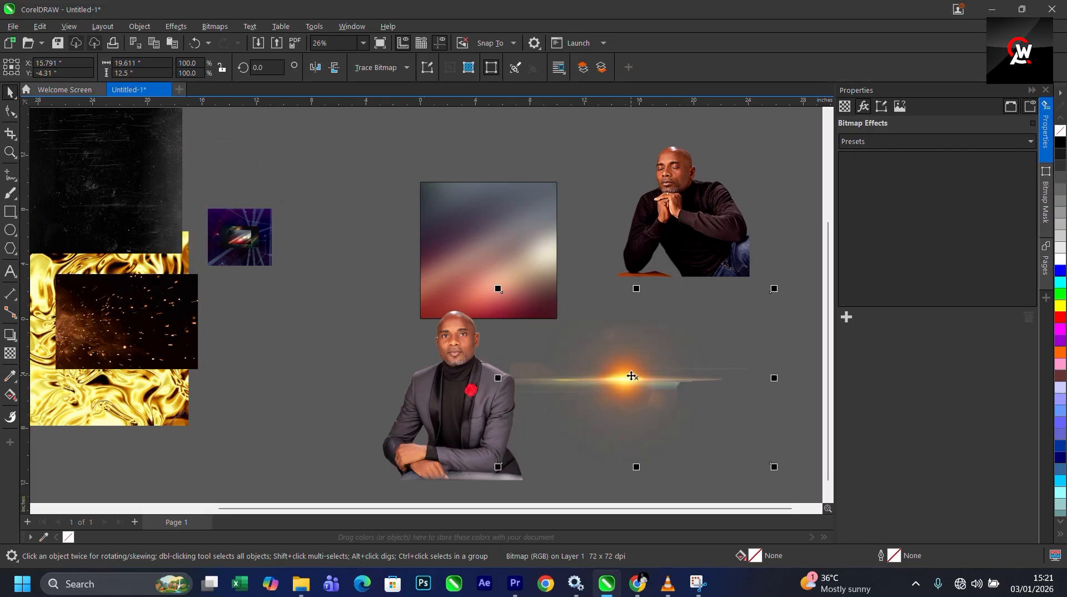
{"action": "left_click_drag", "start_coordinate": [630, 371], "coordinate": [47, 345]}
{"action": "left_click_drag", "start_coordinate": [249, 232], "coordinate": [308, 315]}
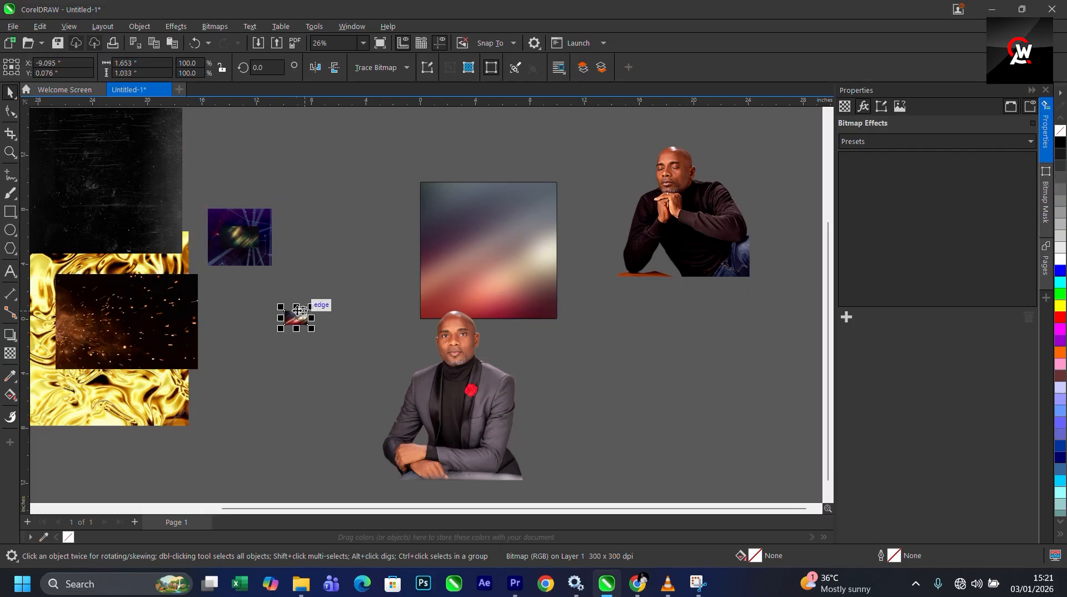
{"action": "left_click", "coordinate": [335, 361]}
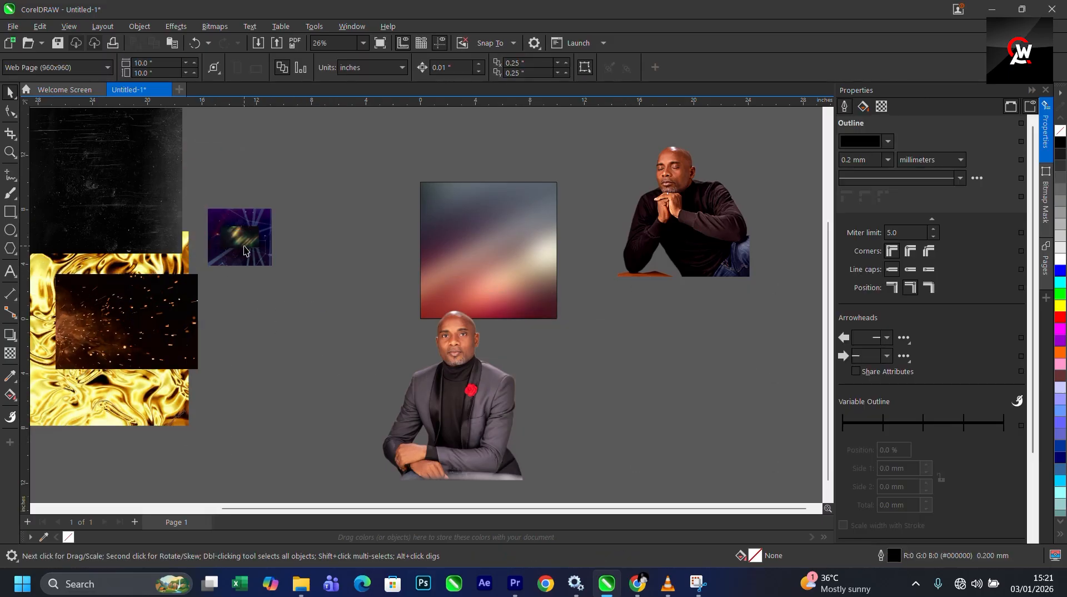
{"action": "left_click_drag", "start_coordinate": [251, 332], "coordinate": [201, 350]}
- Enlarge the purple light-lines image and PowerClip it inside the page frame
{"action": "left_click", "coordinate": [260, 231]}
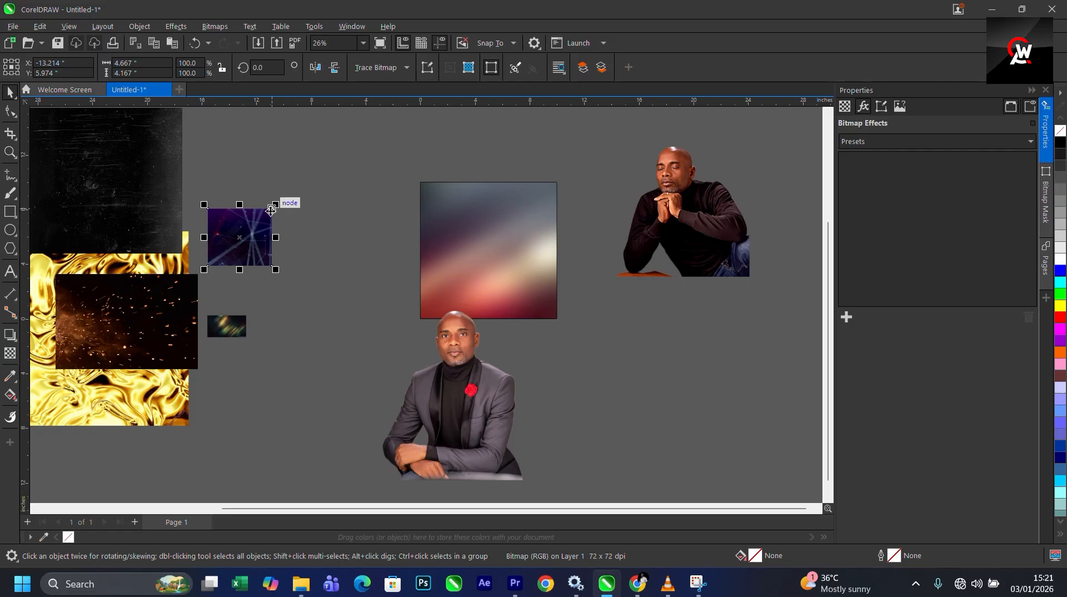
{"action": "left_click_drag", "start_coordinate": [280, 201], "coordinate": [374, 195]}
{"action": "right_click", "coordinate": [376, 175]}
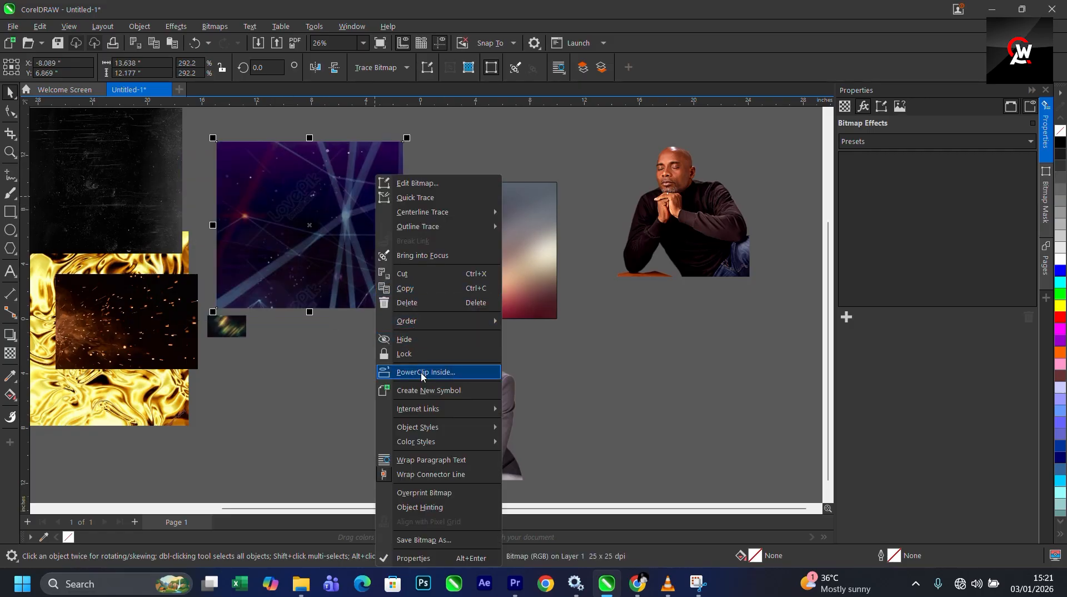
{"action": "left_click", "coordinate": [439, 372]}
{"action": "left_click", "coordinate": [477, 266]}
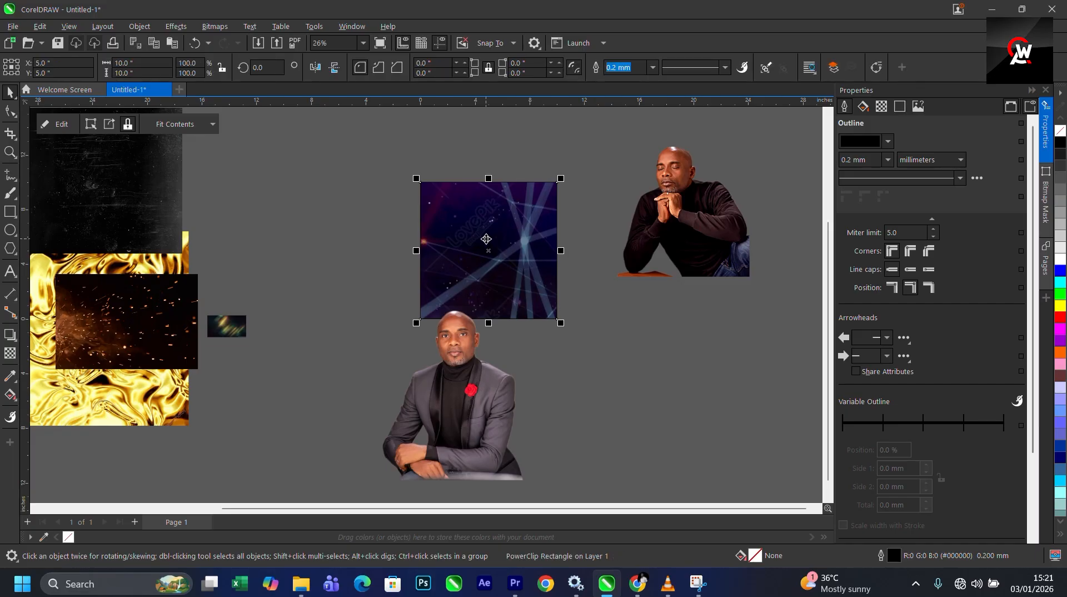
- Open the PowerClip for editing and scale the light-lines image down slightly
{"action": "right_click", "coordinate": [488, 152]}
{"action": "left_click", "coordinate": [508, 158]}
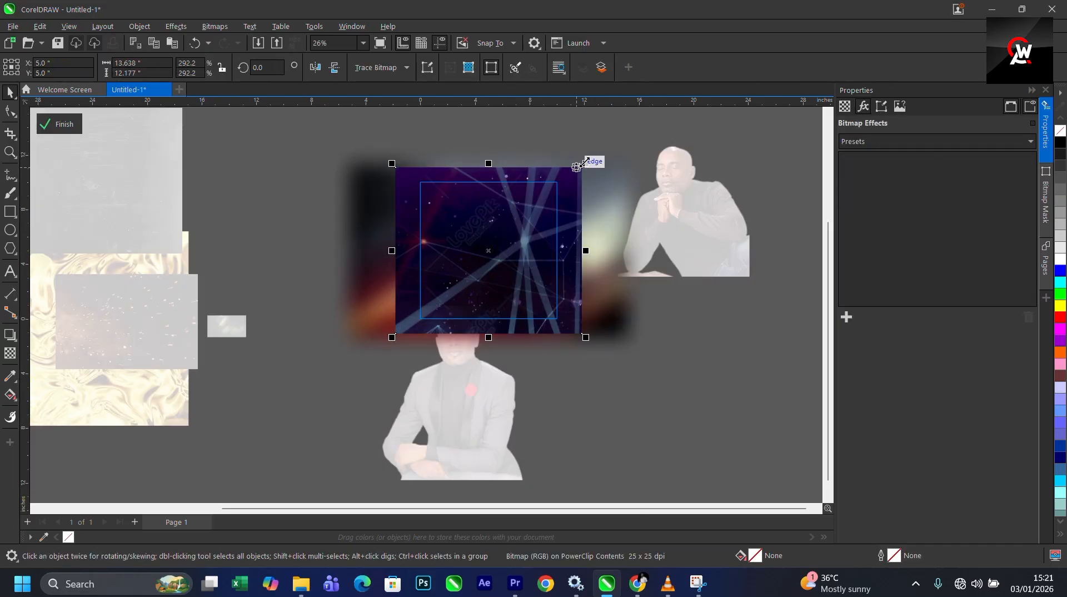
{"action": "left_click_drag", "start_coordinate": [581, 167], "coordinate": [581, 169]}
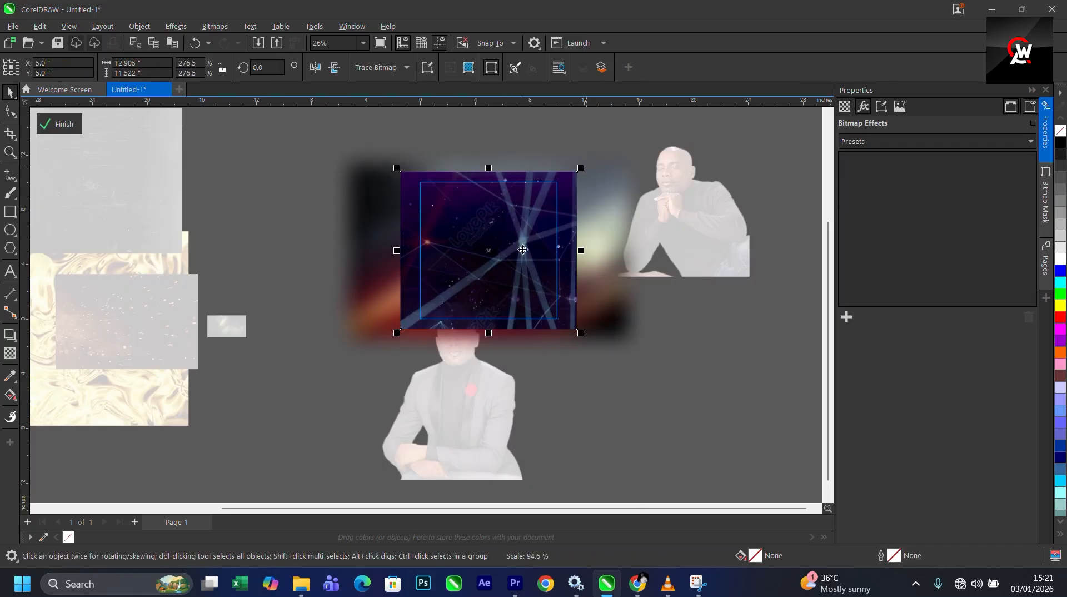
- Convert the light-lines image's color mode to Grayscale (8-bit)
{"action": "left_click", "coordinate": [215, 27]}
{"action": "mouse_move", "coordinate": [246, 156]}
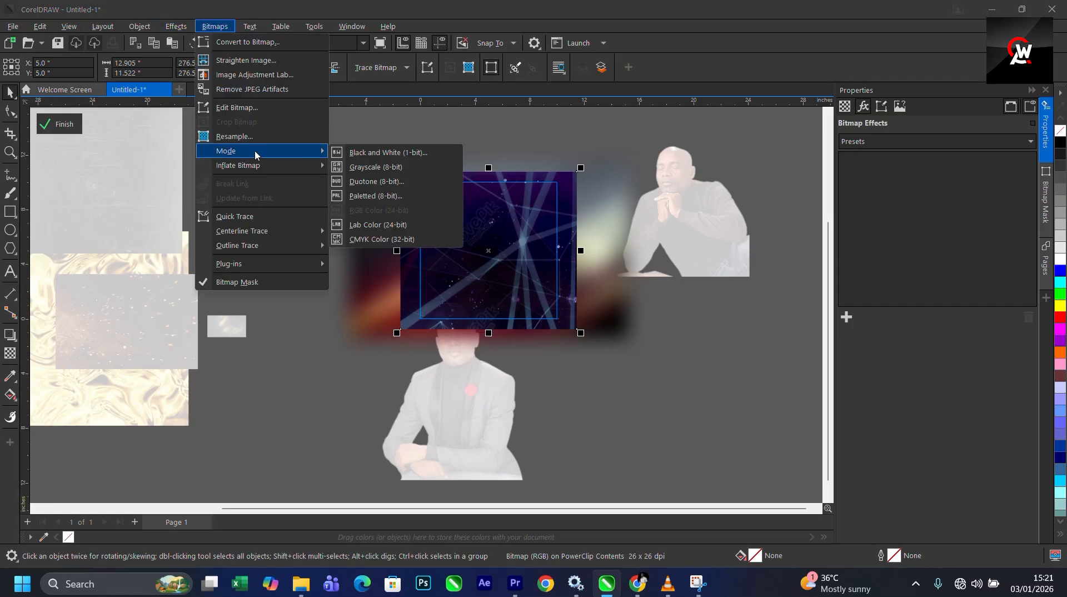
{"action": "left_click", "coordinate": [381, 167]}
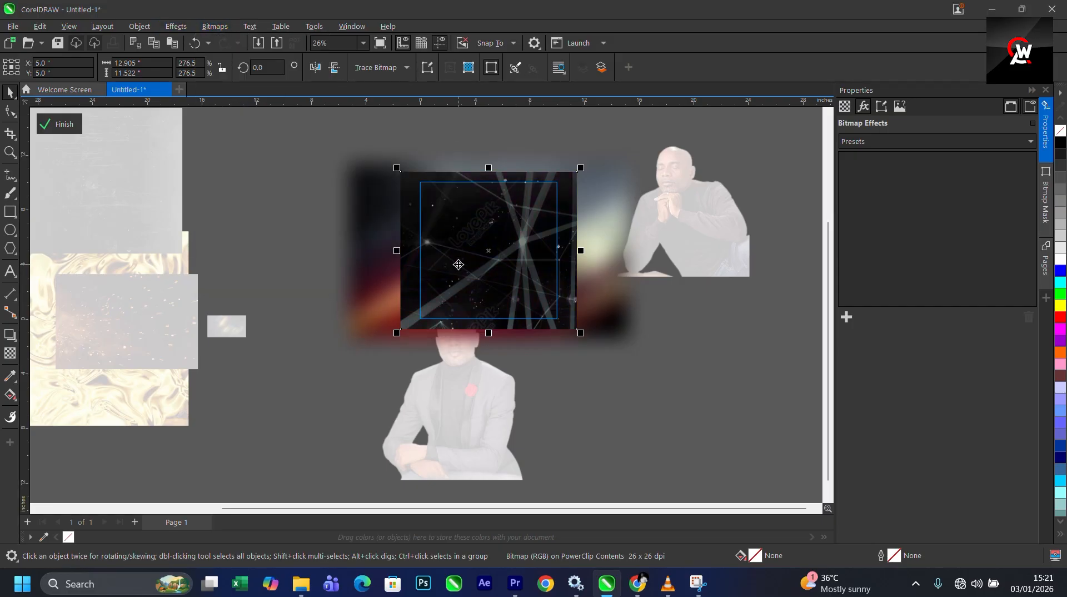
- Apply a transparency with the Screen merge mode to the grayscale light-lines image
{"action": "left_click", "coordinate": [10, 353]}
{"action": "left_click", "coordinate": [174, 68]}
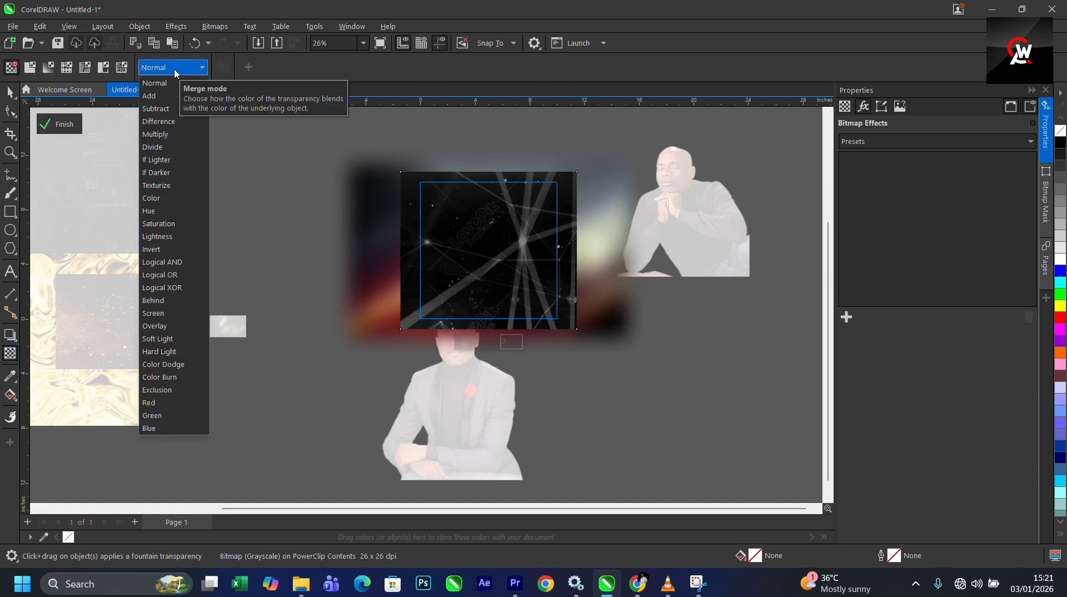
{"action": "left_click", "coordinate": [166, 313]}
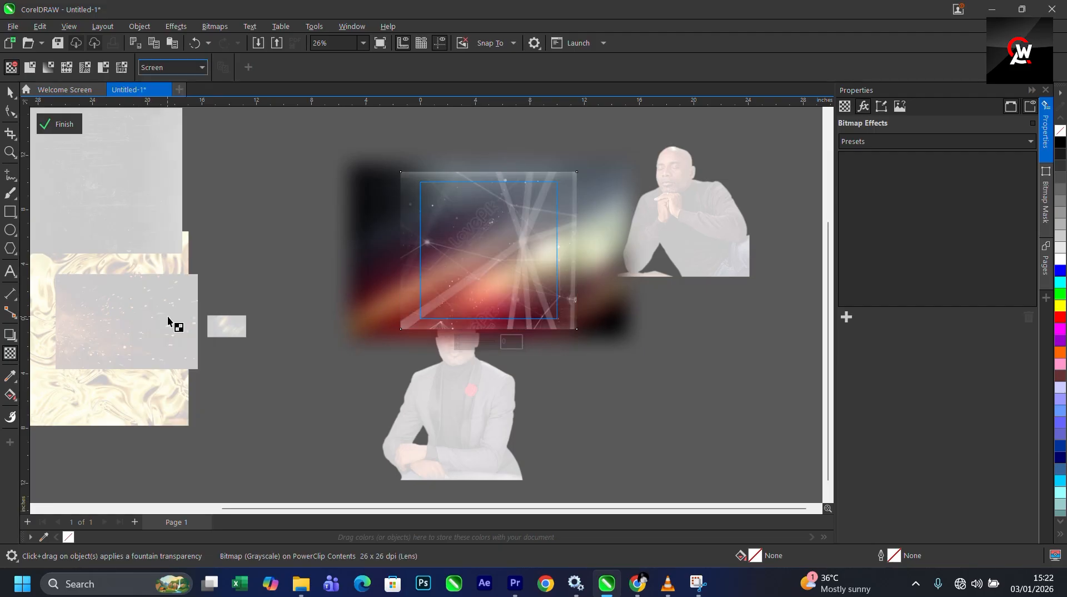
- Finish the PowerClip, zoom in, and reopen it to edit the light-lines image again
{"action": "left_click", "coordinate": [58, 123]}
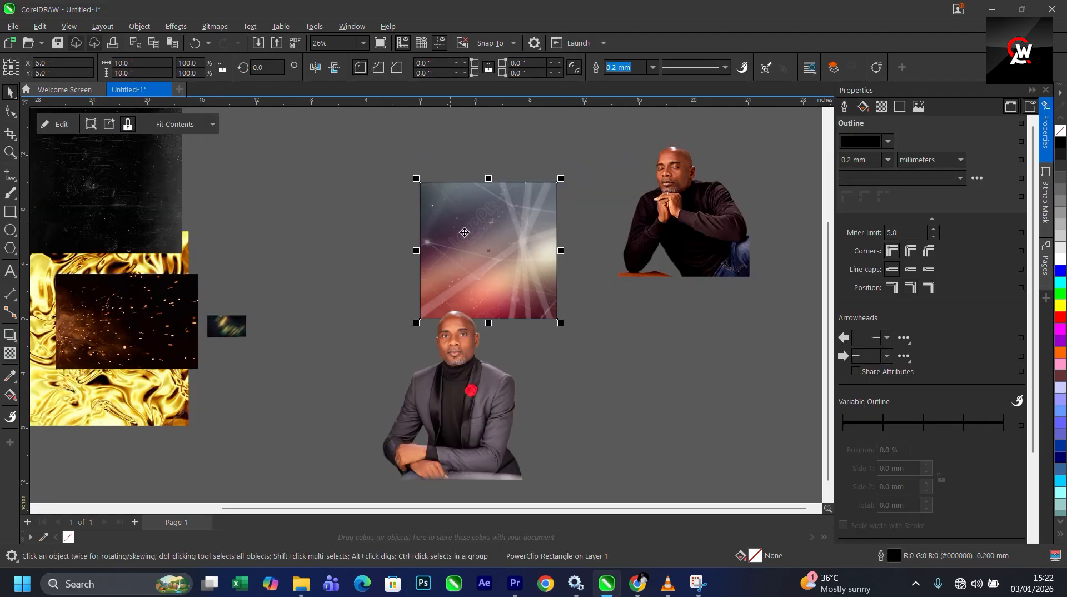
{"action": "scroll", "coordinate": [489, 248], "scroll_direction": "up", "scroll_amount": 2}
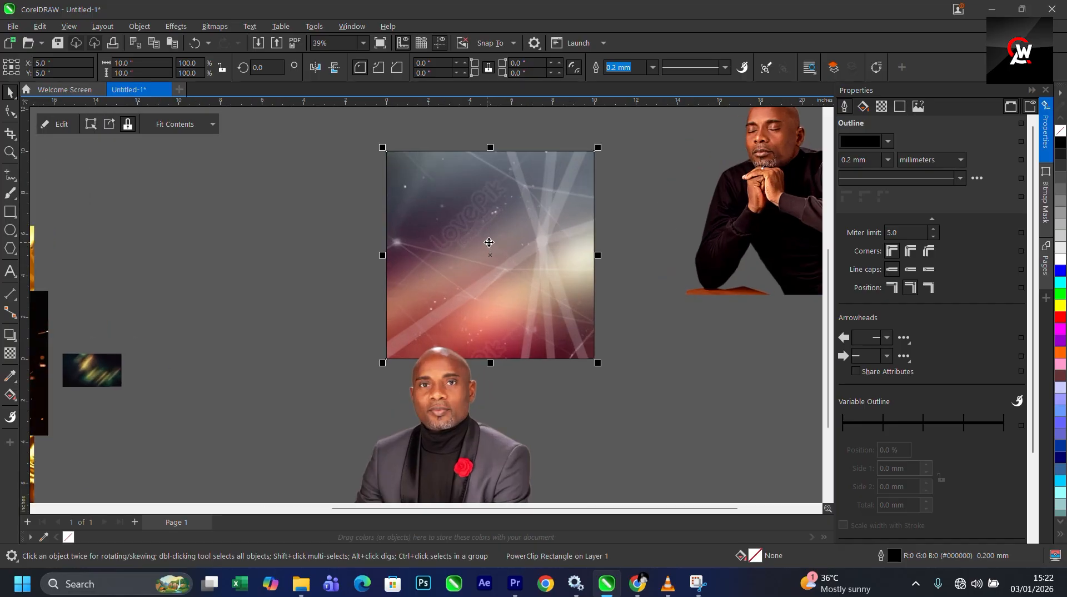
{"action": "left_click", "coordinate": [488, 249], "text": "ctrl"}
{"action": "left_click", "coordinate": [488, 241]}
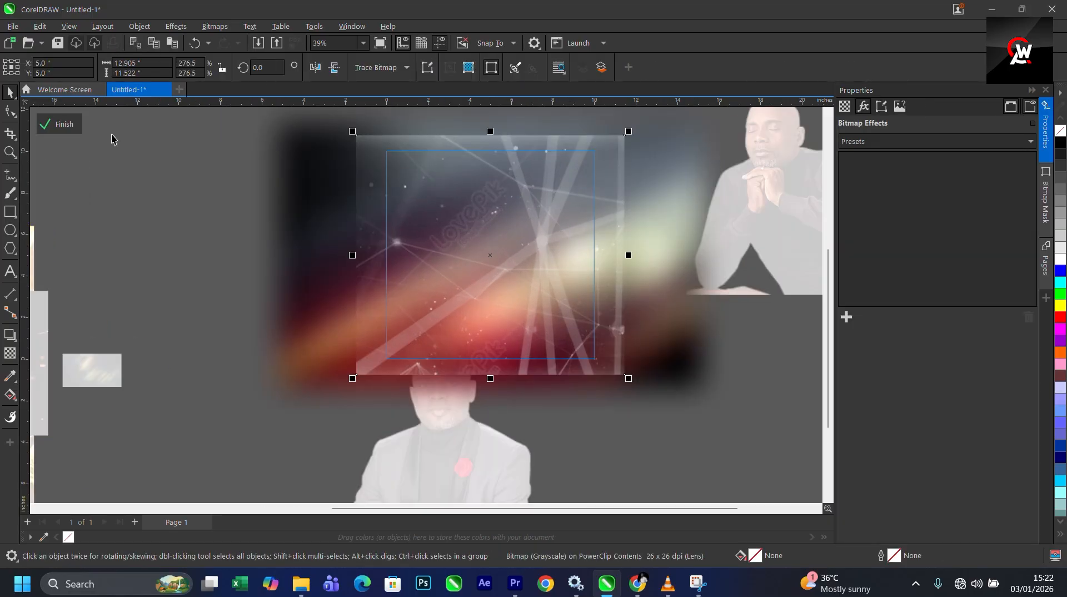
- Try a horizontal fountain transparency with Normal merge mode on the light-lines image
{"action": "left_click", "coordinate": [10, 353]}
{"action": "left_click", "coordinate": [202, 67]}
{"action": "left_click", "coordinate": [167, 74]}
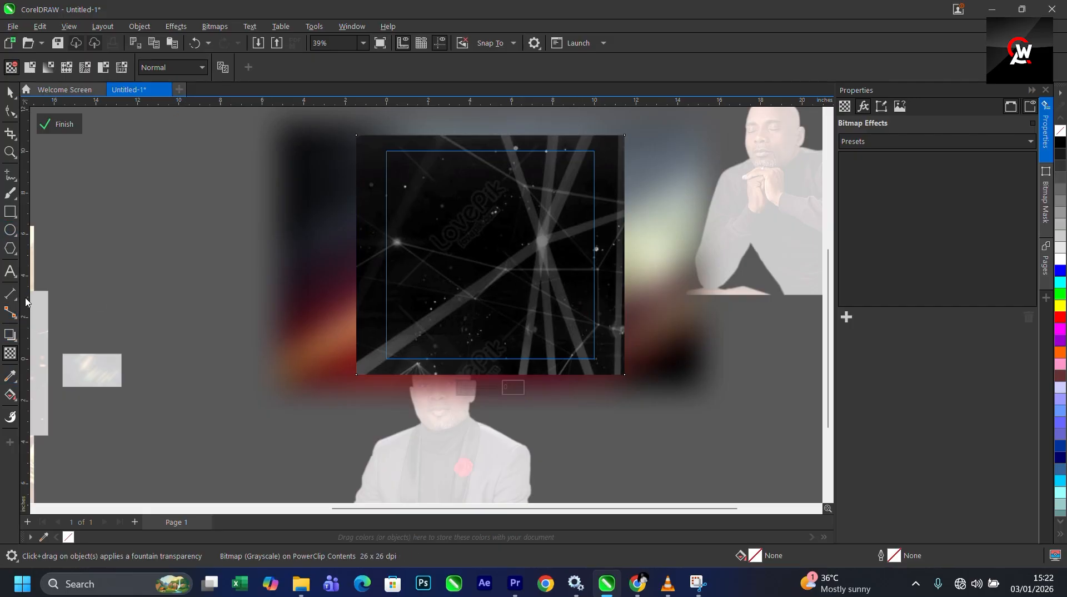
{"action": "left_click_drag", "start_coordinate": [490, 255], "coordinate": [334, 255]}
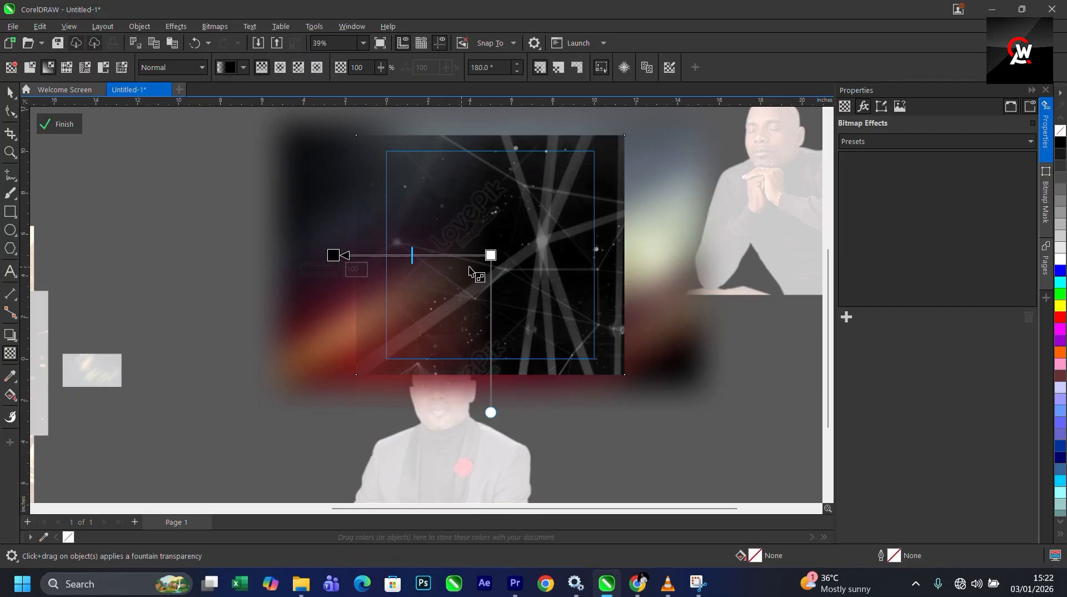
{"action": "left_click_drag", "start_coordinate": [490, 255], "coordinate": [514, 255]}
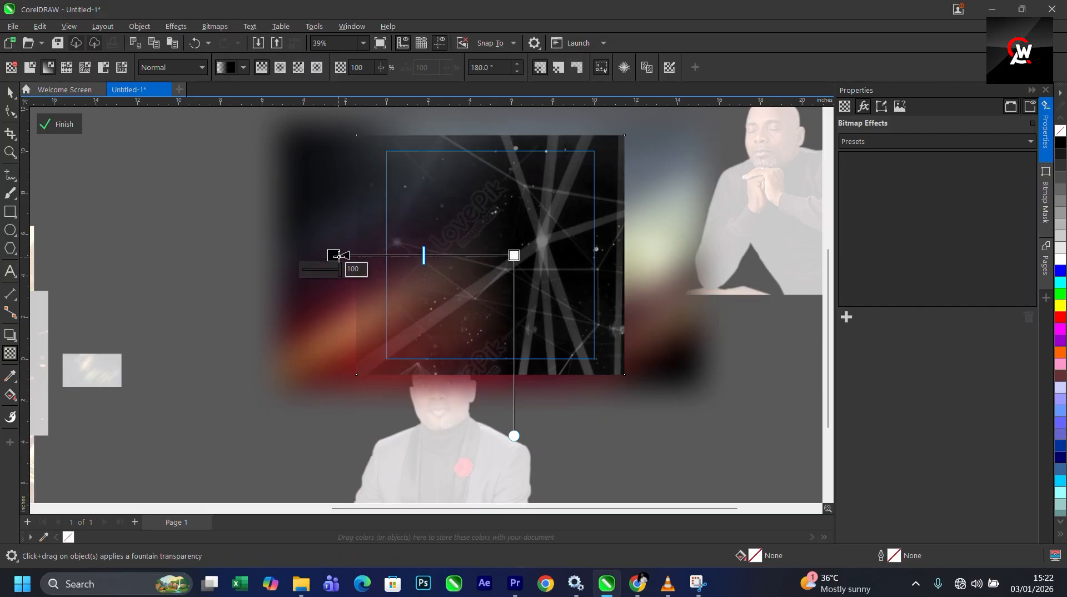
{"action": "left_click_drag", "start_coordinate": [339, 255], "coordinate": [402, 255]}
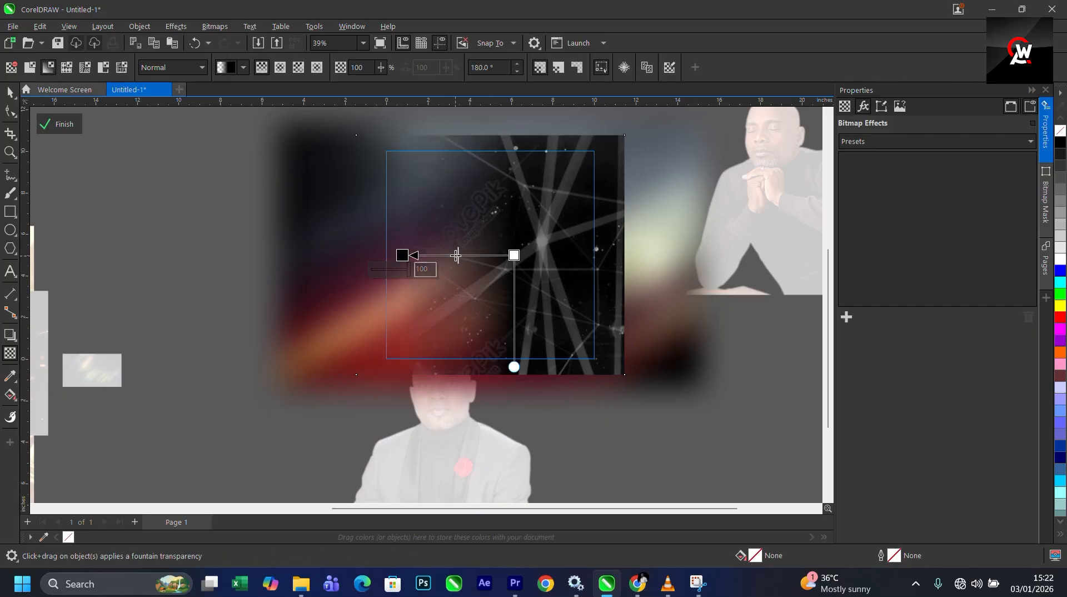
{"action": "key", "text": "Down"}
{"action": "key", "text": "Escape"}
- Set the light-lines image's transparency merge mode to Soft Light at 60 and finish editing the PowerClip
{"action": "left_click", "coordinate": [171, 68]}
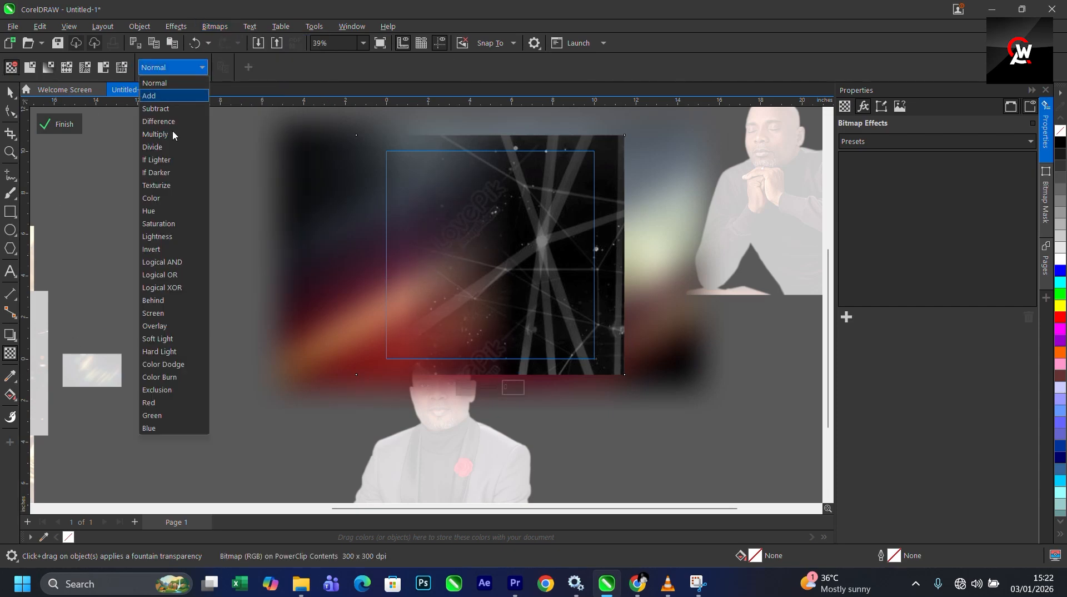
{"action": "left_click", "coordinate": [165, 327]}
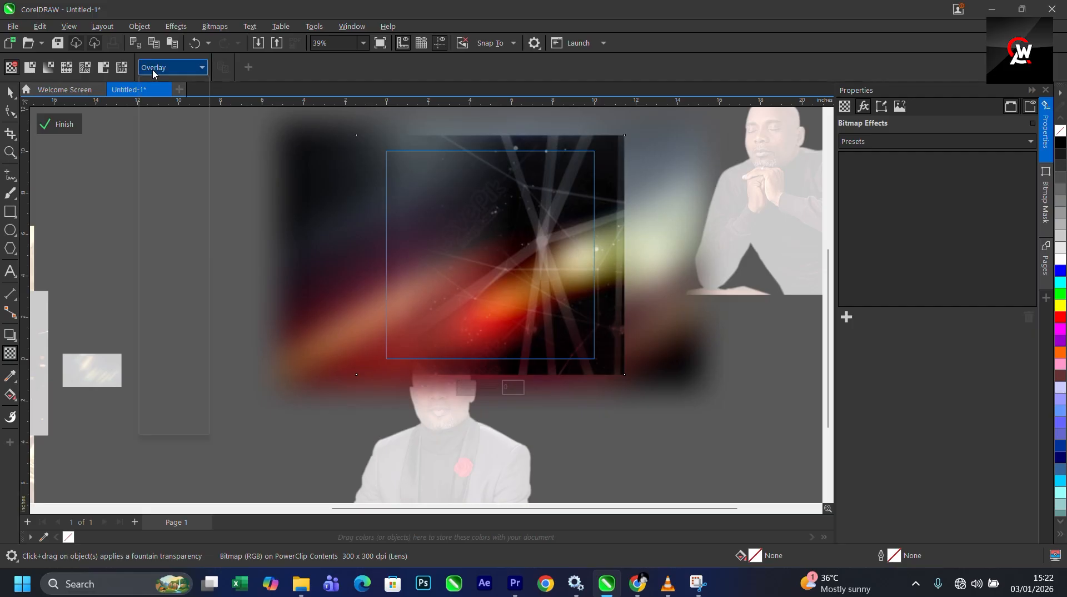
{"action": "left_click", "coordinate": [153, 74]}
{"action": "left_click", "coordinate": [167, 342]}
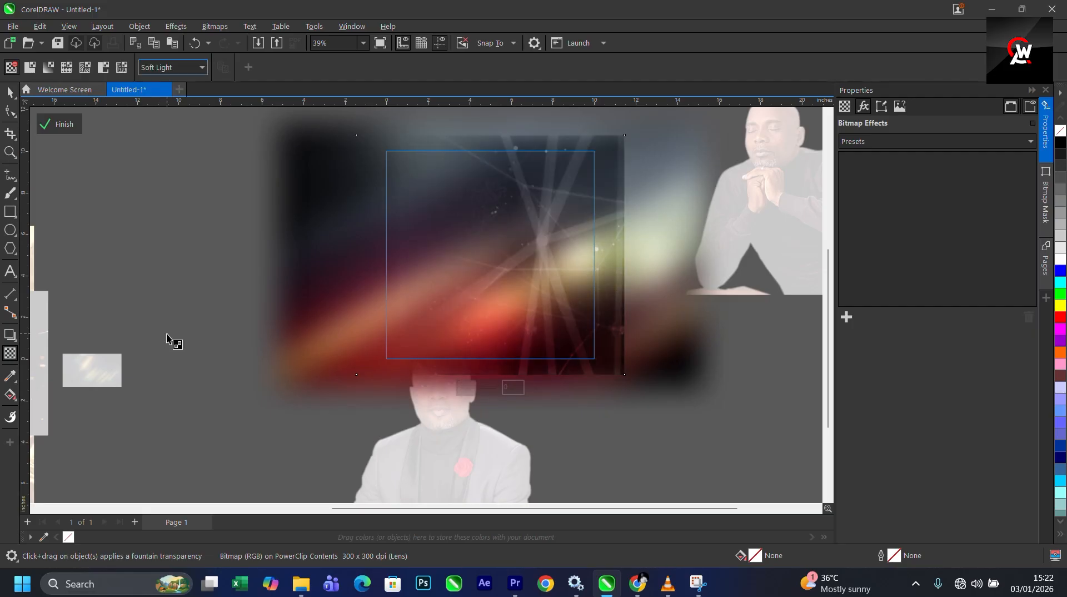
{"action": "left_click", "coordinate": [485, 387]}
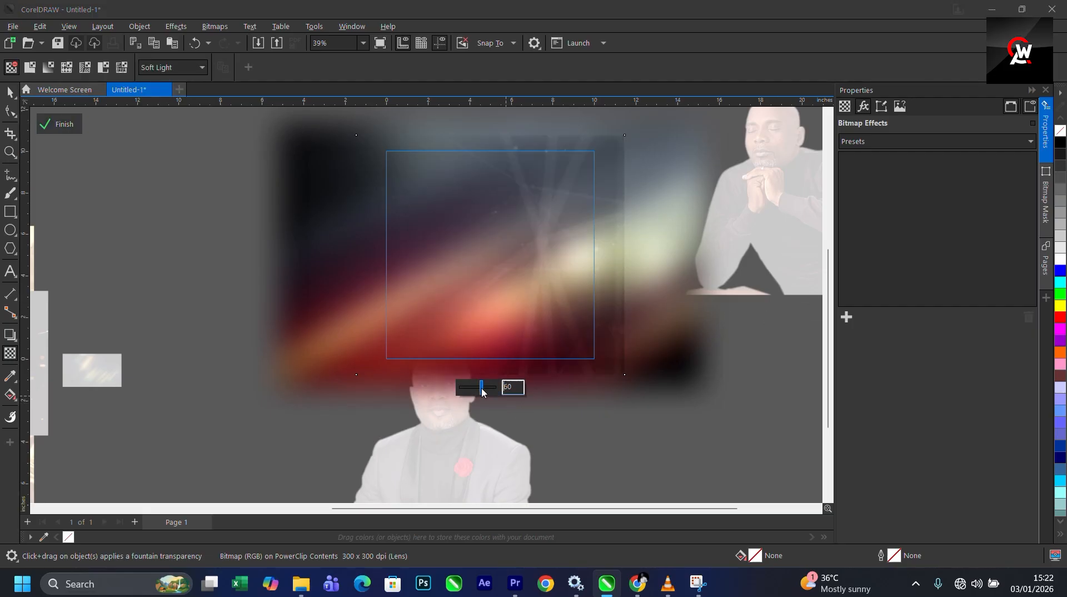
{"action": "left_click", "coordinate": [59, 124]}
- Try to PowerClip the suited man's portrait inside the page frame, then undo it
{"action": "scroll", "coordinate": [178, 195], "scroll_direction": "down", "scroll_amount": 2}
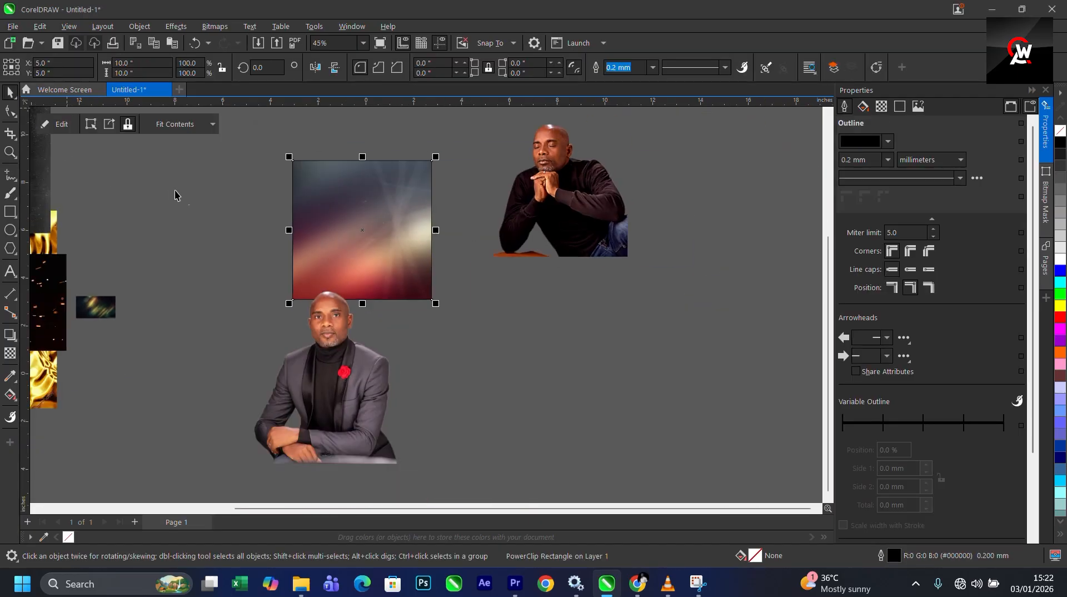
{"action": "left_click", "coordinate": [348, 372]}
{"action": "right_click", "coordinate": [348, 372]}
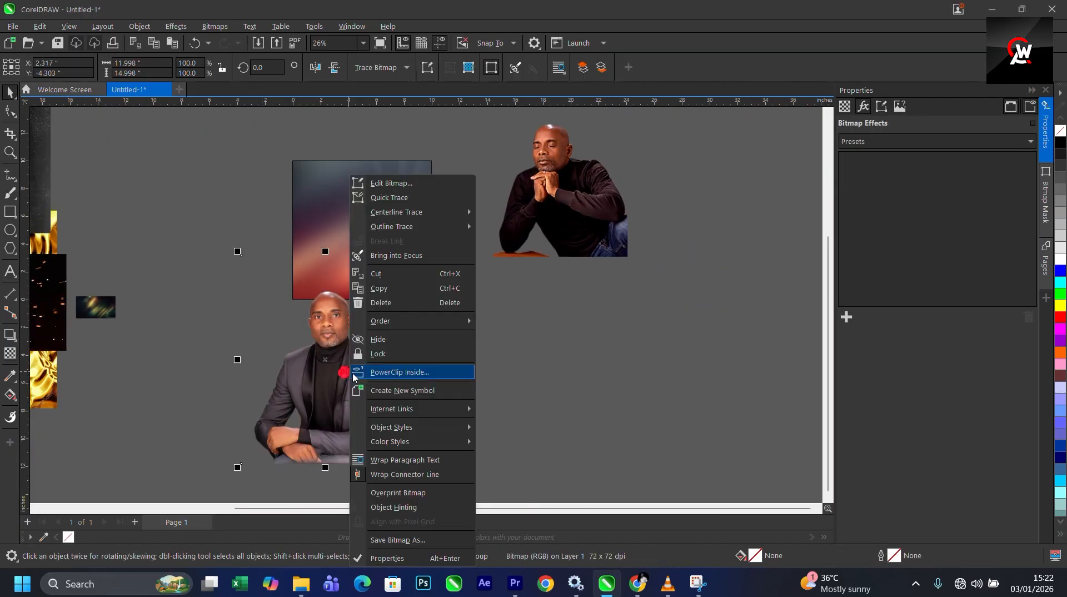
{"action": "left_click", "coordinate": [399, 376]}
{"action": "left_click", "coordinate": [350, 206]}
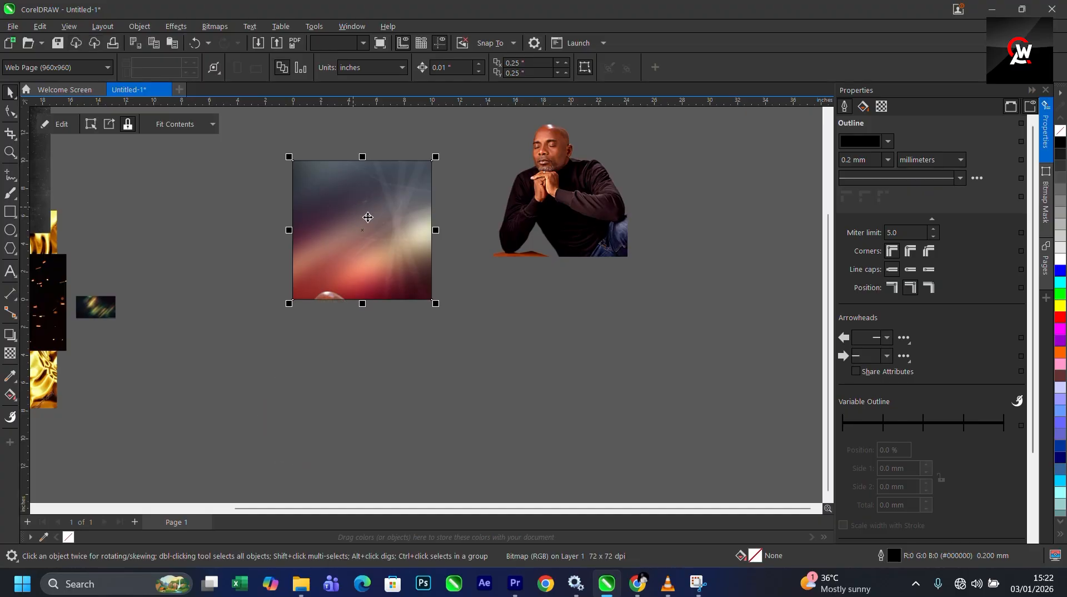
{"action": "right_click", "coordinate": [367, 218]}
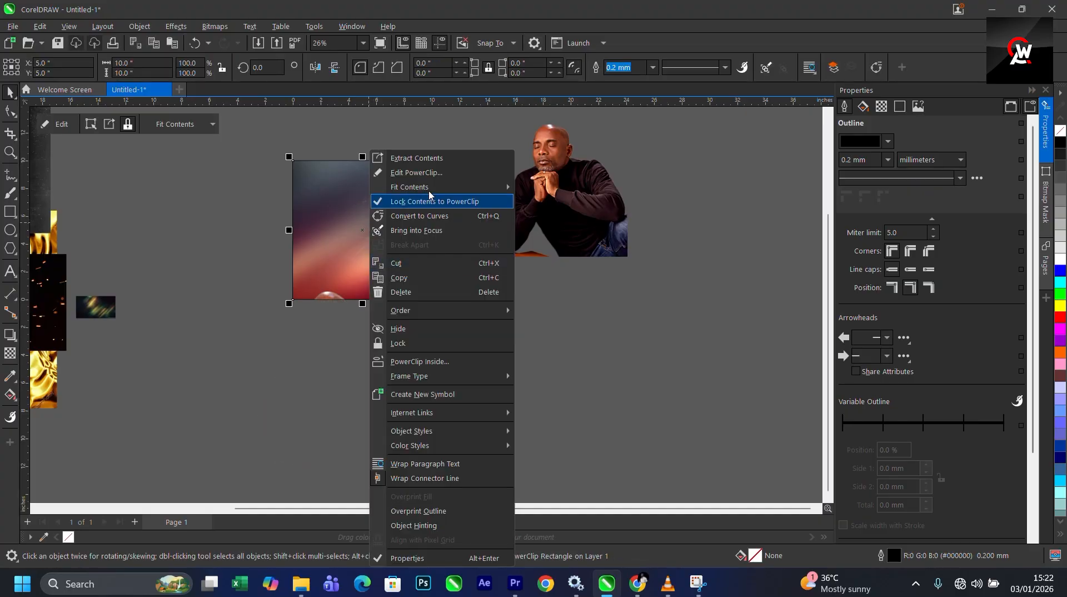
{"action": "left_click", "coordinate": [229, 387]}
{"action": "key", "text": "ctrl+z"}
- Move the suited man's portrait up onto the page frame
{"action": "left_click_drag", "start_coordinate": [333, 385], "coordinate": [375, 230]}
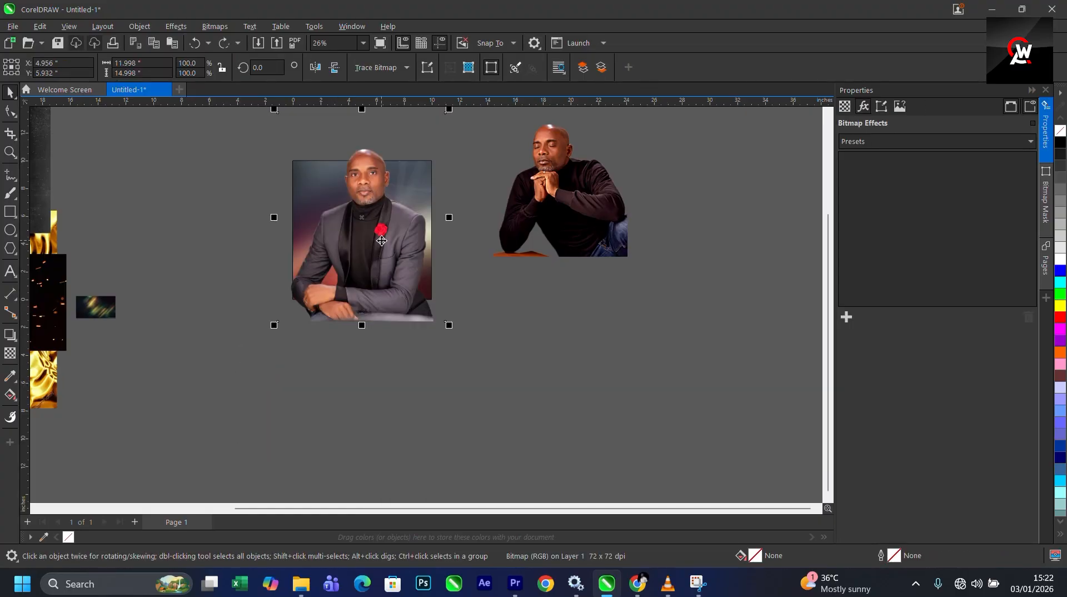
{"action": "scroll", "coordinate": [378, 220], "scroll_direction": "down", "scroll_amount": 3}
{"action": "scroll", "coordinate": [414, 178], "scroll_direction": "up", "scroll_amount": 3}
{"action": "left_click", "coordinate": [426, 162]}
{"action": "left_click", "coordinate": [381, 215]}
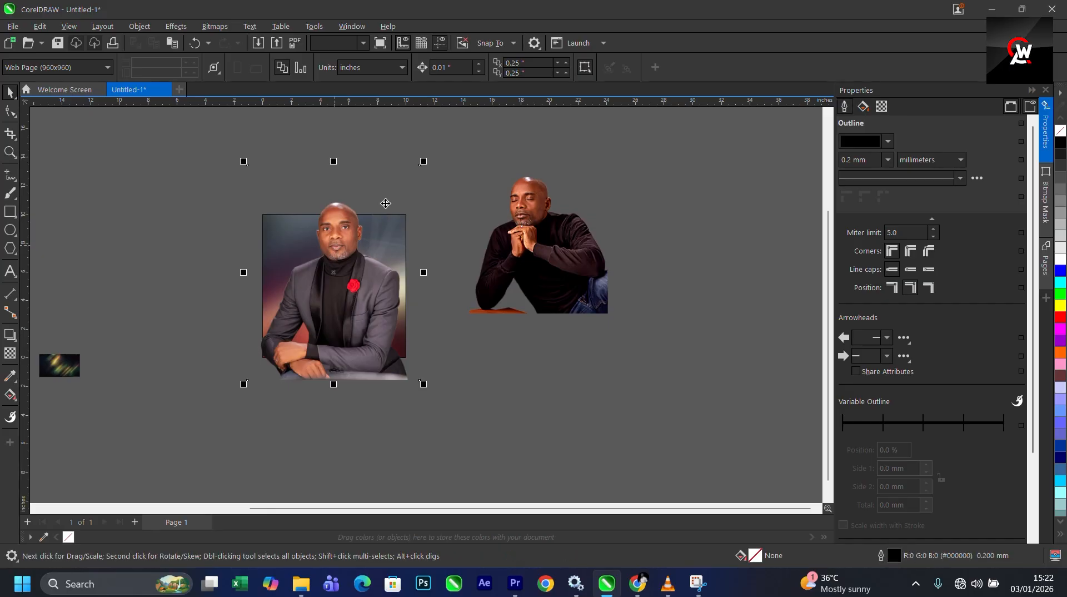
- Align the suited man's portrait over the page frame, nudge it upward and scale it slightly smaller
{"action": "left_click_drag", "start_coordinate": [426, 161], "coordinate": [405, 213]}
{"action": "scroll", "coordinate": [349, 278], "scroll_direction": "up", "scroll_amount": 1}
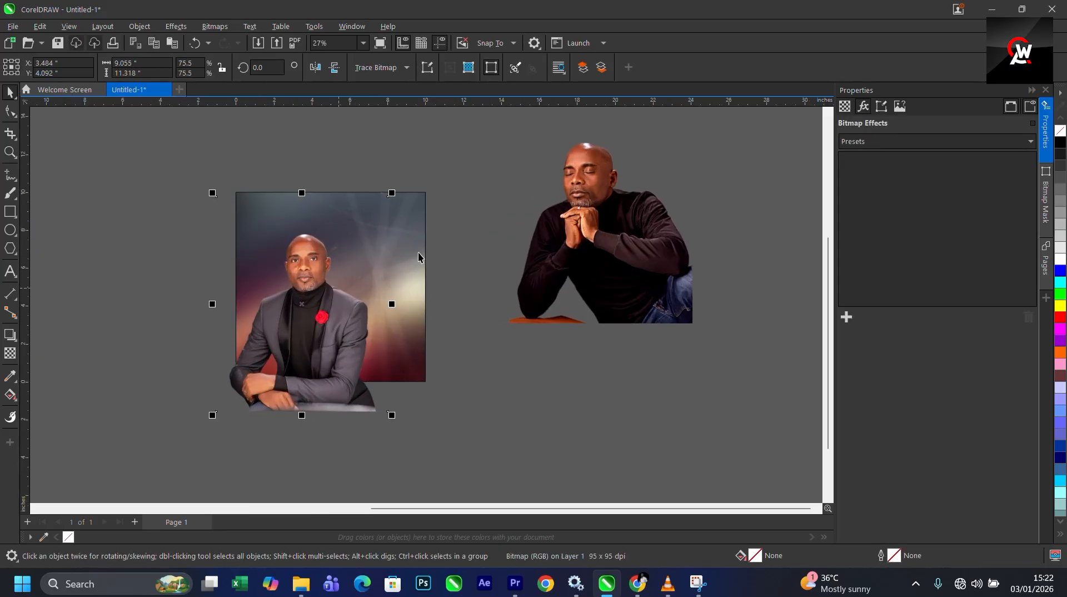
{"action": "left_click", "coordinate": [417, 248], "text": "shift"}
{"action": "key", "text": "c"}
{"action": "left_click", "coordinate": [467, 364]}
{"action": "scroll", "coordinate": [320, 307], "scroll_direction": "up", "scroll_amount": 1}
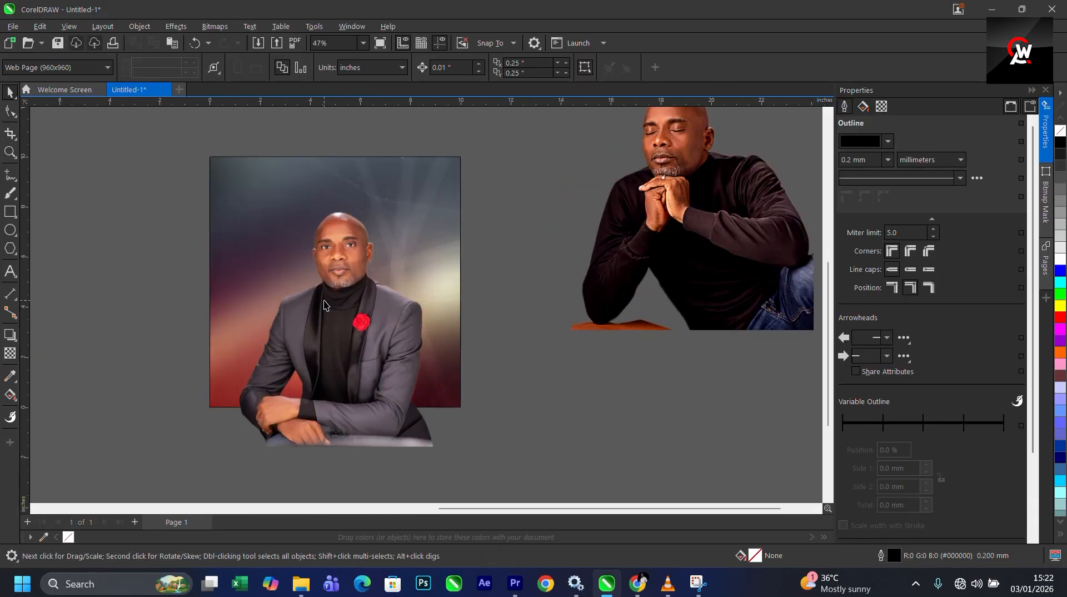
{"action": "left_click", "coordinate": [344, 295]}
{"action": "left_click_drag", "start_coordinate": [344, 295], "coordinate": [344, 274]}
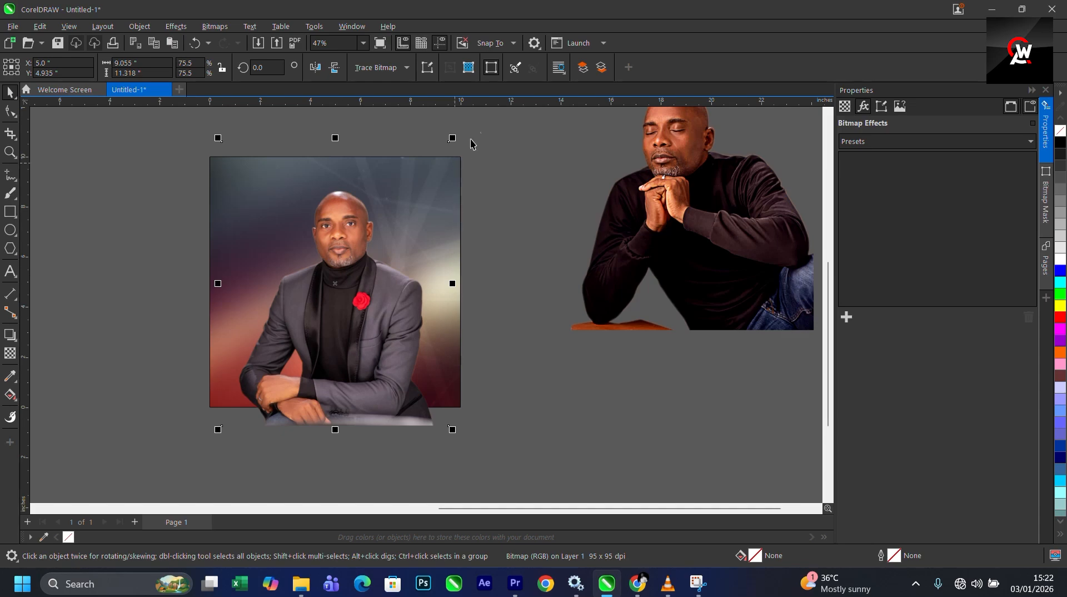
{"action": "left_click_drag", "start_coordinate": [453, 141], "coordinate": [446, 147]}
- PowerClip the suited man's portrait inside the page frame and open the PowerClip for editing
{"action": "right_click", "coordinate": [348, 318]}
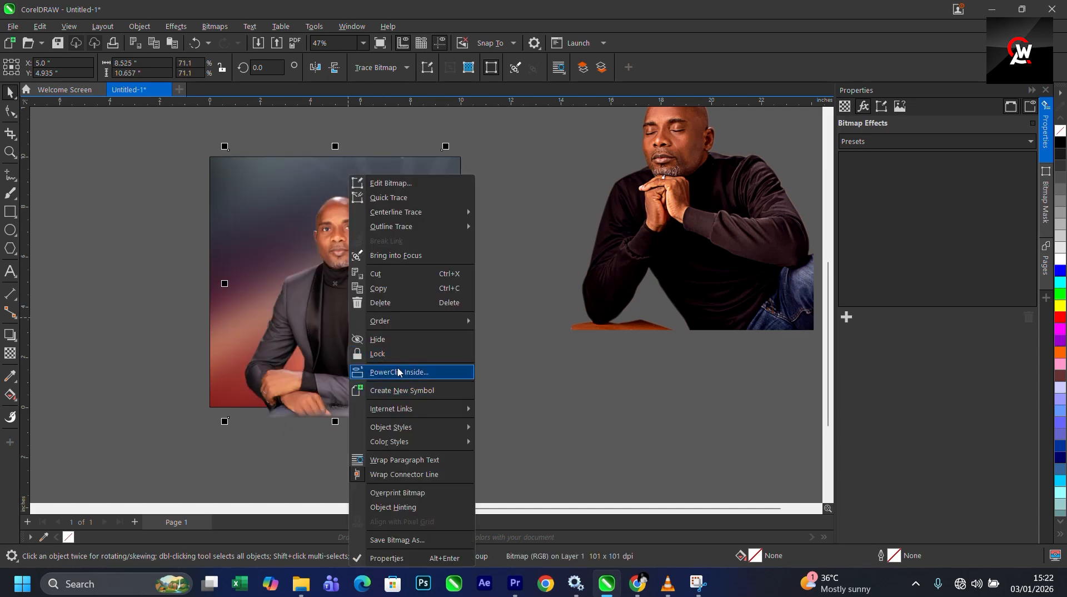
{"action": "left_click", "coordinate": [434, 372]}
{"action": "scroll", "coordinate": [390, 359], "scroll_direction": "down", "scroll_amount": 2}
{"action": "double_click", "coordinate": [378, 357]}
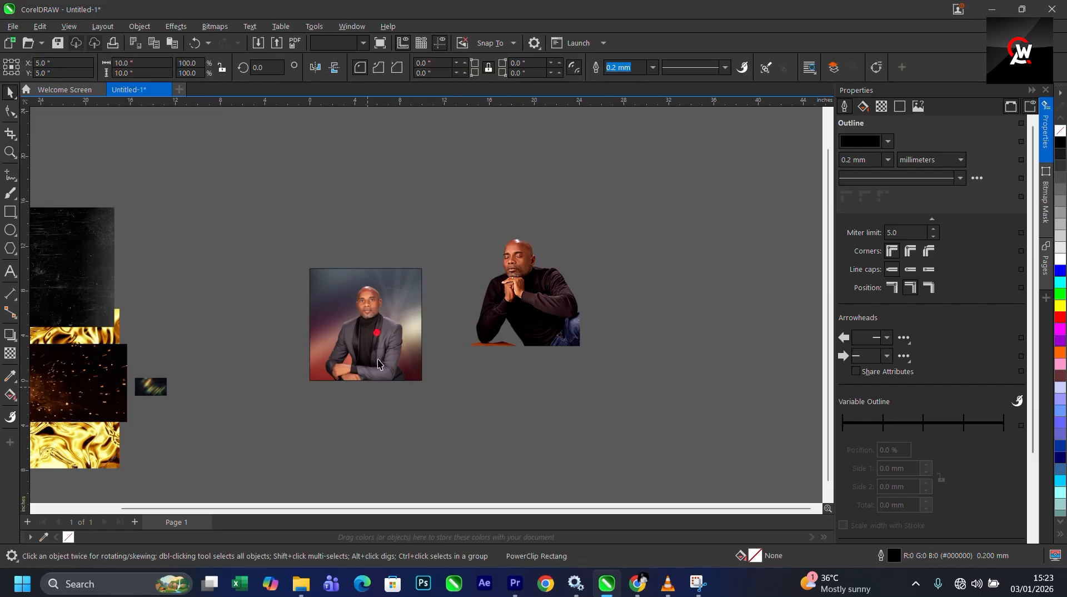
- Enlarge the suited man's portrait to about 9.1 by 11.4 inches inside the PowerClip and finish editing
{"action": "scroll", "coordinate": [424, 410], "scroll_direction": "up", "scroll_amount": 2}
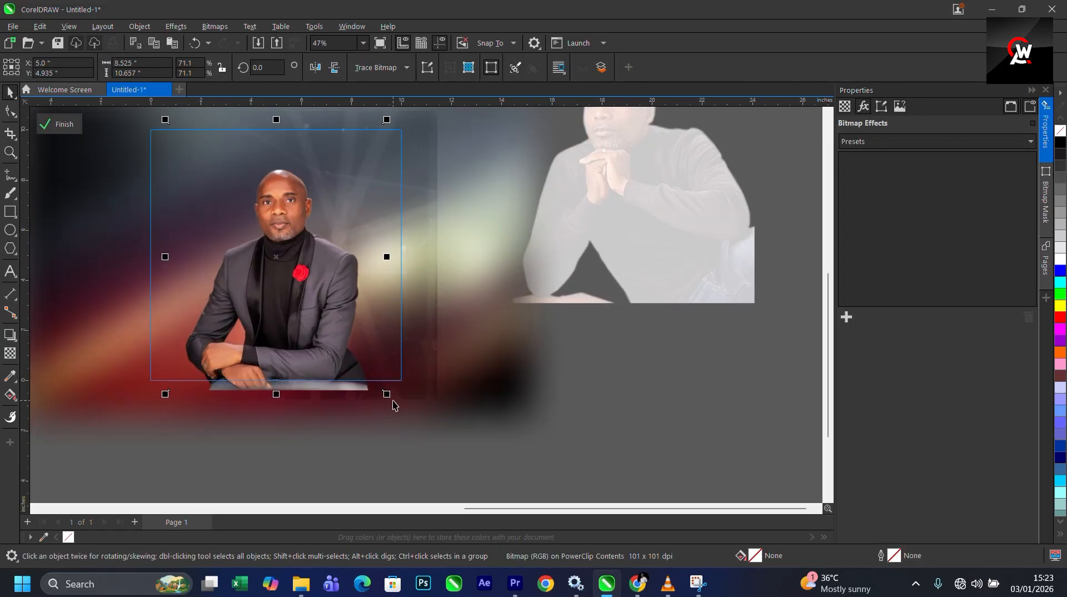
{"action": "left_click_drag", "start_coordinate": [389, 395], "coordinate": [394, 404]}
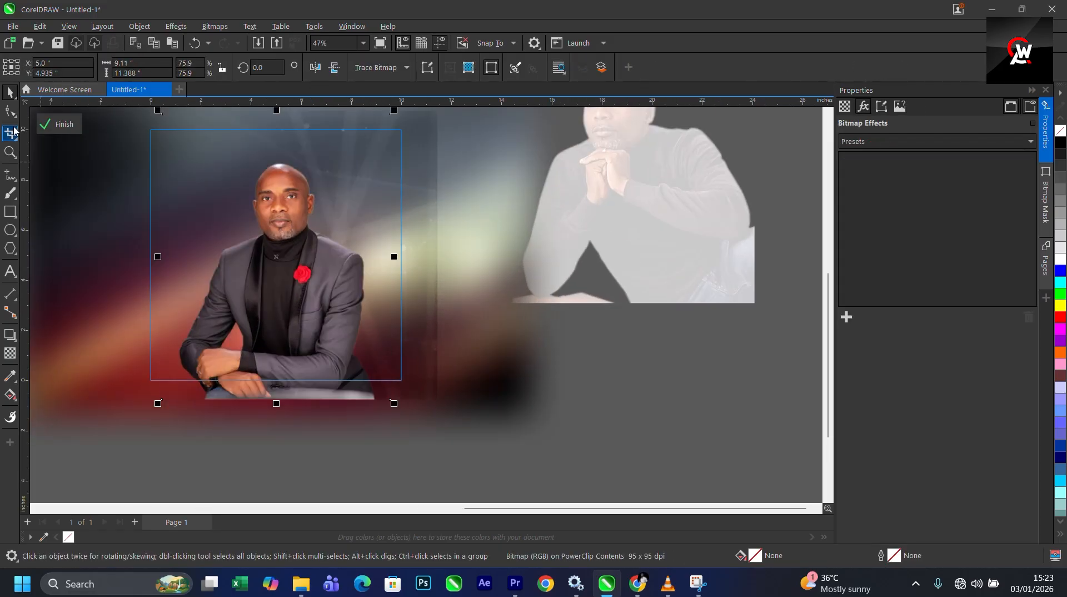
{"action": "left_click", "coordinate": [58, 125]}
- Spread the dark texture, sparks and gold images apart on the pasteboard
{"action": "scroll", "coordinate": [471, 305], "scroll_direction": "down", "scroll_amount": 2}
{"action": "left_click", "coordinate": [555, 245]}
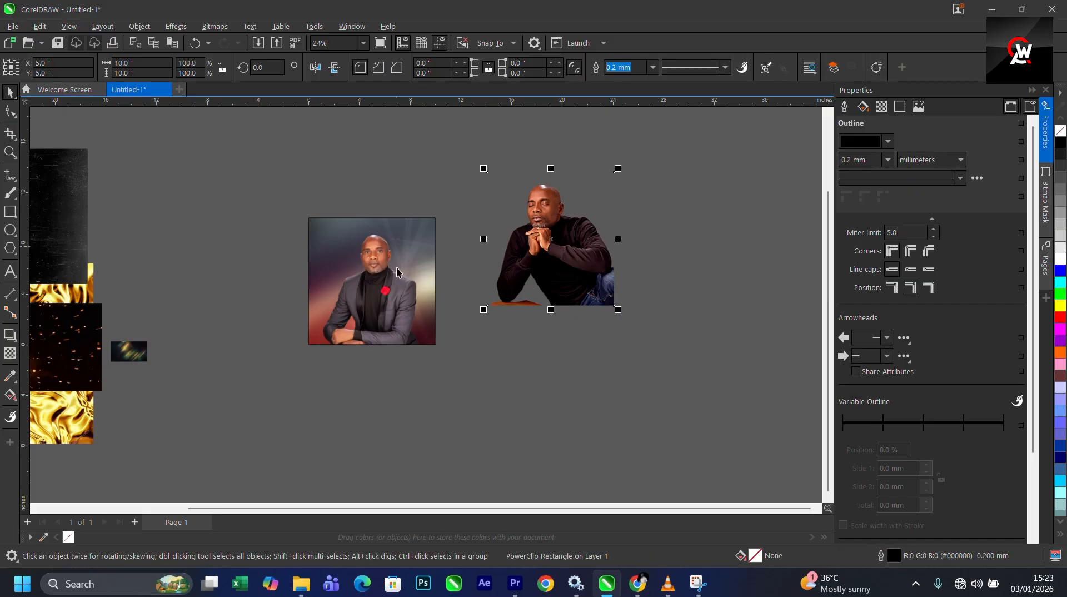
{"action": "scroll", "coordinate": [447, 268], "scroll_direction": "down", "scroll_amount": 1}
{"action": "left_click_drag", "start_coordinate": [189, 216], "coordinate": [227, 156]}
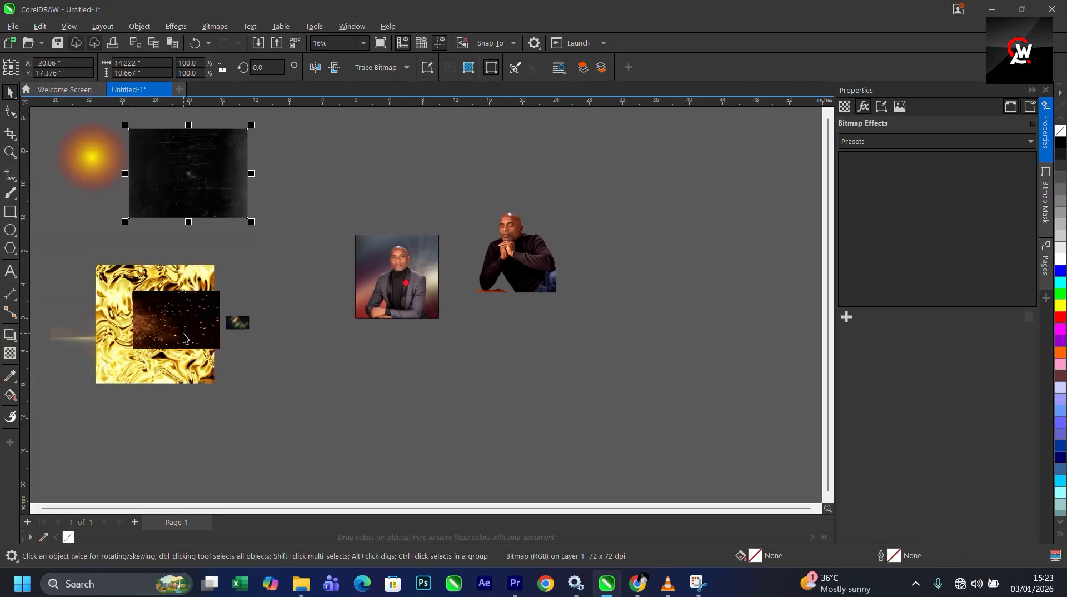
{"action": "left_click_drag", "start_coordinate": [182, 334], "coordinate": [287, 222]}
{"action": "left_click_drag", "start_coordinate": [172, 357], "coordinate": [135, 382]}
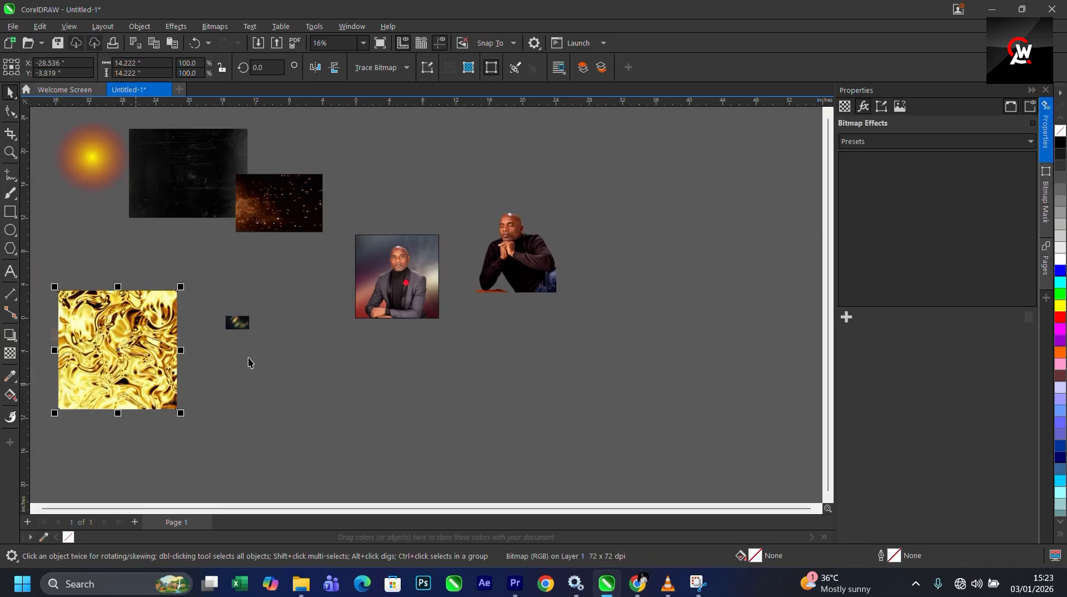
- PowerClip the praying man's portrait inside the page frame
{"action": "left_click", "coordinate": [507, 269]}
{"action": "left_click_drag", "start_coordinate": [506, 270], "coordinate": [502, 303]}
{"action": "scroll", "coordinate": [503, 300], "scroll_direction": "up", "scroll_amount": 2}
{"action": "right_click", "coordinate": [484, 323]}
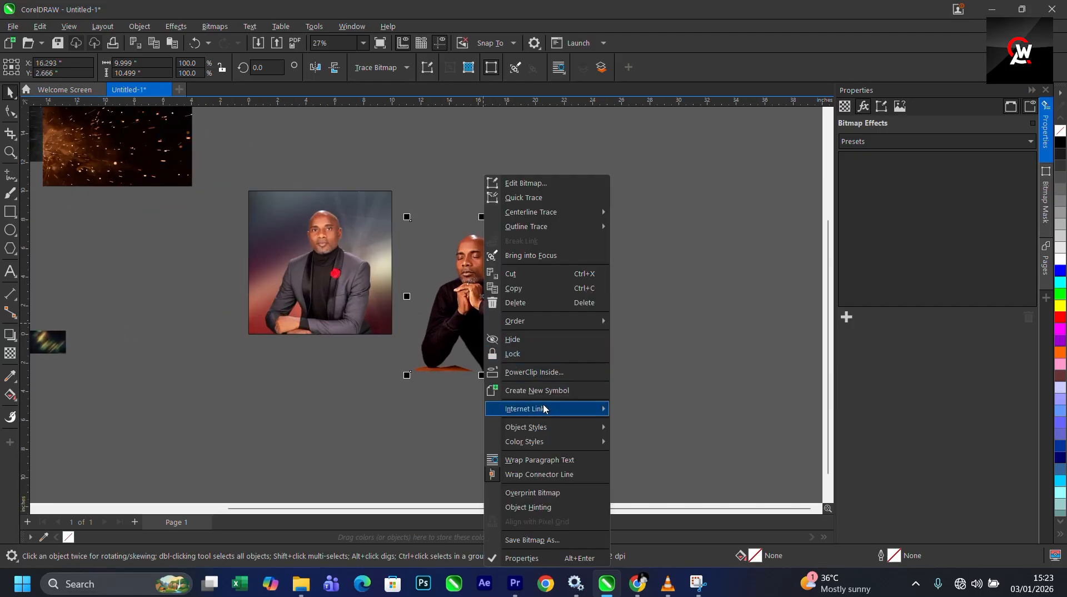
{"action": "left_click", "coordinate": [538, 372]}
{"action": "left_click", "coordinate": [358, 226]}
- Edit the PowerClip, shrink the praying man to about 4.5 by 4.7 inches and place him beside the suited man's head
{"action": "right_click", "coordinate": [360, 225]}
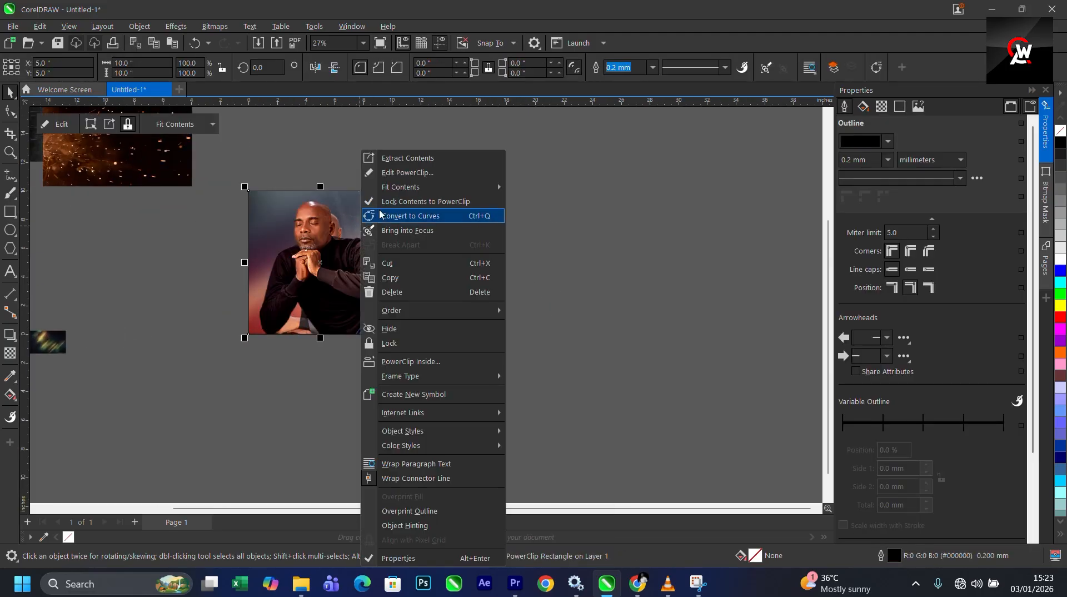
{"action": "left_click", "coordinate": [400, 172]}
{"action": "left_click_drag", "start_coordinate": [402, 263], "coordinate": [418, 242]}
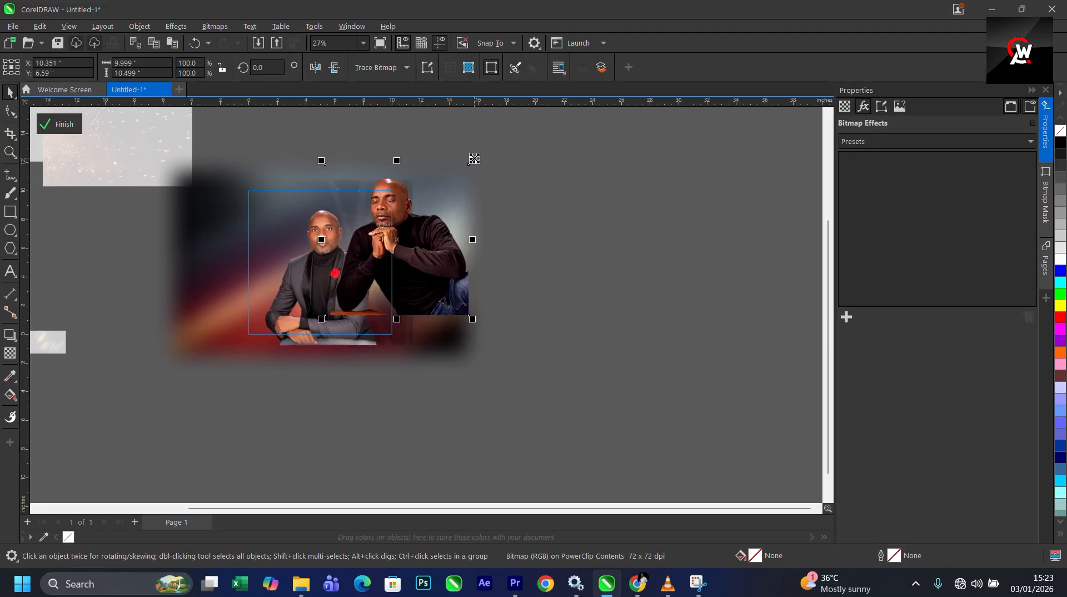
{"action": "left_click_drag", "start_coordinate": [474, 158], "coordinate": [432, 204]}
{"action": "left_click_drag", "start_coordinate": [419, 239], "coordinate": [372, 247]}
{"action": "scroll", "coordinate": [362, 236], "scroll_direction": "up", "scroll_amount": 3}
{"action": "scroll", "coordinate": [353, 235], "scroll_direction": "up", "scroll_amount": 2}
{"action": "scroll", "coordinate": [341, 243], "scroll_direction": "down", "scroll_amount": 1}
- Convert the praying man's bitmap to Grayscale (8-bit) mode
{"action": "left_click", "coordinate": [176, 27]}
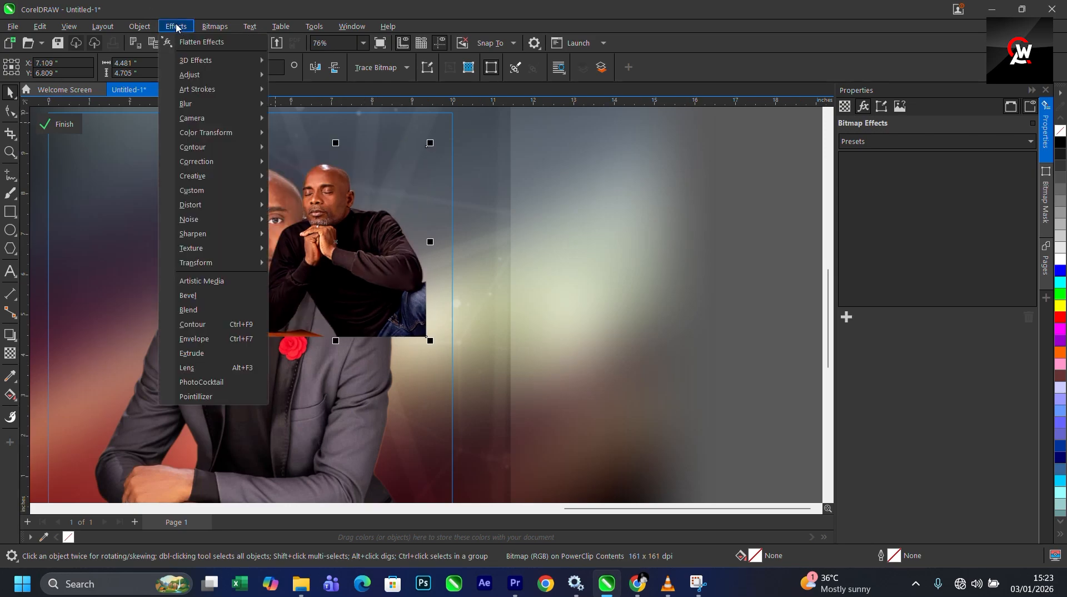
{"action": "mouse_move", "coordinate": [214, 26]}
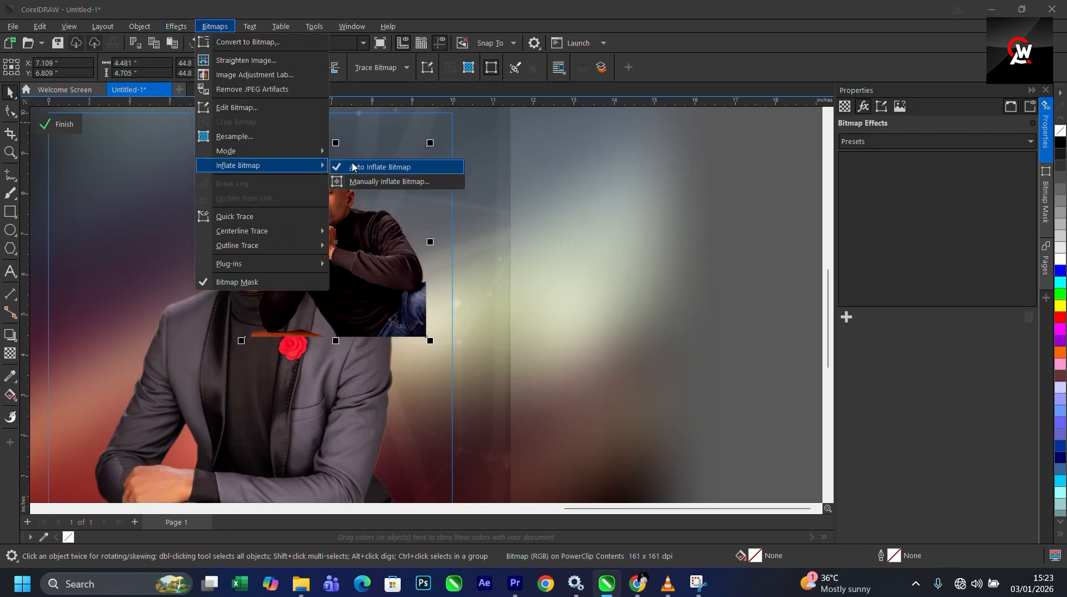
{"action": "mouse_move", "coordinate": [261, 151]}
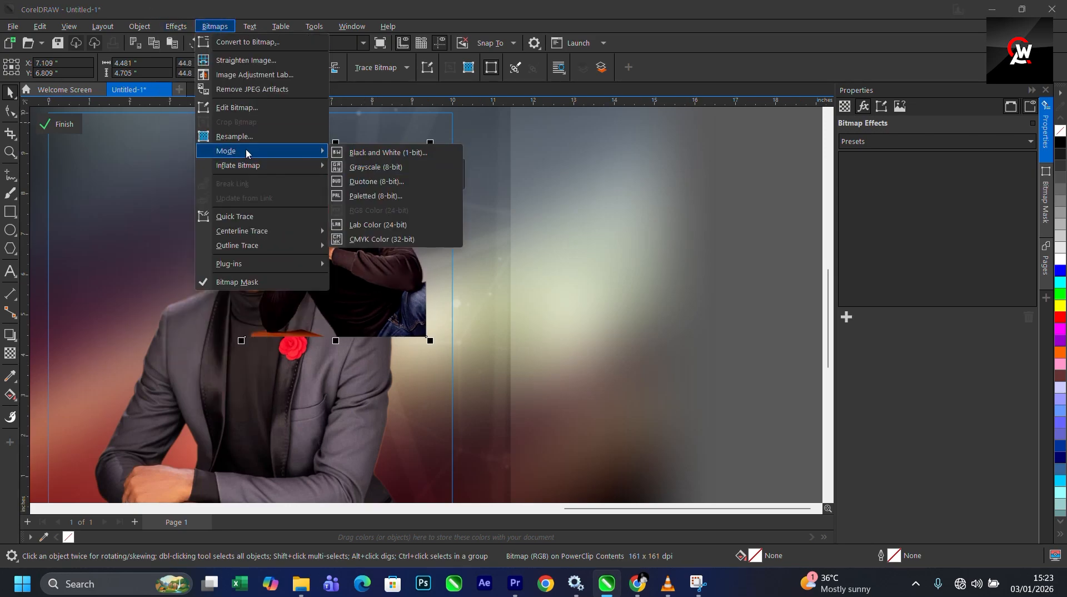
{"action": "left_click", "coordinate": [372, 167]}
{"action": "scroll", "coordinate": [322, 235], "scroll_direction": "up", "scroll_amount": 2}
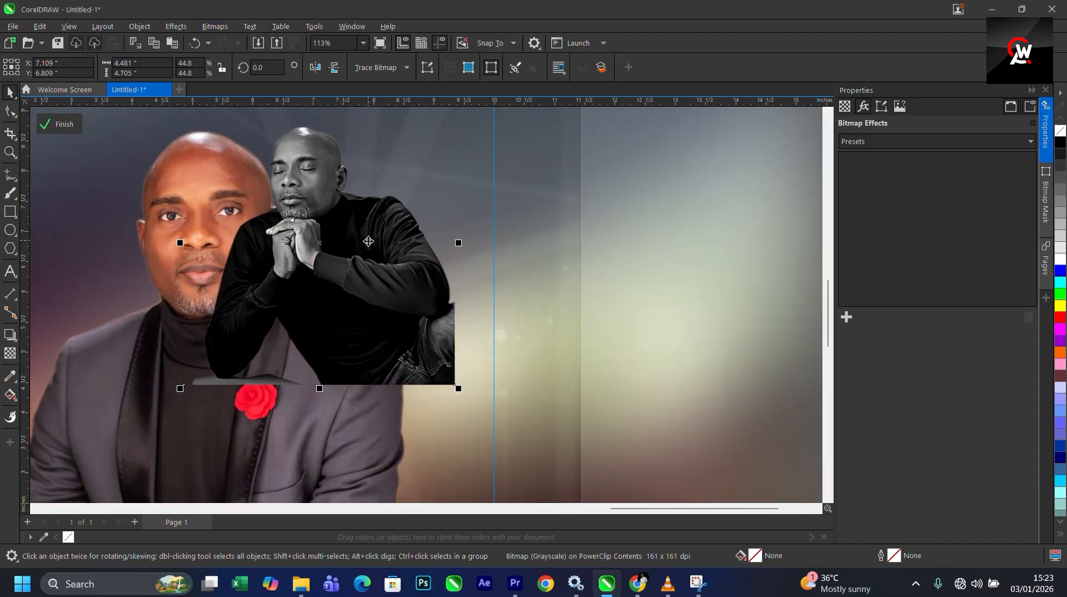
{"action": "scroll", "coordinate": [322, 236], "scroll_direction": "down", "scroll_amount": 2}
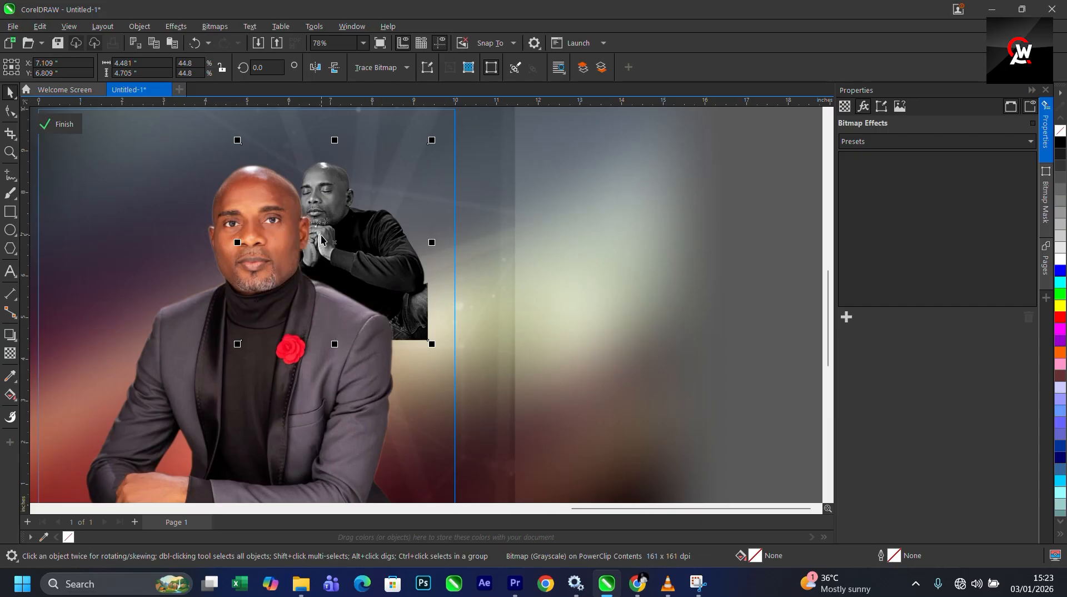
- Try moving the praying man's portrait lower, then undo the changes
{"action": "left_click_drag", "start_coordinate": [399, 266], "coordinate": [406, 286]}
{"action": "key", "text": "ctrl+z"}
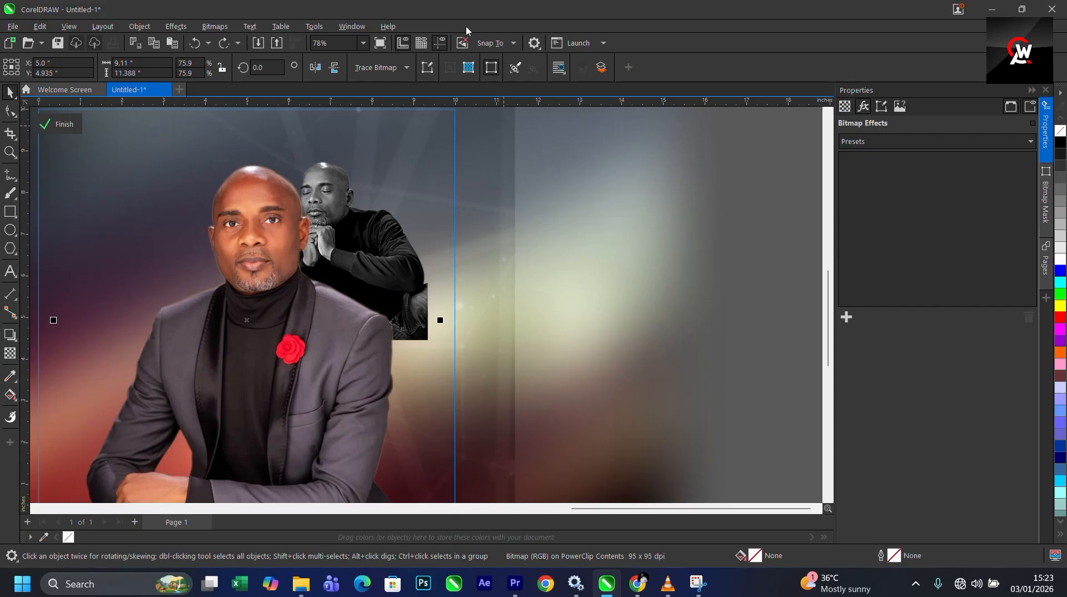
{"action": "left_click", "coordinate": [362, 244]}
{"action": "scroll", "coordinate": [456, 225], "scroll_direction": "down", "scroll_amount": 2}
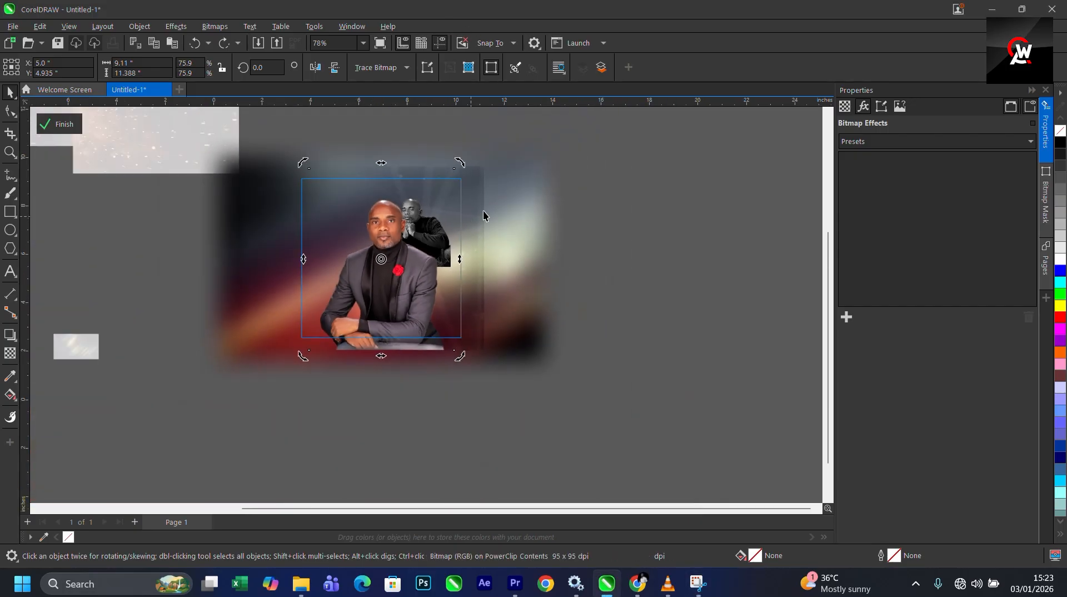
{"action": "key", "text": "ctrl+z"}
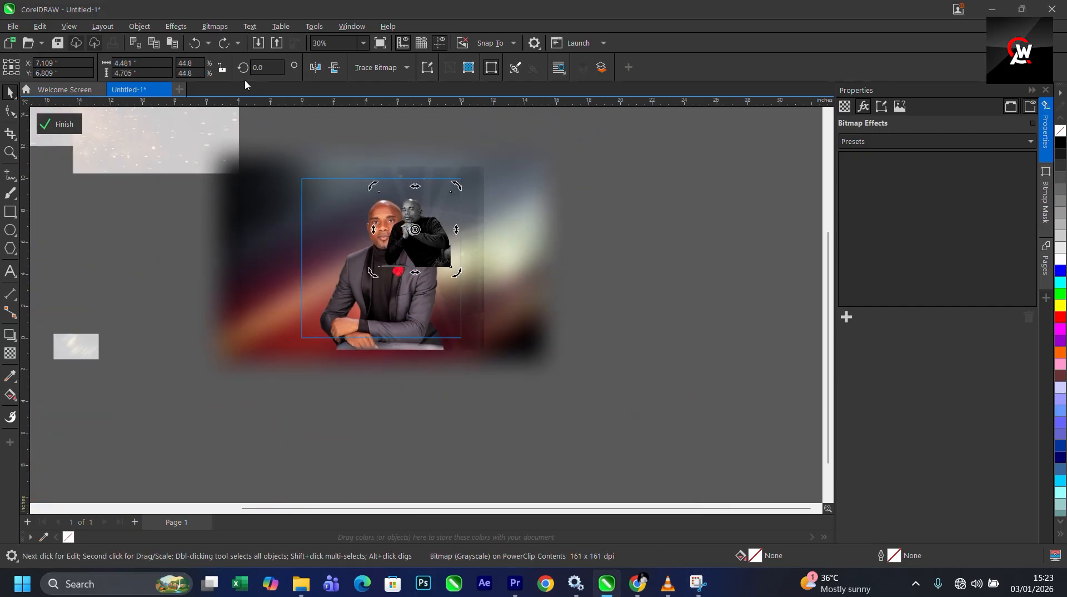
- Mirror the praying man's portrait horizontally and move it up and to the right
{"action": "left_click", "coordinate": [320, 74]}
{"action": "scroll", "coordinate": [437, 225], "scroll_direction": "up", "scroll_amount": 3}
{"action": "left_click", "coordinate": [382, 202]}
{"action": "scroll", "coordinate": [410, 236], "scroll_direction": "down", "scroll_amount": 2}
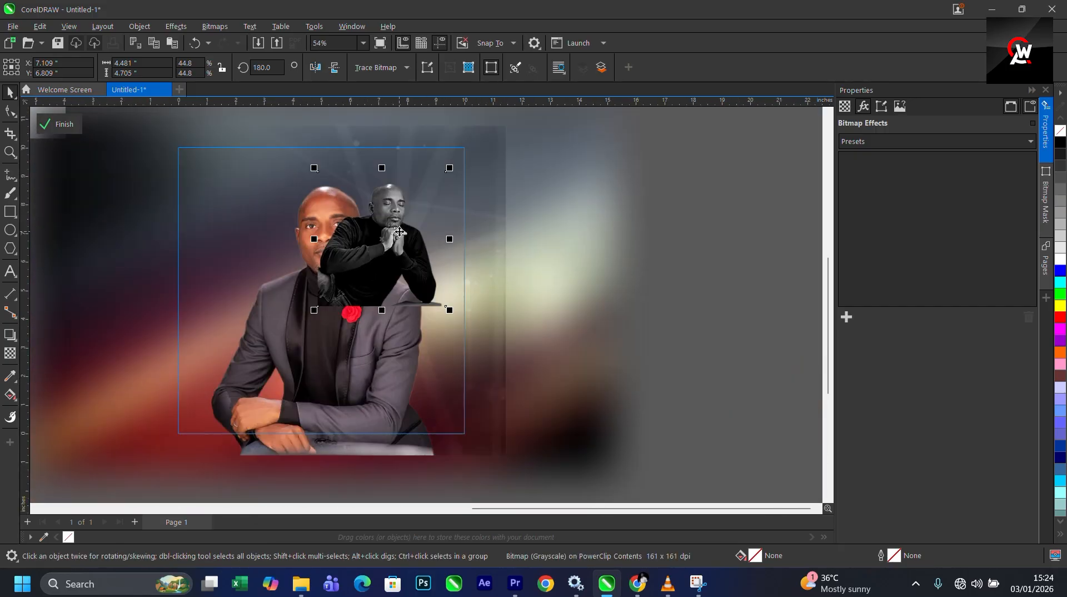
{"action": "left_click_drag", "start_coordinate": [400, 231], "coordinate": [421, 221]}
{"action": "scroll", "coordinate": [415, 243], "scroll_direction": "up", "scroll_amount": 1}
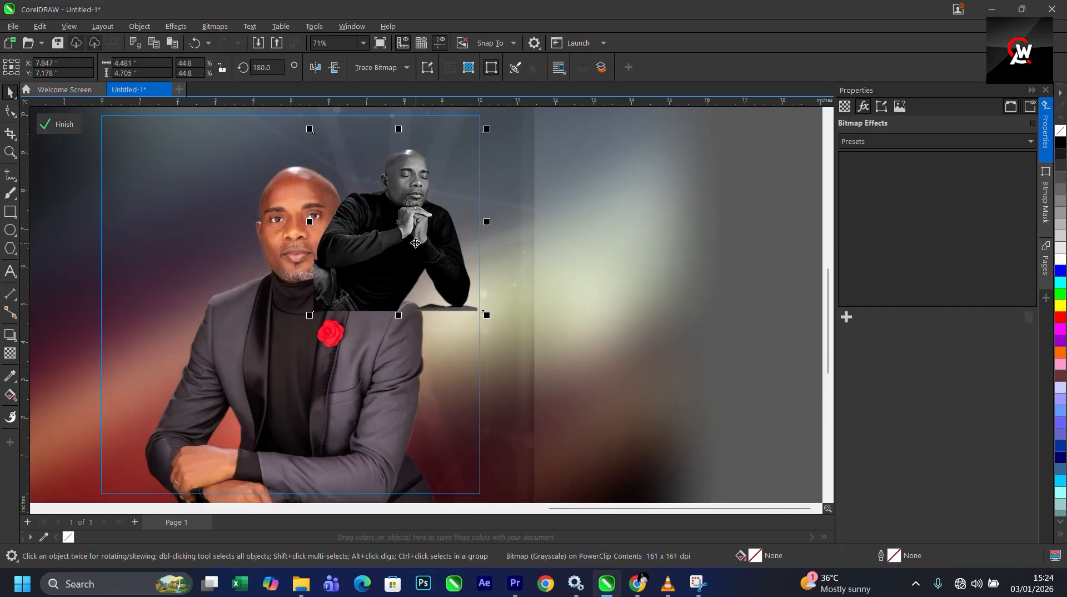
- Place the praying man's portrait behind the suited man's portrait
{"action": "right_click", "coordinate": [391, 211]}
{"action": "mouse_move", "coordinate": [438, 327]}
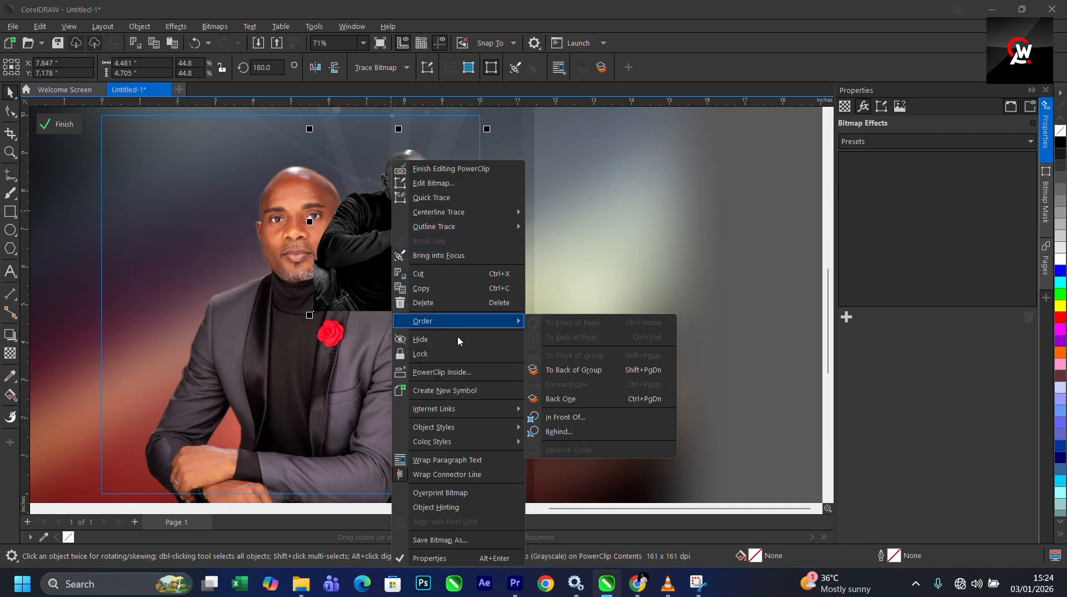
{"action": "left_click", "coordinate": [562, 434]}
{"action": "left_click", "coordinate": [303, 368]}
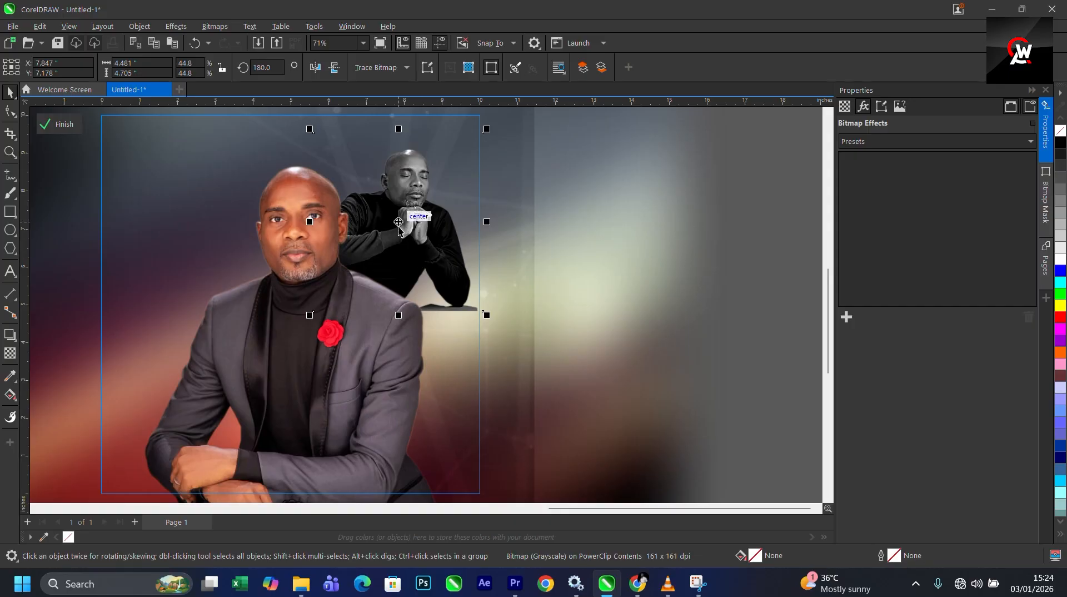
- Nudge the praying man's portrait slightly down and finish editing the PowerClip
{"action": "left_click_drag", "start_coordinate": [398, 222], "coordinate": [395, 234]}
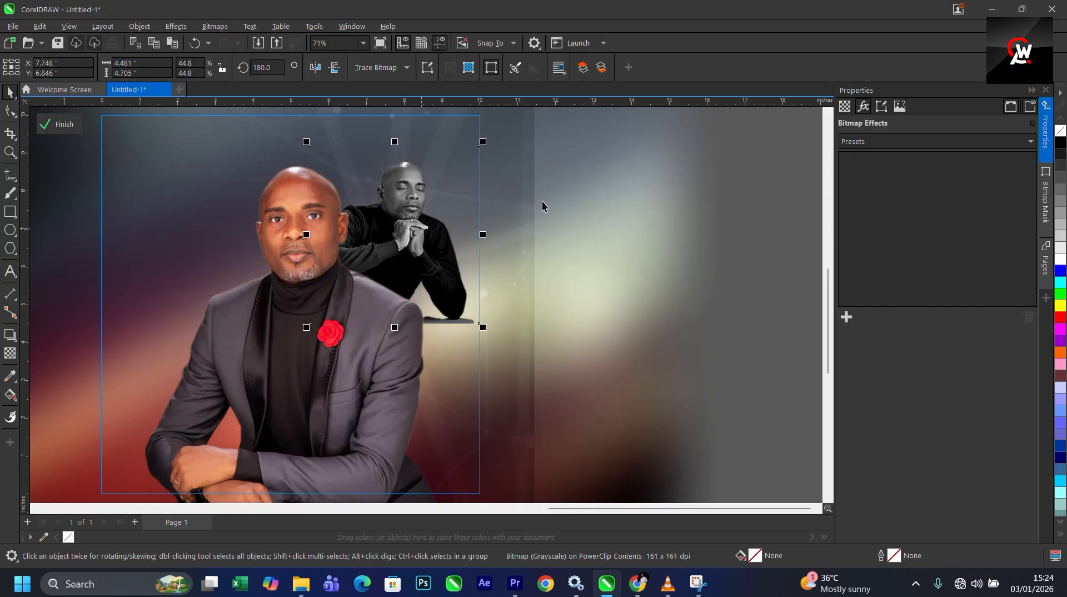
{"action": "scroll", "coordinate": [541, 202], "scroll_direction": "down", "scroll_amount": 2}
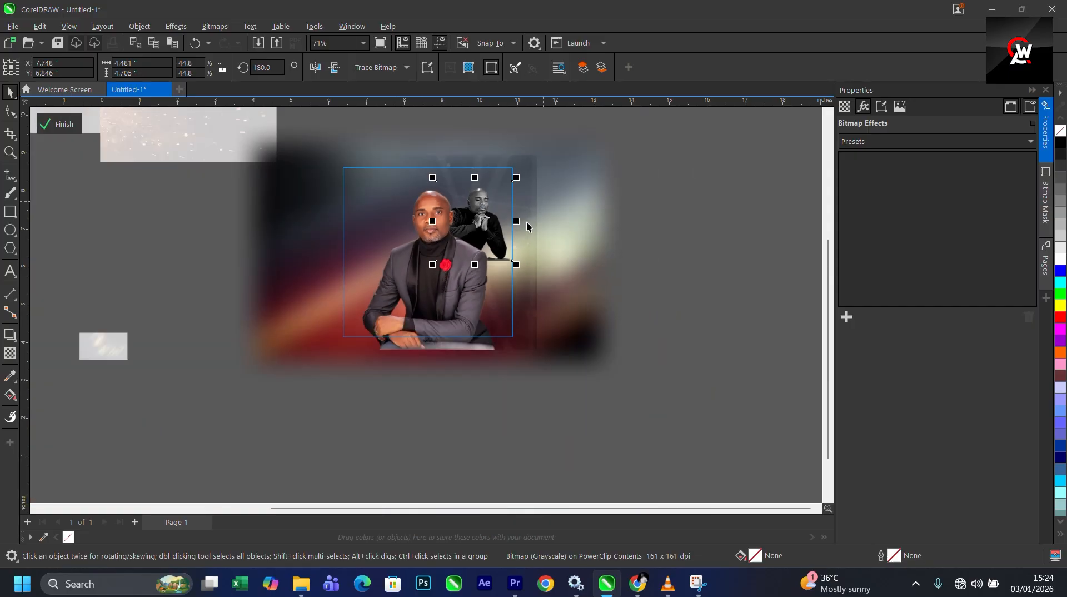
{"action": "left_click", "coordinate": [79, 127]}
- Move the yellow glow image from the pasteboard onto the page frame
{"action": "left_click", "coordinate": [651, 263]}
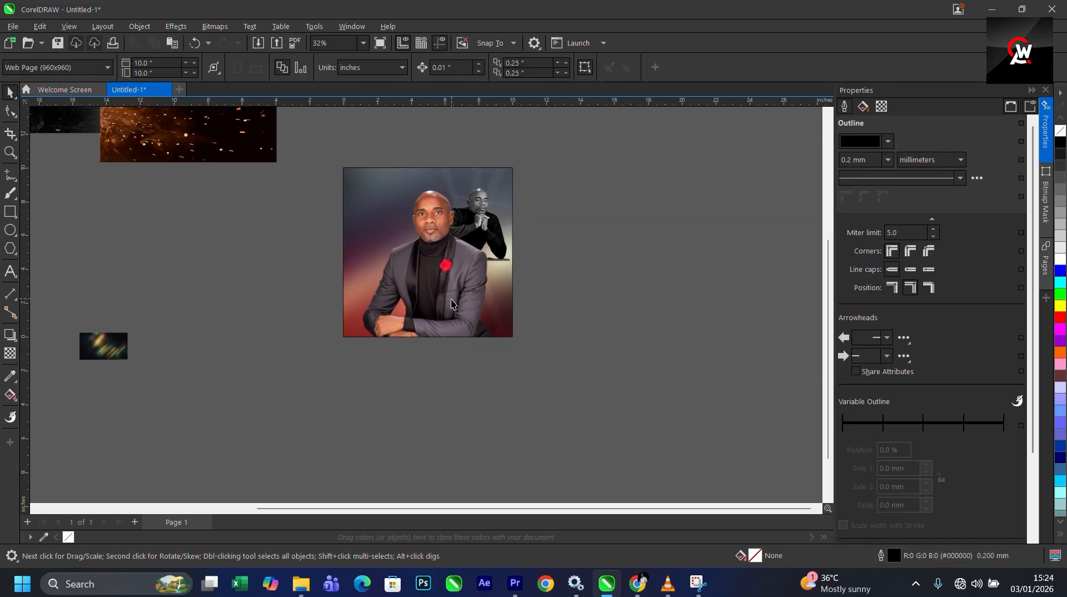
{"action": "scroll", "coordinate": [451, 306], "scroll_direction": "down", "scroll_amount": 4}
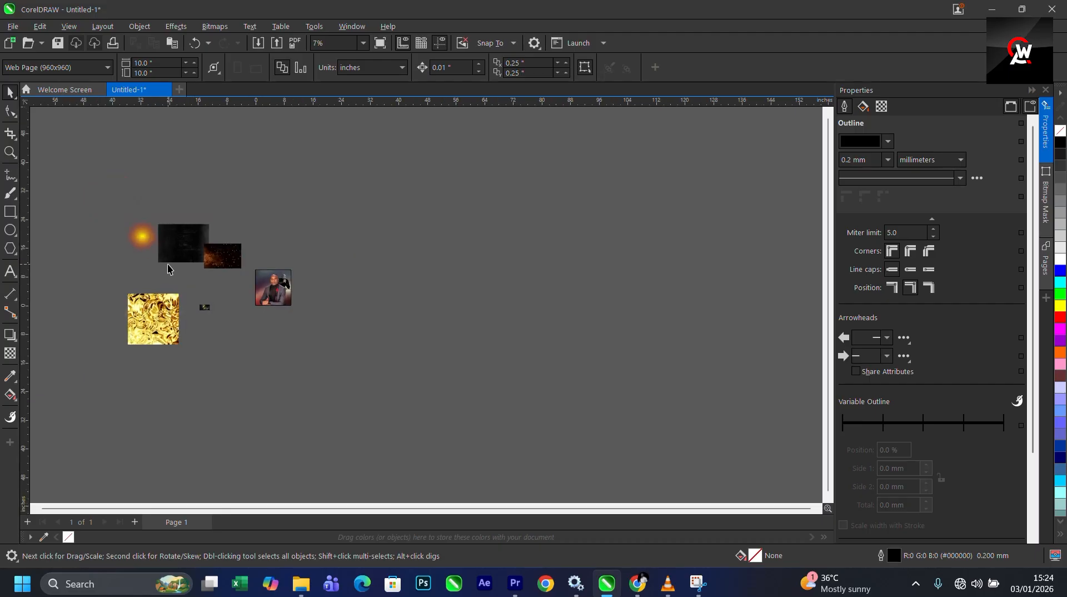
{"action": "left_click_drag", "start_coordinate": [135, 238], "coordinate": [171, 237]}
{"action": "scroll", "coordinate": [355, 318], "scroll_direction": "up", "scroll_amount": 2}
{"action": "scroll", "coordinate": [250, 243], "scroll_direction": "down", "scroll_amount": 3}
{"action": "scroll", "coordinate": [264, 245], "scroll_direction": "up", "scroll_amount": 4}
{"action": "scroll", "coordinate": [488, 210], "scroll_direction": "down", "scroll_amount": 2}
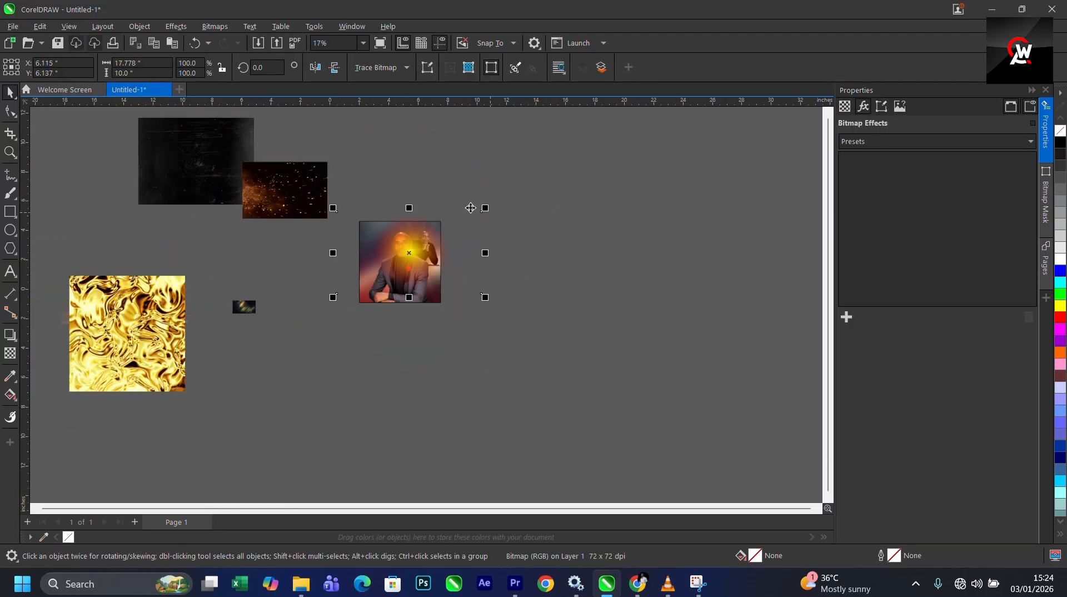
- Scale the yellow glow to about 9.3 by 5.2 inches and center it near the praying man's hands
{"action": "scroll", "coordinate": [474, 185], "scroll_direction": "up", "scroll_amount": 2}
{"action": "left_click_drag", "start_coordinate": [491, 233], "coordinate": [426, 238]}
{"action": "scroll", "coordinate": [353, 308], "scroll_direction": "up", "scroll_amount": 2}
{"action": "left_click_drag", "start_coordinate": [356, 312], "coordinate": [380, 314]}
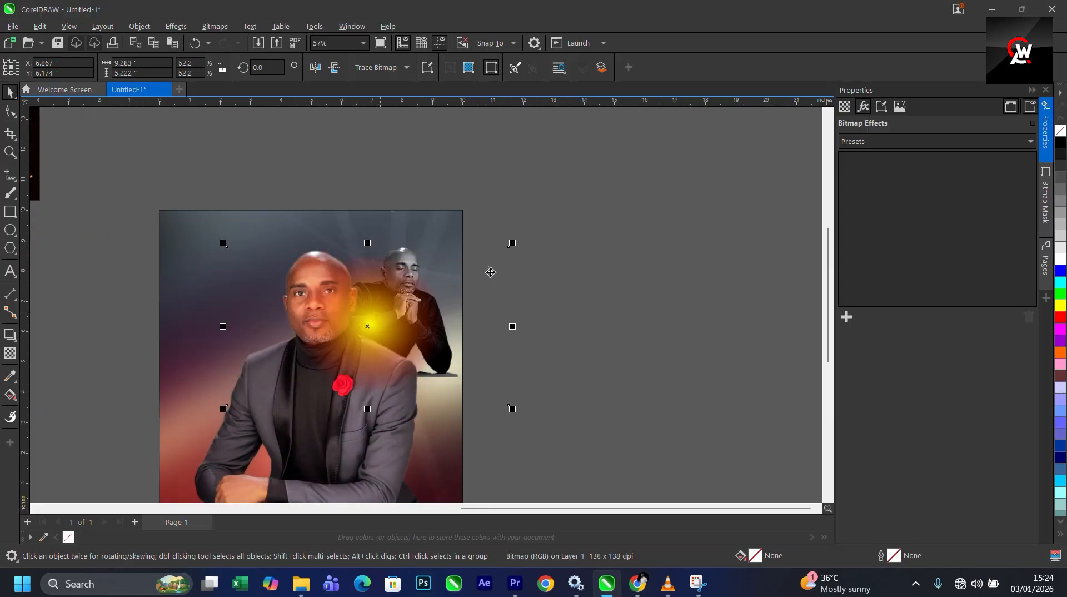
{"action": "left_click_drag", "start_coordinate": [511, 245], "coordinate": [517, 241]}
{"action": "left_click_drag", "start_coordinate": [370, 325], "coordinate": [372, 314]}
- Set the yellow glow's transparency merge mode to Screen
{"action": "left_click", "coordinate": [10, 353]}
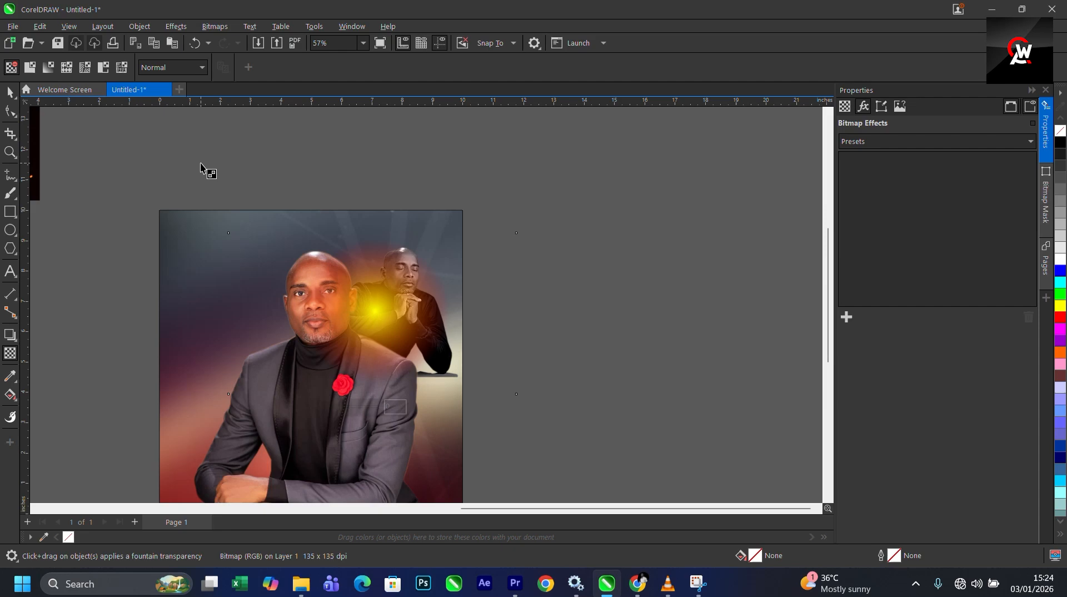
{"action": "left_click", "coordinate": [175, 69]}
{"action": "left_click", "coordinate": [167, 316]}
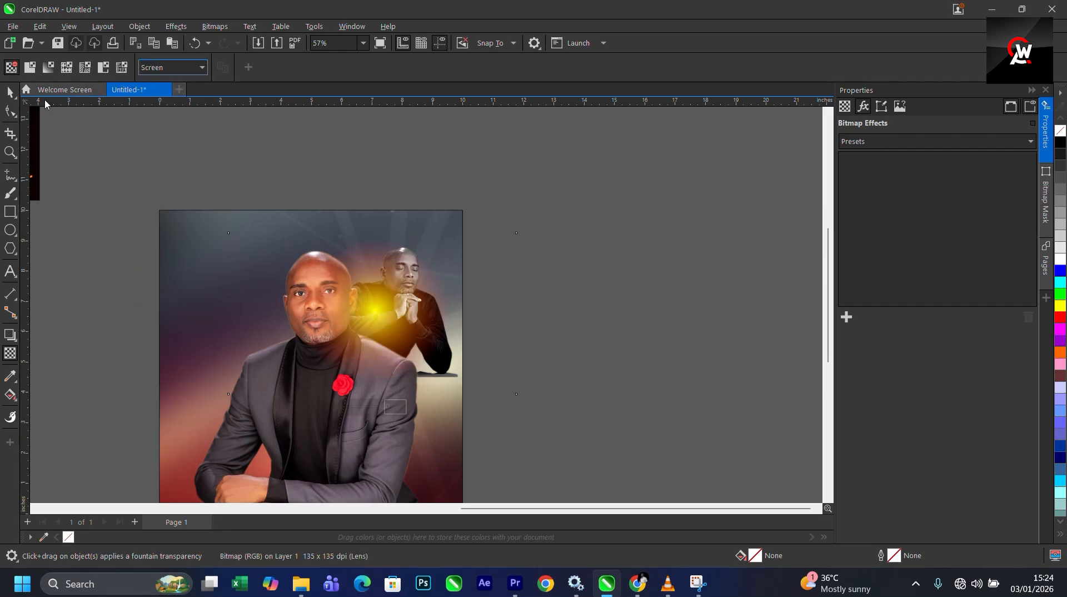
{"action": "left_click", "coordinate": [10, 91]}
{"action": "scroll", "coordinate": [394, 303], "scroll_direction": "up", "scroll_amount": 2}
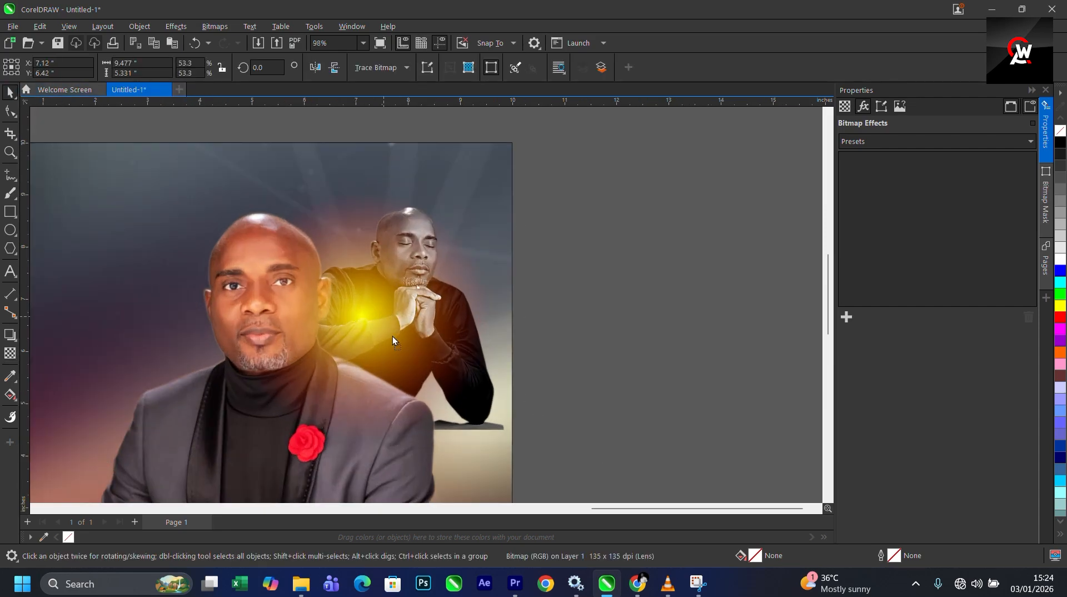
{"action": "scroll", "coordinate": [415, 273], "scroll_direction": "down", "scroll_amount": 2}
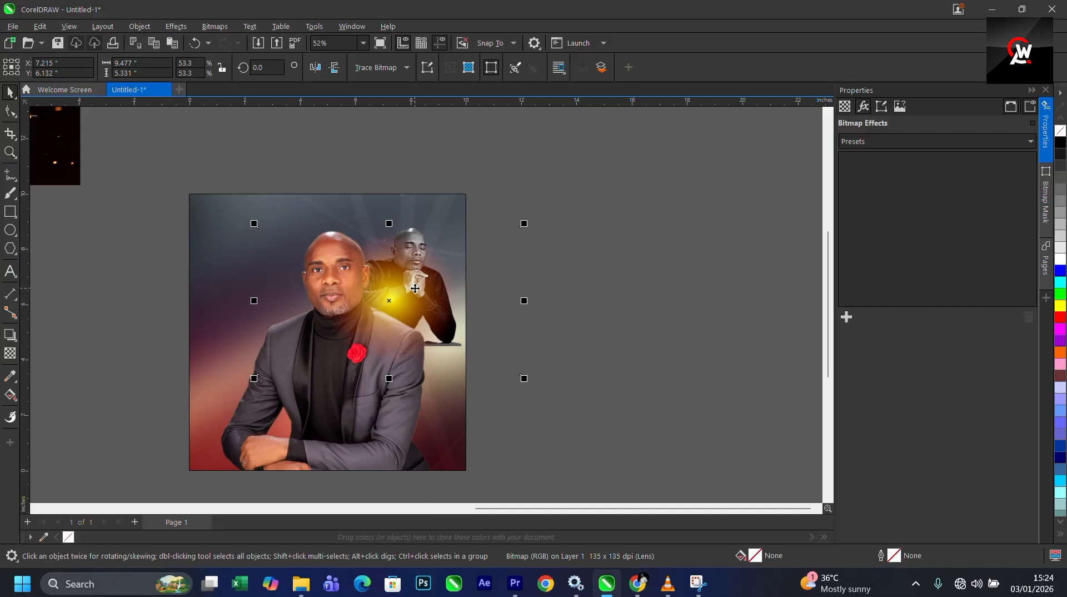
- Scale the yellow glow down to about 6.6 by 3.7 inches and reposition it over the praying man's hands
{"action": "scroll", "coordinate": [415, 289], "scroll_direction": "up", "scroll_amount": 1}
{"action": "mouse_move", "coordinate": [398, 302]}
{"action": "left_mouse_down"}
{"action": "mouse_move", "coordinate": [422, 289]}
{"action": "mouse_move", "coordinate": [409, 294]}
{"action": "left_mouse_up"}
{"action": "left_click", "coordinate": [411, 292]}
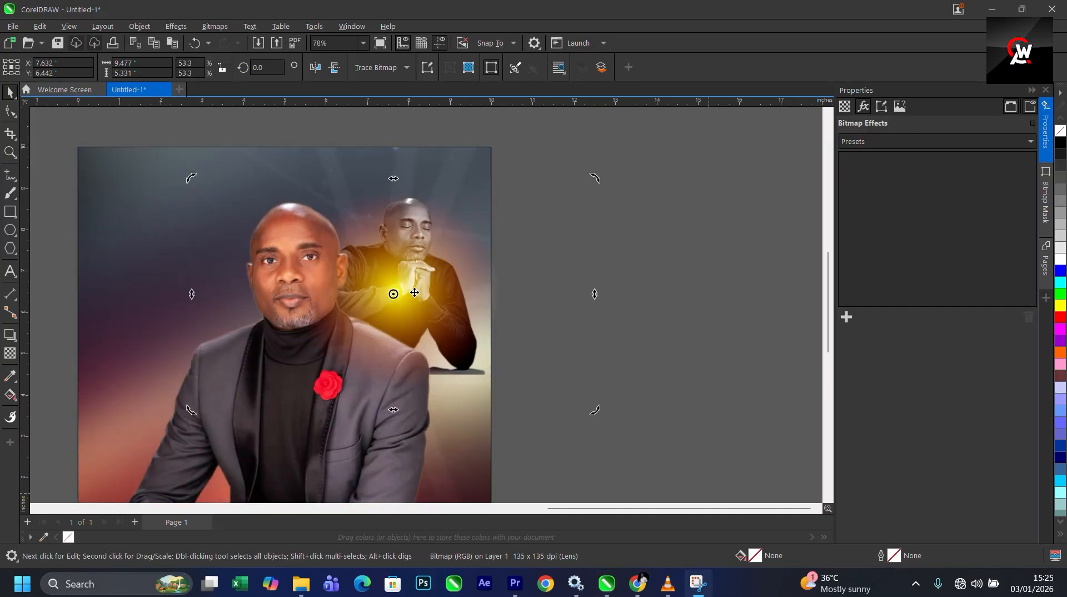
{"action": "left_click", "coordinate": [462, 192]}
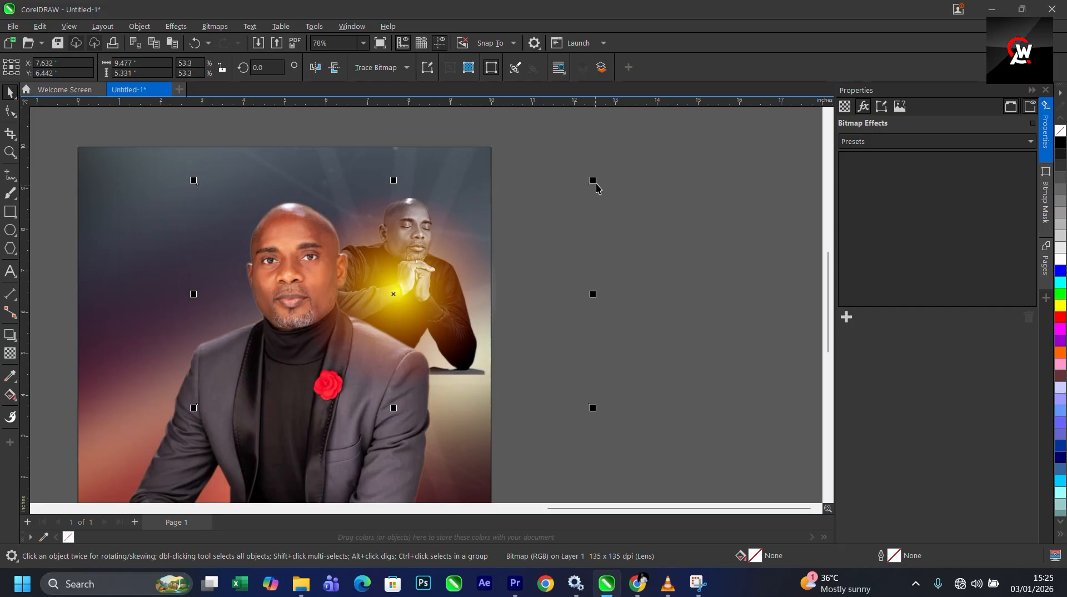
{"action": "left_click_drag", "start_coordinate": [593, 181], "coordinate": [534, 214]}
{"action": "left_click_drag", "start_coordinate": [425, 293], "coordinate": [457, 267]}
{"action": "left_click", "coordinate": [433, 276]}
{"action": "scroll", "coordinate": [484, 260], "scroll_direction": "down", "scroll_amount": 3}
{"action": "scroll", "coordinate": [483, 265], "scroll_direction": "up", "scroll_amount": 2}
- Crop the yellow glow bitmap by pulling its right edge inward with the Shape tool
{"action": "left_click", "coordinate": [557, 271]}
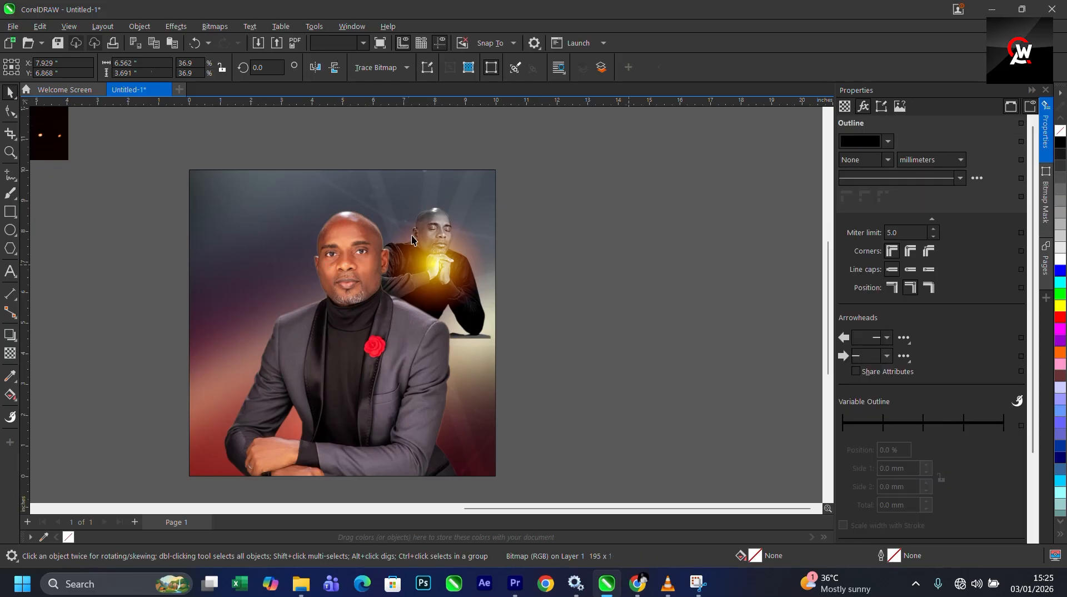
{"action": "left_click", "coordinate": [439, 274]}
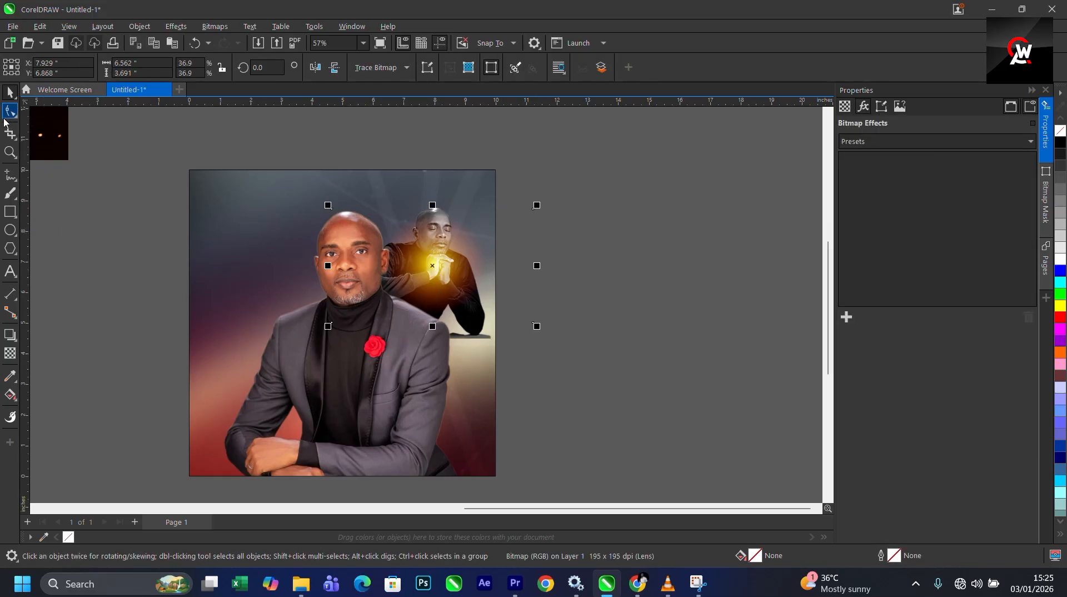
{"action": "left_click", "coordinate": [10, 110]}
{"action": "left_click_drag", "start_coordinate": [453, 167], "coordinate": [622, 364]}
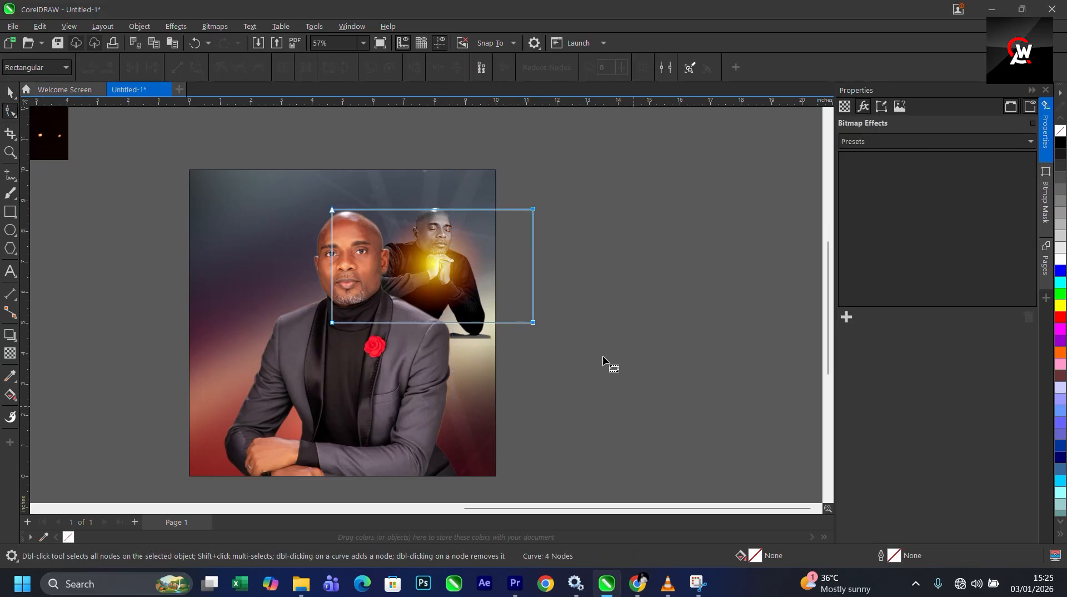
{"action": "scroll", "coordinate": [529, 233], "scroll_direction": "up", "scroll_amount": 1}
{"action": "left_click_drag", "start_coordinate": [523, 186], "coordinate": [681, 485]}
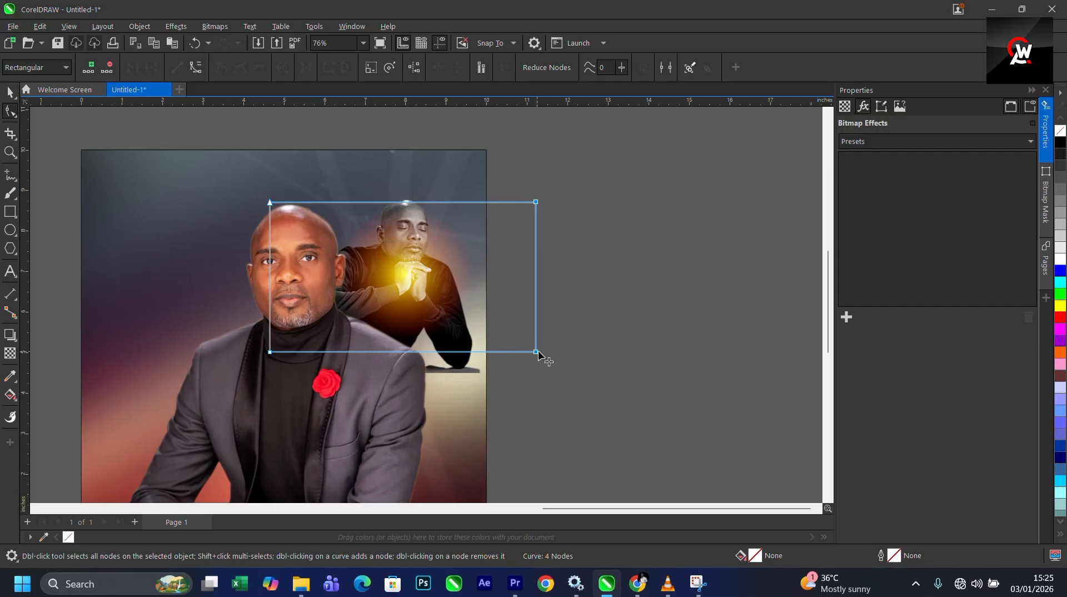
{"action": "left_click_drag", "start_coordinate": [537, 351], "coordinate": [478, 352]}
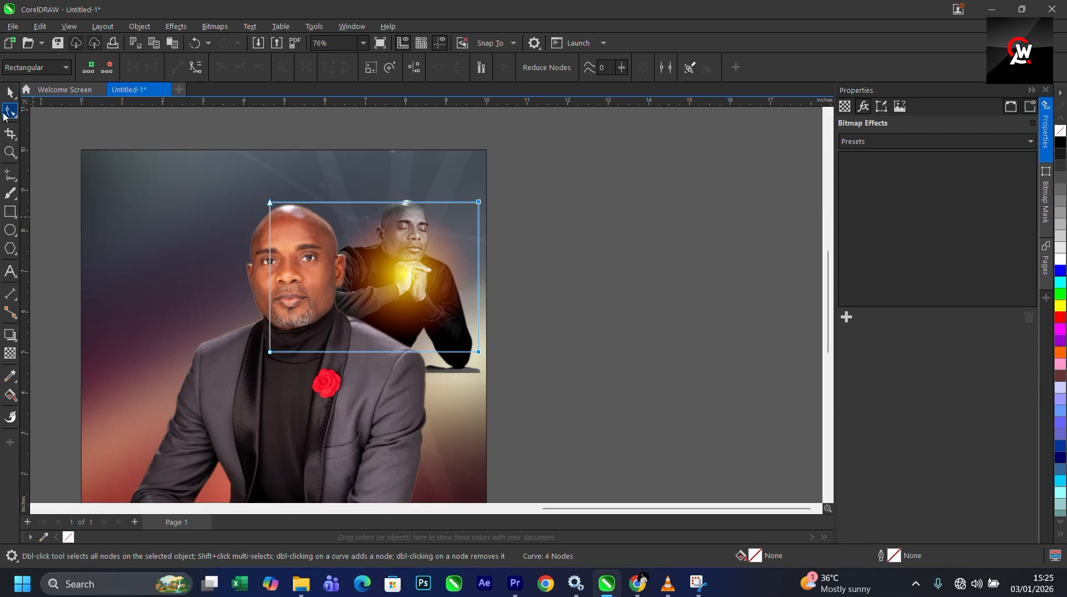
{"action": "left_click_drag", "start_coordinate": [239, 182], "coordinate": [343, 415]}
{"action": "key", "text": "space"}
{"action": "scroll", "coordinate": [377, 170], "scroll_direction": "down", "scroll_amount": 2}
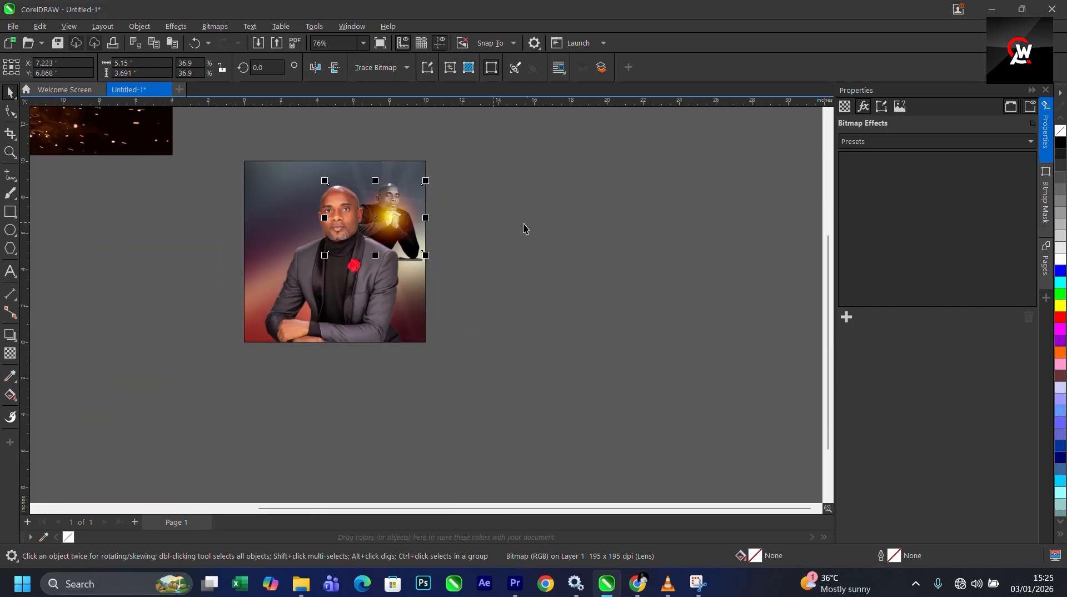
- Move the light-streak image from the pasteboard onto the lower half of the flyer page
{"action": "left_click", "coordinate": [523, 225]}
{"action": "scroll", "coordinate": [475, 309], "scroll_direction": "down", "scroll_amount": 1}
{"action": "scroll", "coordinate": [445, 283], "scroll_direction": "down", "scroll_amount": 1}
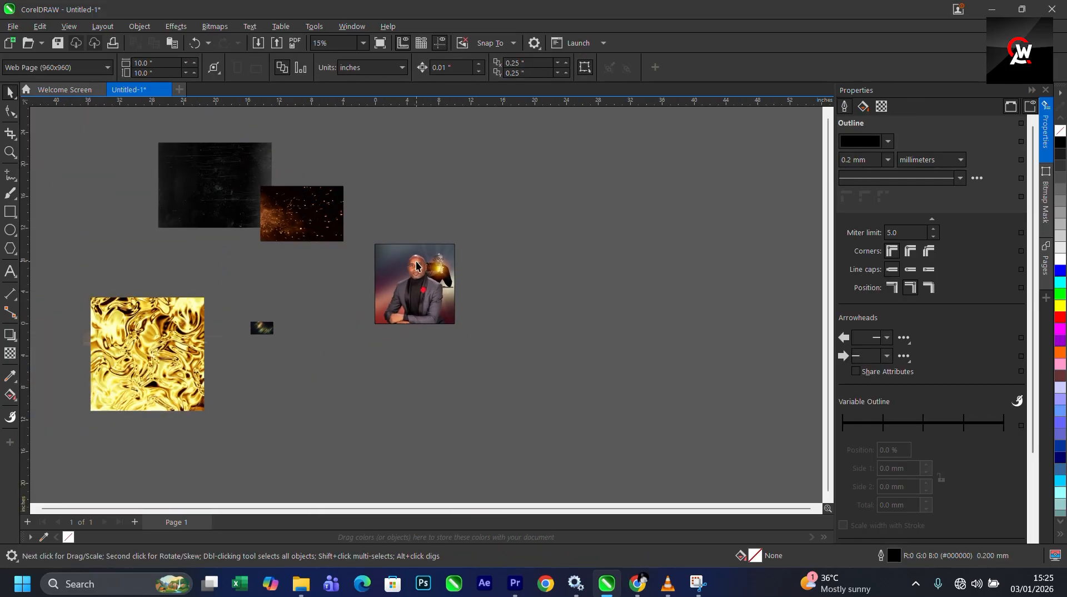
{"action": "scroll", "coordinate": [416, 266], "scroll_direction": "up", "scroll_amount": 2}
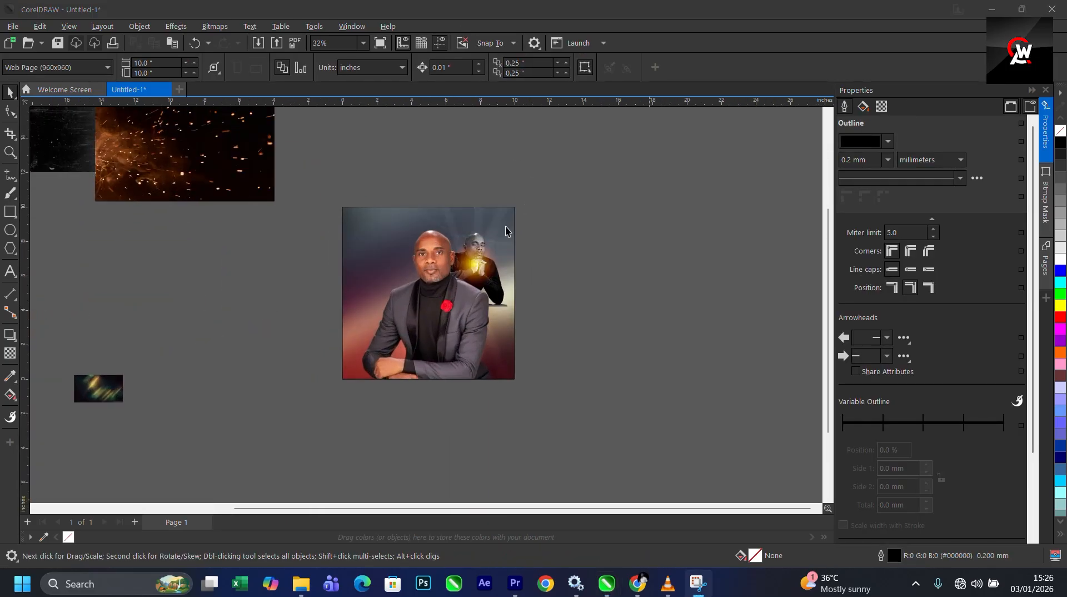
{"action": "scroll", "coordinate": [502, 239], "scroll_direction": "down", "scroll_amount": 2}
{"action": "left_click", "coordinate": [338, 299]}
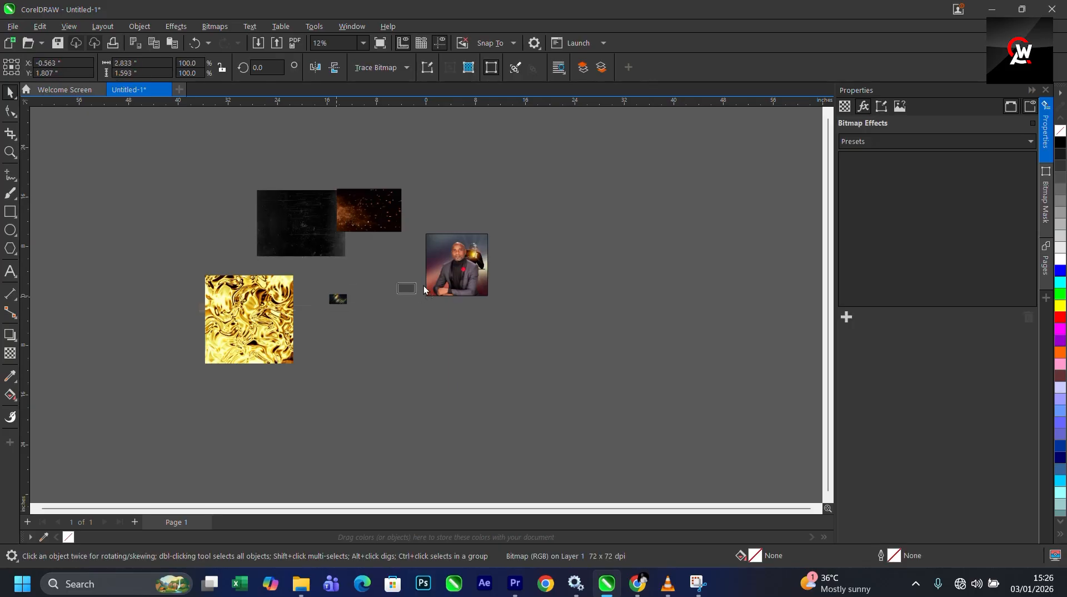
{"action": "left_click_drag", "start_coordinate": [338, 299], "coordinate": [683, 225]}
{"action": "scroll", "coordinate": [462, 251], "scroll_direction": "up", "scroll_amount": 4}
{"action": "scroll", "coordinate": [462, 252], "scroll_direction": "up", "scroll_amount": 2}
{"action": "scroll", "coordinate": [393, 278], "scroll_direction": "down", "scroll_amount": 2}
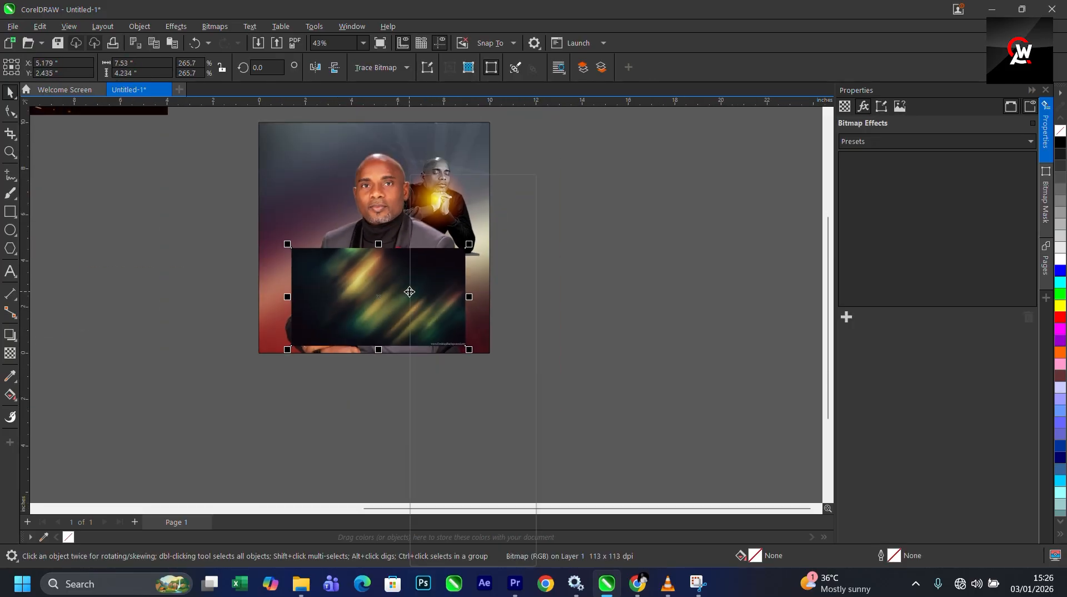
- Place the light-streak image inside the blurred background's PowerClip frame
{"action": "right_click", "coordinate": [411, 300]}
{"action": "left_click", "coordinate": [459, 372]}
{"action": "left_click", "coordinate": [311, 221]}
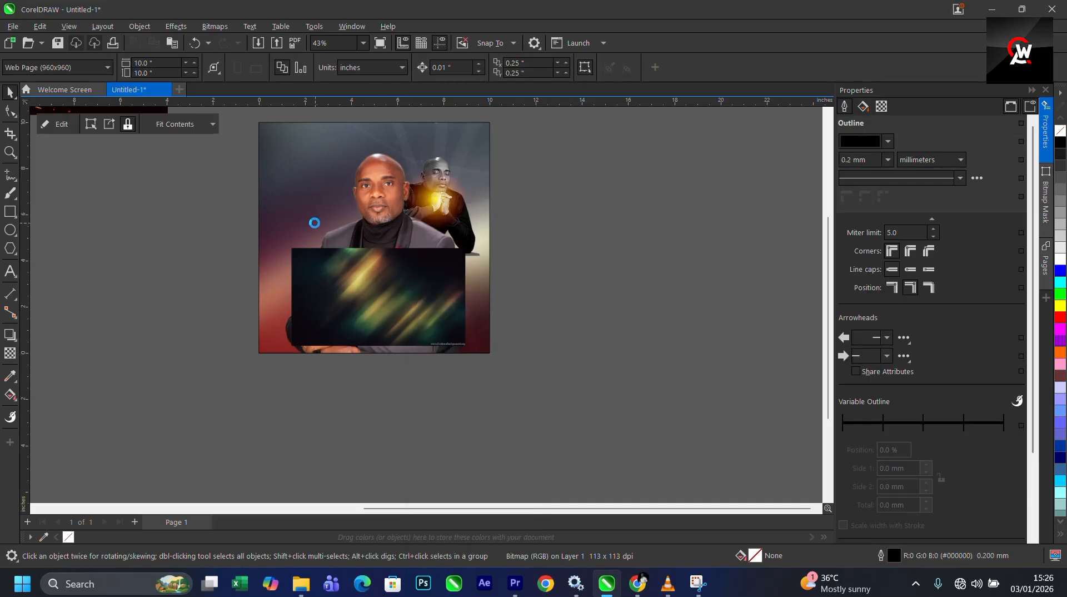
- Edit the PowerClip and enlarge the light-streak image to about 11.2 by 6.3 inches
{"action": "scroll", "coordinate": [353, 274], "scroll_direction": "up", "scroll_amount": 1}
{"action": "double_click", "coordinate": [357, 276]}
{"action": "scroll", "coordinate": [392, 330], "scroll_direction": "down", "scroll_amount": 1}
{"action": "left_click", "coordinate": [392, 330]}
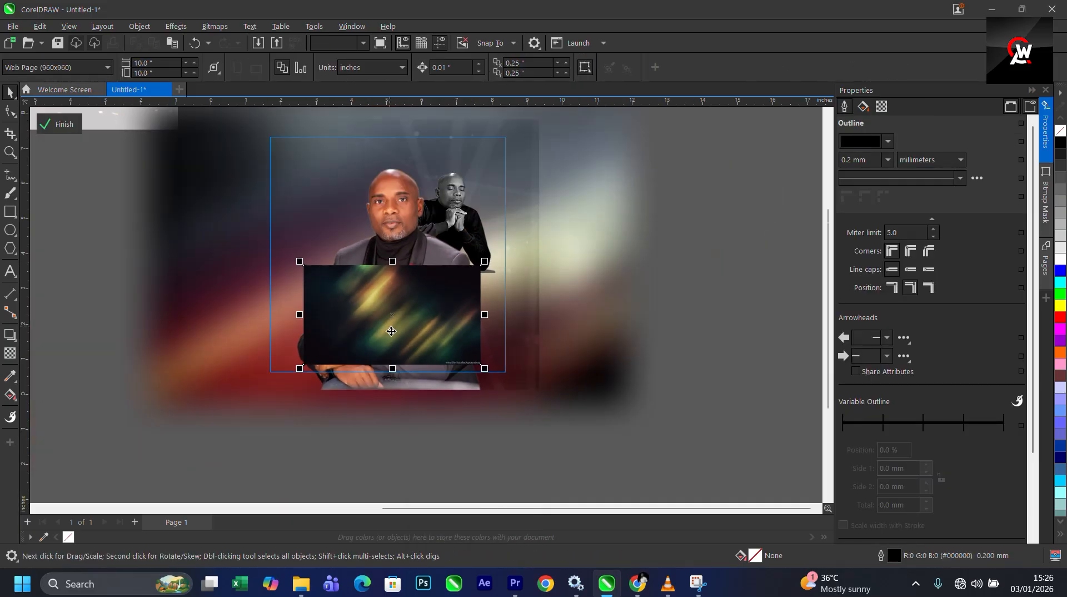
{"action": "scroll", "coordinate": [392, 330], "scroll_direction": "up", "scroll_amount": 1}
{"action": "left_click_drag", "start_coordinate": [515, 240], "coordinate": [678, 212]}
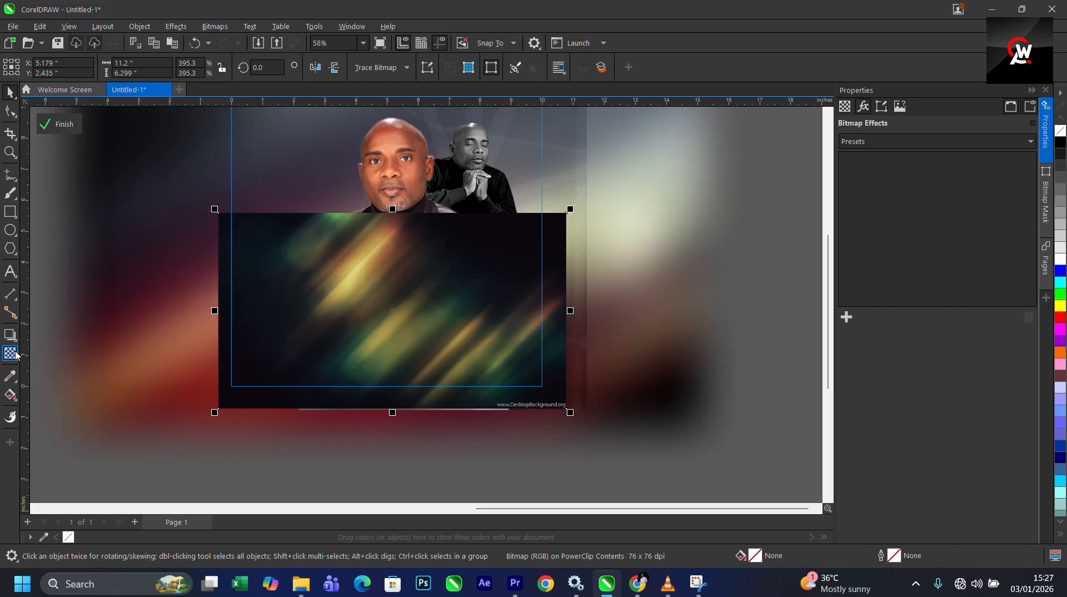
- Apply a linear fountain transparency across the light-streak image
{"action": "left_click", "coordinate": [11, 352]}
{"action": "scroll", "coordinate": [395, 253], "scroll_direction": "up", "scroll_amount": 1}
{"action": "left_click_drag", "start_coordinate": [414, 293], "coordinate": [414, 216]}
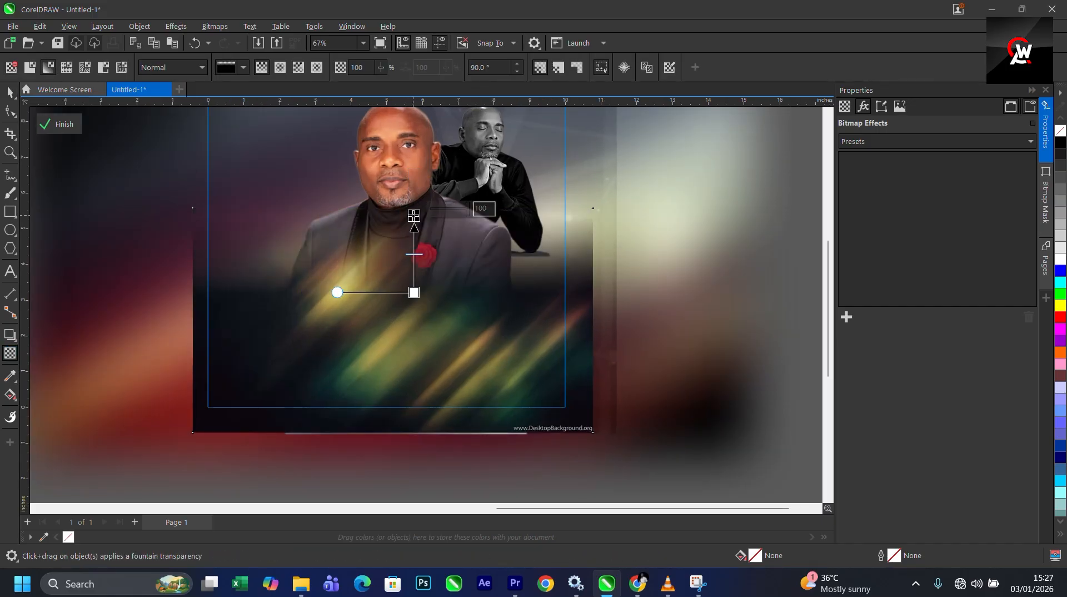
{"action": "left_click_drag", "start_coordinate": [502, 354], "coordinate": [589, 349]}
{"action": "key", "text": "ctrl+z"}
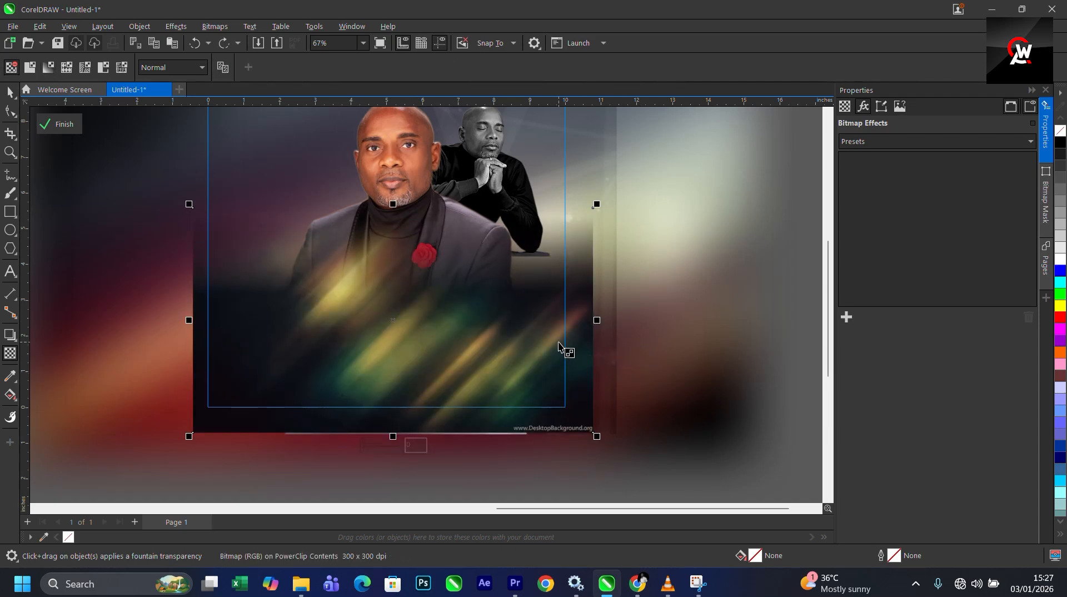
{"action": "key", "text": "ctrl+shift+z"}
{"action": "left_click_drag", "start_coordinate": [514, 359], "coordinate": [477, 358]}
{"action": "left_click_drag", "start_coordinate": [637, 355], "coordinate": [549, 354]}
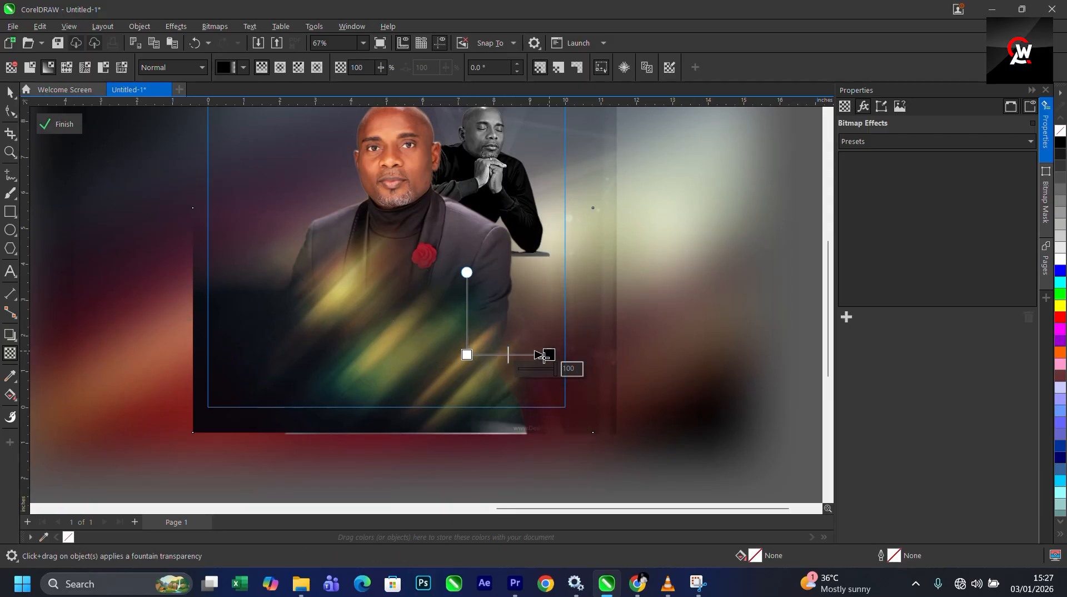
{"action": "left_click", "coordinate": [215, 26]}
{"action": "key", "text": "Escape"}
- Reposition the transparency handles so the light-streak image fades vertically at -90 degrees
{"action": "left_click_drag", "start_coordinate": [315, 346], "coordinate": [158, 348]}
{"action": "mouse_move", "coordinate": [323, 347]}
{"action": "left_mouse_down"}
{"action": "mouse_move", "coordinate": [350, 338]}
{"action": "mouse_move", "coordinate": [338, 347]}
{"action": "left_mouse_up"}
{"action": "key", "text": "ctrl+z"}
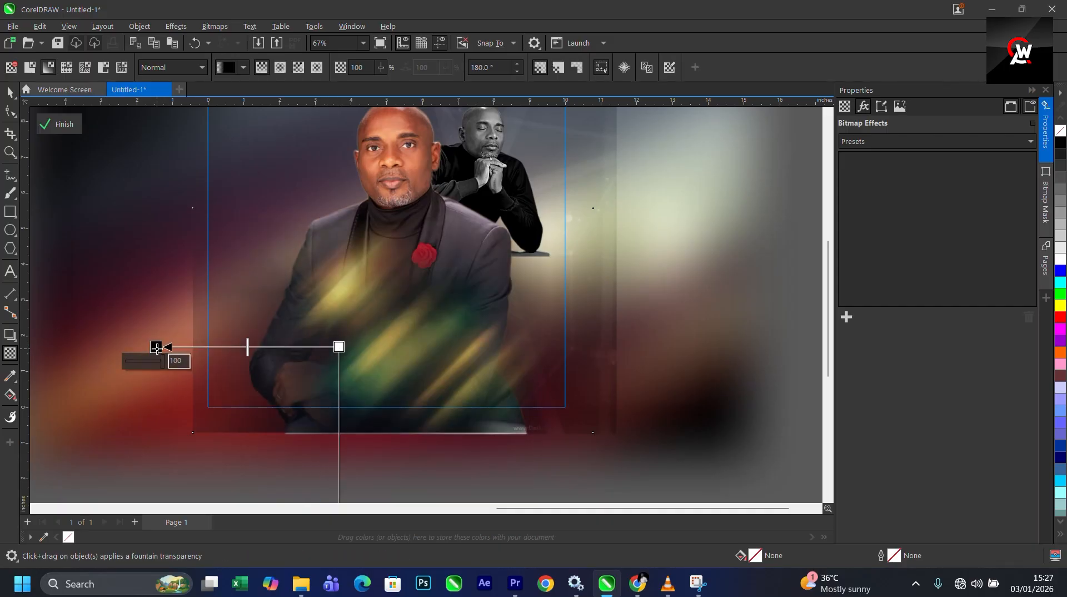
{"action": "left_click_drag", "start_coordinate": [157, 347], "coordinate": [283, 347]}
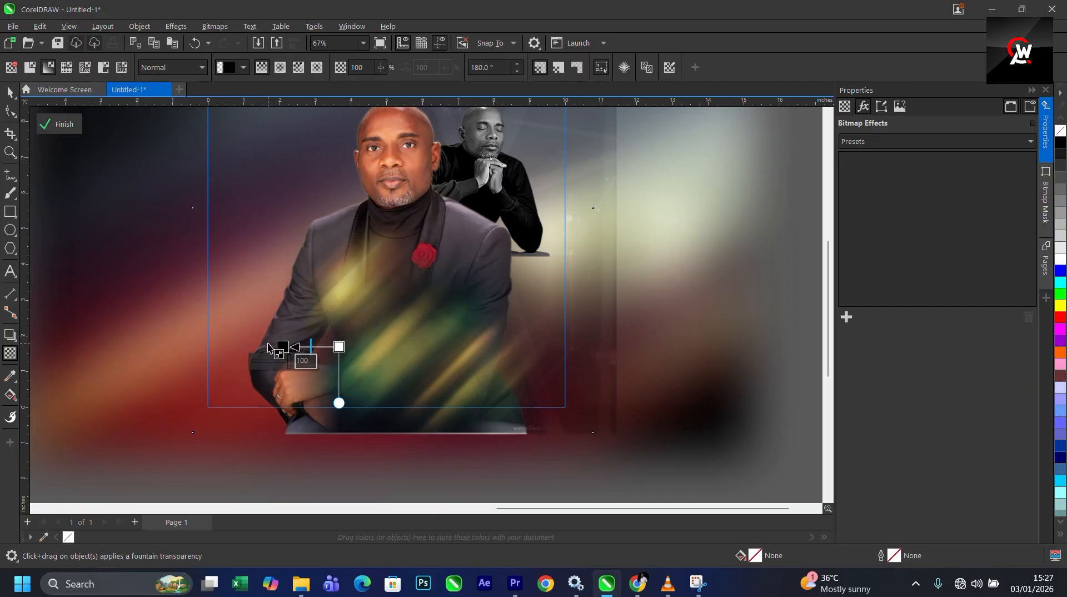
{"action": "left_click_drag", "start_coordinate": [410, 370], "coordinate": [409, 462]}
{"action": "left_click_drag", "start_coordinate": [410, 368], "coordinate": [410, 333]}
{"action": "left_click_drag", "start_coordinate": [412, 459], "coordinate": [411, 412]}
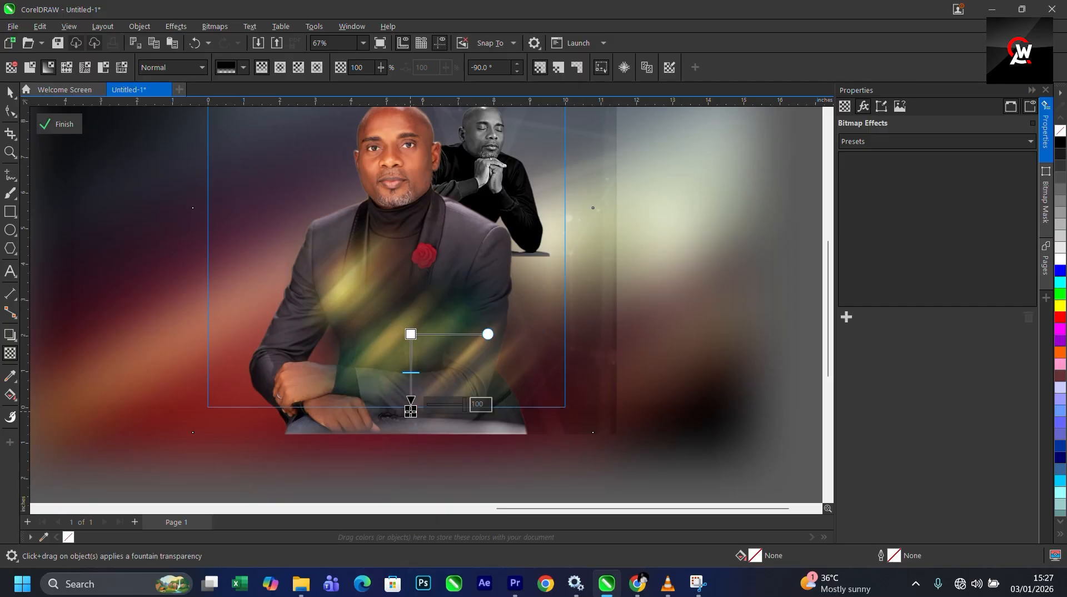
{"action": "key", "text": "alt+b"}
{"action": "key", "text": "Escape"}
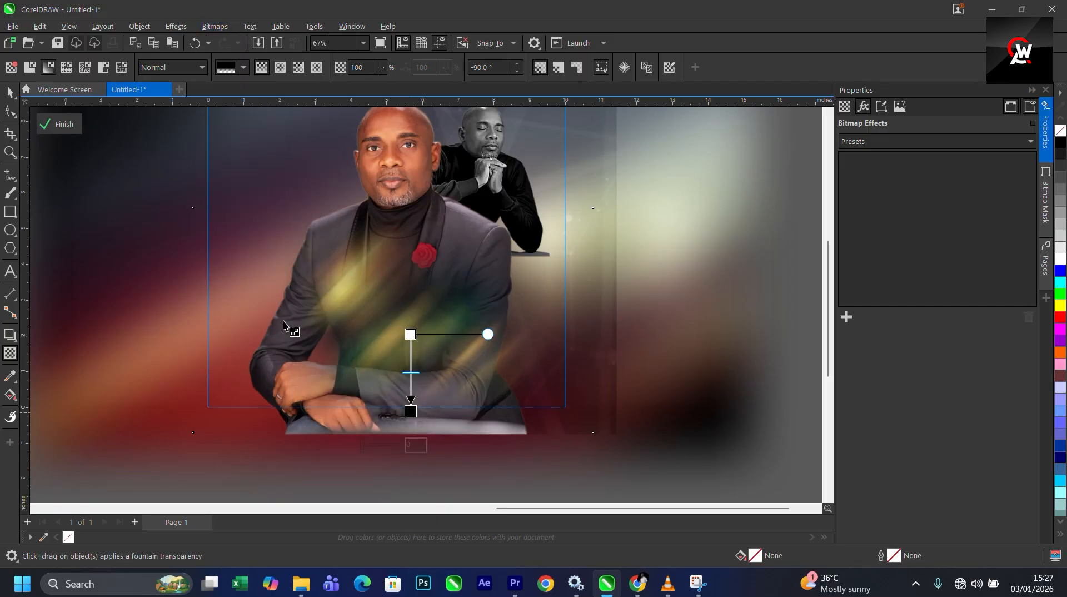
{"action": "key", "text": "space"}
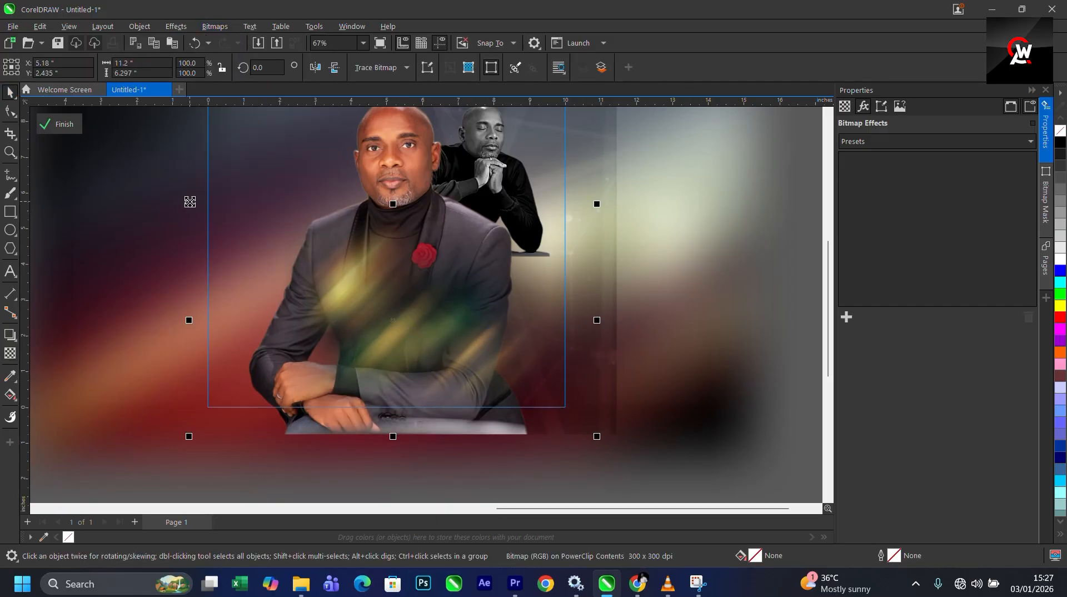
- Resize the light-streak image to about 7.9 by 4.4 inches and place it over the man's lower right side
{"action": "mouse_move", "coordinate": [189, 204]}
{"action": "left_mouse_down"}
{"action": "mouse_move", "coordinate": [233, 252]}
{"action": "mouse_move", "coordinate": [288, 259]}
{"action": "left_mouse_up"}
{"action": "left_click_drag", "start_coordinate": [383, 307], "coordinate": [499, 341]}
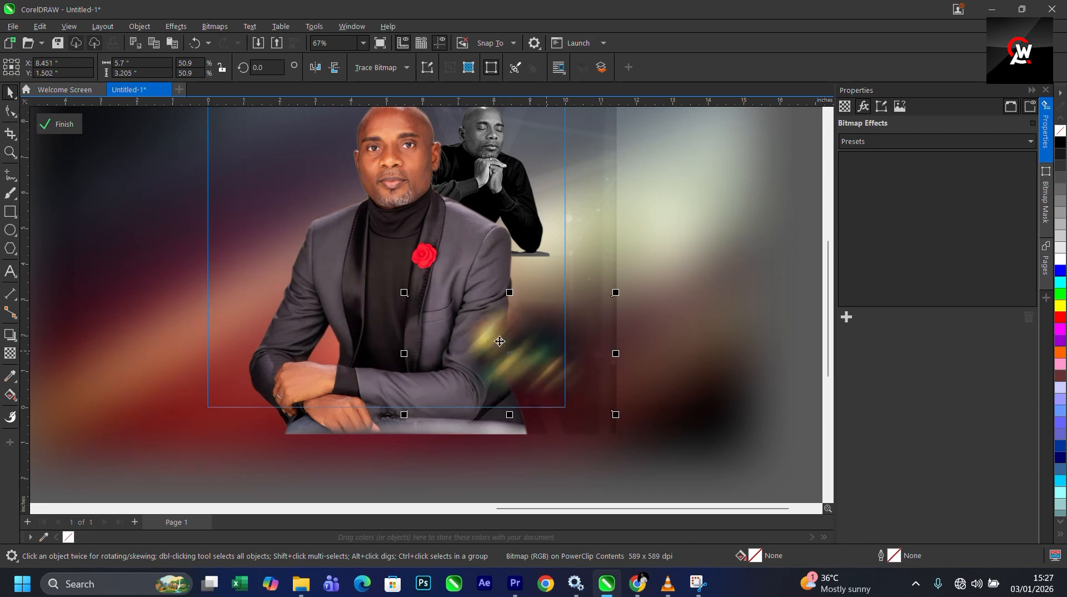
{"action": "left_click_drag", "start_coordinate": [401, 294], "coordinate": [333, 259]}
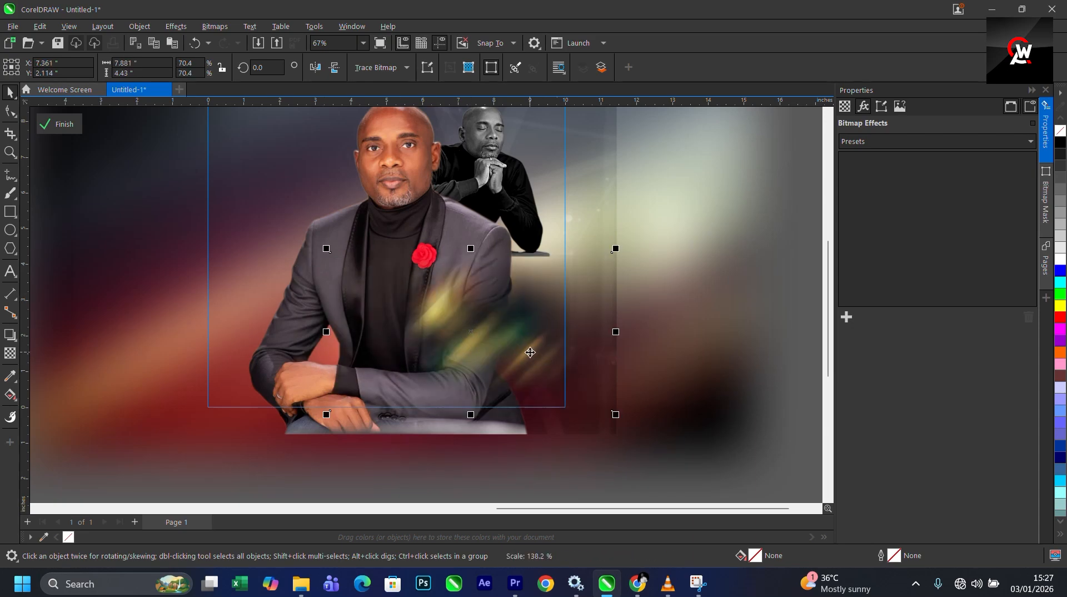
{"action": "left_click_drag", "start_coordinate": [506, 353], "coordinate": [527, 378]}
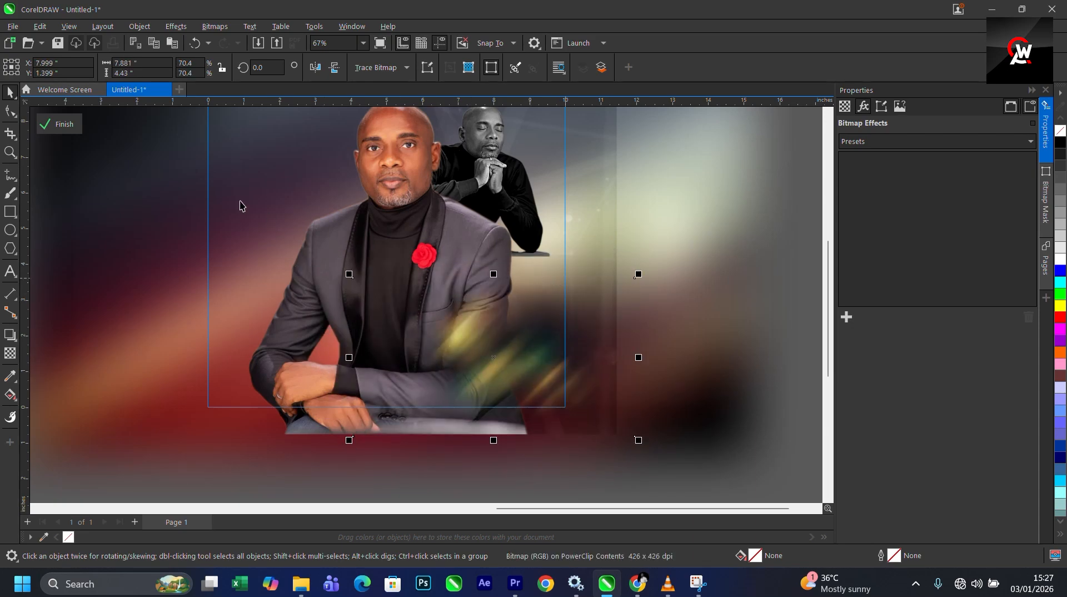
- Set the light-streak image's transparency merge mode to Screen
{"action": "left_click", "coordinate": [12, 354]}
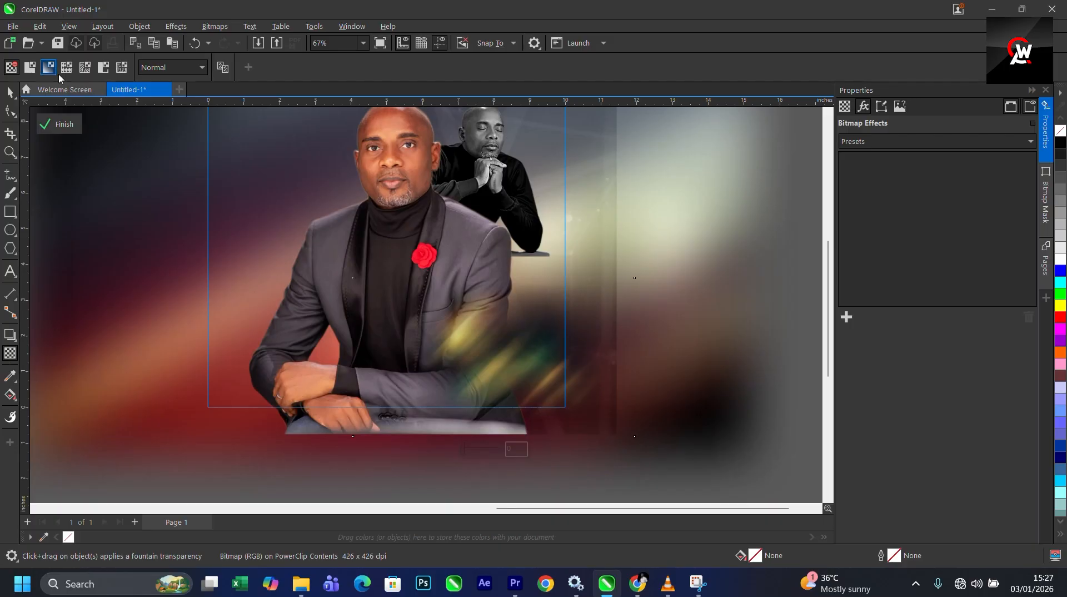
{"action": "left_click", "coordinate": [155, 69]}
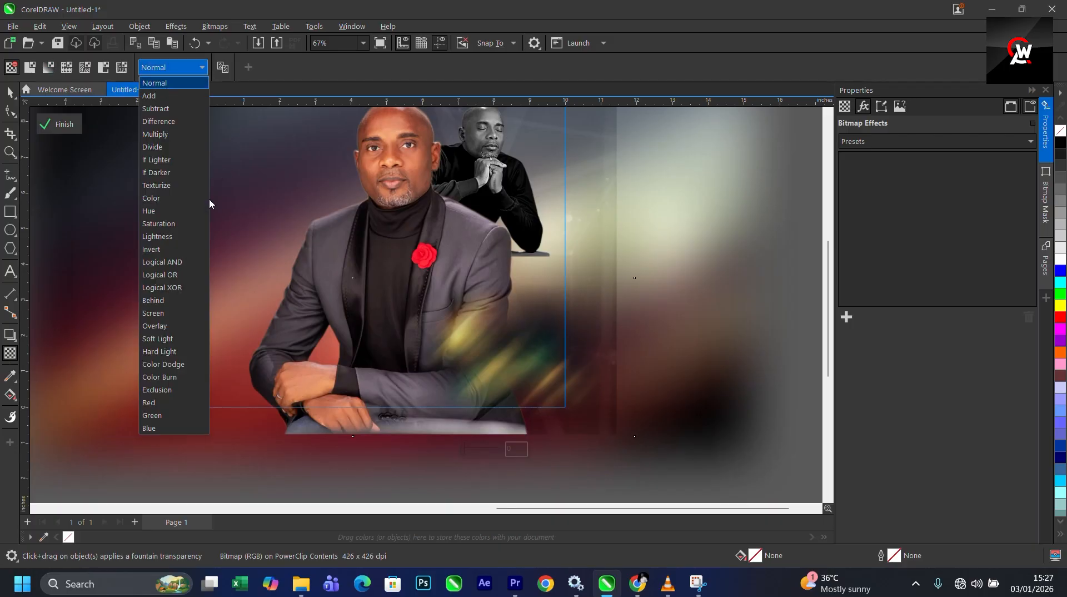
{"action": "left_click", "coordinate": [155, 327]}
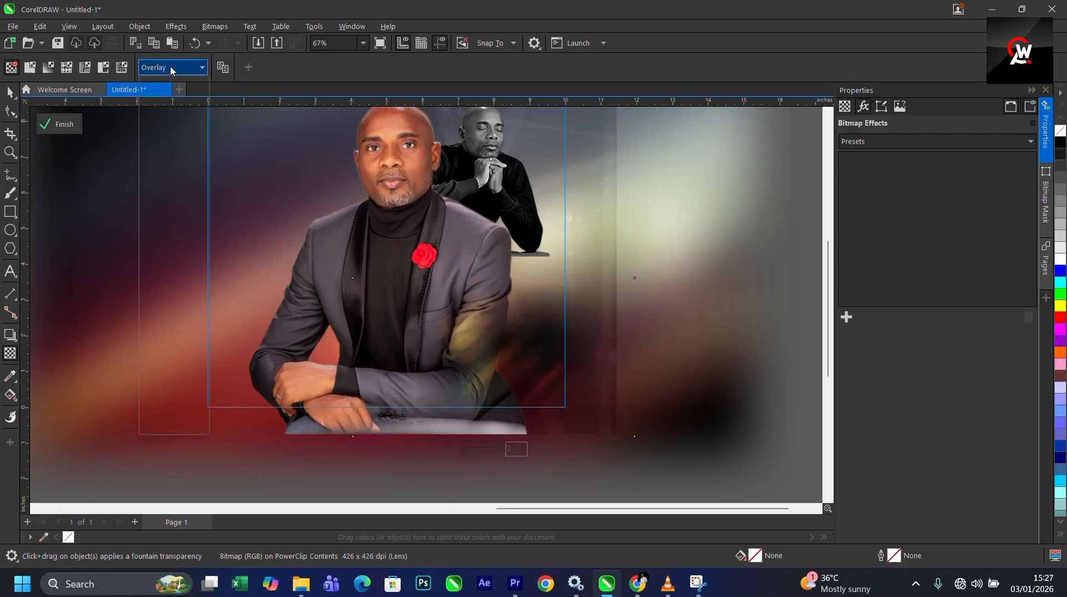
{"action": "left_click", "coordinate": [172, 68]}
{"action": "left_click", "coordinate": [153, 313]}
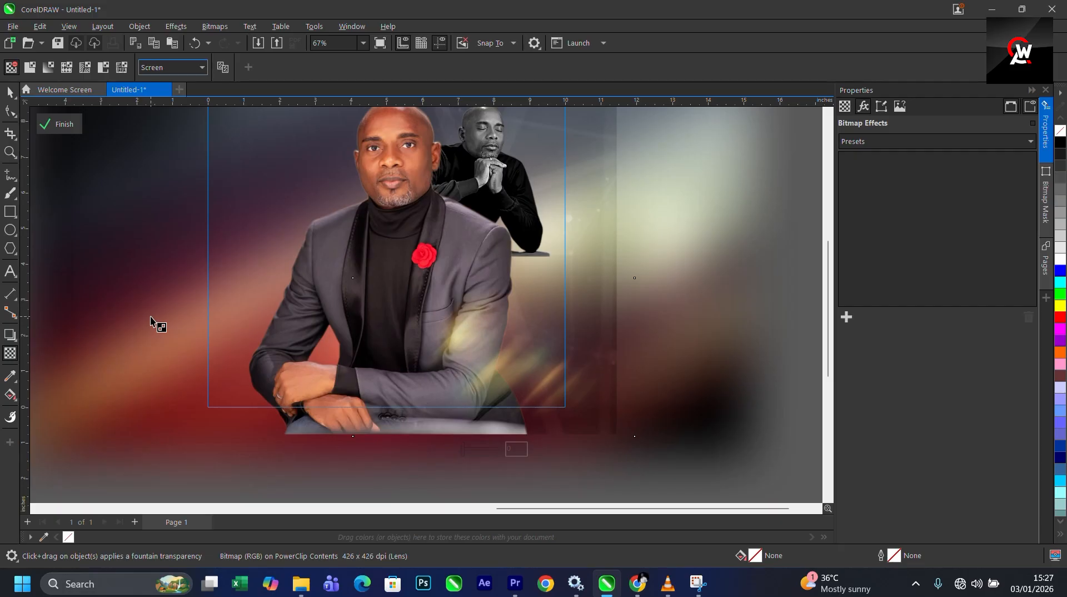
{"action": "key", "text": "space"}
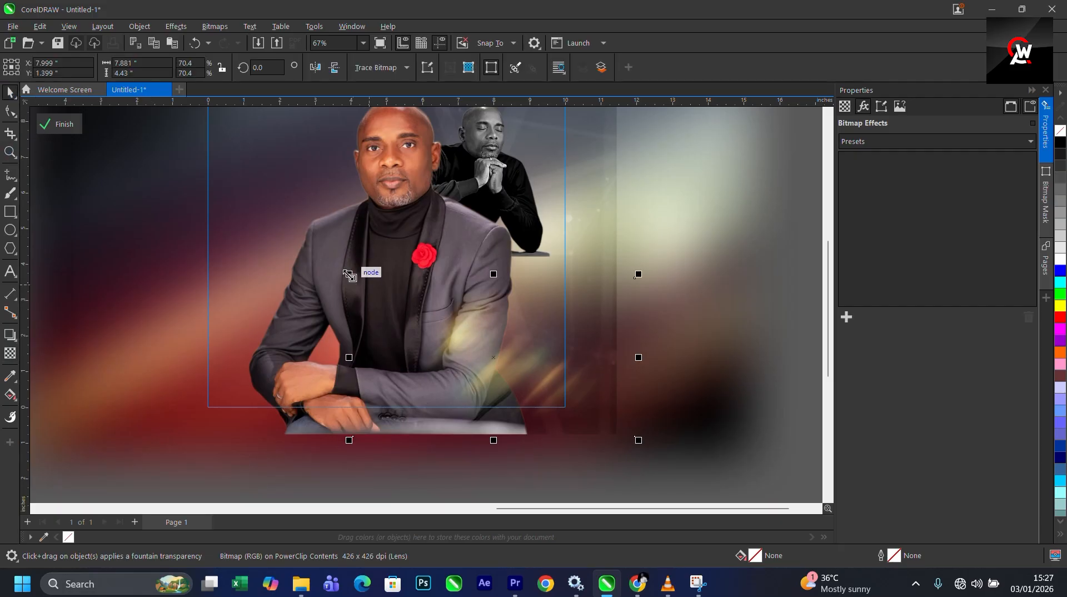
- Enlarge the light-streak image to about 9.1 by 5.1 inches, shift it left, and finish editing the PowerClip
{"action": "left_click_drag", "start_coordinate": [349, 274], "coordinate": [326, 243]}
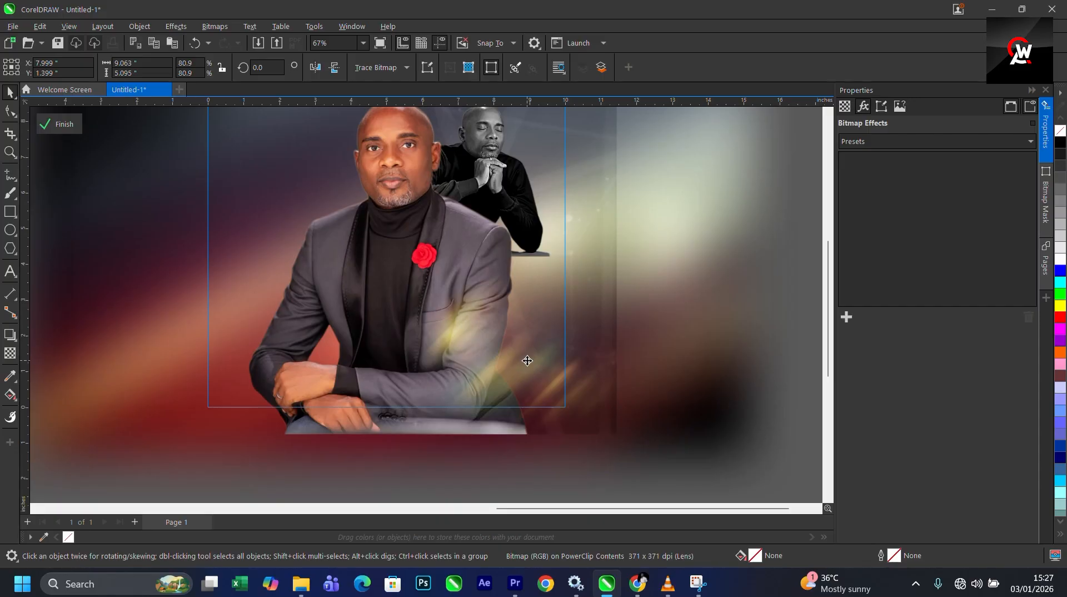
{"action": "mouse_move", "coordinate": [527, 360]}
{"action": "left_mouse_down"}
{"action": "mouse_move", "coordinate": [229, 355]}
{"action": "mouse_move", "coordinate": [269, 355]}
{"action": "mouse_move", "coordinate": [253, 372]}
{"action": "left_mouse_up"}
{"action": "left_click", "coordinate": [55, 124]}
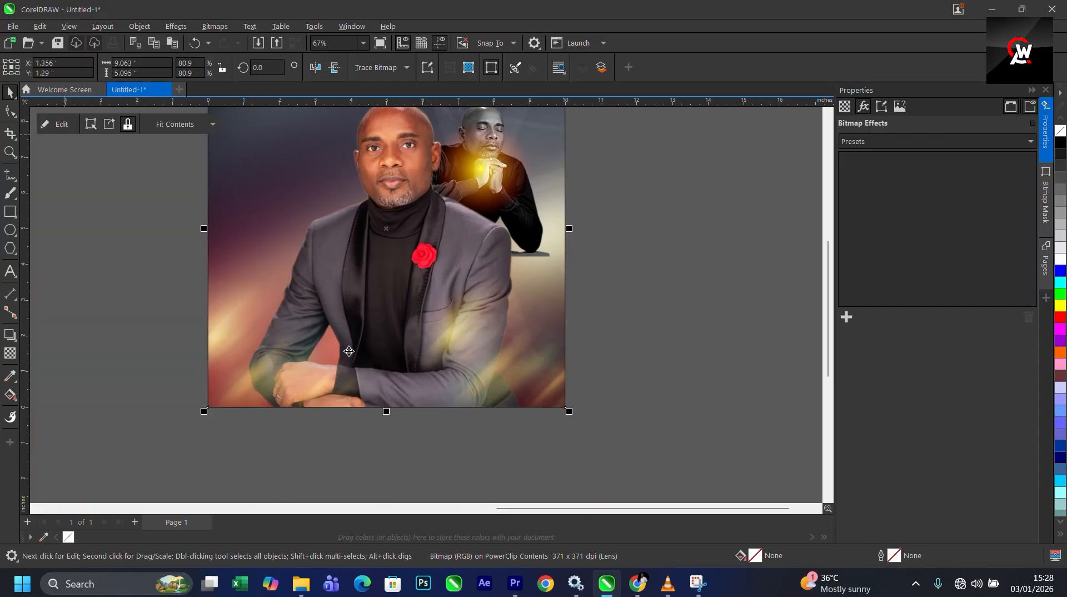
- Inside the PowerClip, enlarge the light-streak image to about 12.8 by 7.2 inches and shift it slightly down
{"action": "double_click", "coordinate": [368, 341]}
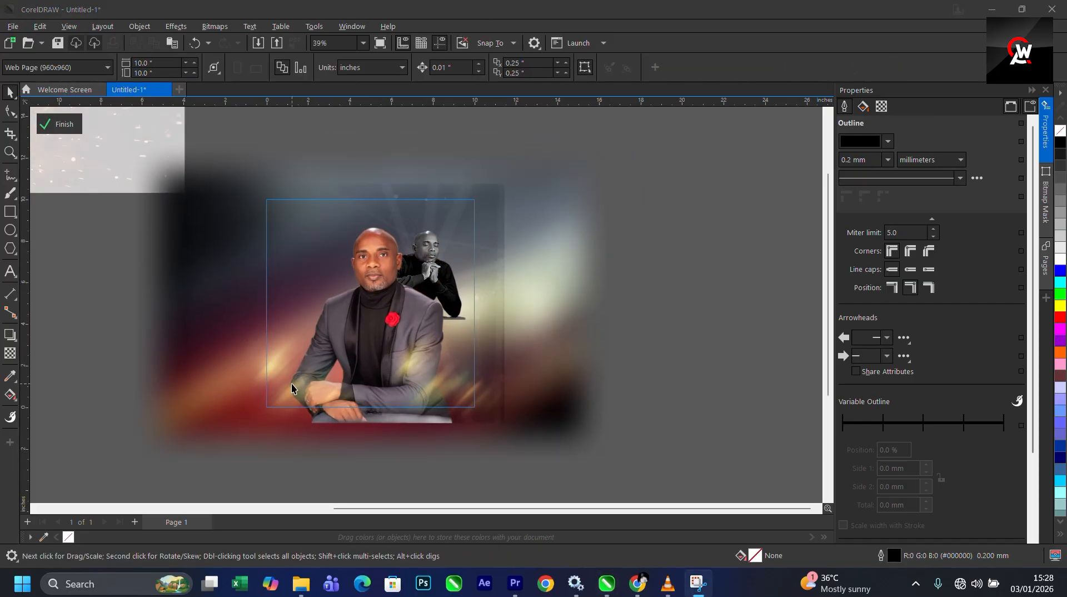
{"action": "left_click_drag", "start_coordinate": [291, 387], "coordinate": [271, 341]}
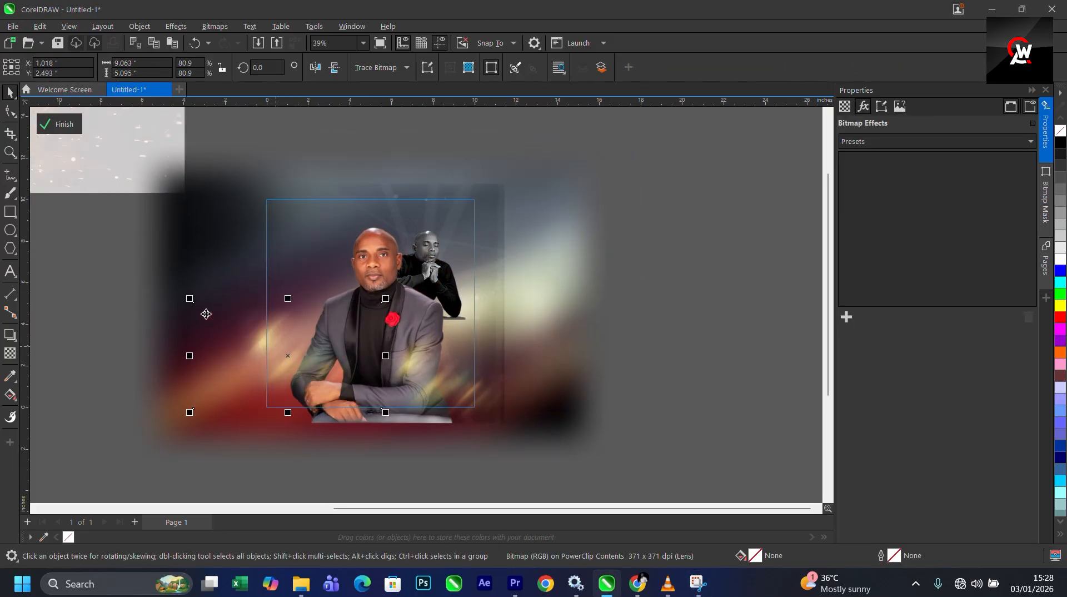
{"action": "left_click_drag", "start_coordinate": [191, 294], "coordinate": [150, 250]}
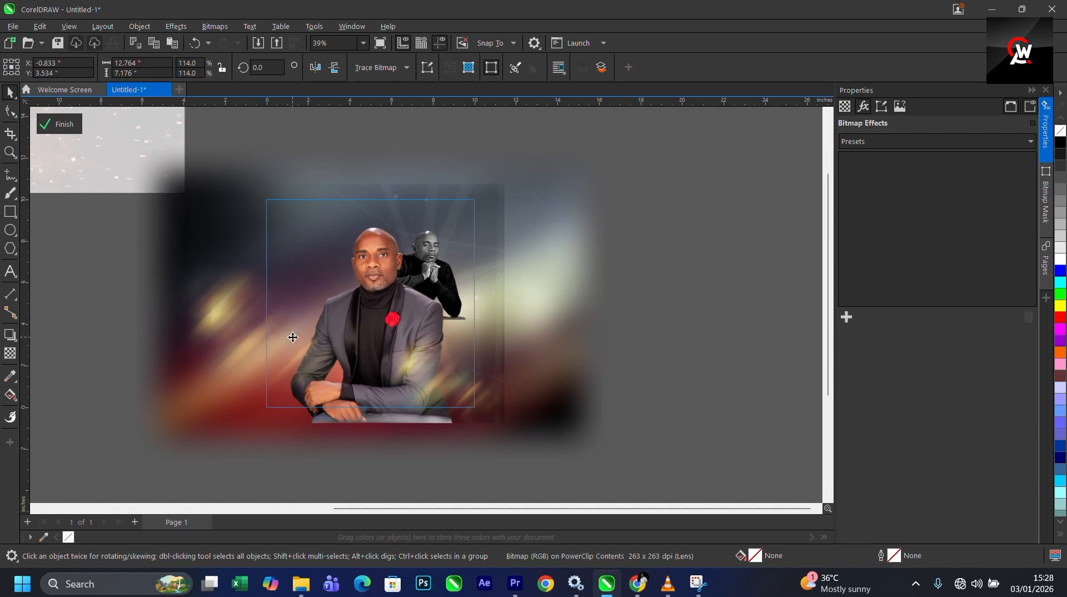
{"action": "left_click_drag", "start_coordinate": [300, 327], "coordinate": [297, 357]}
{"action": "left_click", "coordinate": [297, 358]}
- Apply a vertical fountain transparency at 90 degrees to the grayscale praying-man image, then finish editing the PowerClip
{"action": "scroll", "coordinate": [453, 237], "scroll_direction": "up", "scroll_amount": 2}
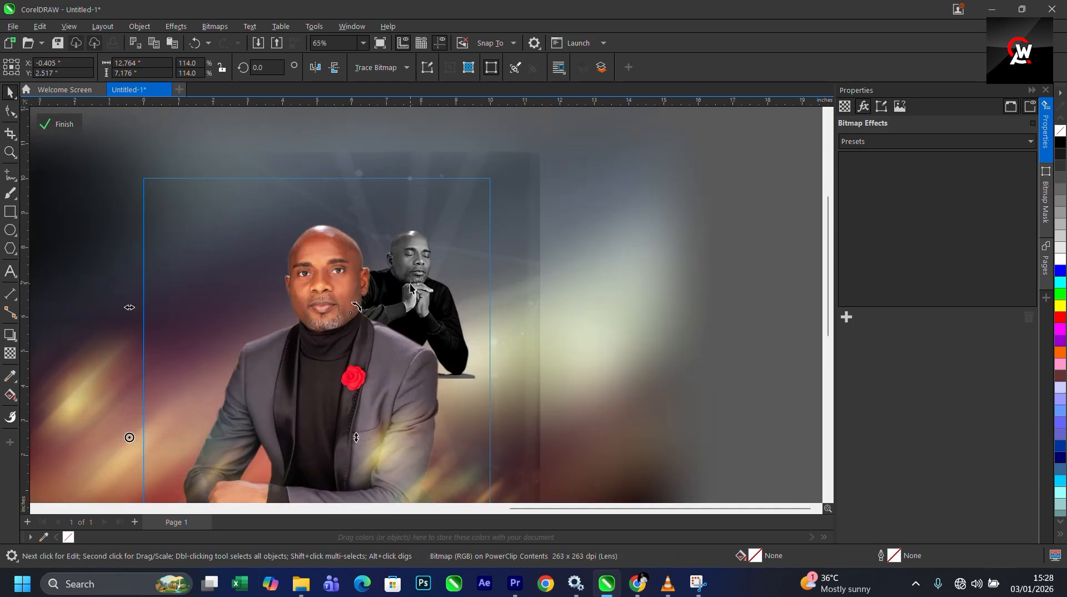
{"action": "left_click", "coordinate": [418, 285]}
{"action": "scroll", "coordinate": [421, 284], "scroll_direction": "up", "scroll_amount": 1}
{"action": "scroll", "coordinate": [455, 285], "scroll_direction": "down", "scroll_amount": 3}
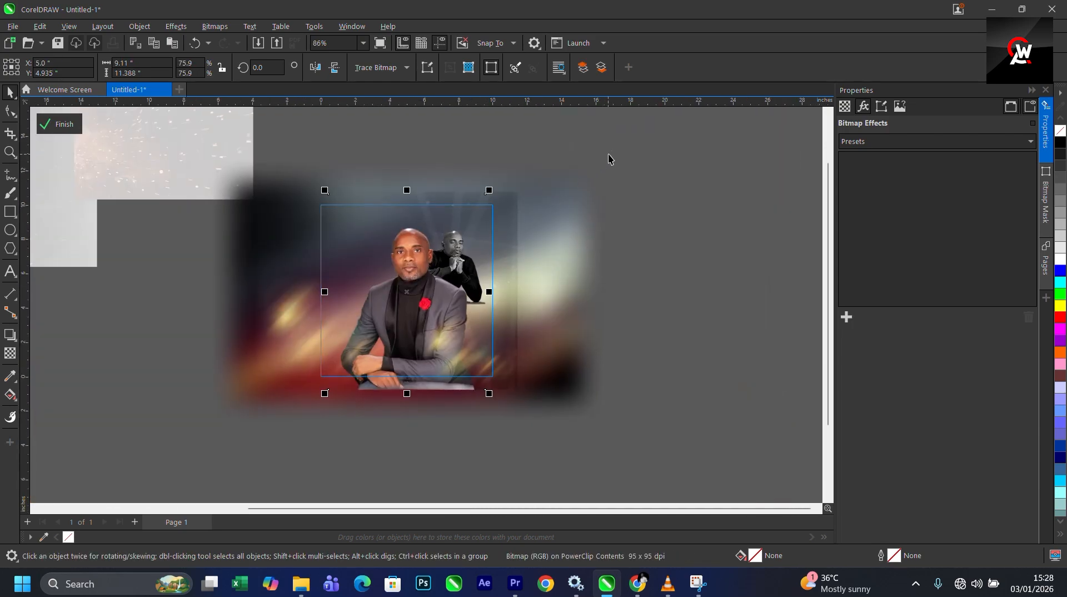
{"action": "left_click_drag", "start_coordinate": [628, 144], "coordinate": [389, 321]}
{"action": "scroll", "coordinate": [518, 310], "scroll_direction": "up", "scroll_amount": 4}
{"action": "left_click", "coordinate": [10, 354]}
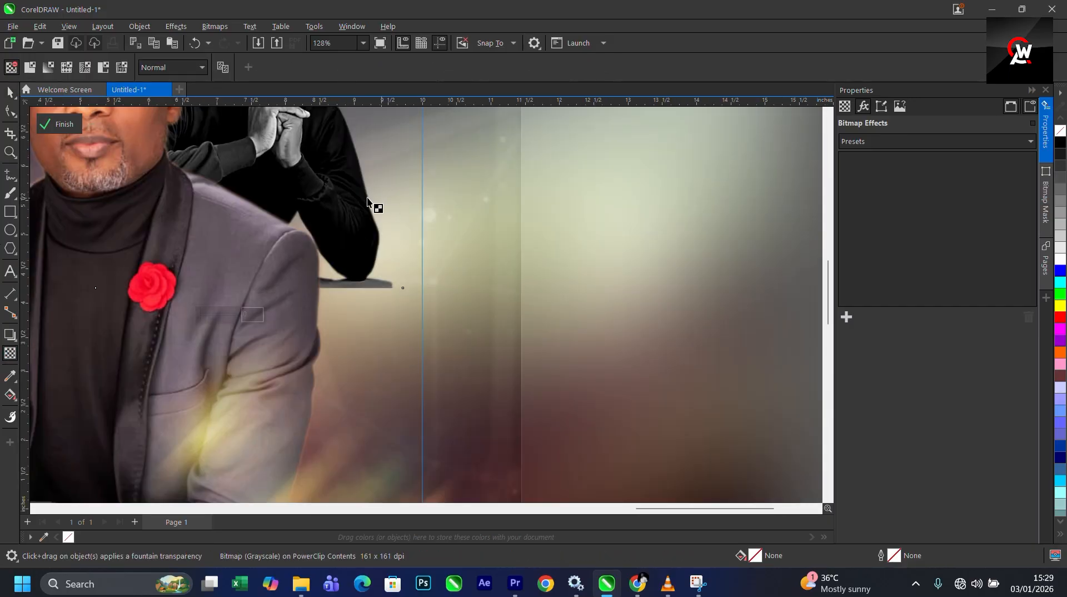
{"action": "scroll", "coordinate": [329, 223], "scroll_direction": "up", "scroll_amount": 2}
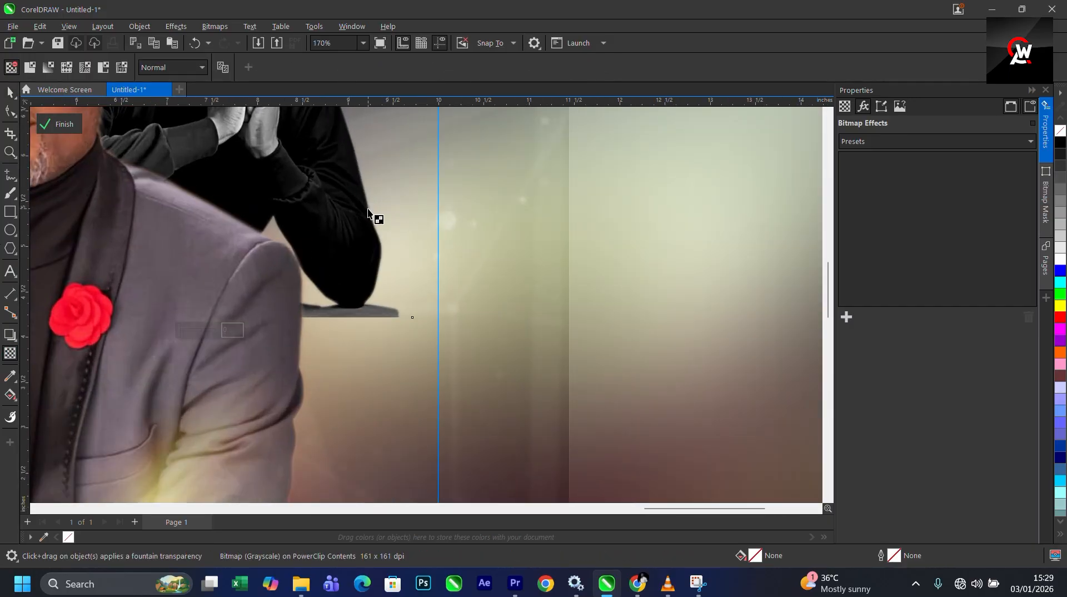
{"action": "left_click_drag", "start_coordinate": [330, 210], "coordinate": [340, 331]}
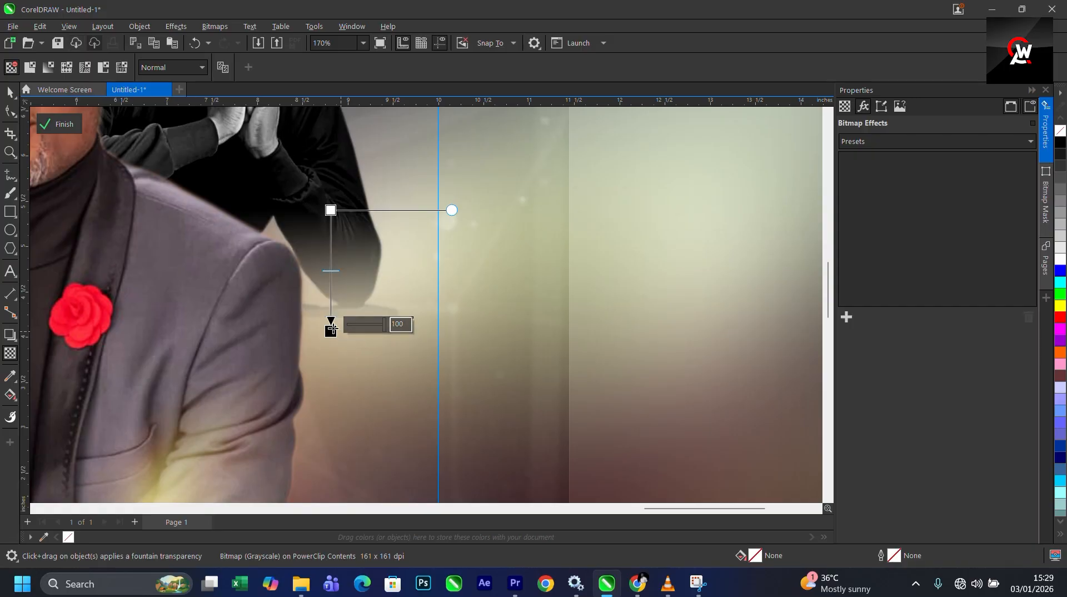
{"action": "left_click_drag", "start_coordinate": [332, 210], "coordinate": [321, 184]}
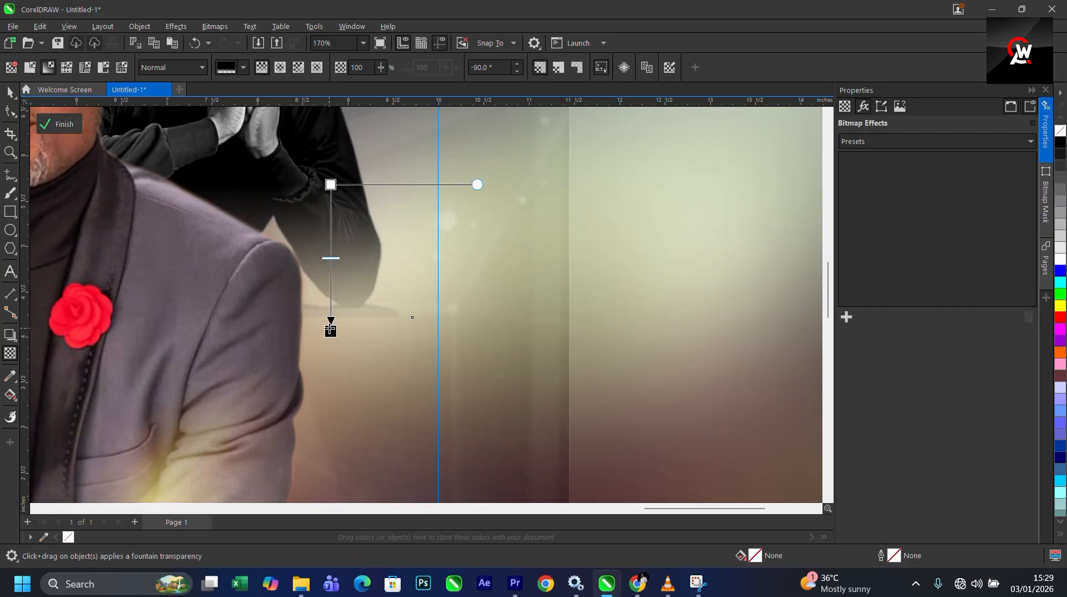
{"action": "left_click_drag", "start_coordinate": [331, 331], "coordinate": [331, 277]}
{"action": "scroll", "coordinate": [412, 303], "scroll_direction": "down", "scroll_amount": 5}
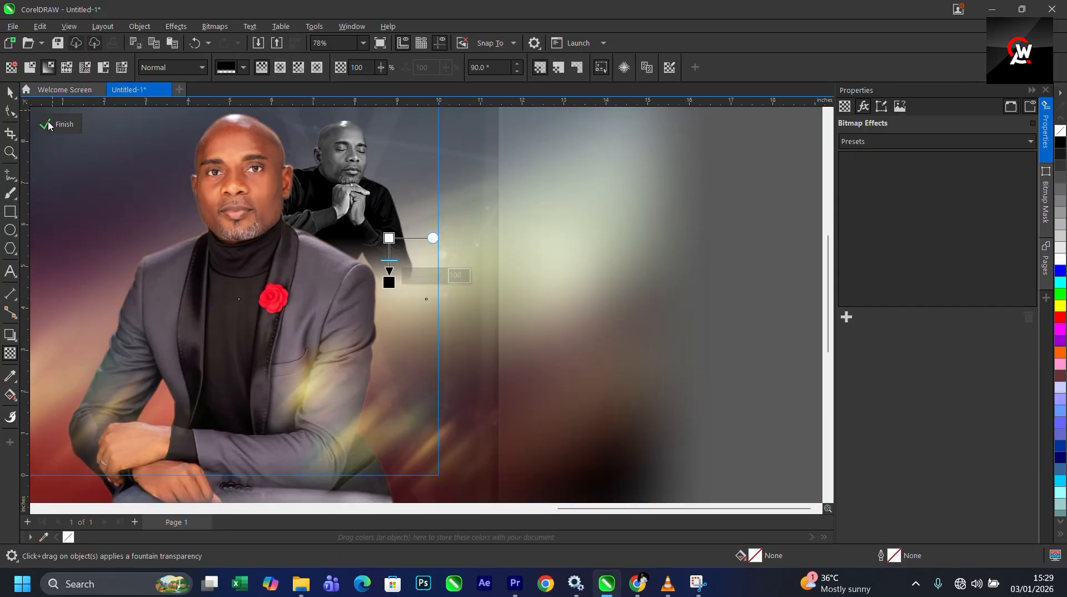
{"action": "left_click", "coordinate": [9, 94]}
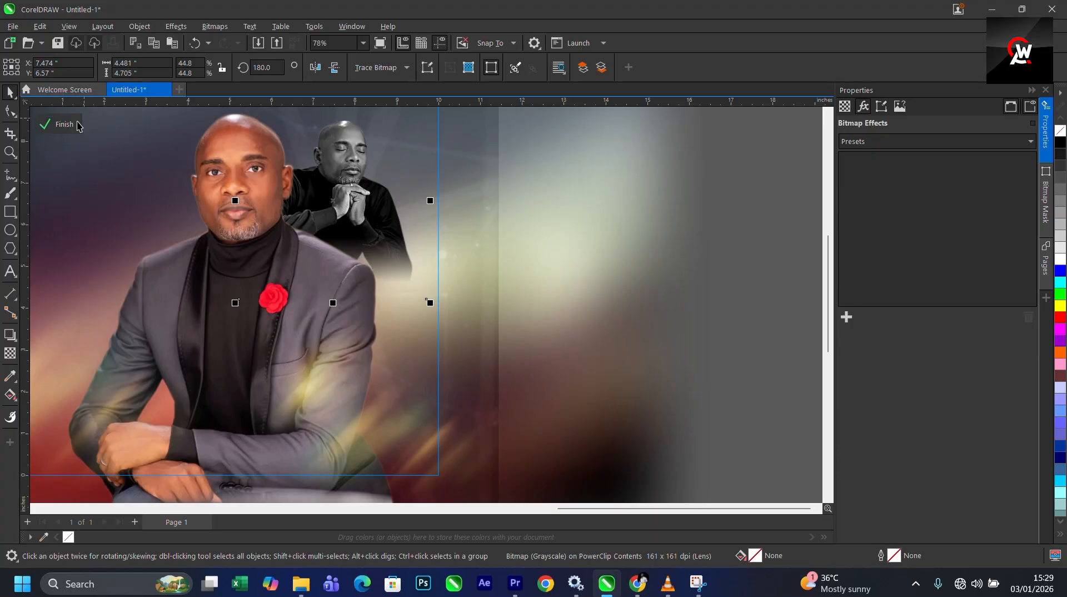
{"action": "left_click", "coordinate": [63, 124]}
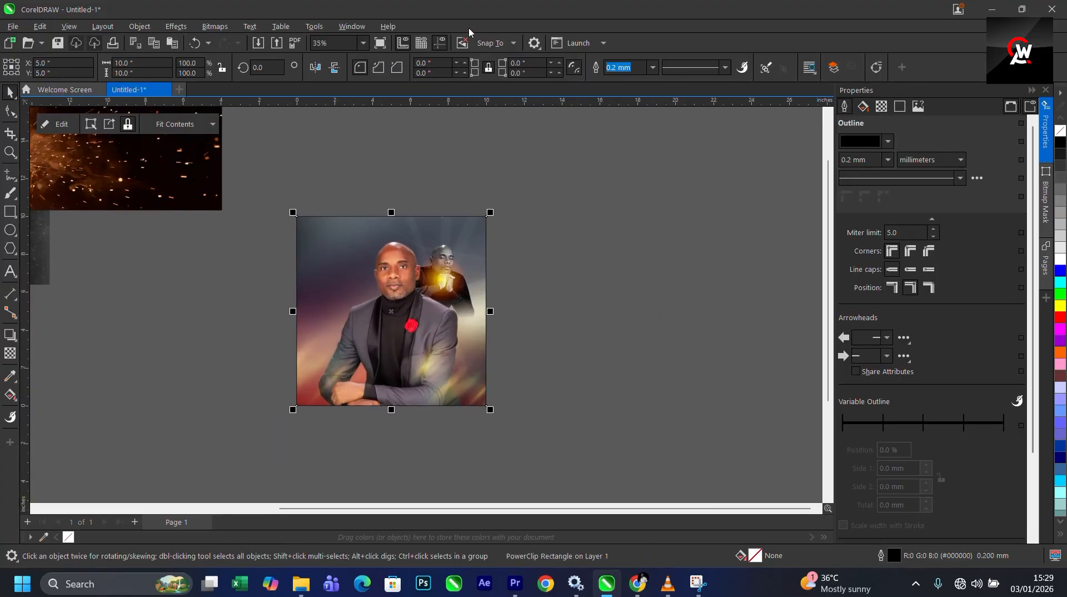
- Rearrange the sparks image and the dark texture image on the pasteboard beside the flyer
{"action": "scroll", "coordinate": [345, 256], "scroll_direction": "down", "scroll_amount": 2}
{"action": "left_click_drag", "start_coordinate": [269, 213], "coordinate": [263, 330]}
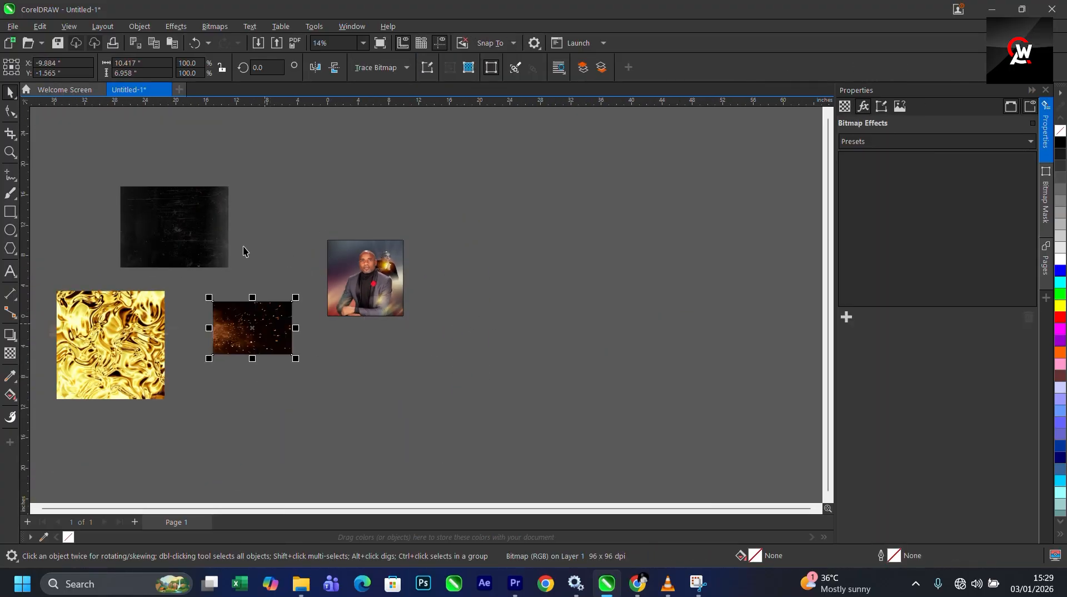
{"action": "left_click_drag", "start_coordinate": [214, 220], "coordinate": [173, 225]}
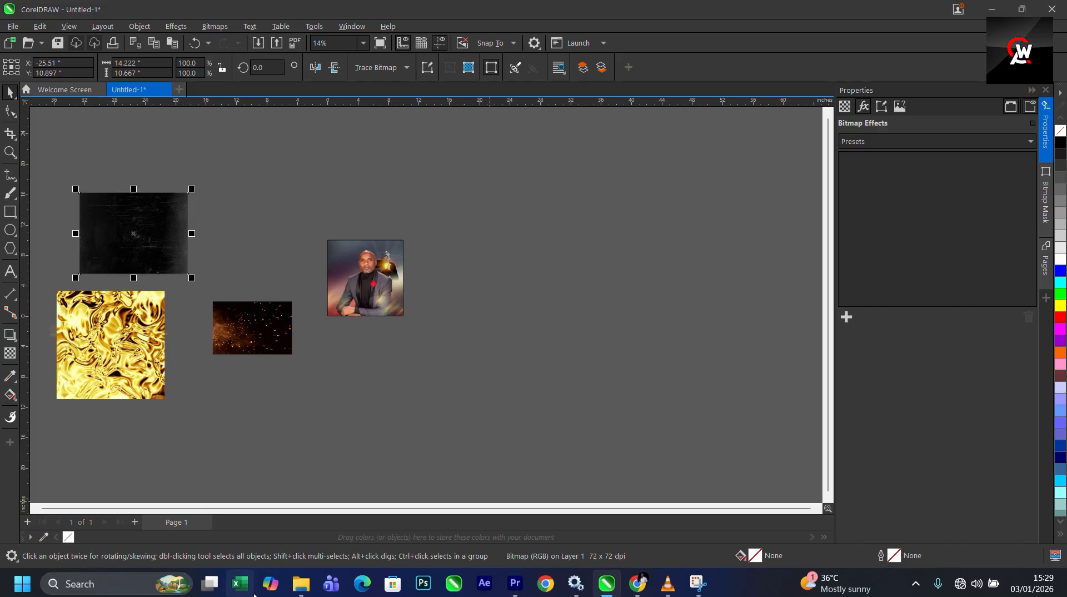
- Import the 'text' file from the flyer's project folder into the document, keeping fonts and formatting
{"action": "mouse_move", "coordinate": [300, 583]}
{"action": "left_click", "coordinate": [377, 509]}
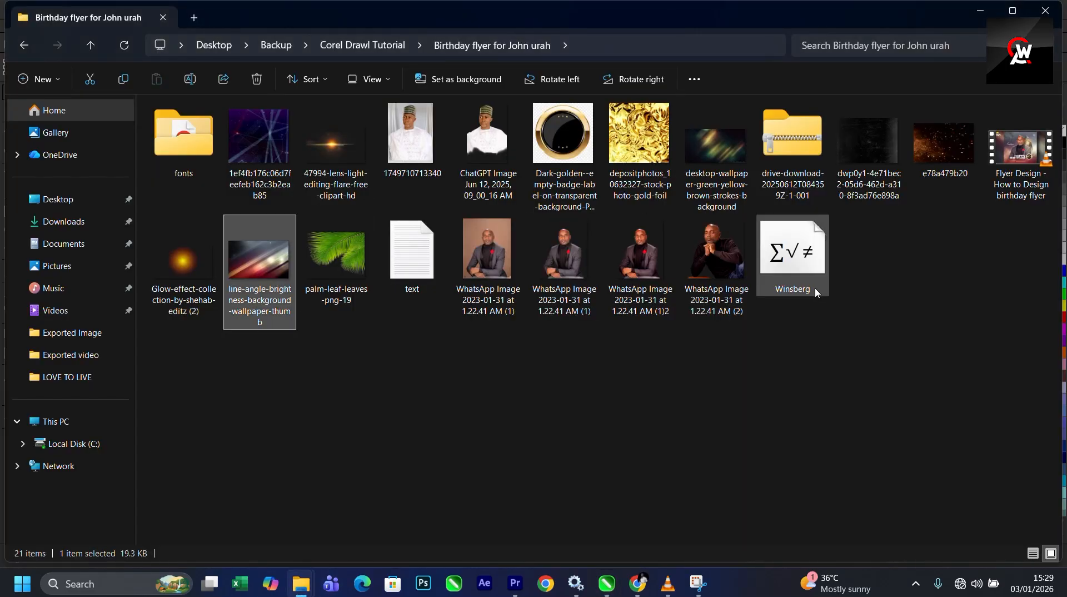
{"action": "left_click_drag", "start_coordinate": [412, 253], "coordinate": [585, 350]}
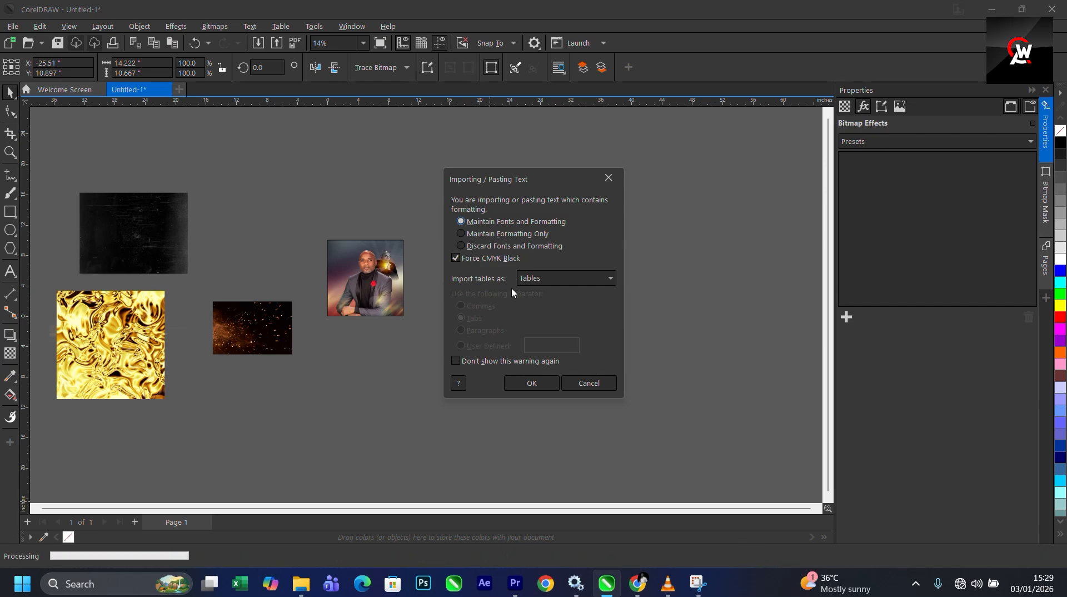
{"action": "left_click", "coordinate": [525, 383]}
- Cut all the imported paragraph text, paste it as a separate text object, and delete the empty text frame
{"action": "scroll", "coordinate": [479, 300], "scroll_direction": "down", "scroll_amount": 3}
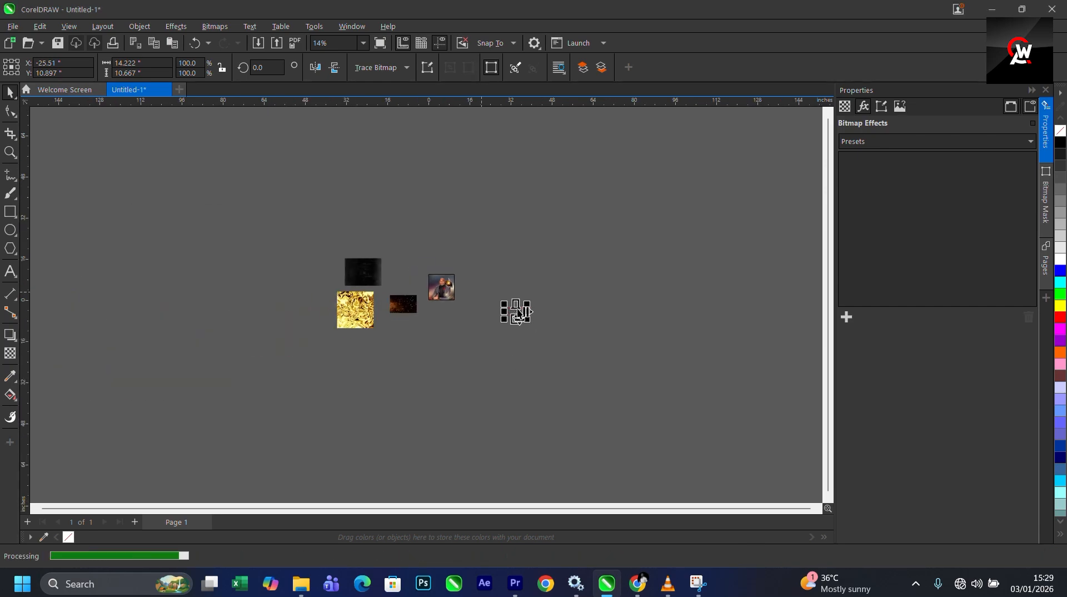
{"action": "scroll", "coordinate": [516, 311], "scroll_direction": "up", "scroll_amount": 3}
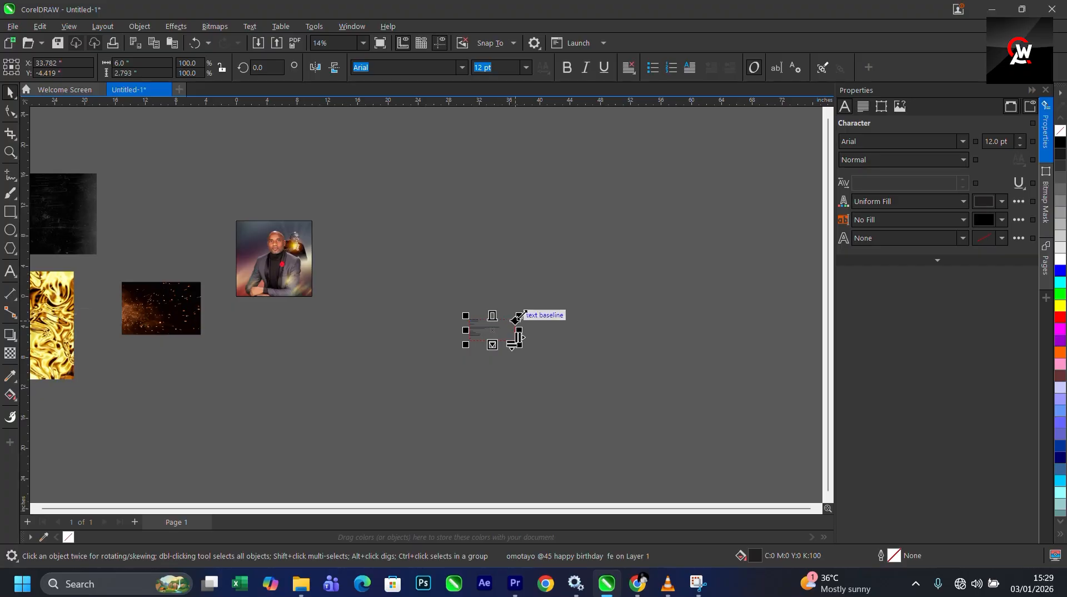
{"action": "left_click_drag", "start_coordinate": [519, 316], "coordinate": [750, 160]}
{"action": "scroll", "coordinate": [506, 226], "scroll_direction": "up", "scroll_amount": 3}
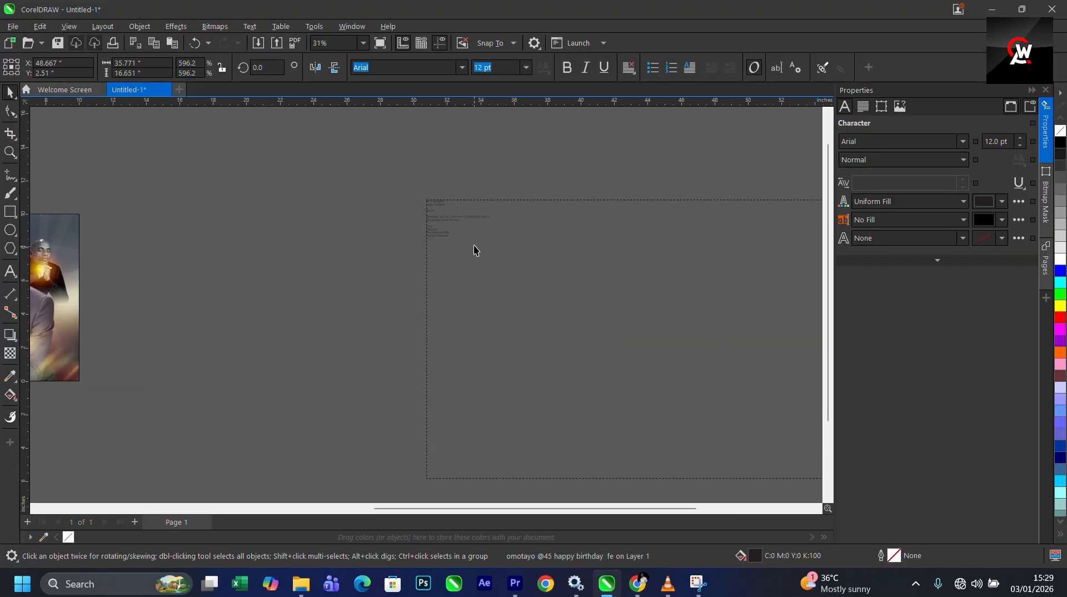
{"action": "double_click", "coordinate": [474, 248]}
{"action": "key", "text": "ctrl+a"}
{"action": "scroll", "coordinate": [508, 259], "scroll_direction": "down", "scroll_amount": 3}
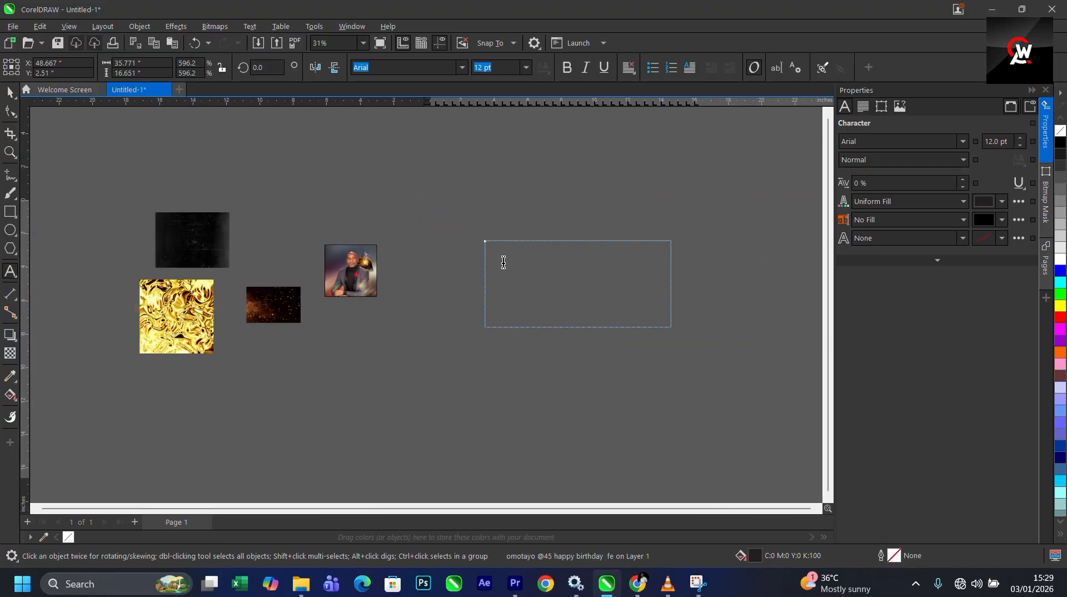
{"action": "key", "text": "ctrl+x"}
{"action": "left_click", "coordinate": [375, 325]}
{"action": "key", "text": "ctrl+v"}
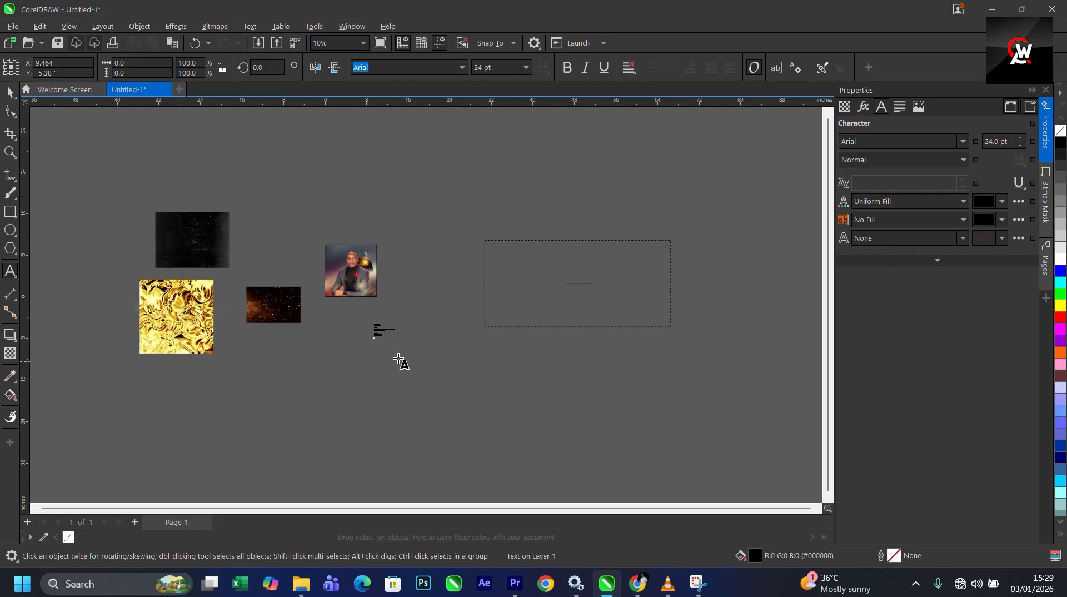
{"action": "left_click", "coordinate": [671, 327]}
{"action": "key", "text": "Delete"}
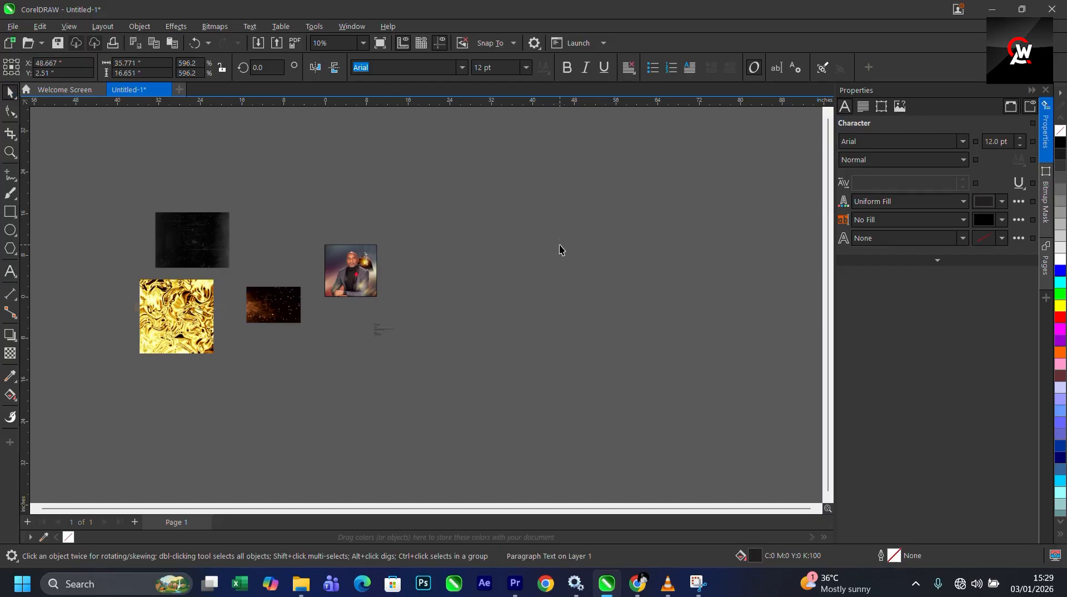
- Enlarge the pasted text to about 142 pt and move it to the right of the pasteboard images
{"action": "left_click_drag", "start_coordinate": [450, 313], "coordinate": [243, 365]}
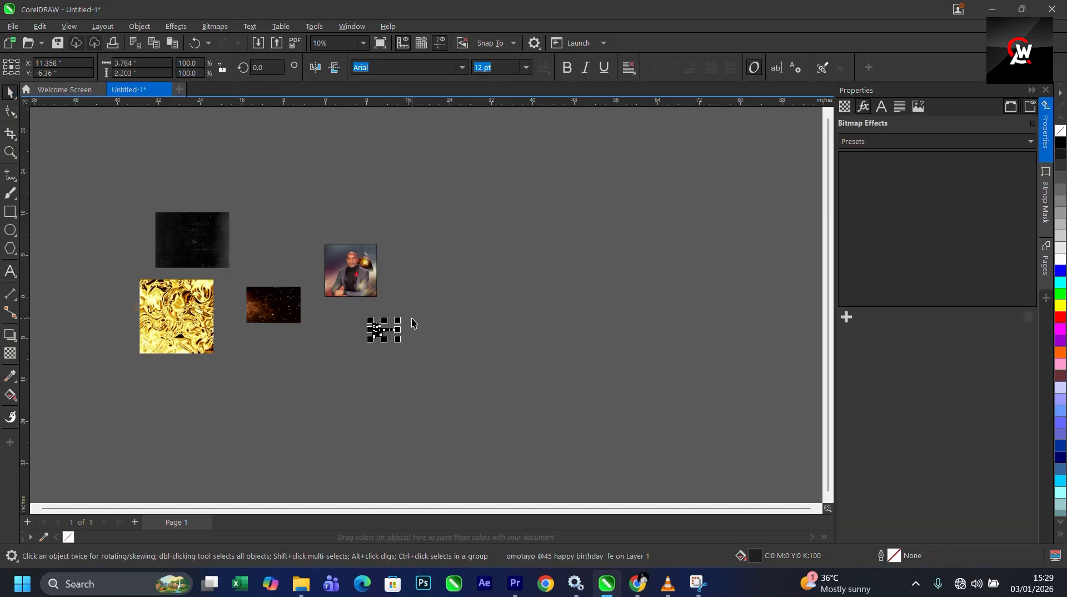
{"action": "left_click_drag", "start_coordinate": [402, 318], "coordinate": [612, 196]}
{"action": "left_click_drag", "start_coordinate": [480, 259], "coordinate": [629, 288]}
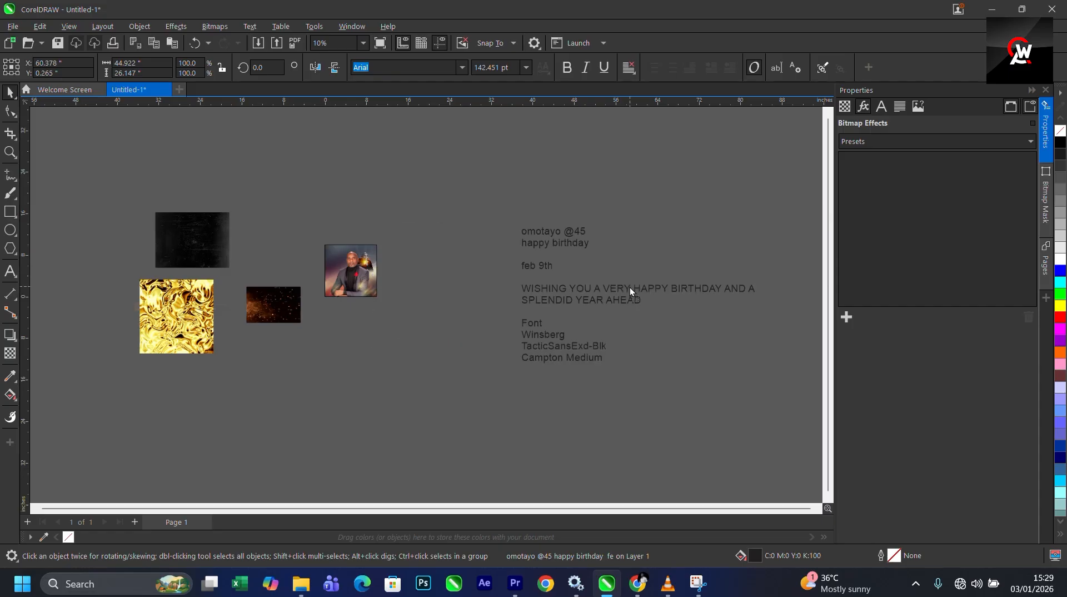
- Apply a vertical fountain transparency to the blurred background inside the PowerClip and finish editing
{"action": "left_click", "coordinate": [159, 296]}
{"action": "scroll", "coordinate": [175, 302], "scroll_direction": "up", "scroll_amount": 2}
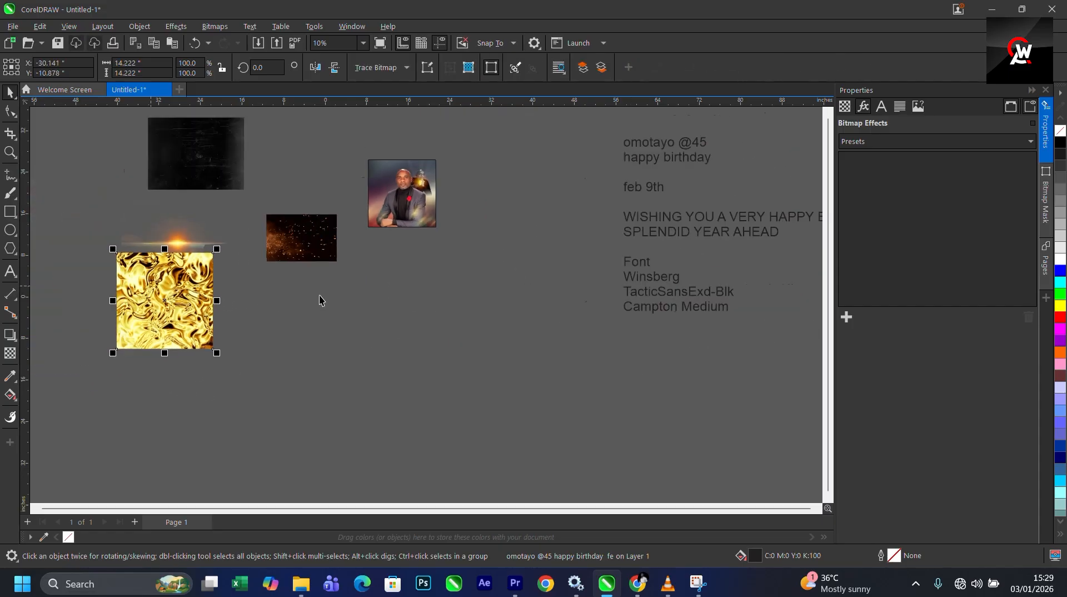
{"action": "scroll", "coordinate": [385, 219], "scroll_direction": "up", "scroll_amount": 2}
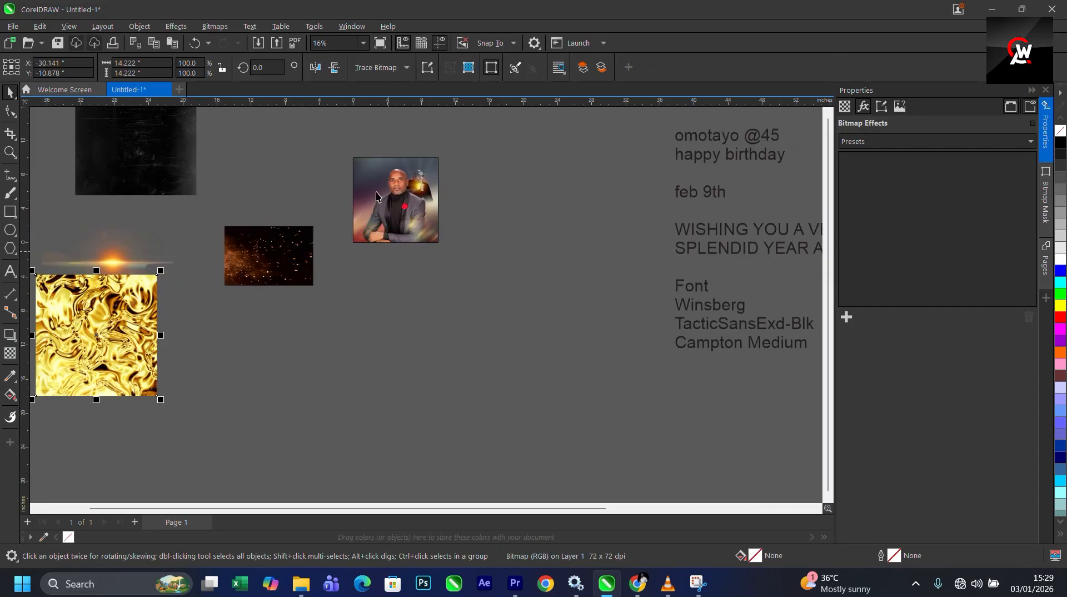
{"action": "double_click", "coordinate": [376, 196]}
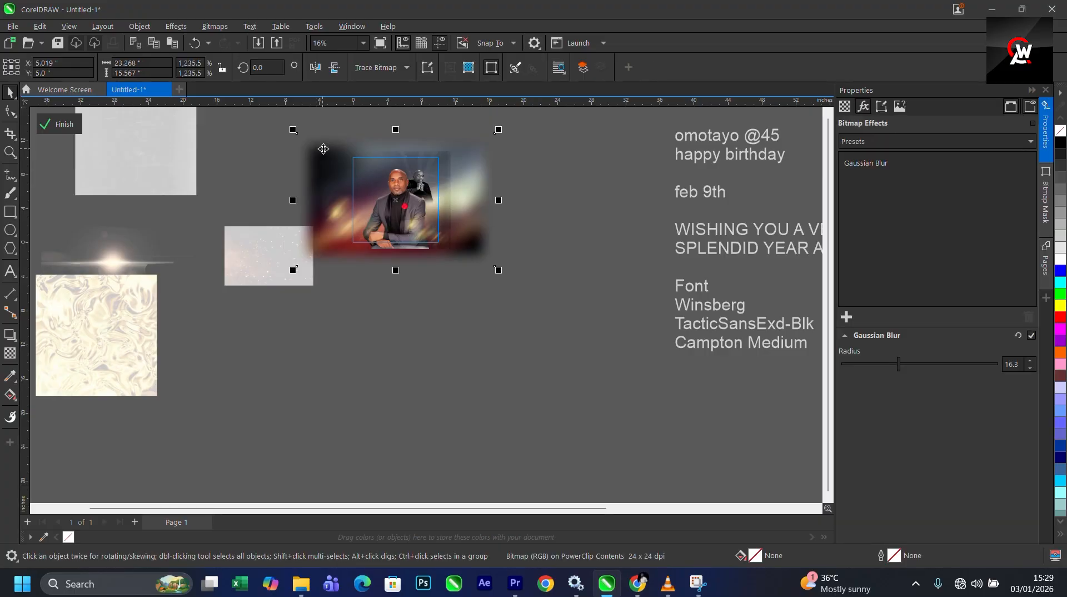
{"action": "left_click", "coordinate": [10, 353]}
{"action": "scroll", "coordinate": [329, 209], "scroll_direction": "up", "scroll_amount": 1}
{"action": "mouse_move", "coordinate": [406, 226]}
{"action": "left_mouse_down"}
{"action": "mouse_move", "coordinate": [404, 133]}
{"action": "mouse_move", "coordinate": [392, 226]}
{"action": "left_mouse_up"}
{"action": "scroll", "coordinate": [430, 258], "scroll_direction": "up", "scroll_amount": 2}
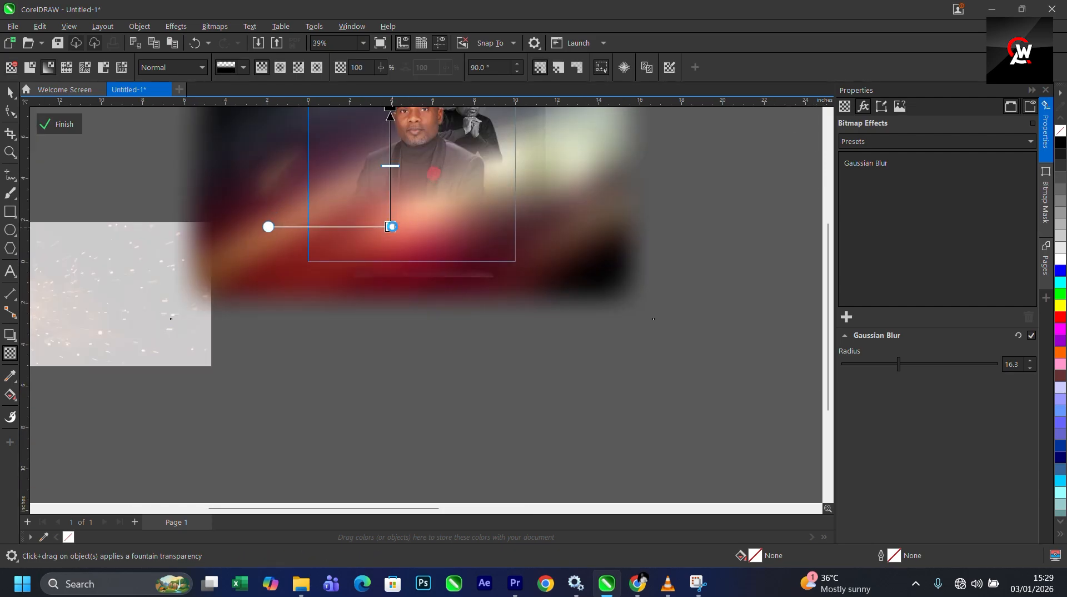
{"action": "scroll", "coordinate": [420, 262], "scroll_direction": "down", "scroll_amount": 3}
{"action": "scroll", "coordinate": [410, 144], "scroll_direction": "up", "scroll_amount": 3}
{"action": "scroll", "coordinate": [402, 206], "scroll_direction": "up", "scroll_amount": 1}
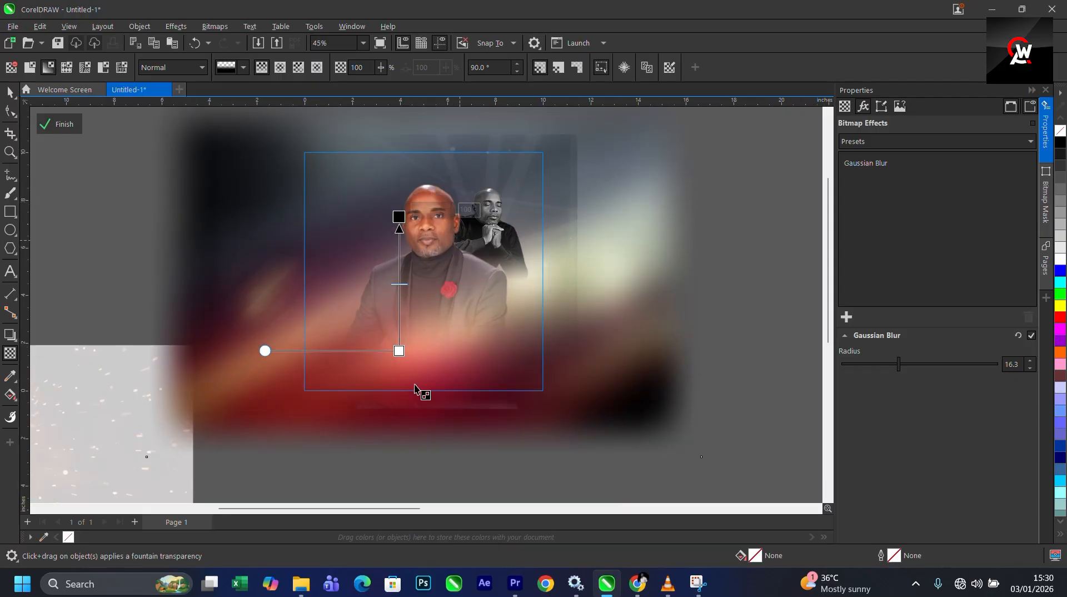
{"action": "left_click_drag", "start_coordinate": [399, 351], "coordinate": [399, 378]}
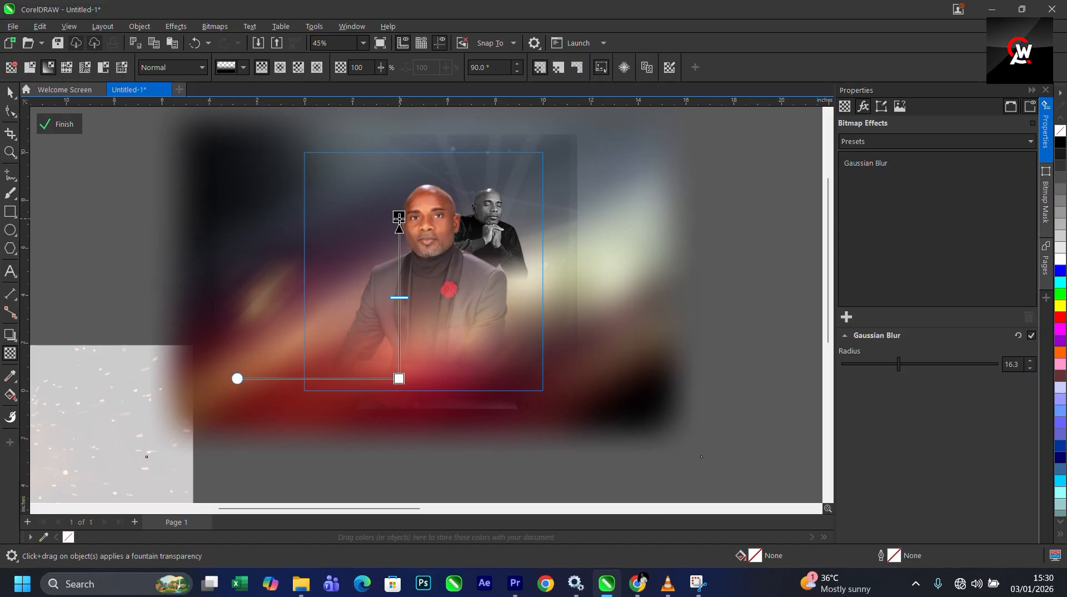
{"action": "left_click", "coordinate": [59, 124]}
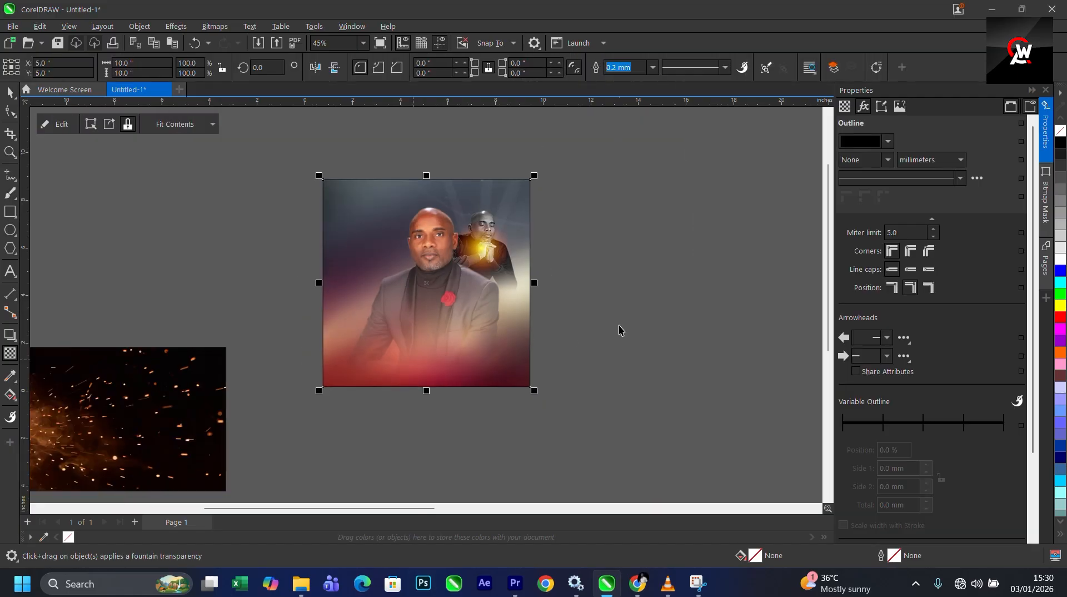
- Reopen the PowerClip and reapply a vertical fountain transparency at 90 degrees to the blurred background image
{"action": "double_click", "coordinate": [451, 345]}
{"action": "left_click", "coordinate": [441, 351]}
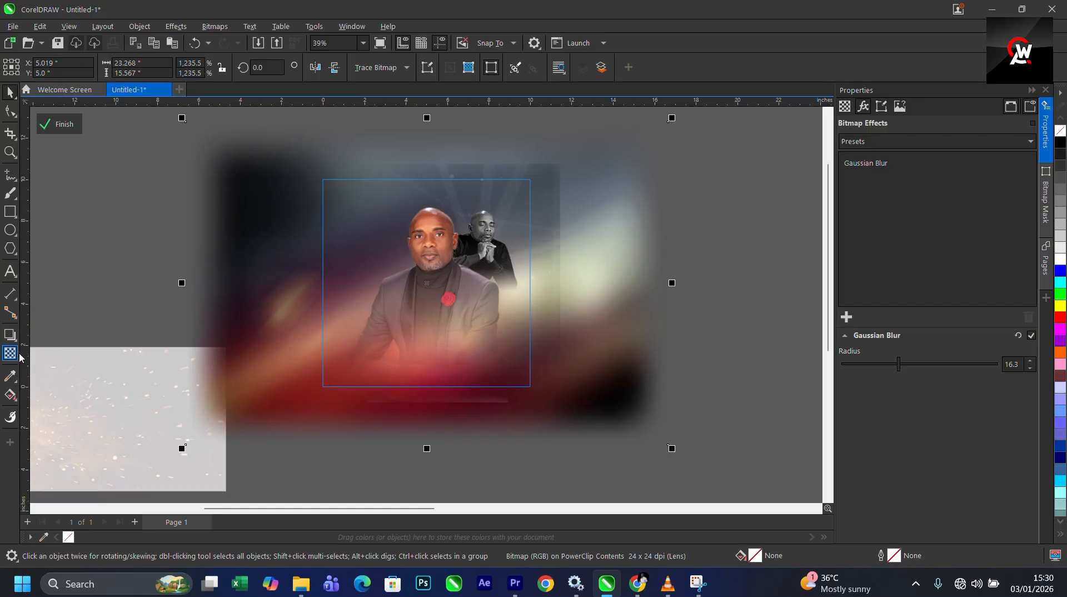
{"action": "left_click", "coordinate": [16, 354]}
{"action": "left_click_drag", "start_coordinate": [404, 234], "coordinate": [384, 299]}
{"action": "key", "text": "ctrl+z"}
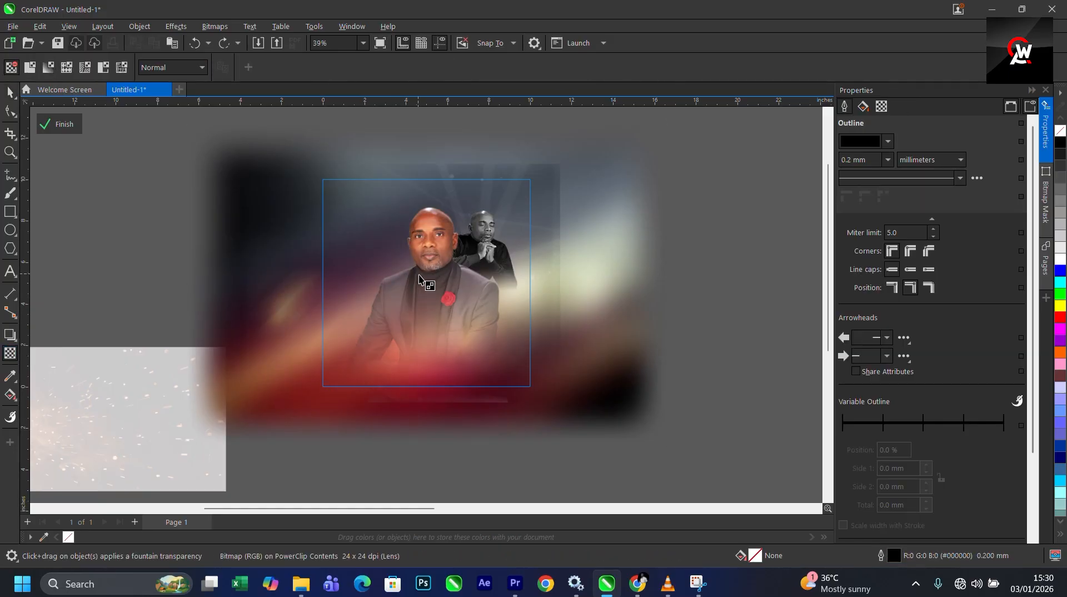
{"action": "left_click", "coordinate": [475, 359]}
{"action": "left_click_drag", "start_coordinate": [404, 235], "coordinate": [405, 307]}
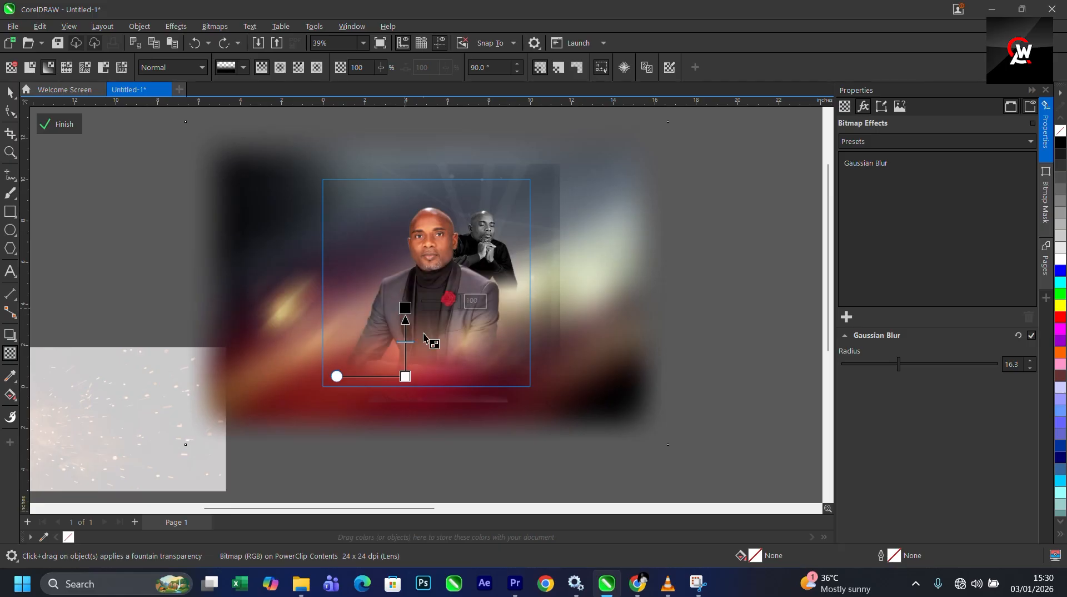
{"action": "scroll", "coordinate": [424, 381], "scroll_direction": "up", "scroll_amount": 1}
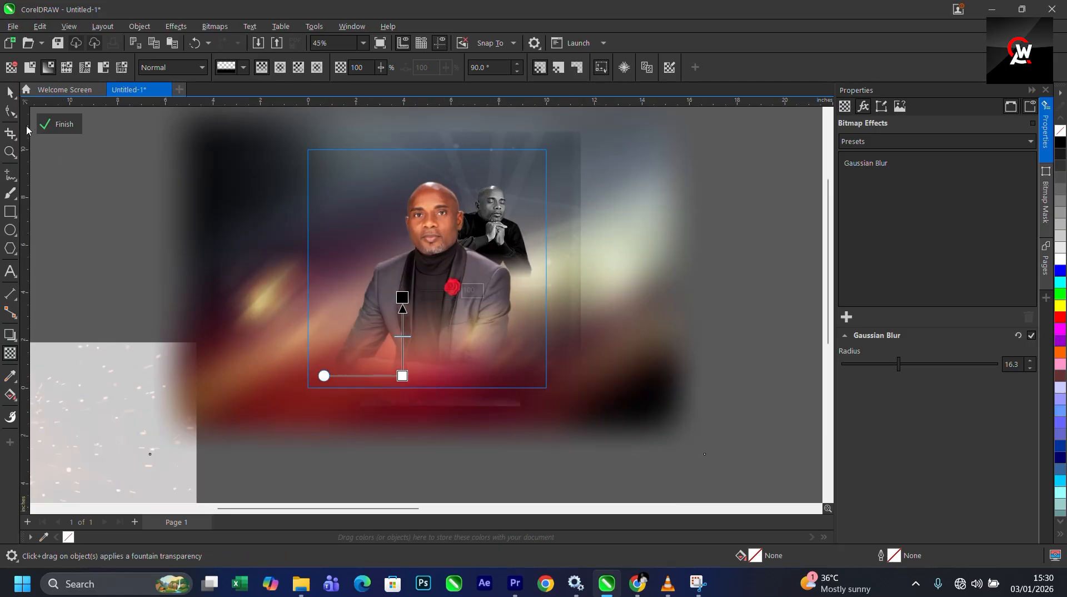
- Finish editing the PowerClip contents and return to the whole document
{"action": "left_click", "coordinate": [16, 97]}
{"action": "scroll", "coordinate": [391, 247], "scroll_direction": "down", "scroll_amount": 5}
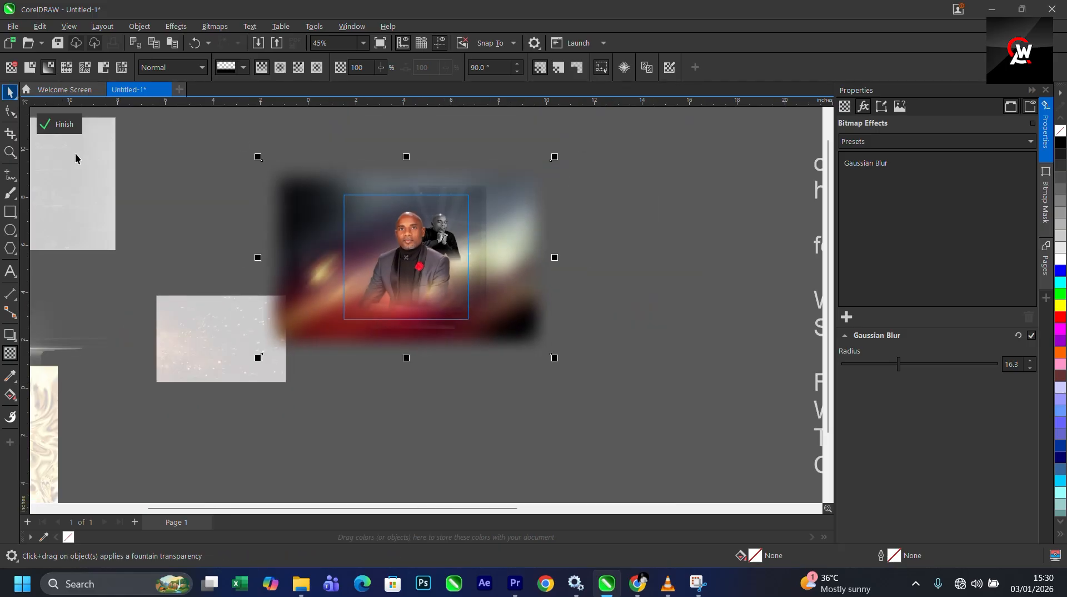
{"action": "left_click", "coordinate": [62, 126]}
{"action": "scroll", "coordinate": [331, 272], "scroll_direction": "down", "scroll_amount": 3}
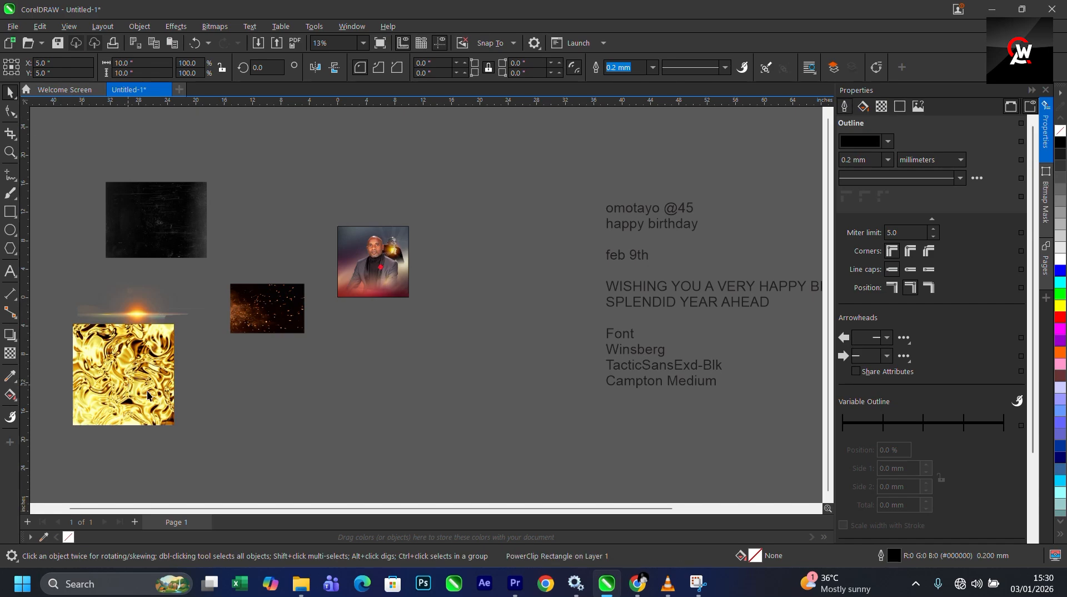
- Cut the name "omotayo" out of the imported text block
{"action": "left_click_drag", "start_coordinate": [128, 386], "coordinate": [148, 391]}
{"action": "scroll", "coordinate": [462, 259], "scroll_direction": "up", "scroll_amount": 3}
{"action": "scroll", "coordinate": [525, 278], "scroll_direction": "down", "scroll_amount": 3}
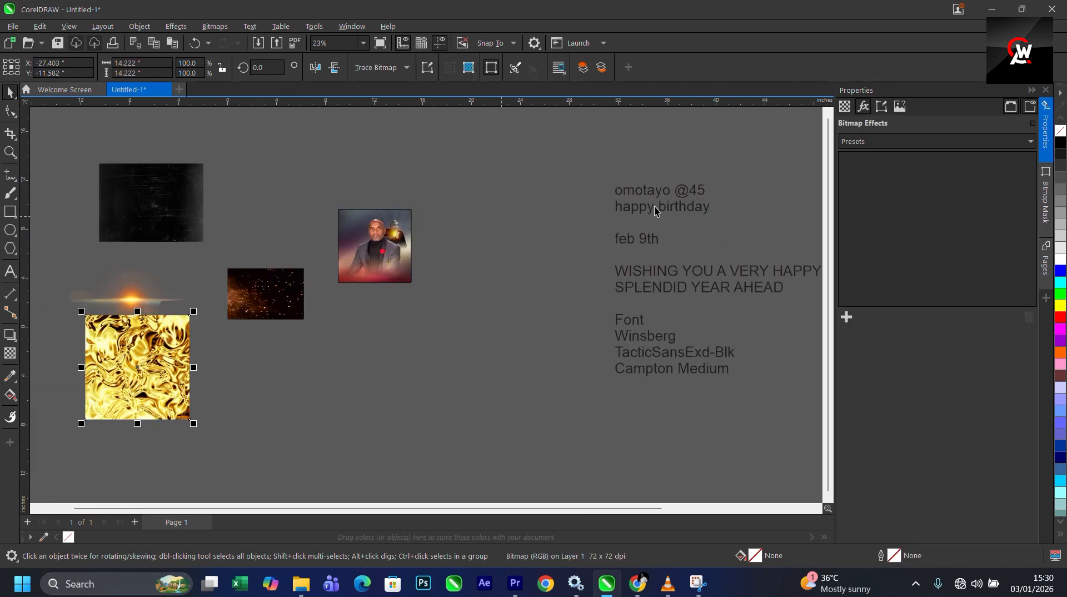
{"action": "scroll", "coordinate": [675, 202], "scroll_direction": "up", "scroll_amount": 3}
{"action": "double_click", "coordinate": [669, 199]}
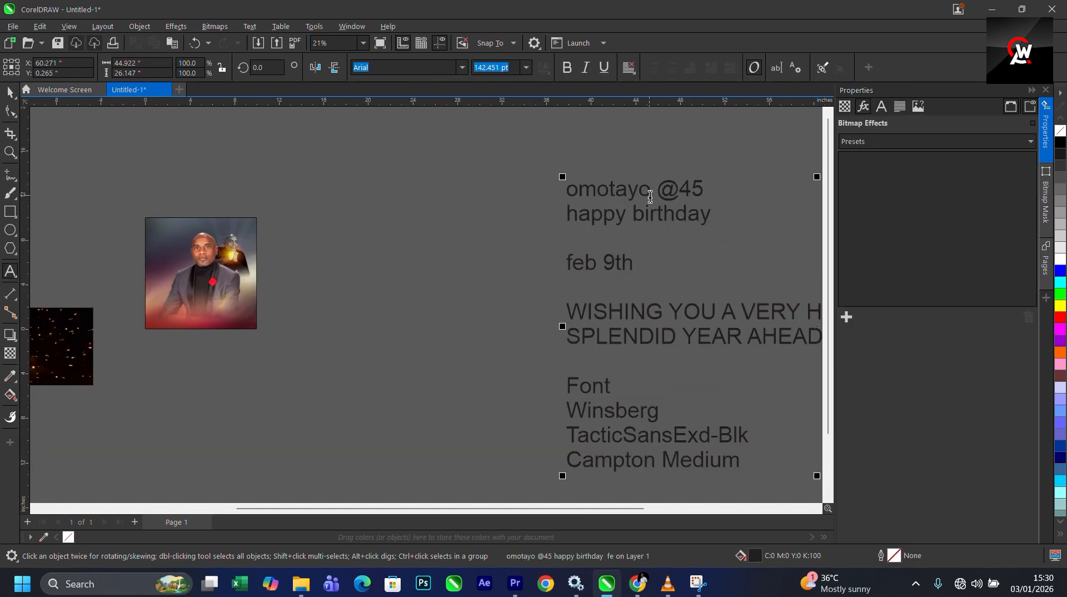
{"action": "left_click_drag", "start_coordinate": [653, 196], "coordinate": [568, 202]}
{"action": "key", "text": "ctrl+c"}
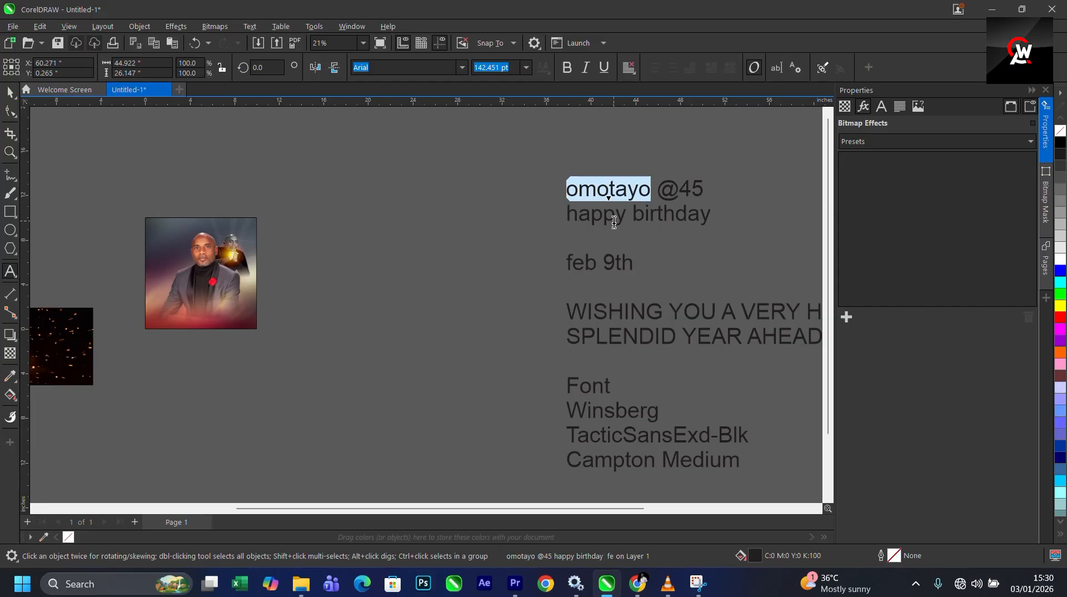
{"action": "key", "text": "BackSpace"}
- Paste "omotayo" as a separate text object near the top left of the flyer
{"action": "scroll", "coordinate": [673, 262], "scroll_direction": "down", "scroll_amount": 3}
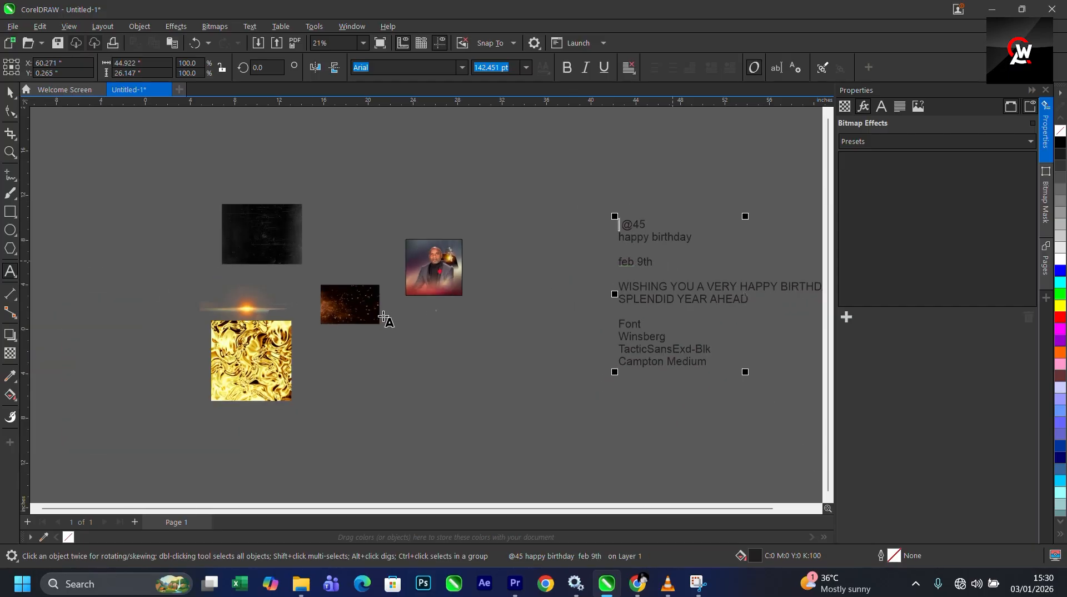
{"action": "scroll", "coordinate": [467, 248], "scroll_direction": "up", "scroll_amount": 3}
{"action": "scroll", "coordinate": [353, 269], "scroll_direction": "up", "scroll_amount": 2}
{"action": "left_click", "coordinate": [378, 267]}
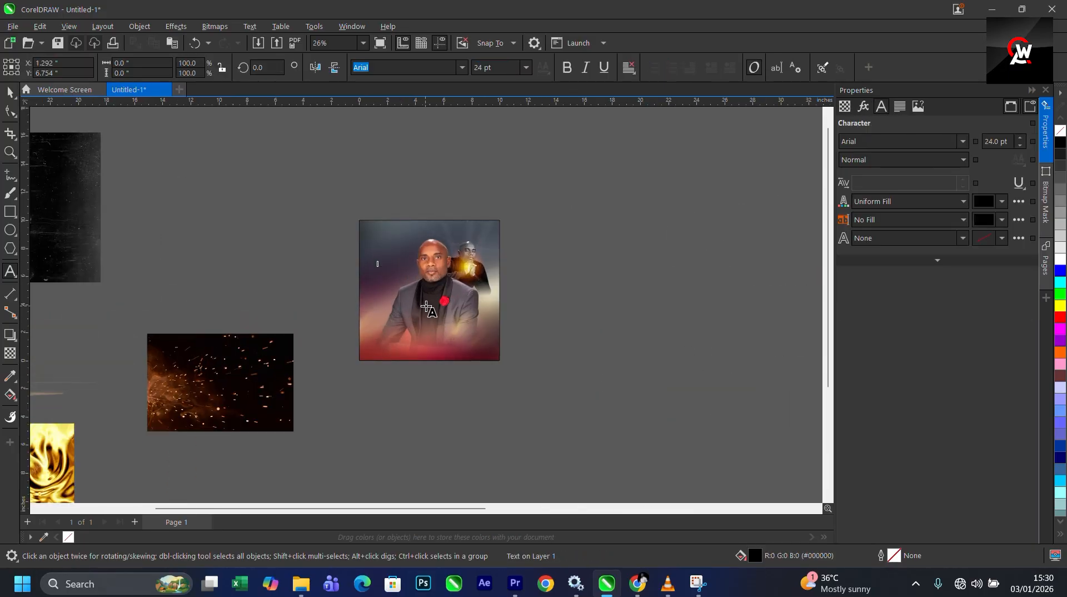
{"action": "key", "text": "ctrl+v"}
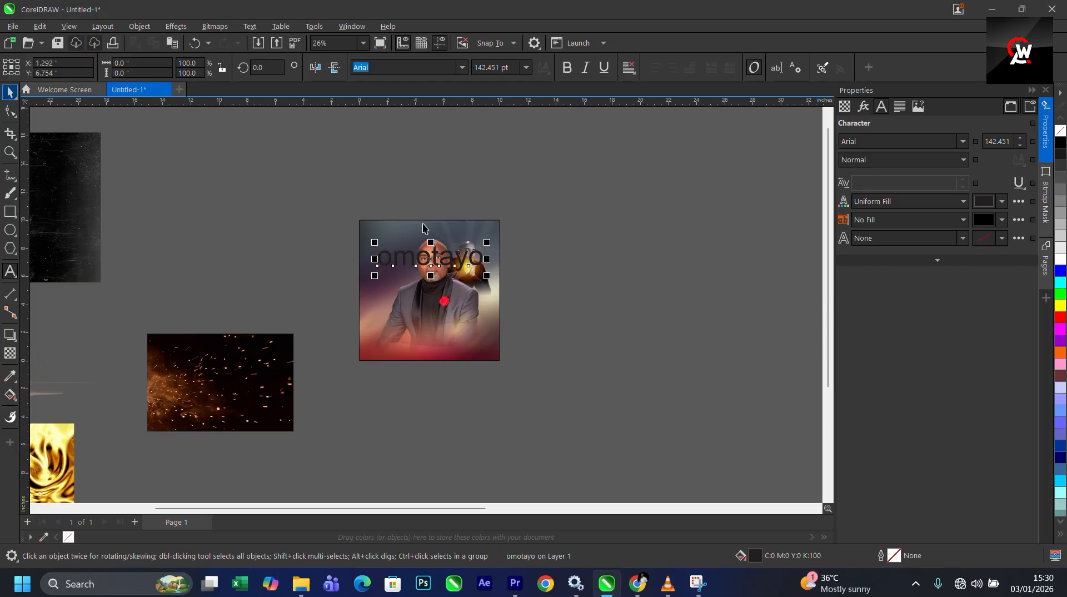
{"action": "left_click_drag", "start_coordinate": [426, 255], "coordinate": [411, 251]}
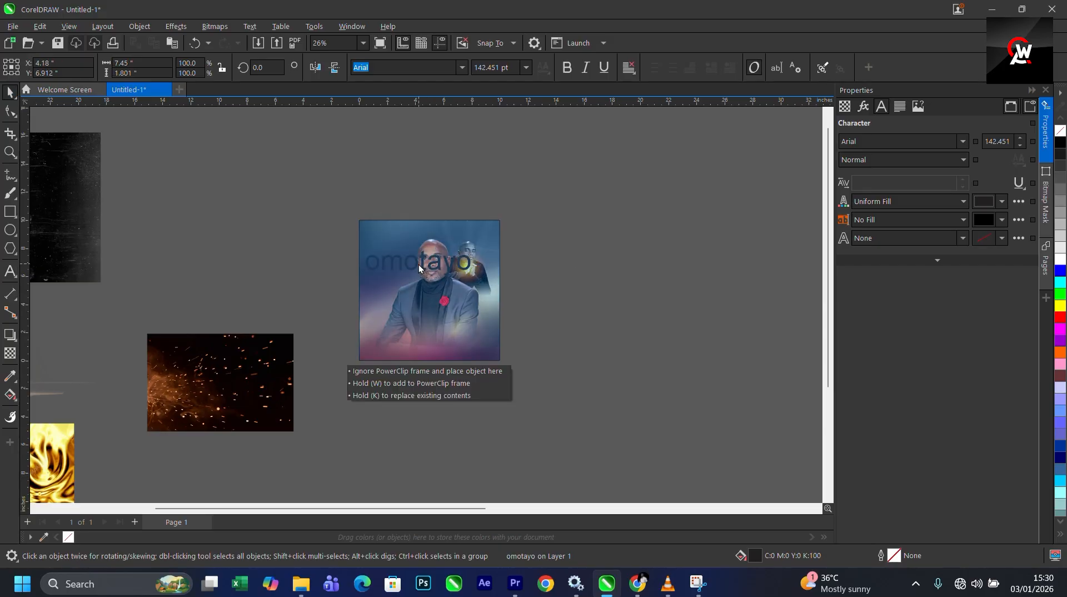
{"action": "scroll", "coordinate": [419, 264], "scroll_direction": "up", "scroll_amount": 2}
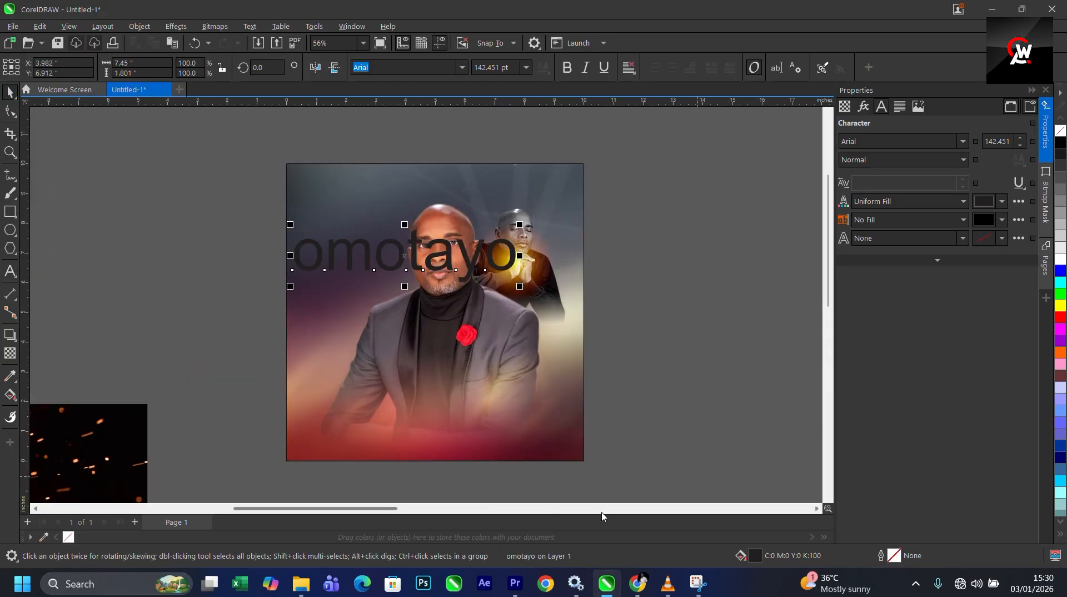
- Browse the font list for "Win" and check the font names listed in the imported text block
{"action": "scroll", "coordinate": [618, 337], "scroll_direction": "down", "scroll_amount": 5}
{"action": "scroll", "coordinate": [555, 297], "scroll_direction": "down", "scroll_amount": 3}
{"action": "scroll", "coordinate": [696, 368], "scroll_direction": "up", "scroll_amount": 4}
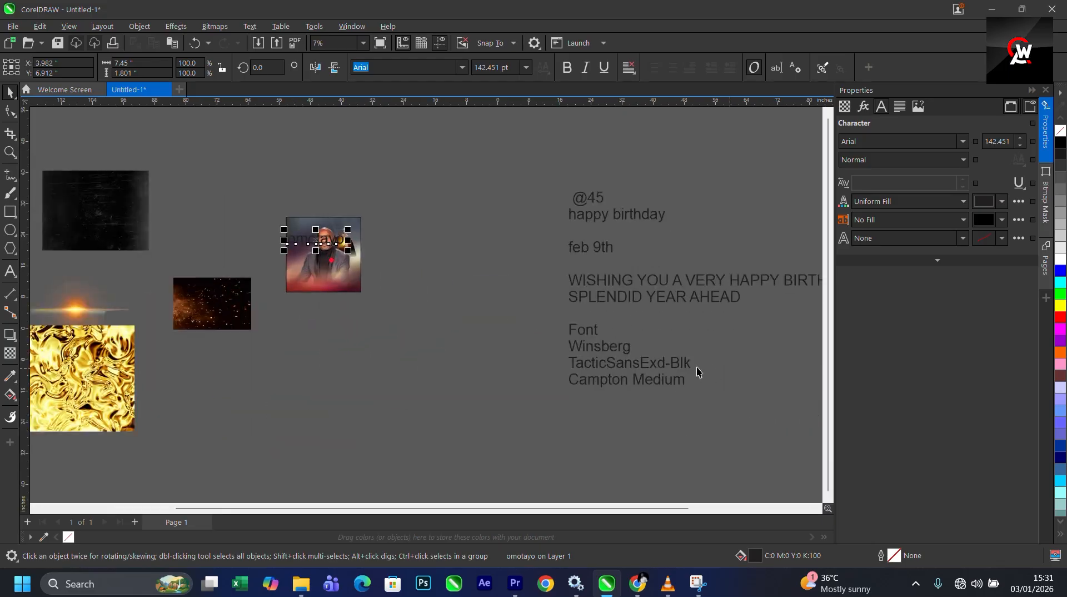
{"action": "scroll", "coordinate": [681, 386], "scroll_direction": "down", "scroll_amount": 3}
{"action": "scroll", "coordinate": [392, 286], "scroll_direction": "up", "scroll_amount": 3}
{"action": "scroll", "coordinate": [422, 281], "scroll_direction": "up", "scroll_amount": 2}
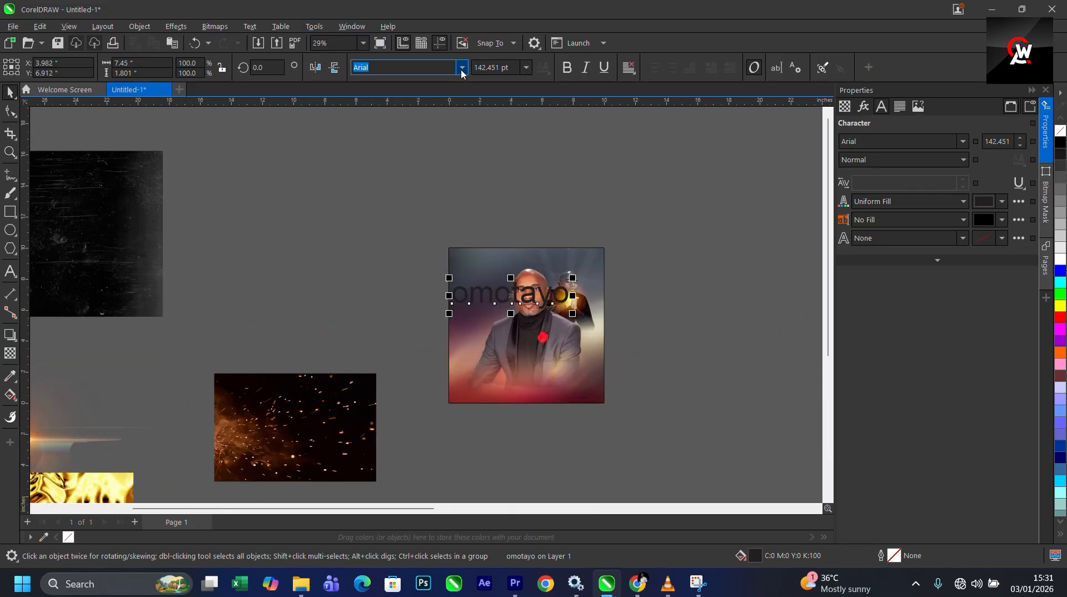
{"action": "type", "text": "W"}
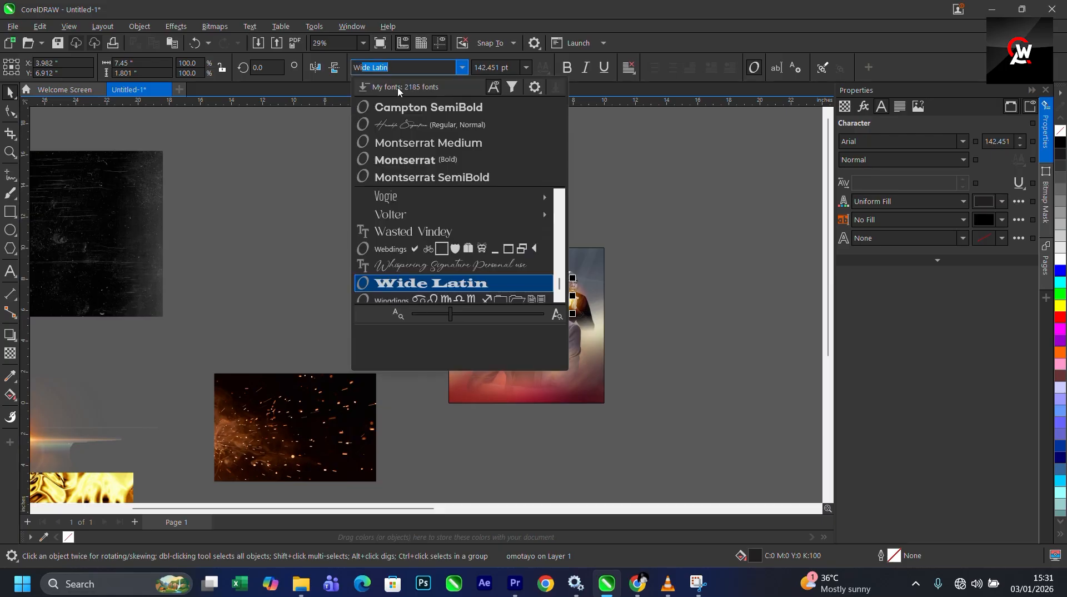
{"action": "type", "text": "in"}
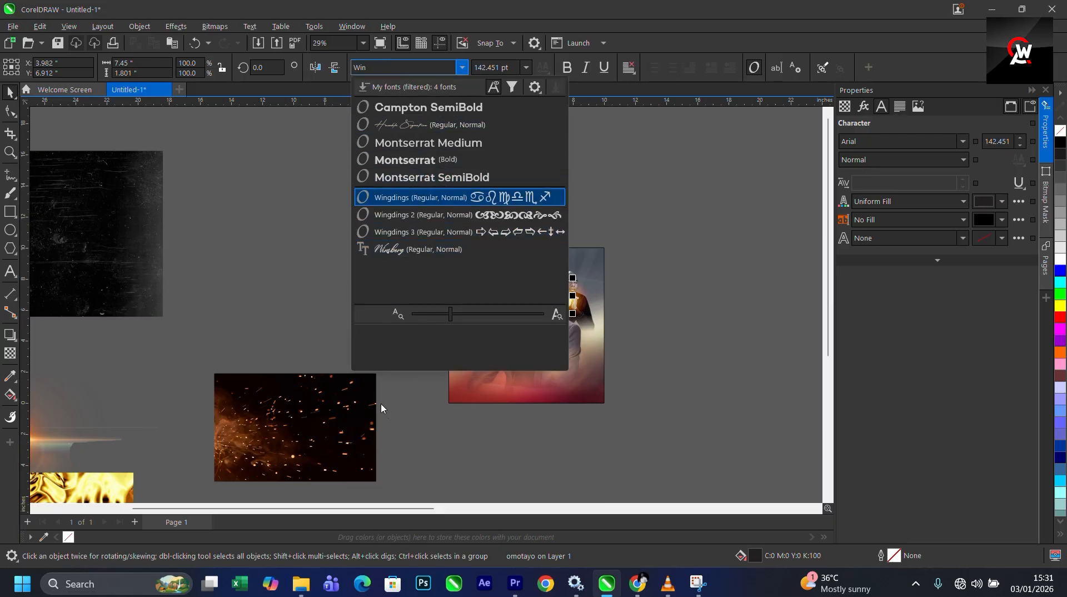
{"action": "left_click", "coordinate": [432, 426]}
{"action": "scroll", "coordinate": [315, 288], "scroll_direction": "down", "scroll_amount": 3}
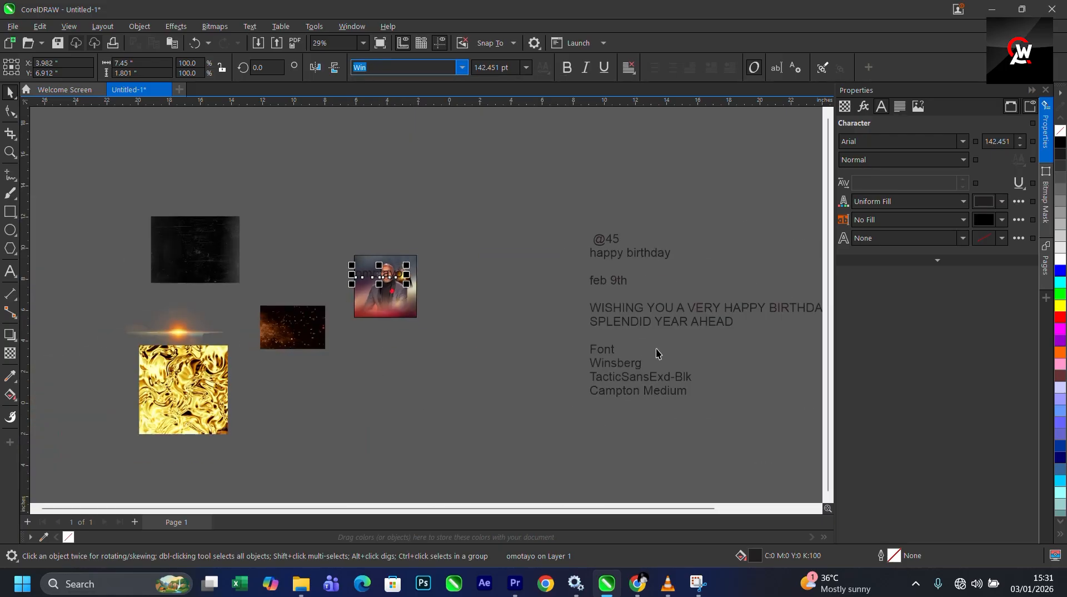
{"action": "scroll", "coordinate": [622, 364], "scroll_direction": "up", "scroll_amount": 1}
{"action": "double_click", "coordinate": [624, 365]}
{"action": "left_click_drag", "start_coordinate": [651, 364], "coordinate": [540, 372]}
{"action": "scroll", "coordinate": [540, 372], "scroll_direction": "down", "scroll_amount": 2}
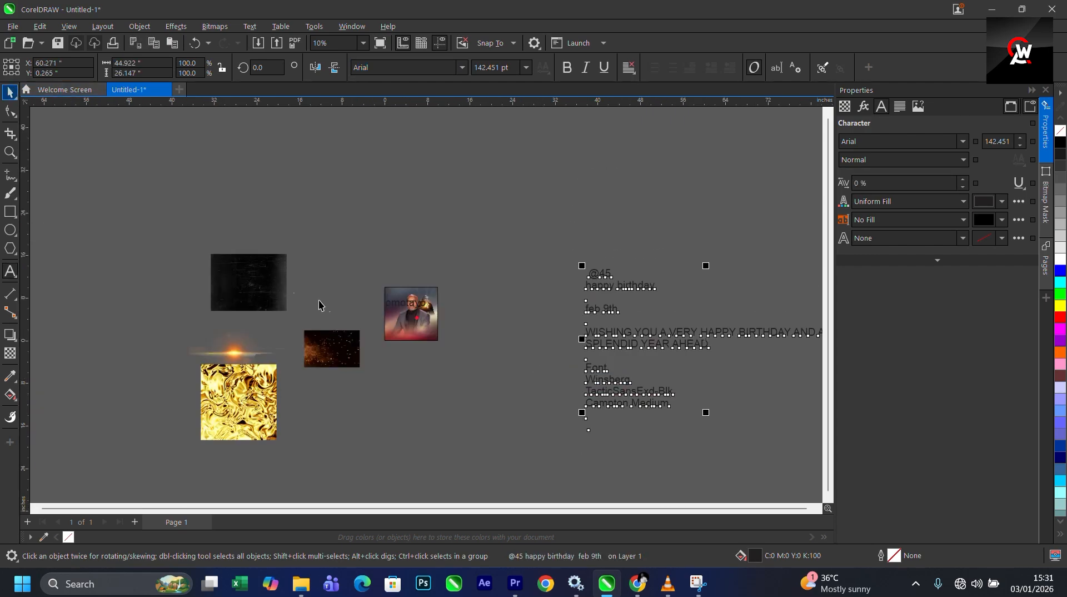
{"action": "scroll", "coordinate": [319, 302], "scroll_direction": "up", "scroll_amount": 1}
{"action": "key", "text": "space"}
- Set the name text's font to Winsberg
{"action": "left_click", "coordinate": [465, 303]}
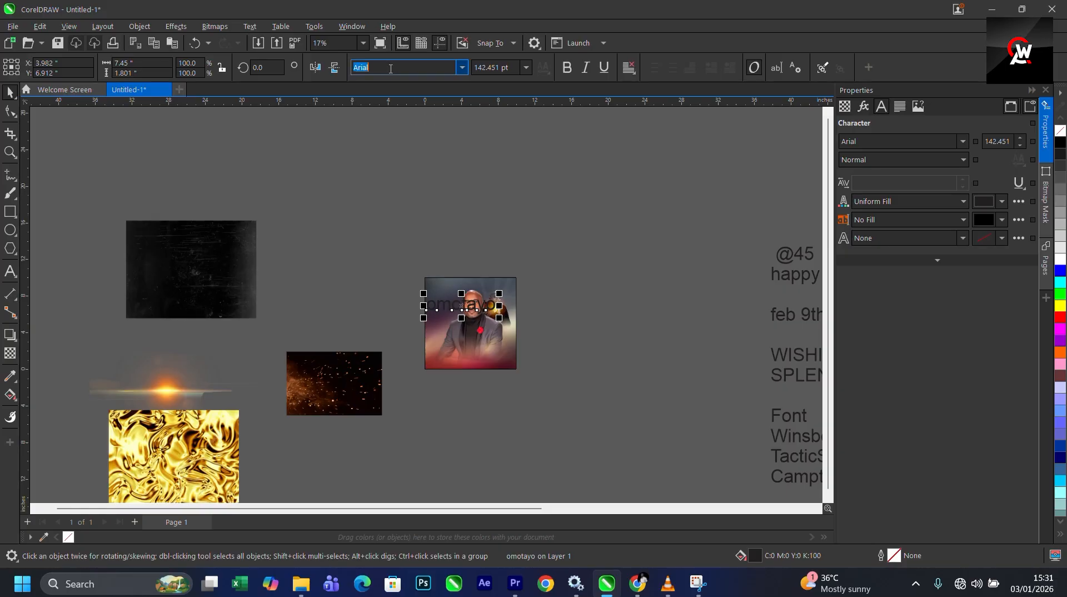
{"action": "left_click", "coordinate": [461, 69]}
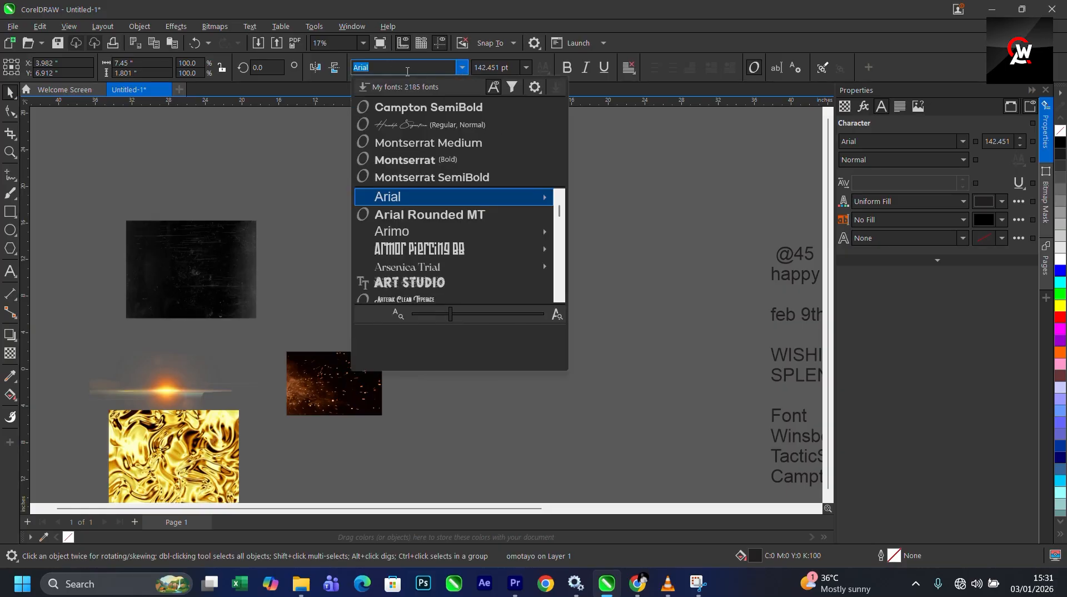
{"action": "type", "text": "Winsberg"}
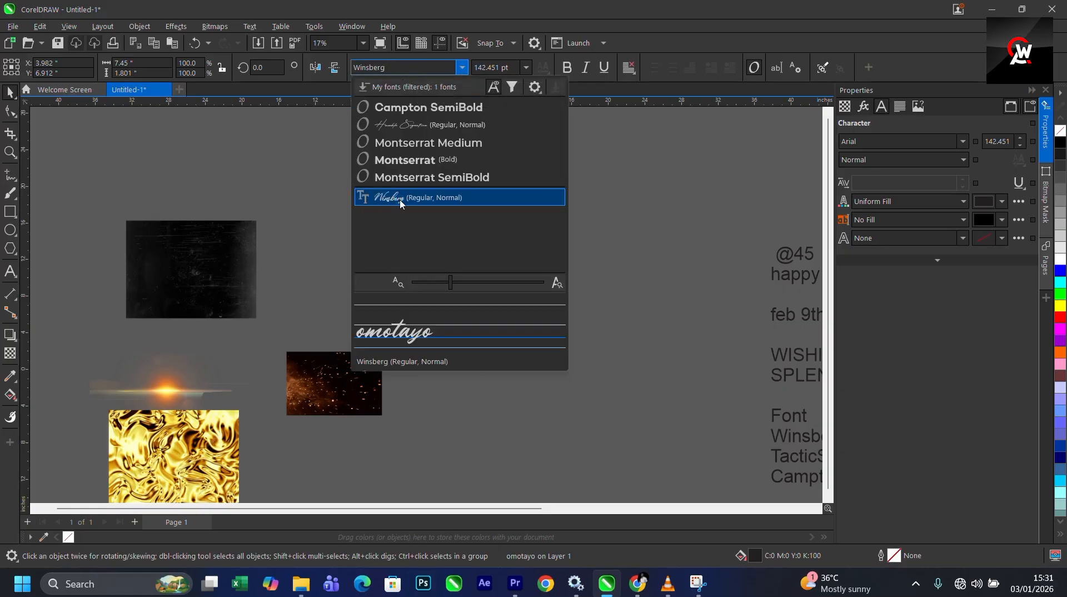
{"action": "left_click", "coordinate": [397, 198]}
- Fill the name text white
{"action": "scroll", "coordinate": [473, 260], "scroll_direction": "up", "scroll_amount": 5}
{"action": "scroll", "coordinate": [472, 260], "scroll_direction": "up", "scroll_amount": 2}
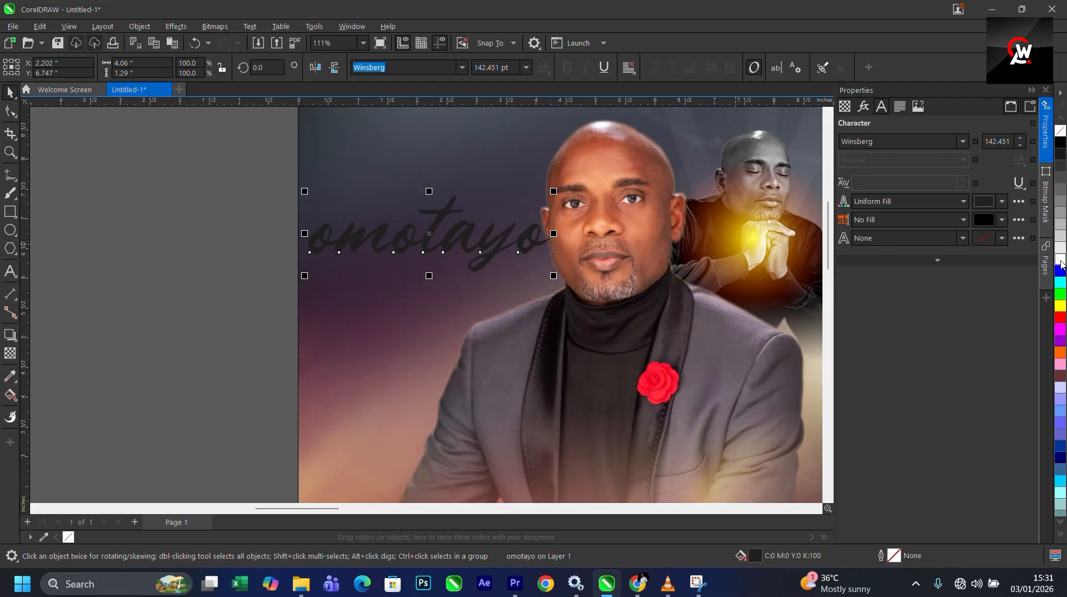
{"action": "left_click", "coordinate": [1061, 263]}
{"action": "scroll", "coordinate": [442, 240], "scroll_direction": "up", "scroll_amount": 1}
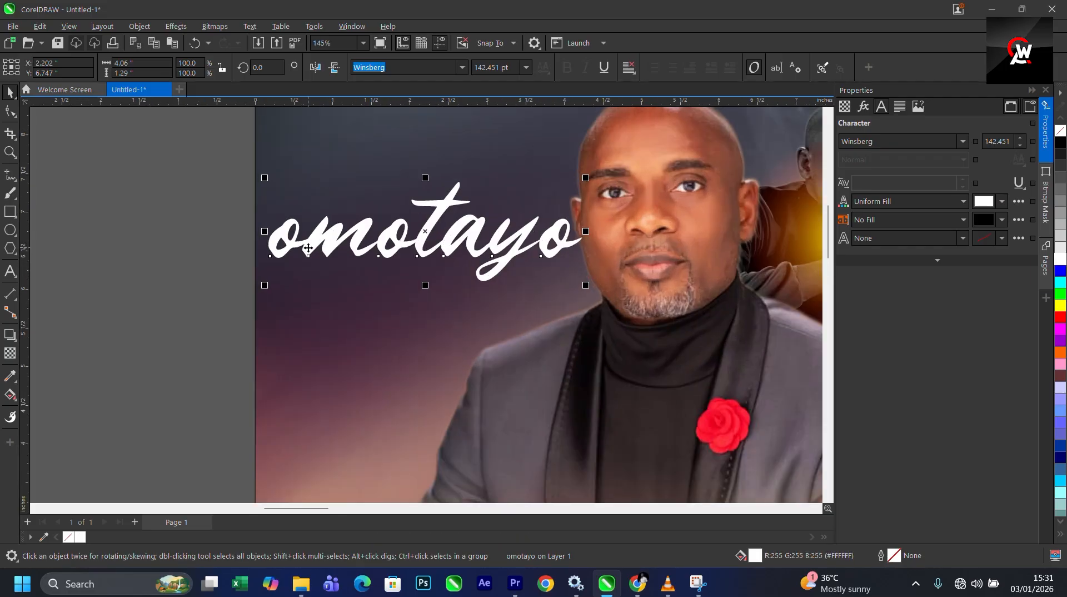
- Shrink the name text to about 71 pt and place it at the upper left, beside the man's face
{"action": "left_click_drag", "start_coordinate": [308, 248], "coordinate": [358, 253]}
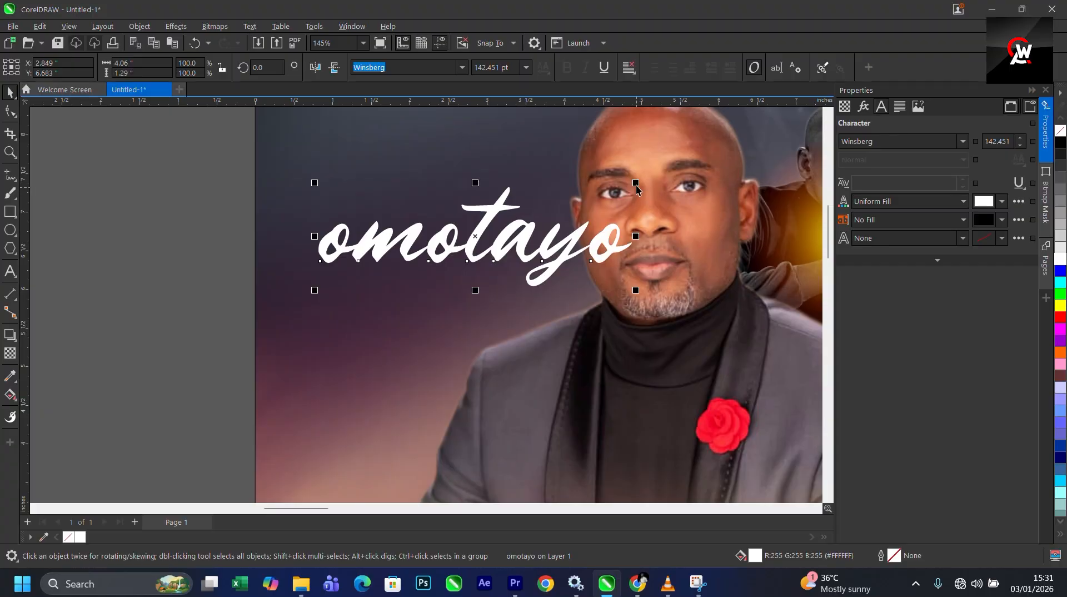
{"action": "left_click_drag", "start_coordinate": [636, 183], "coordinate": [475, 201]}
{"action": "scroll", "coordinate": [406, 262], "scroll_direction": "down", "scroll_amount": 1}
{"action": "scroll", "coordinate": [405, 265], "scroll_direction": "down", "scroll_amount": 1}
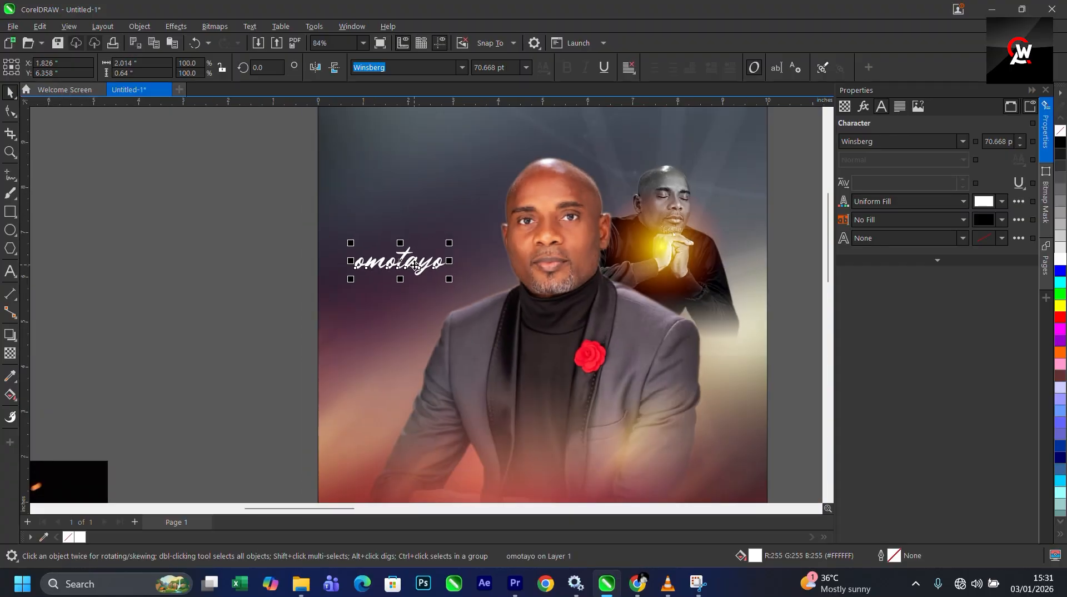
{"action": "left_click_drag", "start_coordinate": [414, 266], "coordinate": [451, 249]}
{"action": "scroll", "coordinate": [345, 209], "scroll_direction": "down", "scroll_amount": 2}
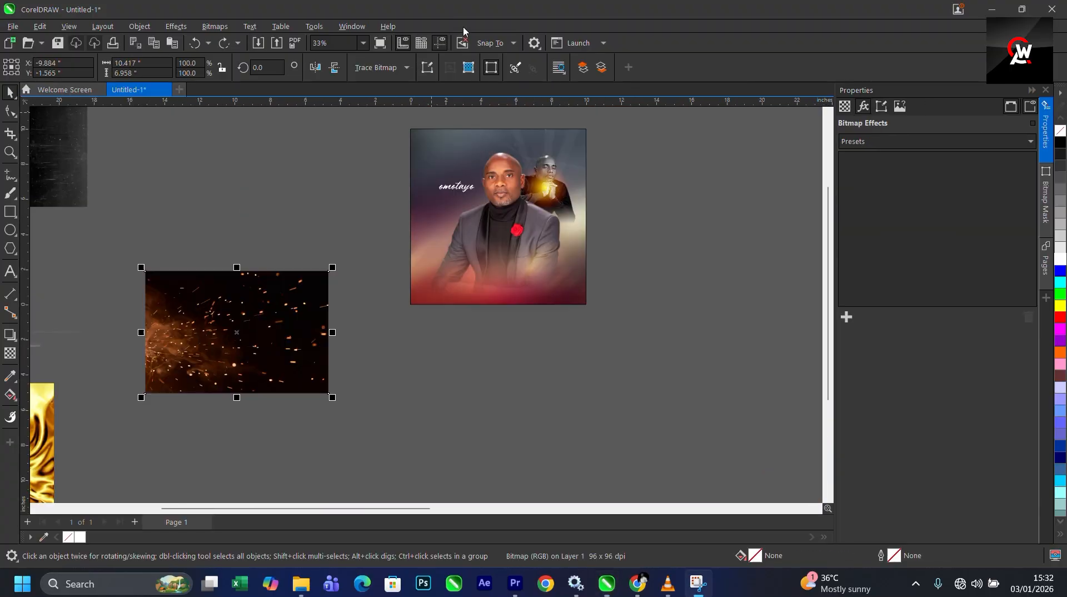
- PowerClip the sparks image inside the flyer frame
{"action": "left_click", "coordinate": [290, 356]}
{"action": "right_click", "coordinate": [290, 356]}
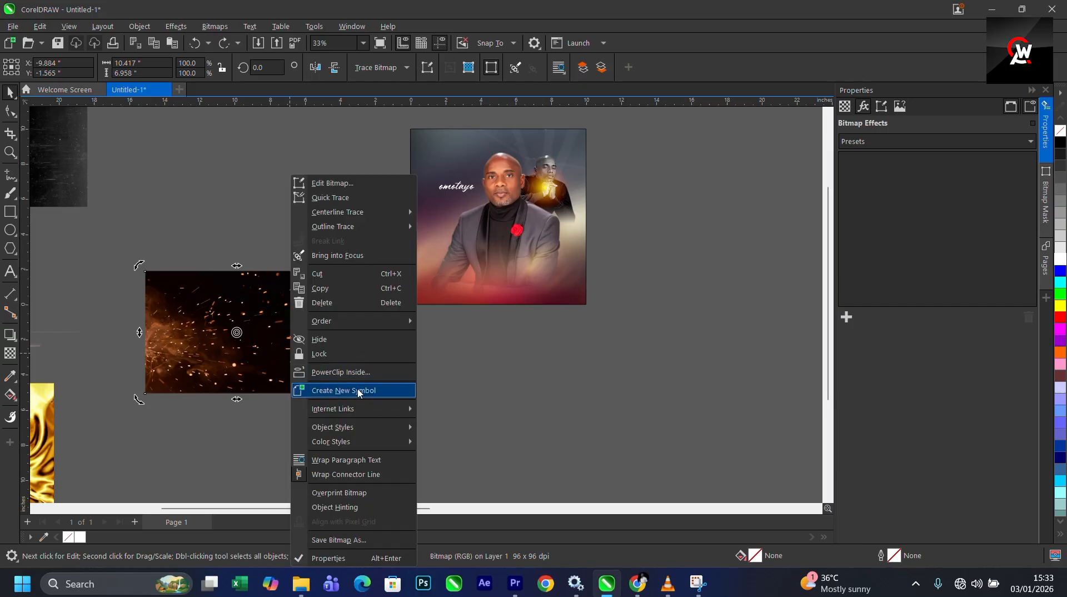
{"action": "left_click", "coordinate": [364, 373]}
{"action": "left_click", "coordinate": [469, 151]}
- Edit the PowerClip, scale the sparks image to about 86% and position it over the man's lower body
{"action": "right_click", "coordinate": [469, 152]}
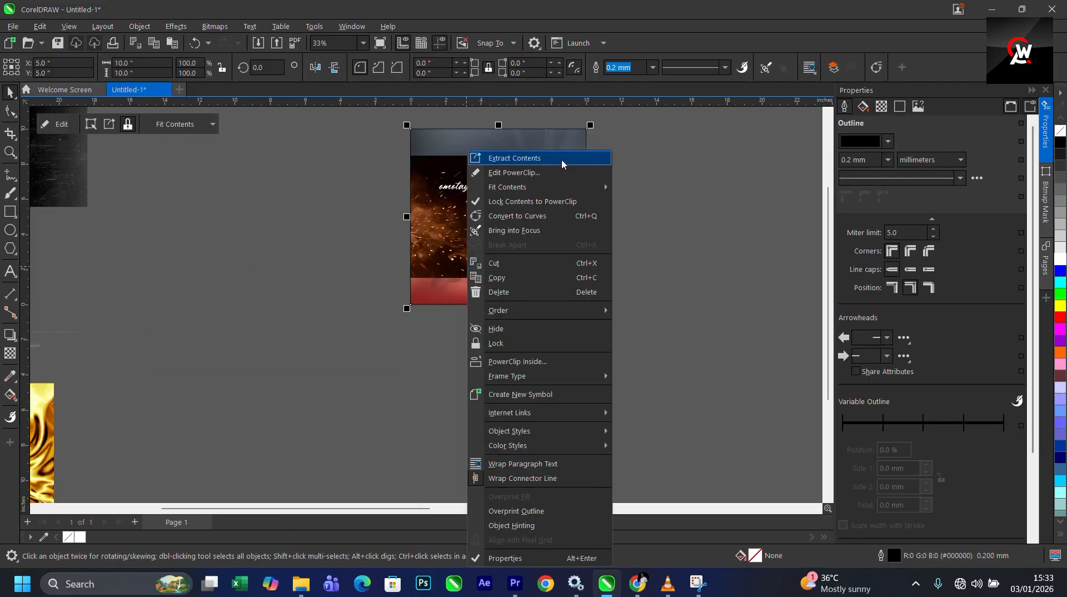
{"action": "left_click", "coordinate": [557, 175]}
{"action": "left_click_drag", "start_coordinate": [526, 222], "coordinate": [510, 293]}
{"action": "scroll", "coordinate": [544, 256], "scroll_direction": "up", "scroll_amount": 2}
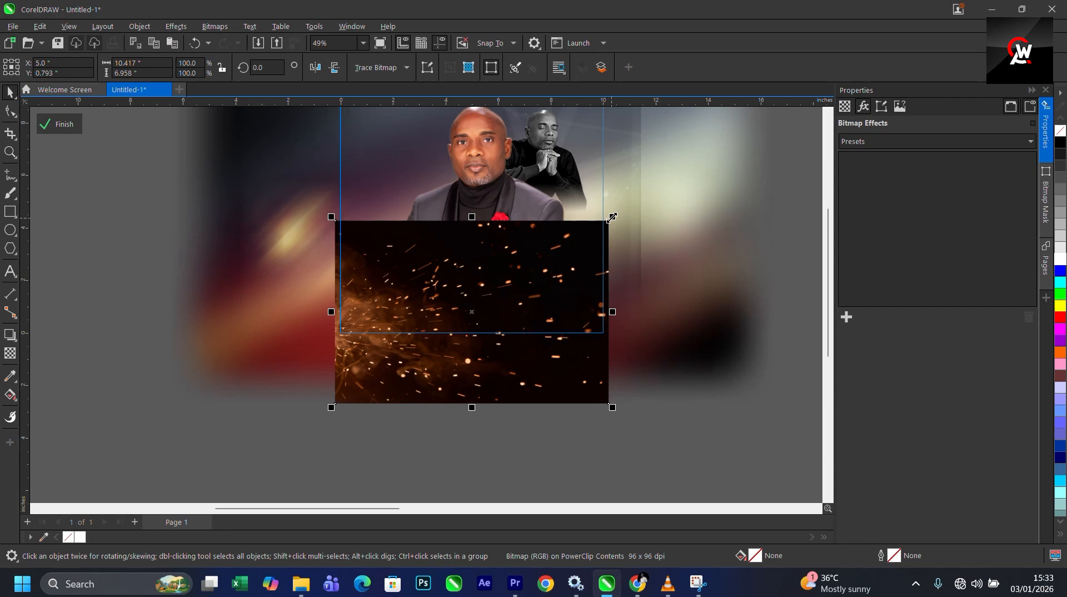
{"action": "left_click_drag", "start_coordinate": [610, 220], "coordinate": [555, 255]}
{"action": "left_click_drag", "start_coordinate": [541, 330], "coordinate": [636, 402]}
{"action": "left_click_drag", "start_coordinate": [585, 377], "coordinate": [566, 327]}
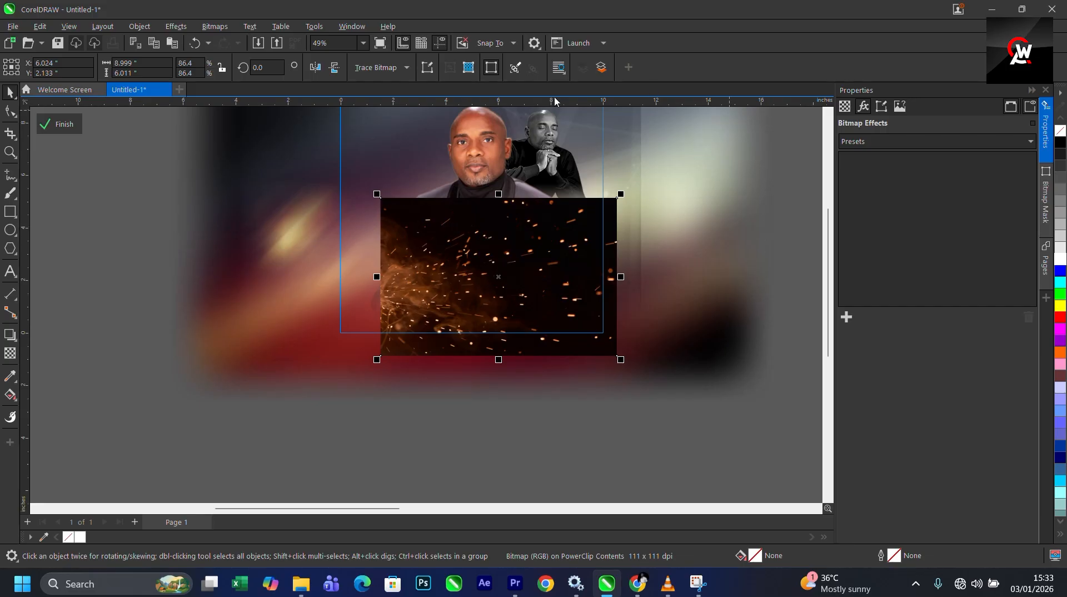
- Apply a vertical fountain transparency to the sparks image
{"action": "left_click", "coordinate": [11, 354]}
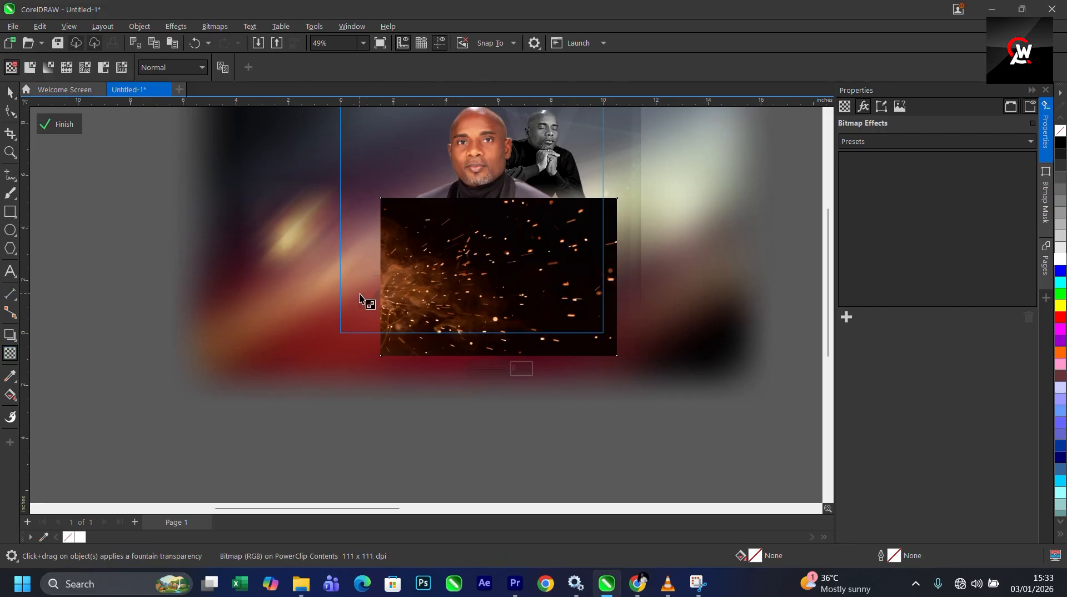
{"action": "left_click_drag", "start_coordinate": [497, 270], "coordinate": [500, 146]}
{"action": "left_click_drag", "start_coordinate": [498, 146], "coordinate": [497, 207]}
{"action": "left_click_drag", "start_coordinate": [499, 267], "coordinate": [498, 276]}
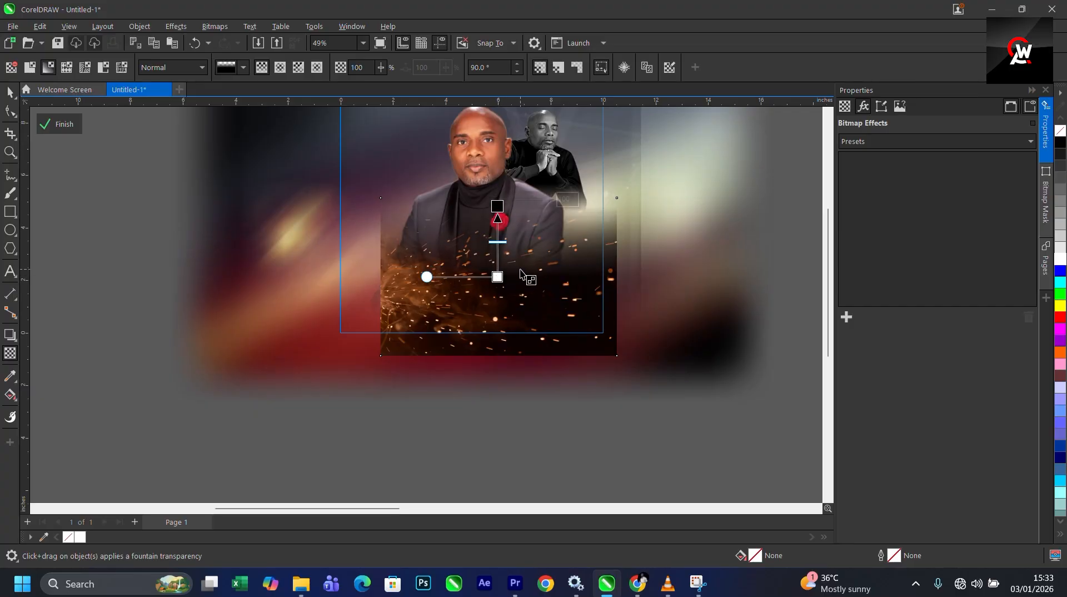
{"action": "key", "text": "Down"}
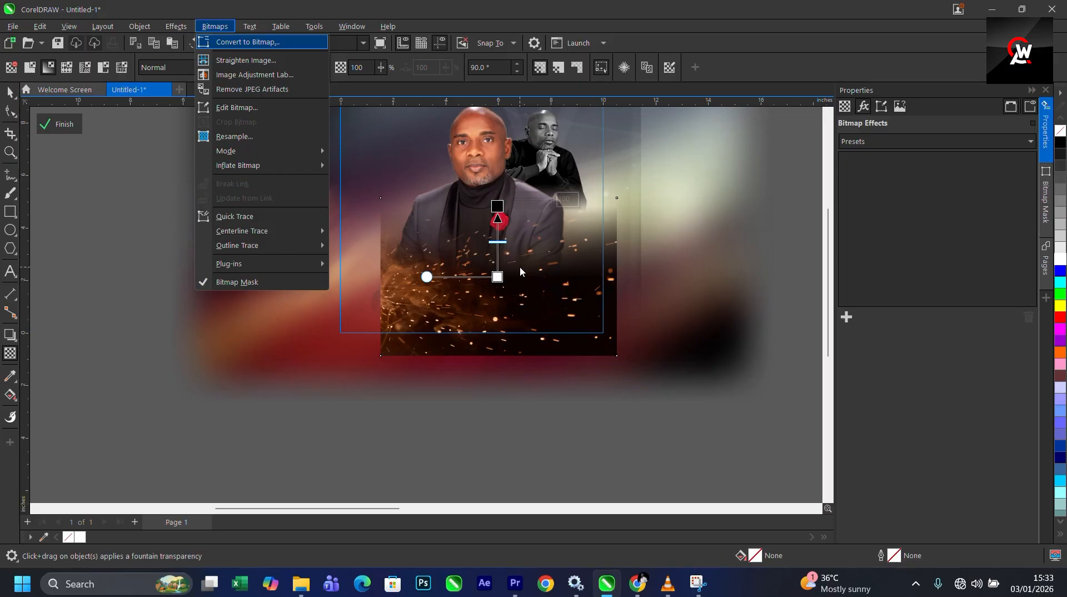
{"action": "key", "text": "Escape"}
- Reapply the sparks image's fountain transparency horizontally at 180 degrees, fading toward the left
{"action": "left_click_drag", "start_coordinate": [458, 294], "coordinate": [291, 293]}
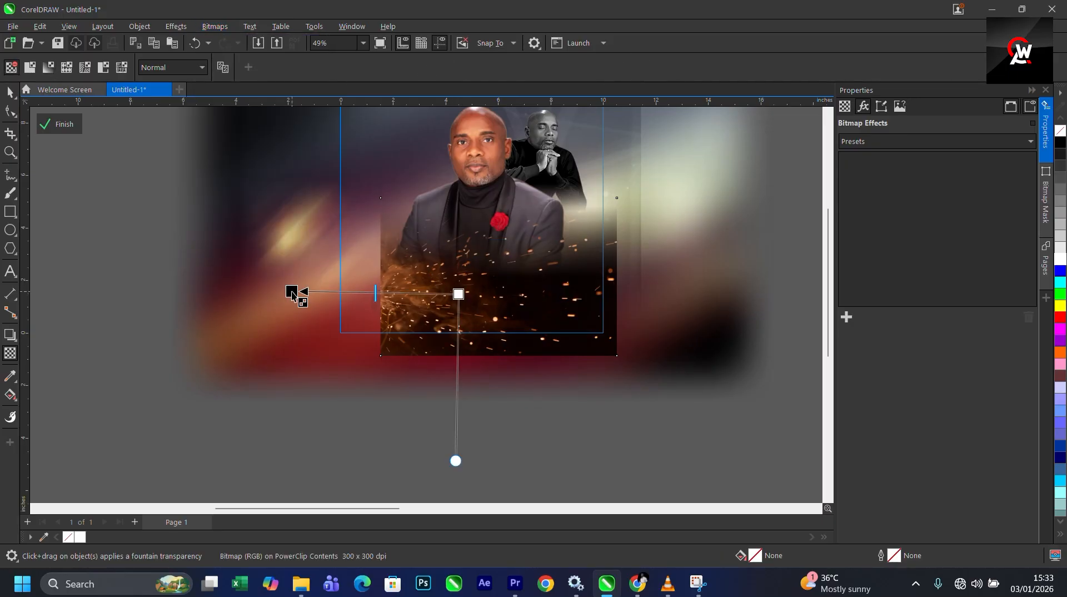
{"action": "left_click_drag", "start_coordinate": [459, 294], "coordinate": [498, 291]}
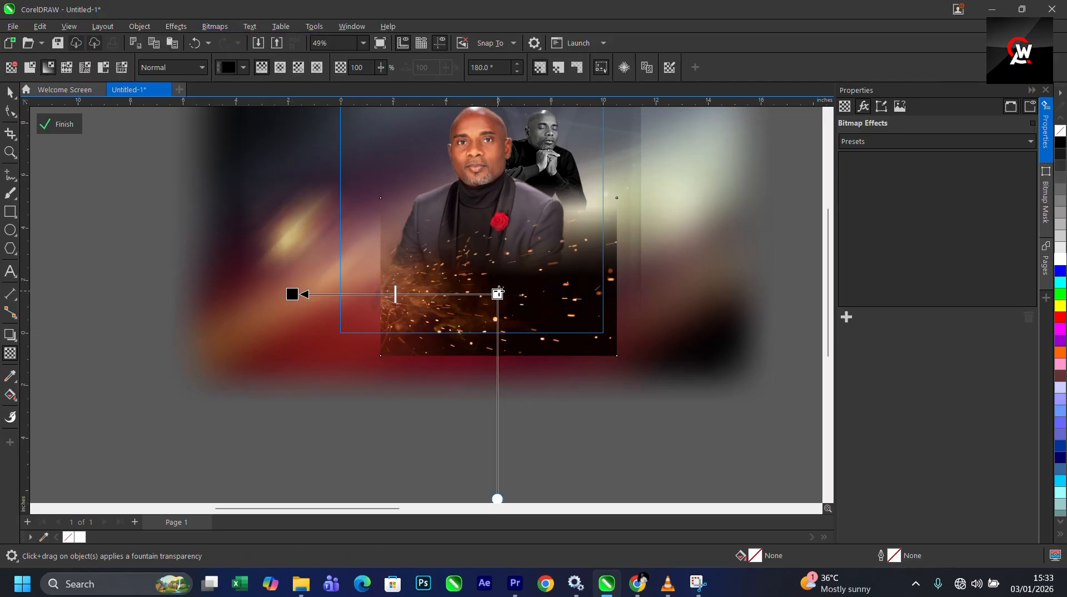
{"action": "left_click_drag", "start_coordinate": [291, 294], "coordinate": [380, 295]}
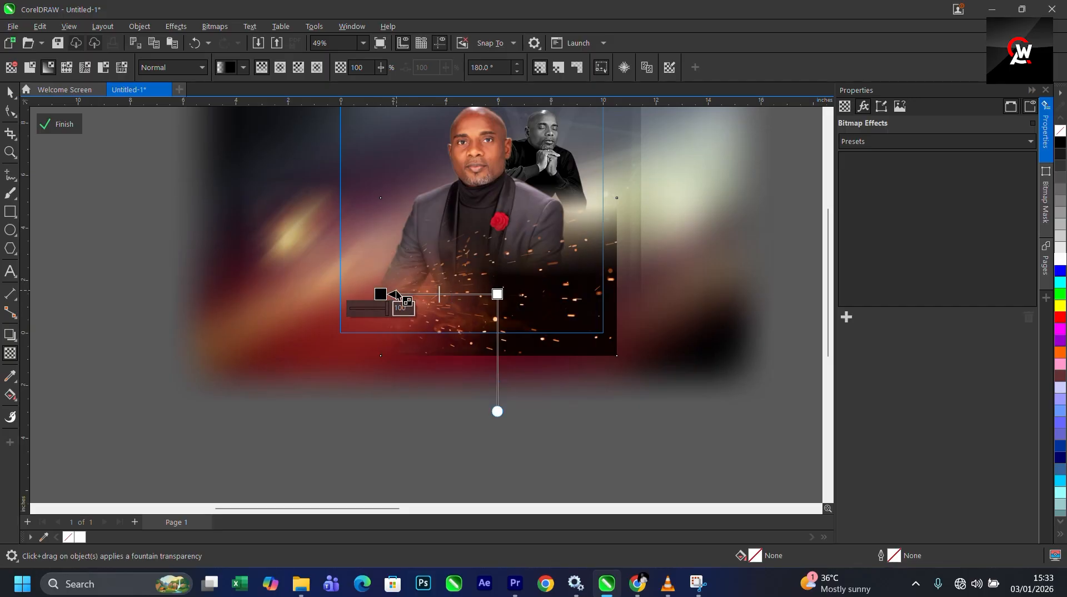
{"action": "key", "text": "alt+b"}
{"action": "key", "text": "Escape"}
{"action": "key", "text": "Escape"}
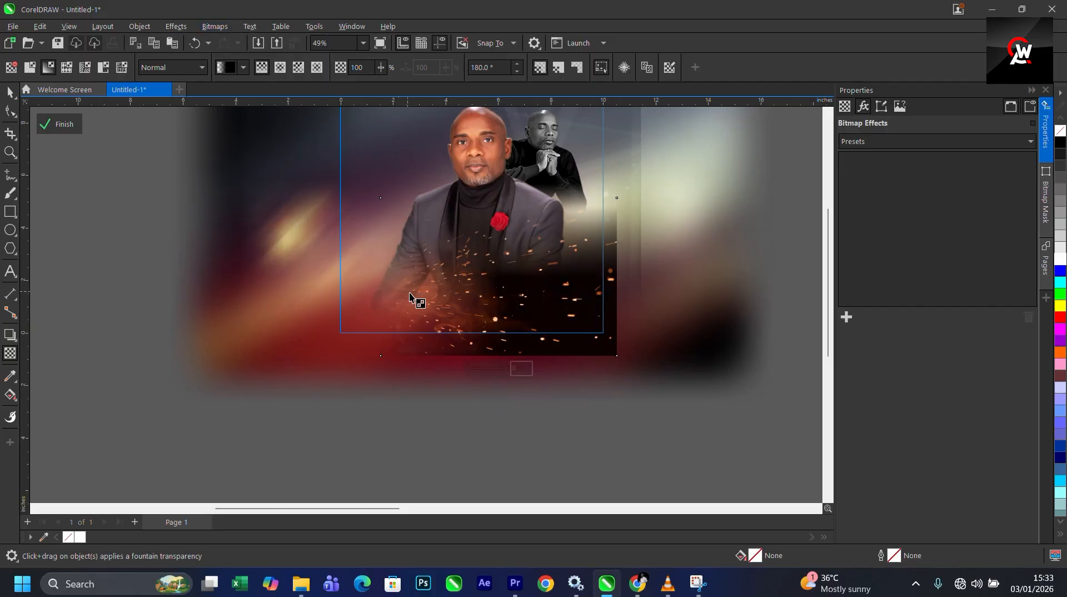
- Set the sparks image's transparency merge mode to Screen with a transparency of 43
{"action": "left_click", "coordinate": [189, 68]}
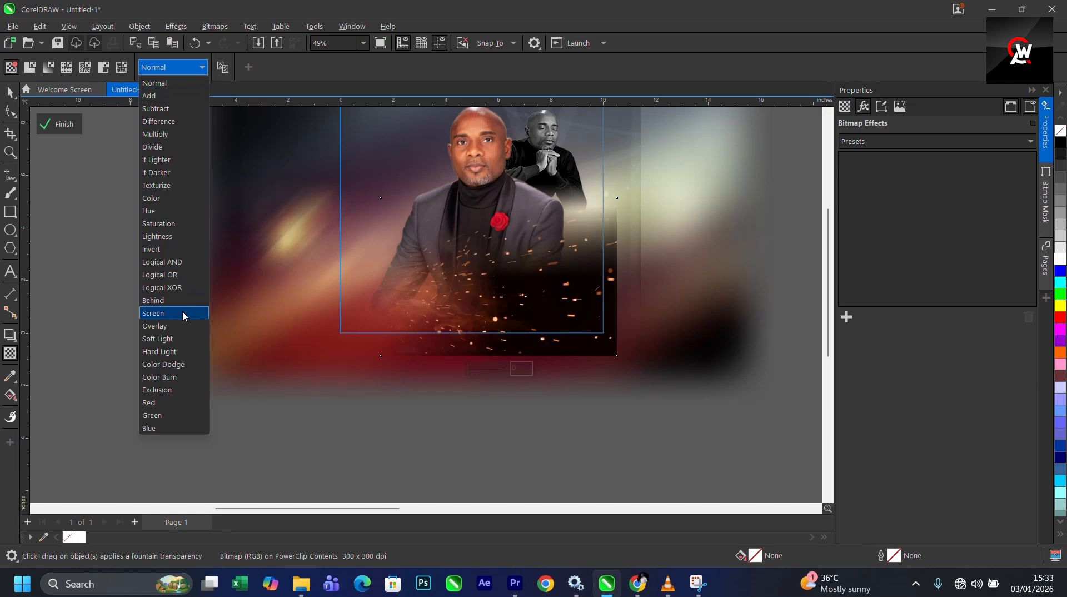
{"action": "left_click", "coordinate": [183, 315]}
{"action": "left_click", "coordinate": [6, 95]}
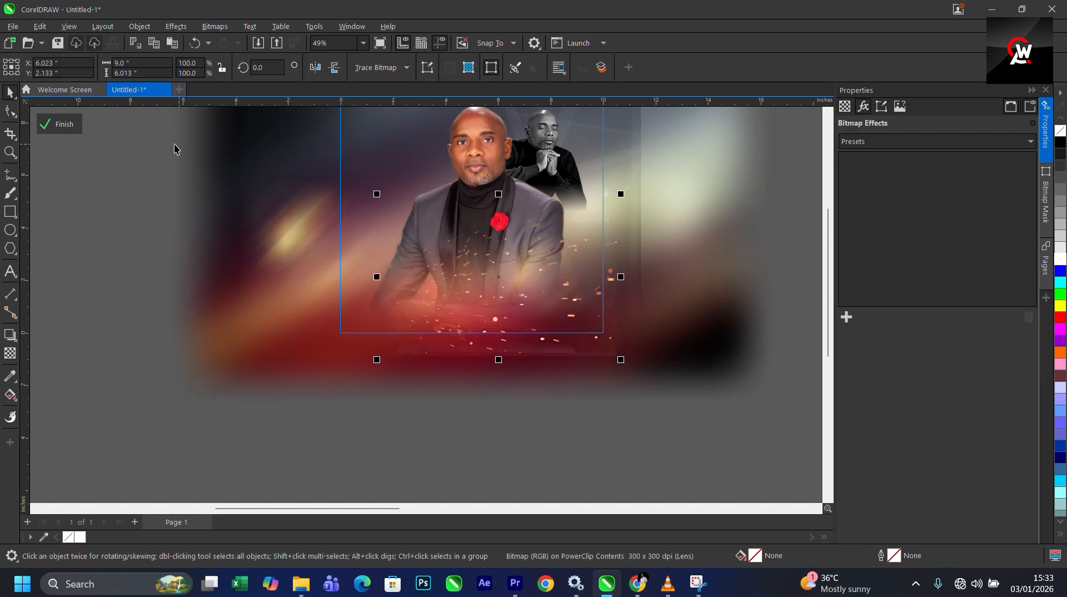
{"action": "left_click", "coordinate": [9, 351]}
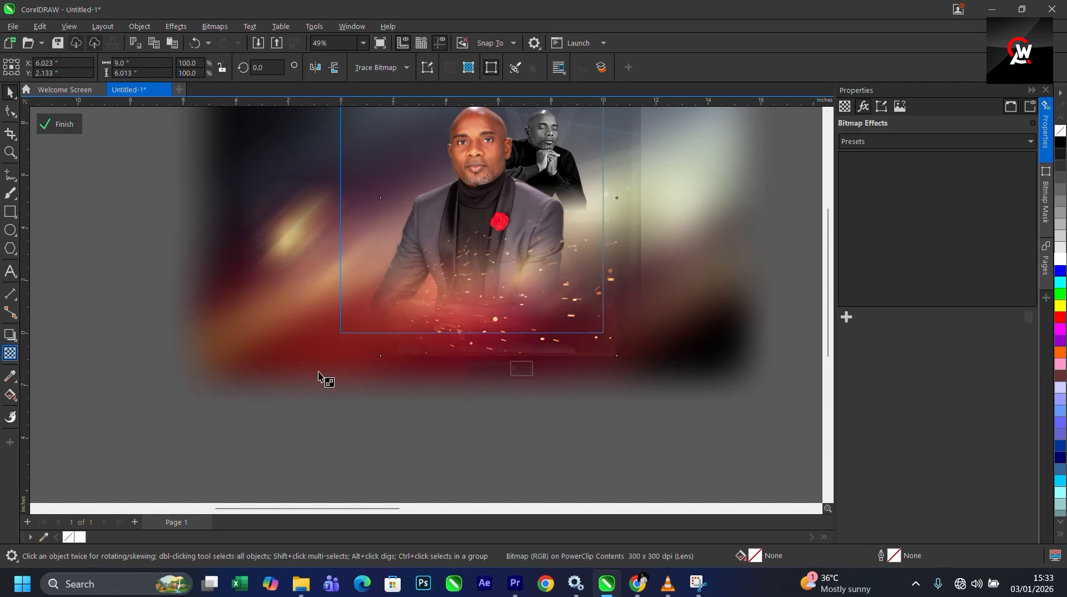
{"action": "left_click", "coordinate": [484, 370]}
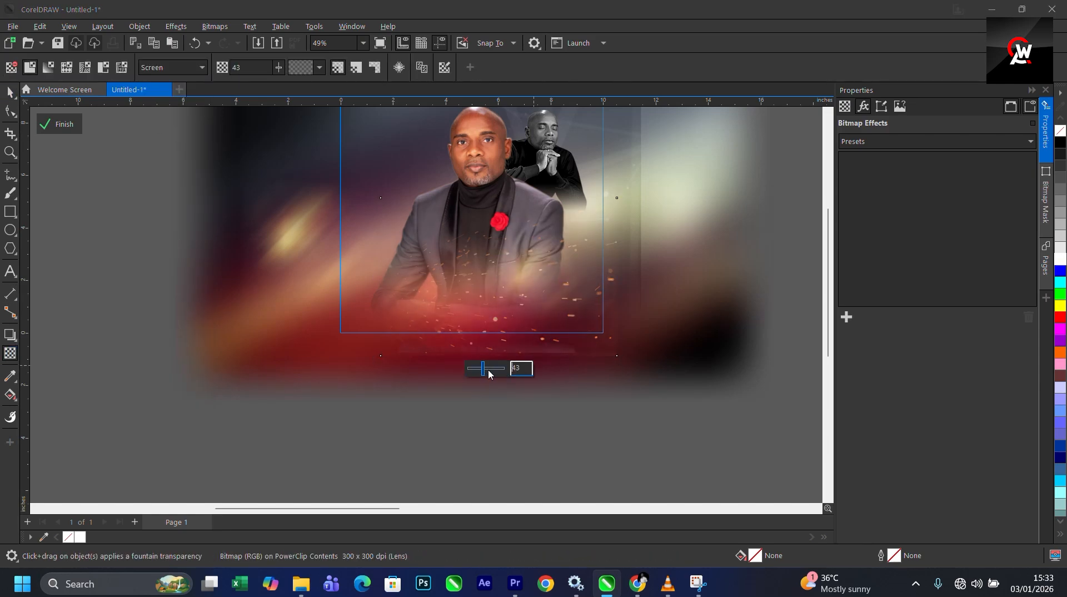
- Nudge the sparks image slightly and finish editing the PowerClip
{"action": "left_click", "coordinate": [10, 91]}
{"action": "left_click_drag", "start_coordinate": [514, 302], "coordinate": [517, 304]}
{"action": "left_click", "coordinate": [59, 124]}
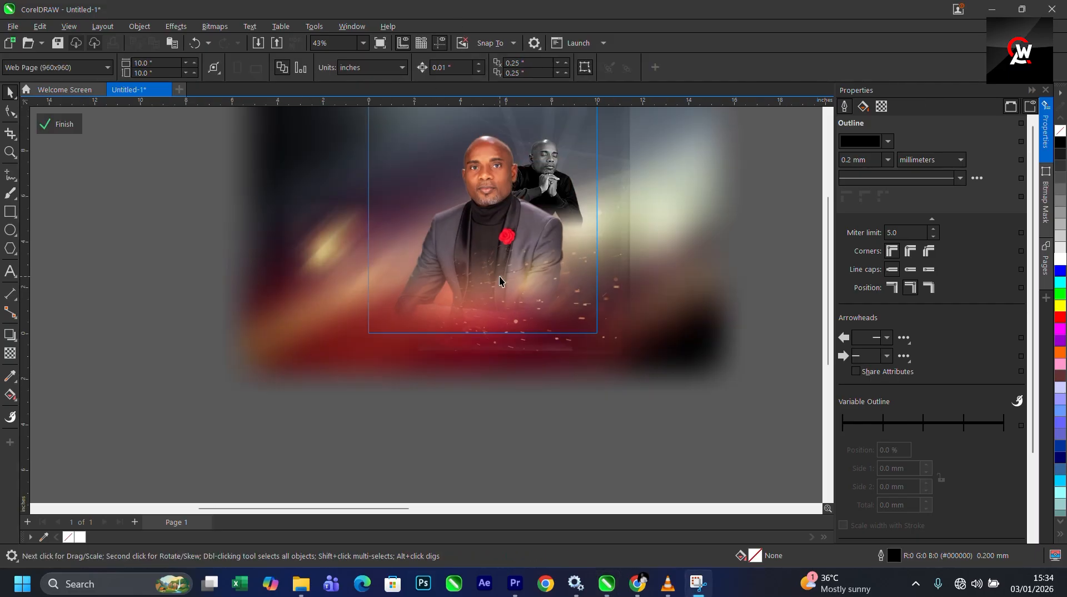
- Re-enter the PowerClip, shift the sparks image slightly right, and finish editing
{"action": "left_click", "coordinate": [549, 333]}
{"action": "scroll", "coordinate": [550, 333], "scroll_direction": "up", "scroll_amount": 2}
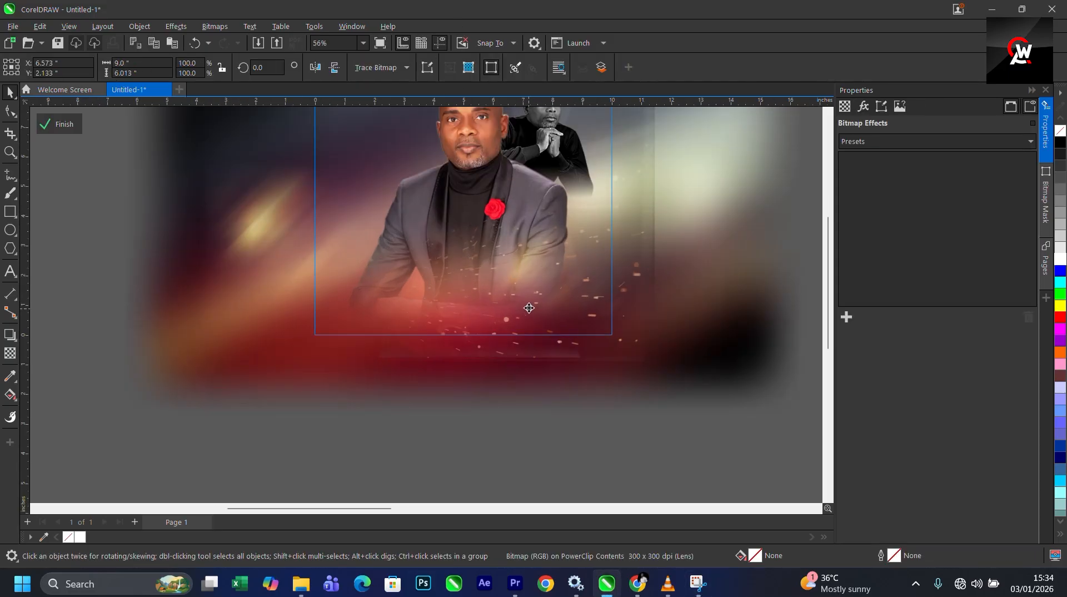
{"action": "left_click_drag", "start_coordinate": [528, 308], "coordinate": [558, 310]}
{"action": "left_click", "coordinate": [551, 304]}
{"action": "left_click", "coordinate": [557, 312]}
{"action": "left_click", "coordinate": [82, 118]}
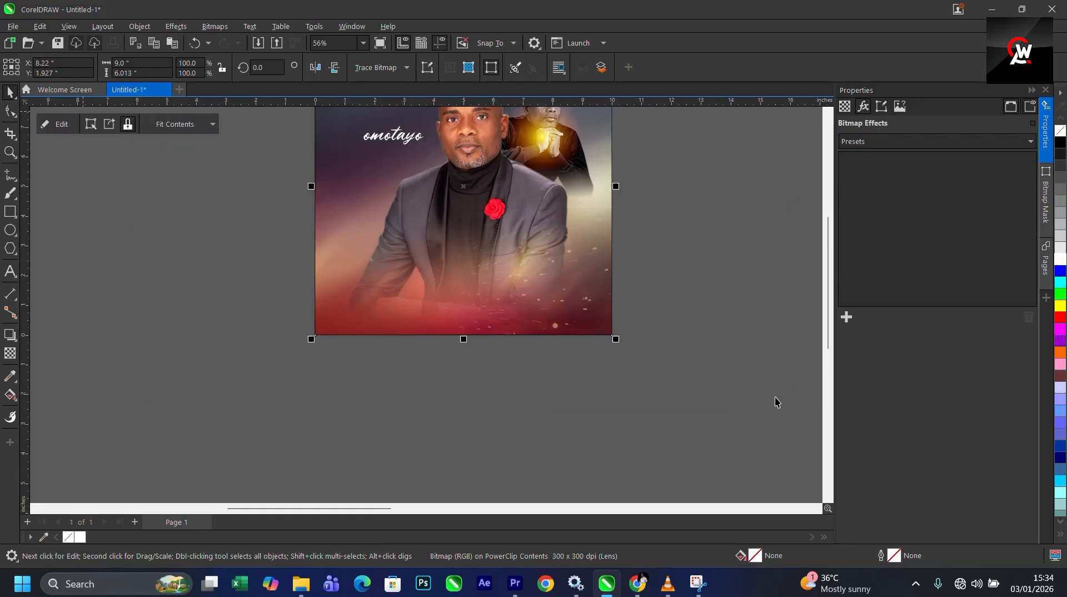
- Move the dark texture image upward on the pasteboard beside the page
{"action": "scroll", "coordinate": [638, 388], "scroll_direction": "down", "scroll_amount": 3}
{"action": "left_click", "coordinate": [209, 305]}
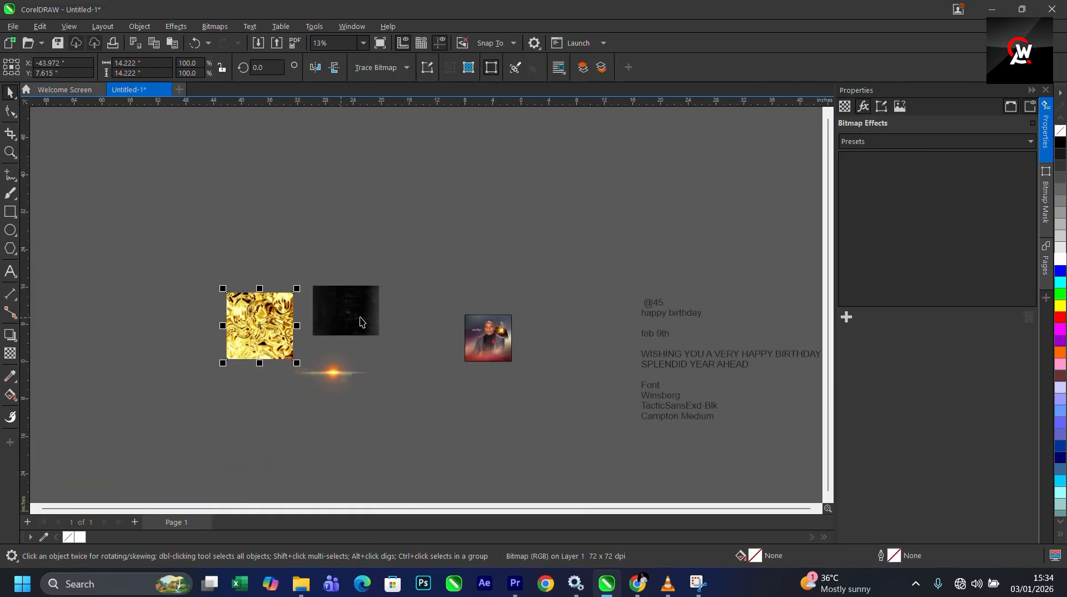
{"action": "left_click_drag", "start_coordinate": [350, 322], "coordinate": [353, 248]}
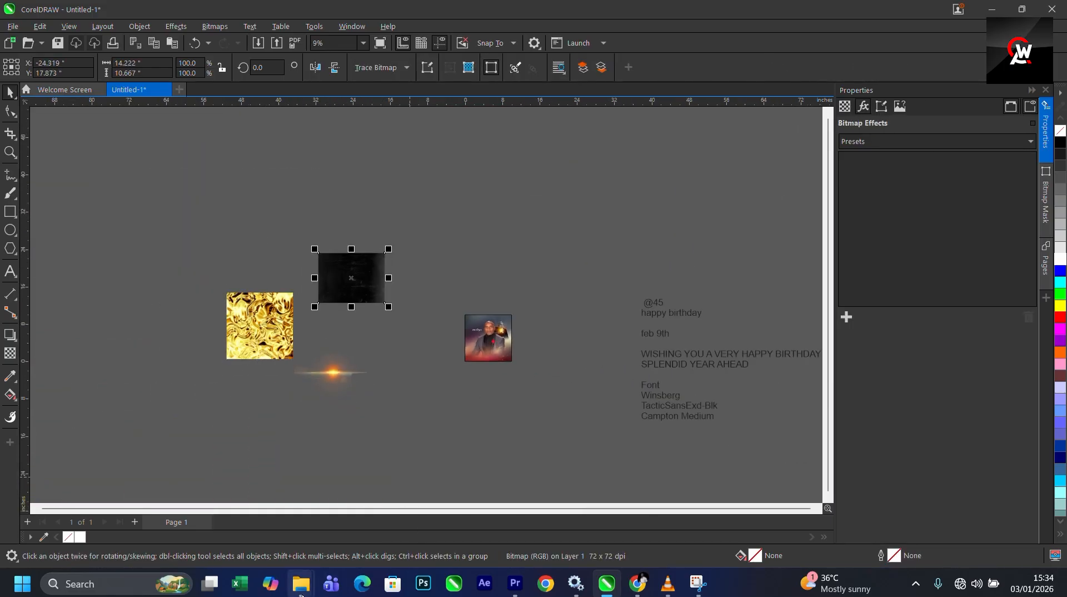
- Copy the palm-leaf-leaves-png-19 image from the project folder and paste it into the document
{"action": "mouse_move", "coordinate": [300, 584]}
{"action": "left_click", "coordinate": [397, 516]}
{"action": "left_click", "coordinate": [350, 258]}
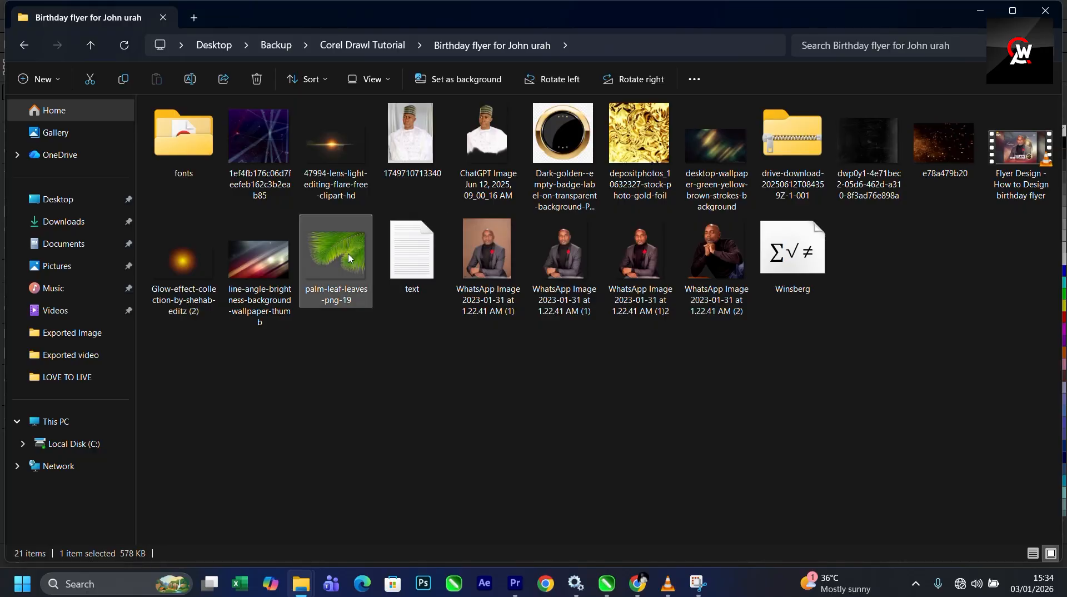
{"action": "left_click", "coordinate": [982, 10]}
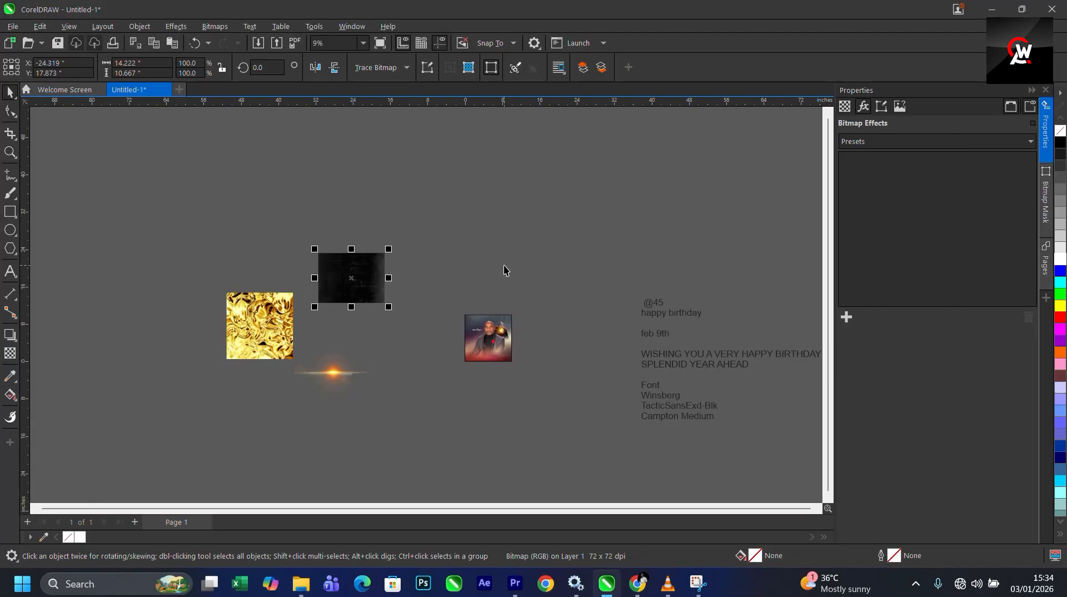
{"action": "key", "text": "ctrl+v"}
- Position the palm leaf at the flyer's top-left and scale it down to about 59.7%
{"action": "scroll", "coordinate": [488, 332], "scroll_direction": "up", "scroll_amount": 2}
{"action": "left_click_drag", "start_coordinate": [432, 310], "coordinate": [378, 292]}
{"action": "scroll", "coordinate": [399, 291], "scroll_direction": "up", "scroll_amount": 2}
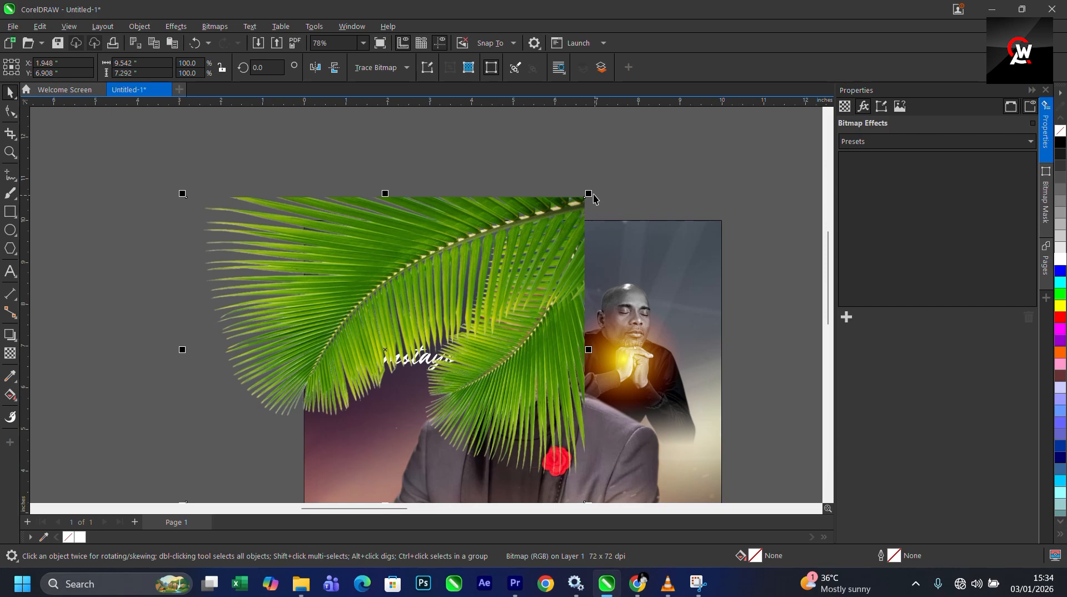
{"action": "left_click_drag", "start_coordinate": [589, 190], "coordinate": [478, 196]}
{"action": "scroll", "coordinate": [438, 300], "scroll_direction": "down", "scroll_amount": 2}
{"action": "scroll", "coordinate": [450, 280], "scroll_direction": "up", "scroll_amount": 2}
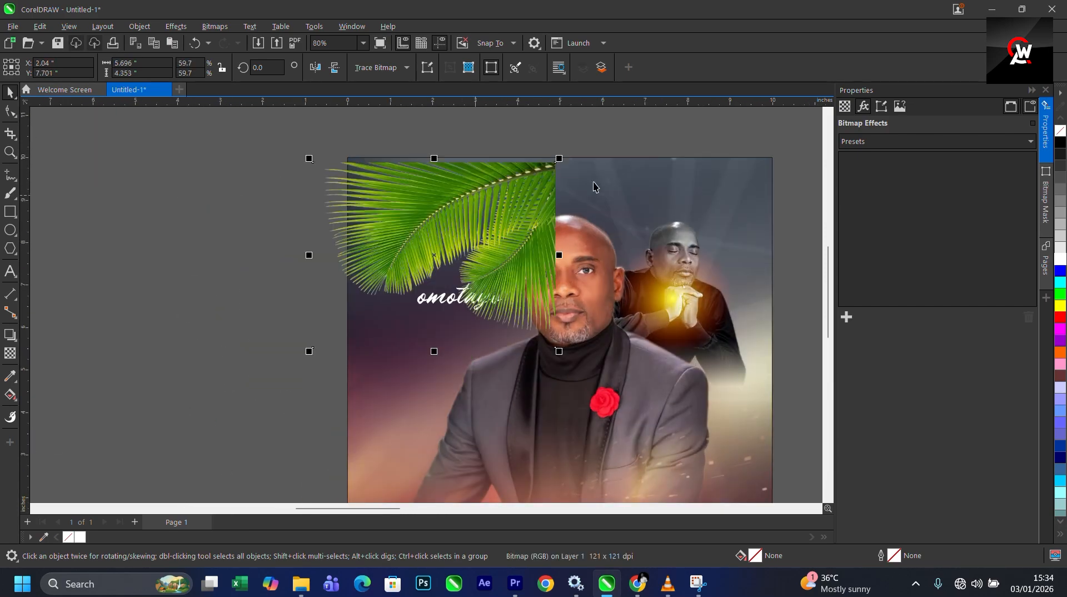
- Select the palm leaf and convert it to Grayscale (8-bit) bitmap mode
{"action": "left_click", "coordinate": [612, 172], "text": "shift"}
{"action": "key", "text": "t"}
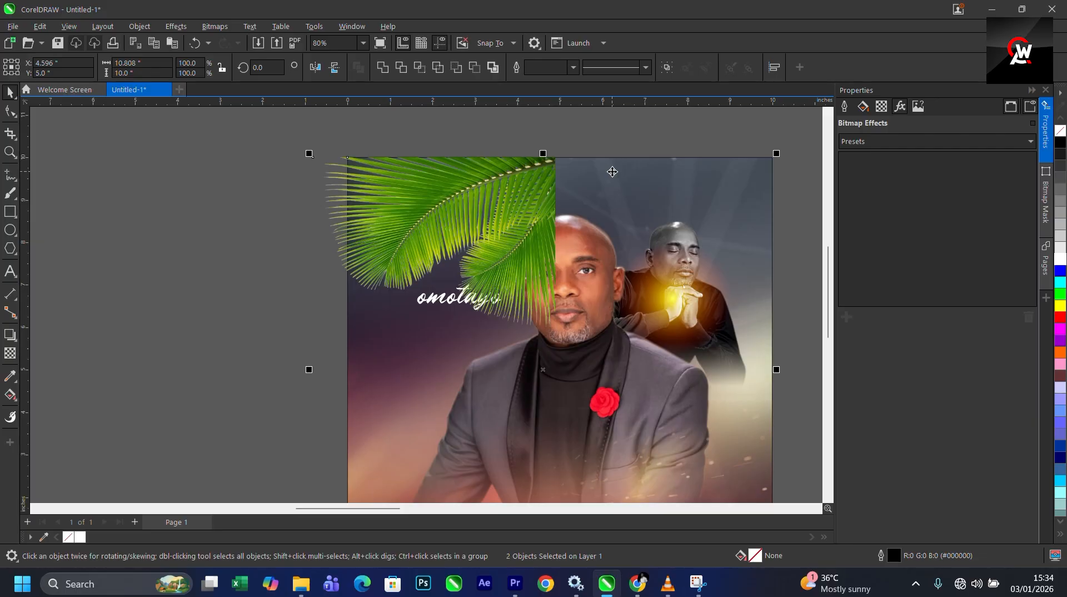
{"action": "left_click", "coordinate": [452, 196]}
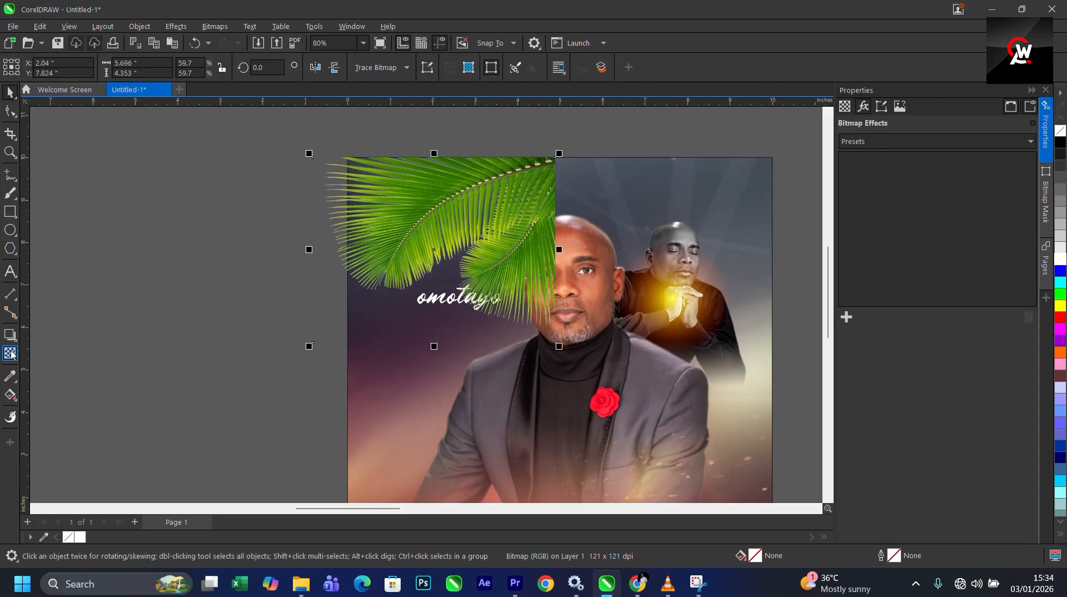
{"action": "left_click", "coordinate": [216, 28]}
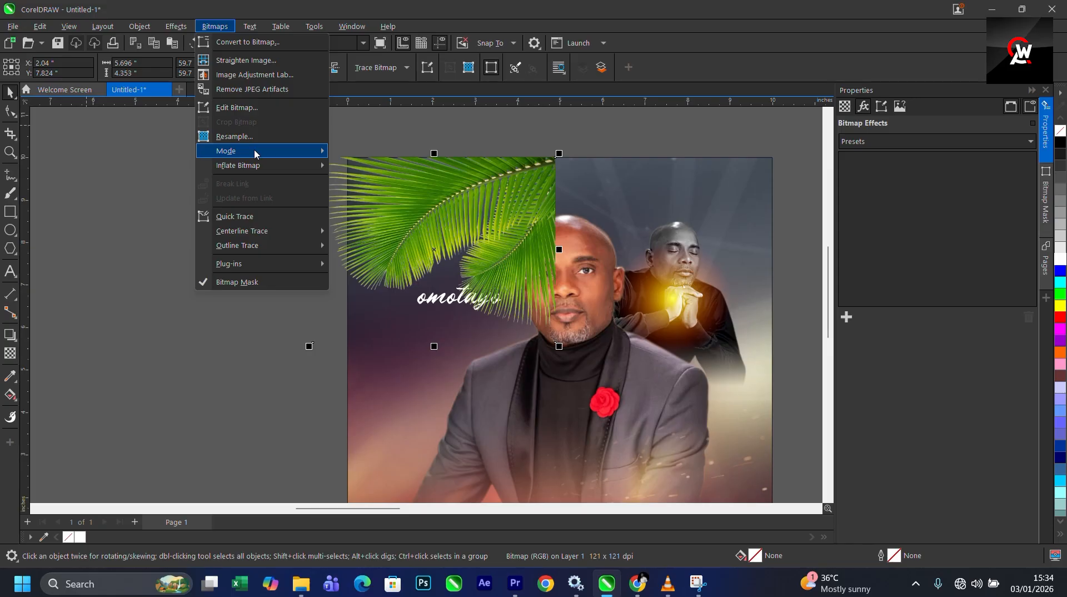
{"action": "mouse_move", "coordinate": [255, 154]}
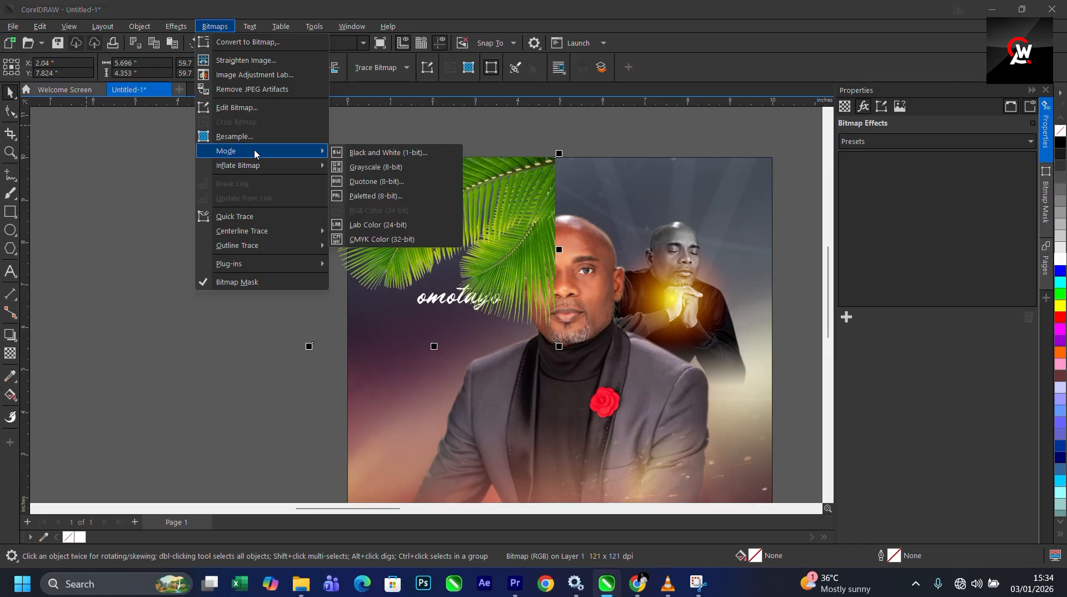
{"action": "left_click", "coordinate": [376, 167]}
- PowerClip the palm leaf inside the flyer frame
{"action": "scroll", "coordinate": [495, 191], "scroll_direction": "down", "scroll_amount": 4}
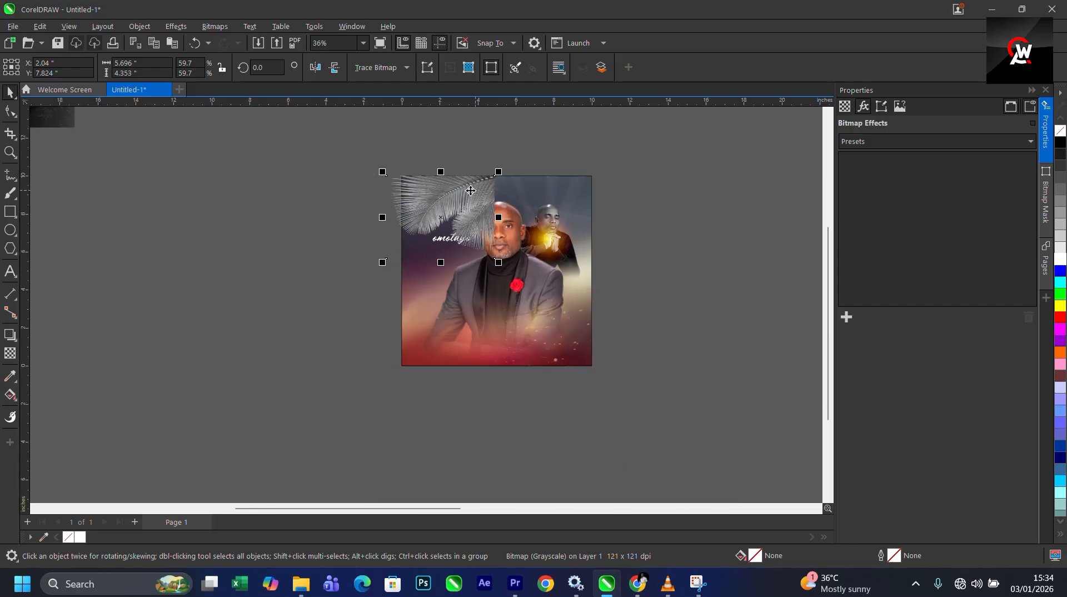
{"action": "right_click", "coordinate": [471, 178]}
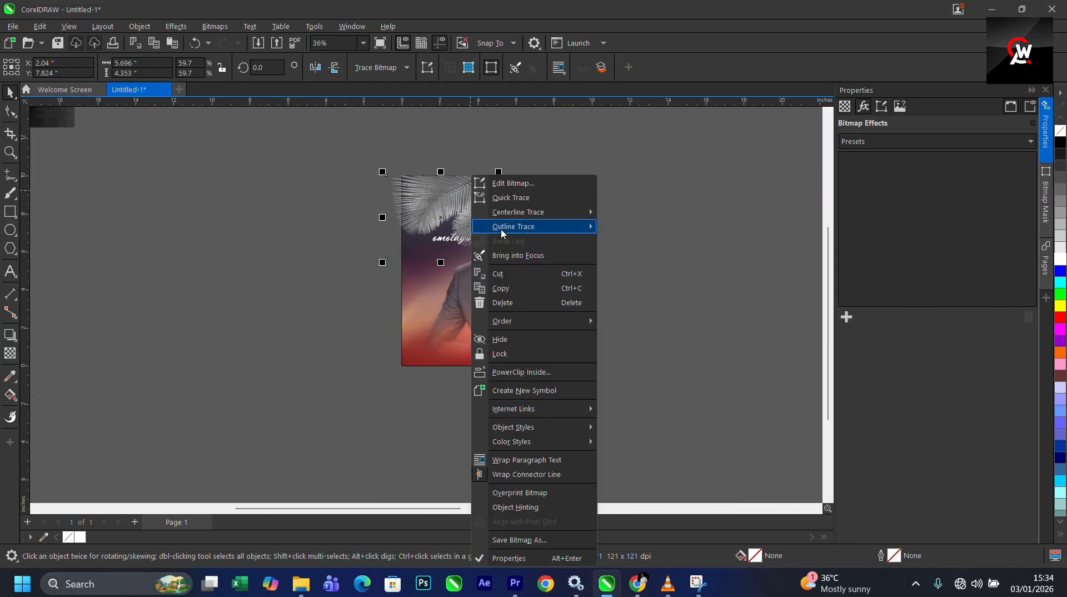
{"action": "left_click", "coordinate": [521, 372]}
{"action": "left_click", "coordinate": [564, 177]}
- Edit the PowerClip, scale the palm leaf to 36% and place it in the top-left corner, then finish
{"action": "right_click", "coordinate": [558, 178]}
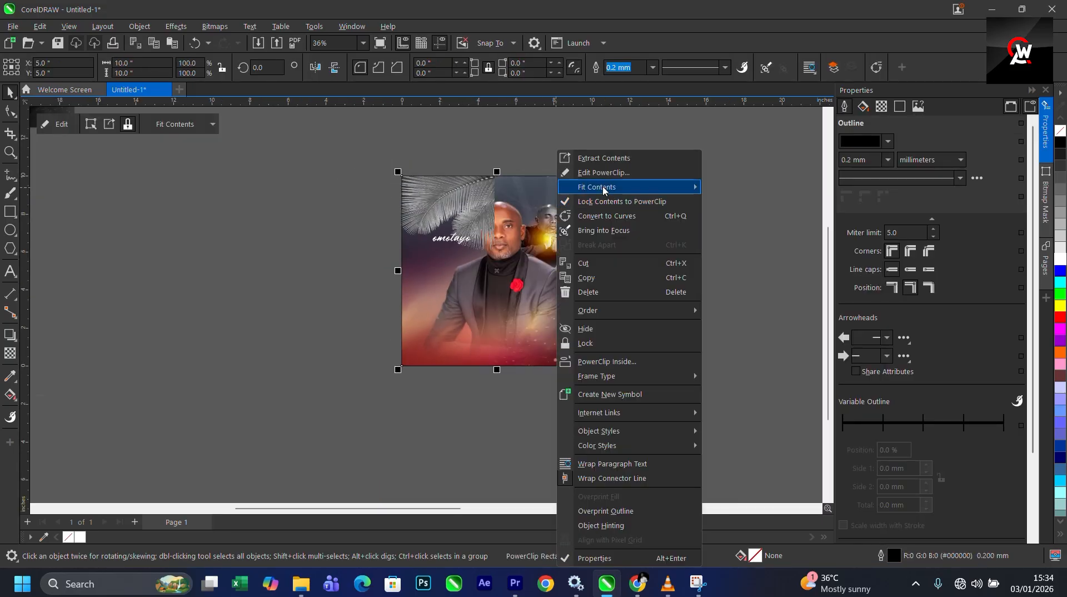
{"action": "left_click", "coordinate": [583, 186]}
{"action": "scroll", "coordinate": [471, 196], "scroll_direction": "up", "scroll_amount": 1}
{"action": "left_click_drag", "start_coordinate": [471, 197], "coordinate": [441, 192]}
{"action": "left_click_drag", "start_coordinate": [485, 154], "coordinate": [412, 209]}
{"action": "left_click_drag", "start_coordinate": [359, 253], "coordinate": [389, 188]}
{"action": "scroll", "coordinate": [425, 204], "scroll_direction": "up", "scroll_amount": 2}
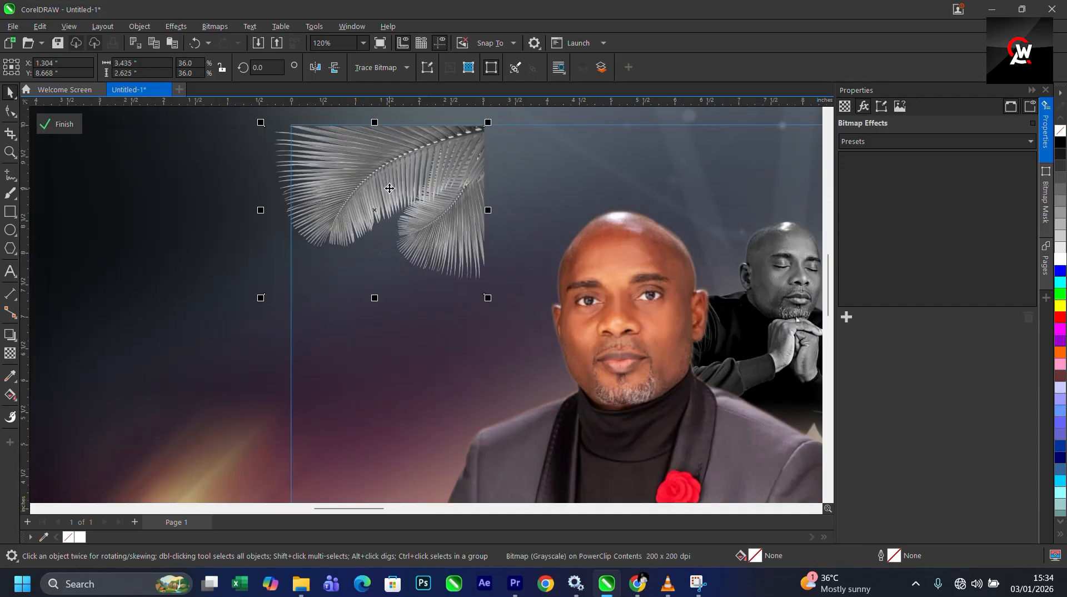
{"action": "left_click", "coordinate": [63, 124]}
- Re-enter the PowerClip and mirror the palm leaf horizontally
{"action": "scroll", "coordinate": [398, 261], "scroll_direction": "down", "scroll_amount": 4}
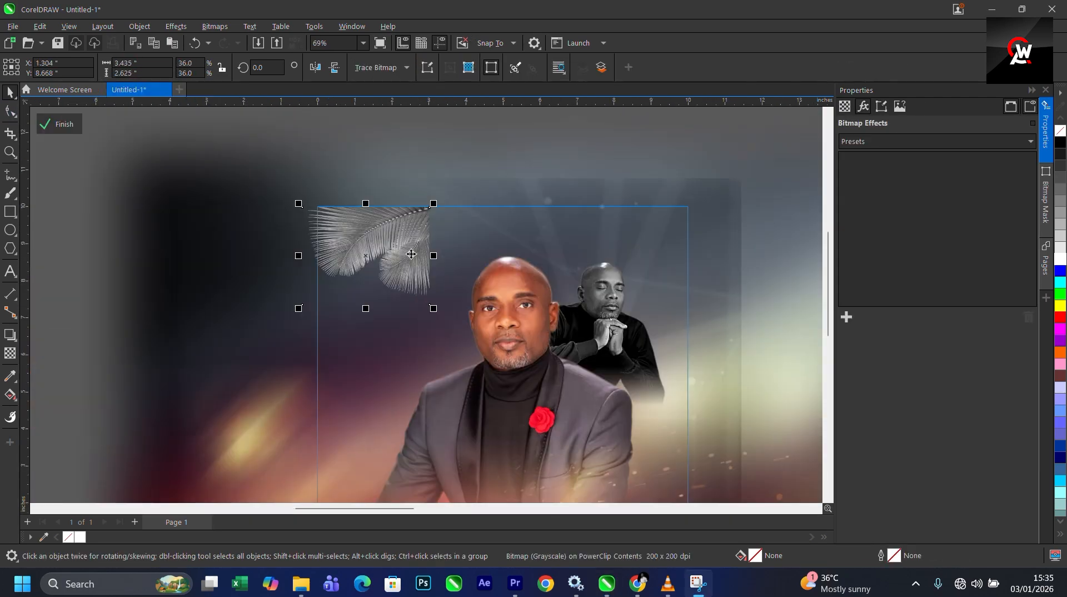
{"action": "left_click", "coordinate": [411, 254]}
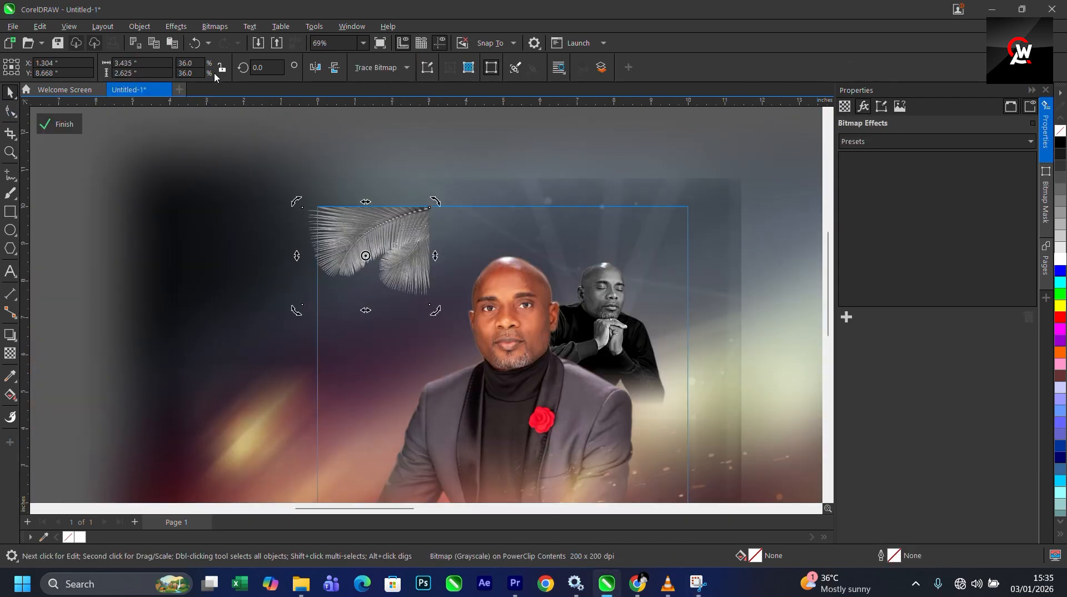
{"action": "left_click", "coordinate": [314, 67]}
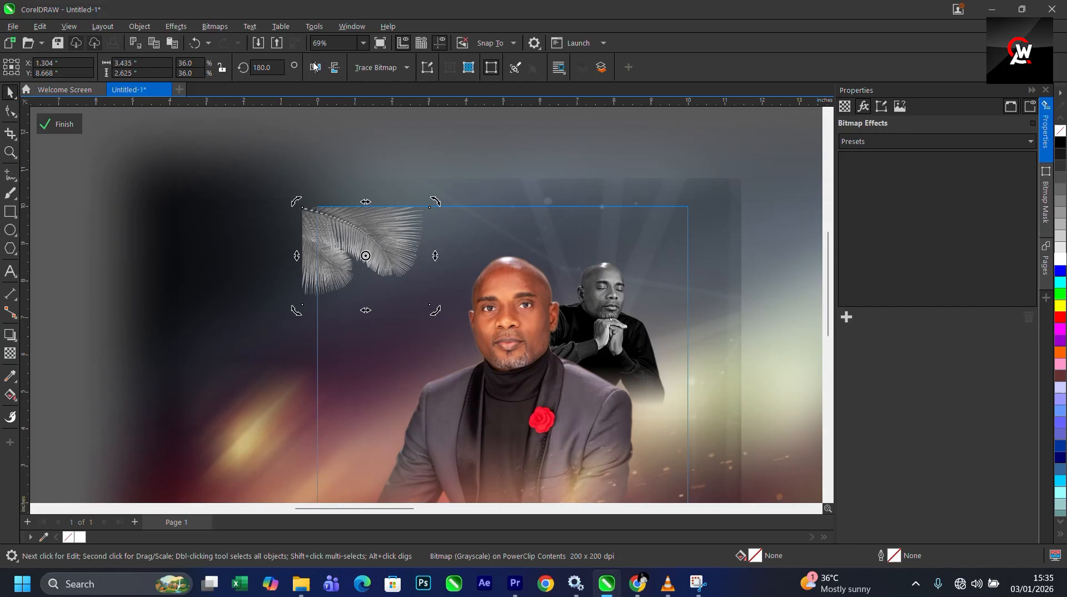
{"action": "left_click", "coordinate": [377, 233]}
- Enlarge the palm leaf to about 45.1% in the top-left corner
{"action": "scroll", "coordinate": [377, 233], "scroll_direction": "up", "scroll_amount": 4}
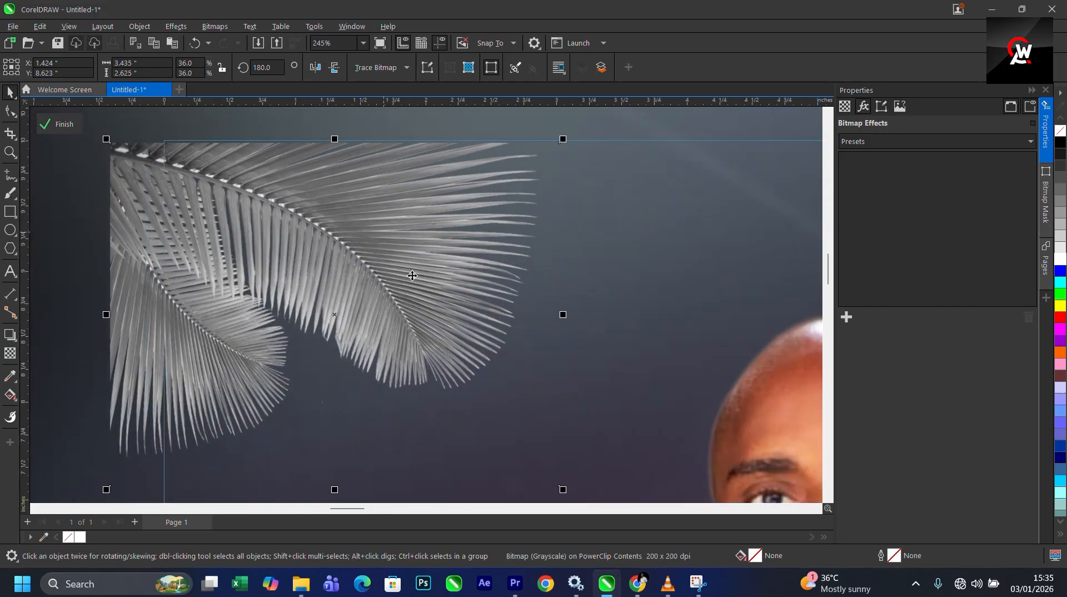
{"action": "scroll", "coordinate": [445, 273], "scroll_direction": "down", "scroll_amount": 3}
{"action": "key", "text": "ctrl+z"}
{"action": "left_click_drag", "start_coordinate": [516, 373], "coordinate": [564, 409]}
{"action": "left_click_drag", "start_coordinate": [456, 319], "coordinate": [457, 319]}
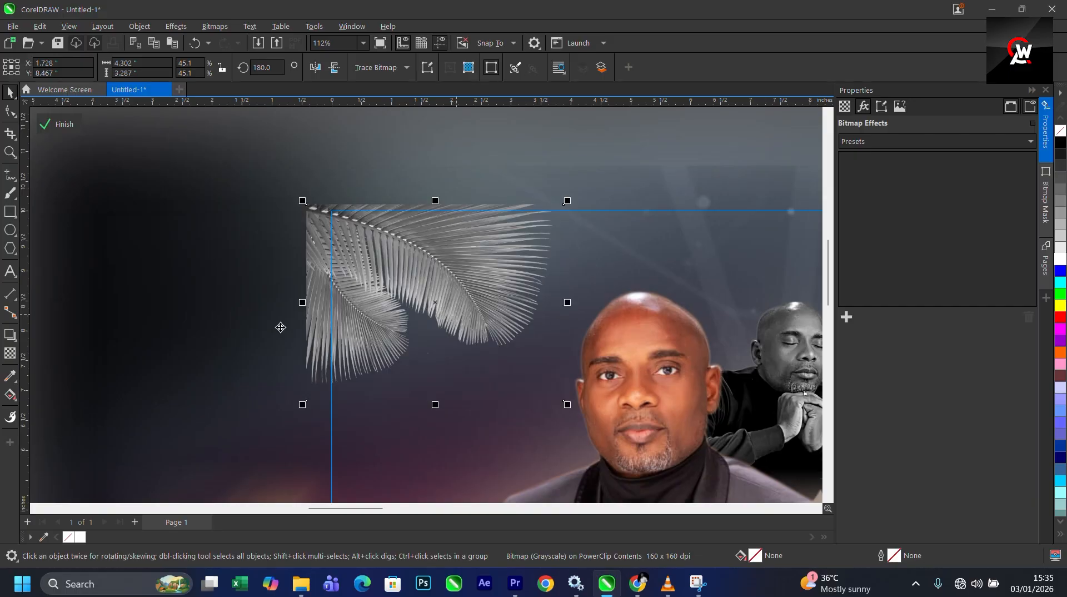
- Set the palm leaf's transparency merge mode to Overlay and finish editing the PowerClip
{"action": "left_click", "coordinate": [7, 354]}
{"action": "left_click", "coordinate": [156, 68]}
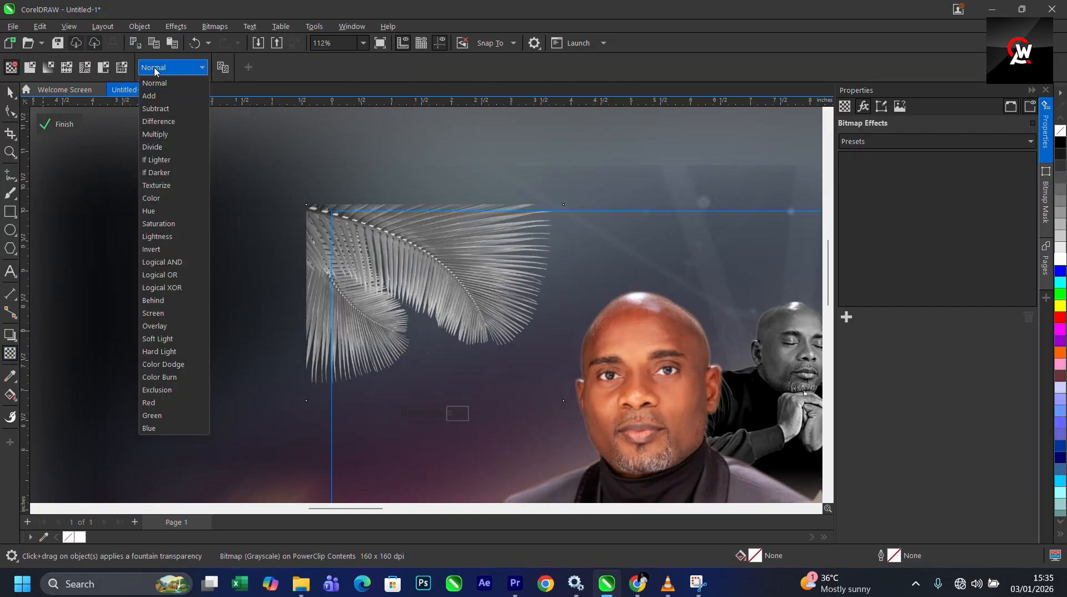
{"action": "left_click", "coordinate": [161, 326]}
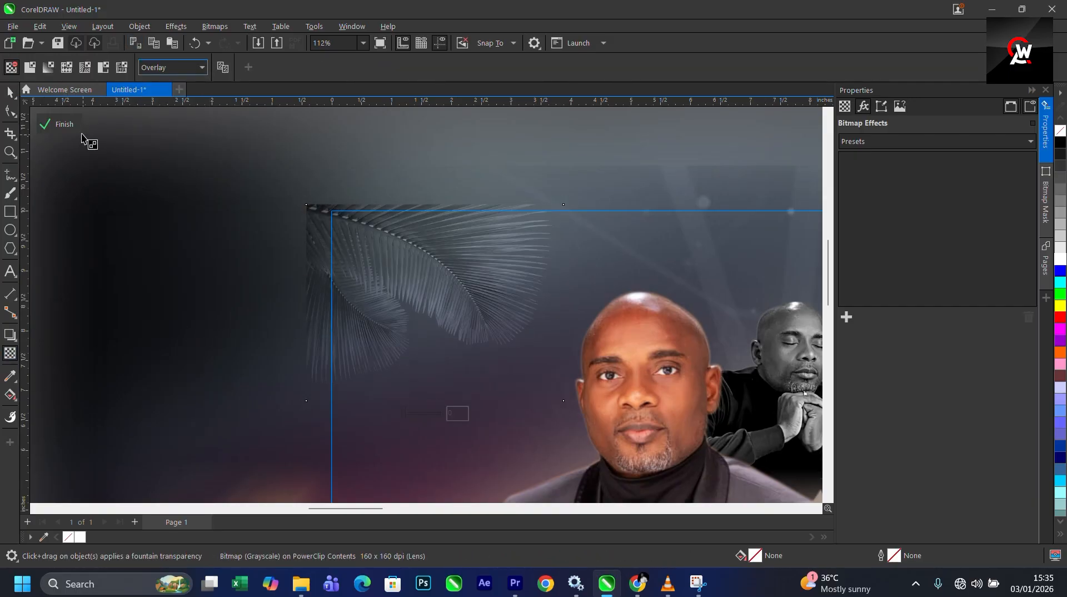
{"action": "left_click", "coordinate": [51, 127]}
{"action": "scroll", "coordinate": [431, 225], "scroll_direction": "down", "scroll_amount": 3}
- Capitalize the first letter of the script name text beside the man's face
{"action": "left_click", "coordinate": [366, 234]}
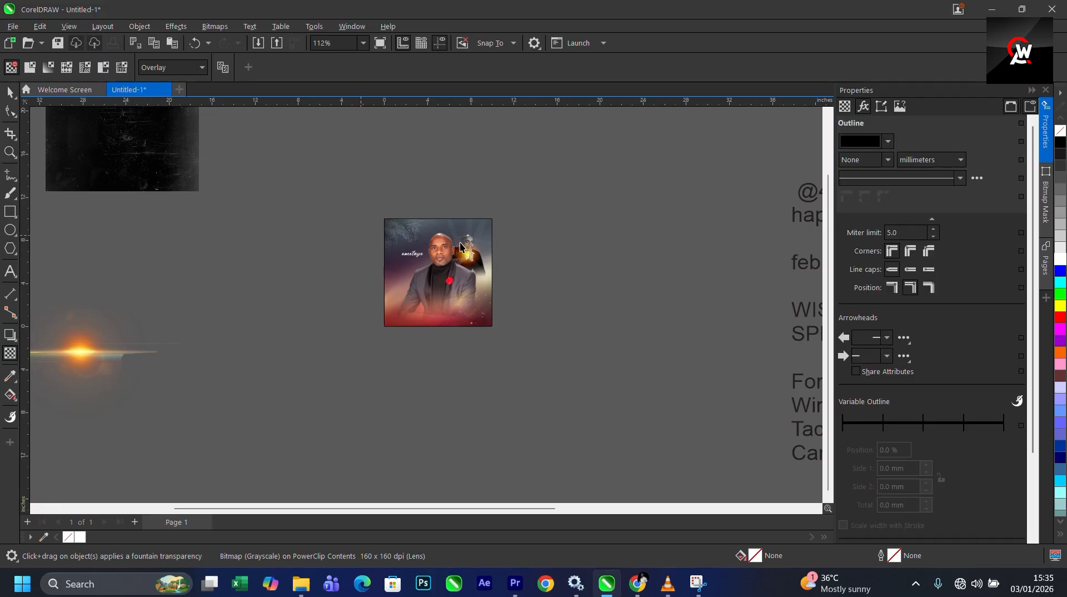
{"action": "scroll", "coordinate": [458, 243], "scroll_direction": "up", "scroll_amount": 2}
{"action": "scroll", "coordinate": [150, 184], "scroll_direction": "up", "scroll_amount": 2}
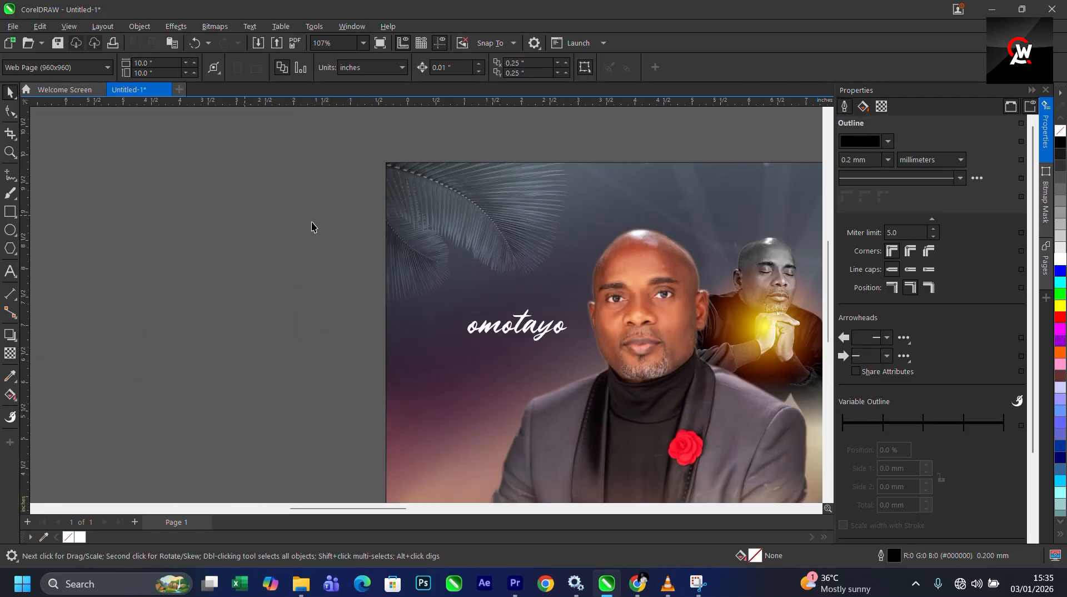
{"action": "scroll", "coordinate": [312, 226], "scroll_direction": "down", "scroll_amount": 2}
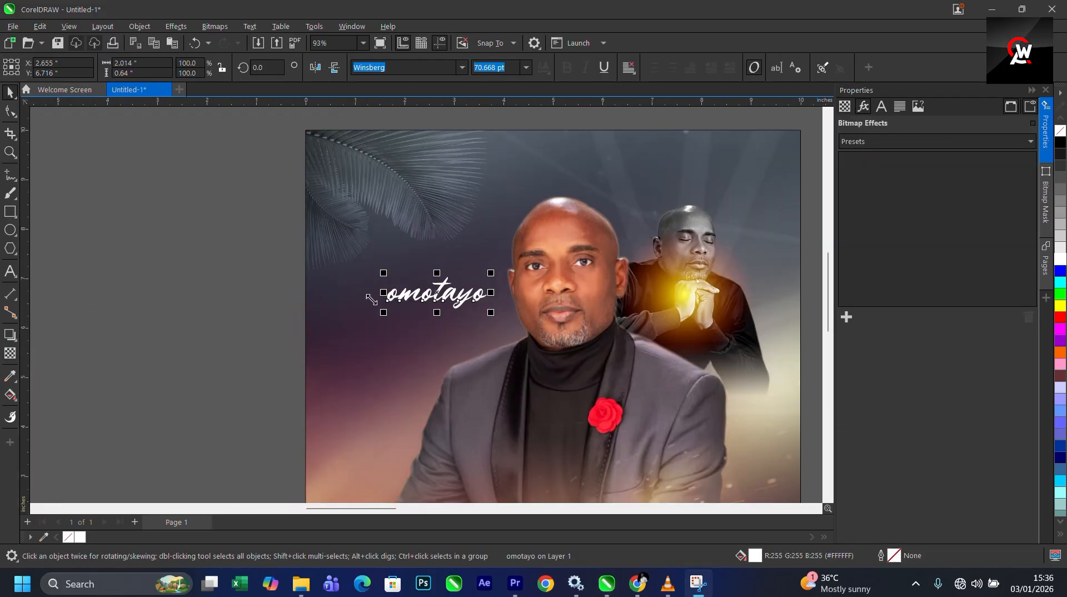
{"action": "scroll", "coordinate": [380, 308], "scroll_direction": "up", "scroll_amount": 2}
{"action": "double_click", "coordinate": [421, 294]}
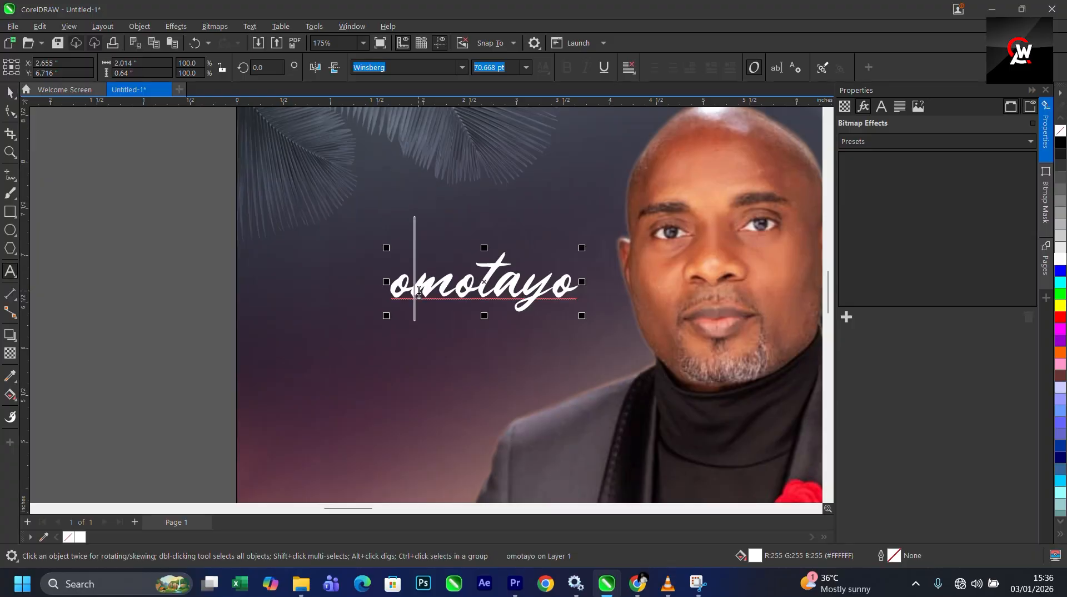
{"action": "key", "text": "BackSpace"}
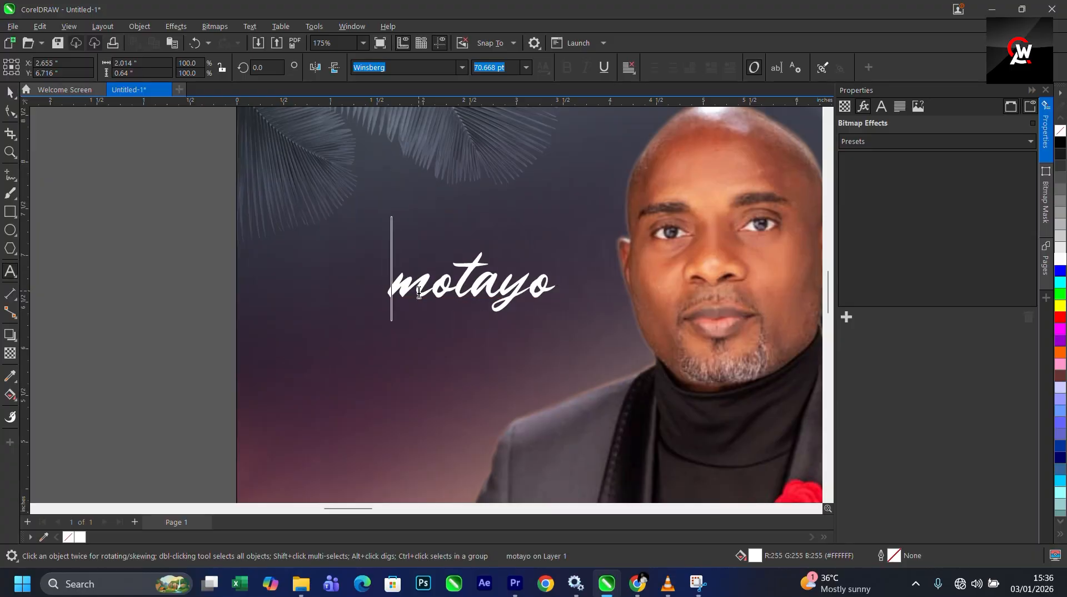
{"action": "type", "text": "O"}
{"action": "key", "text": "ctrl+space"}
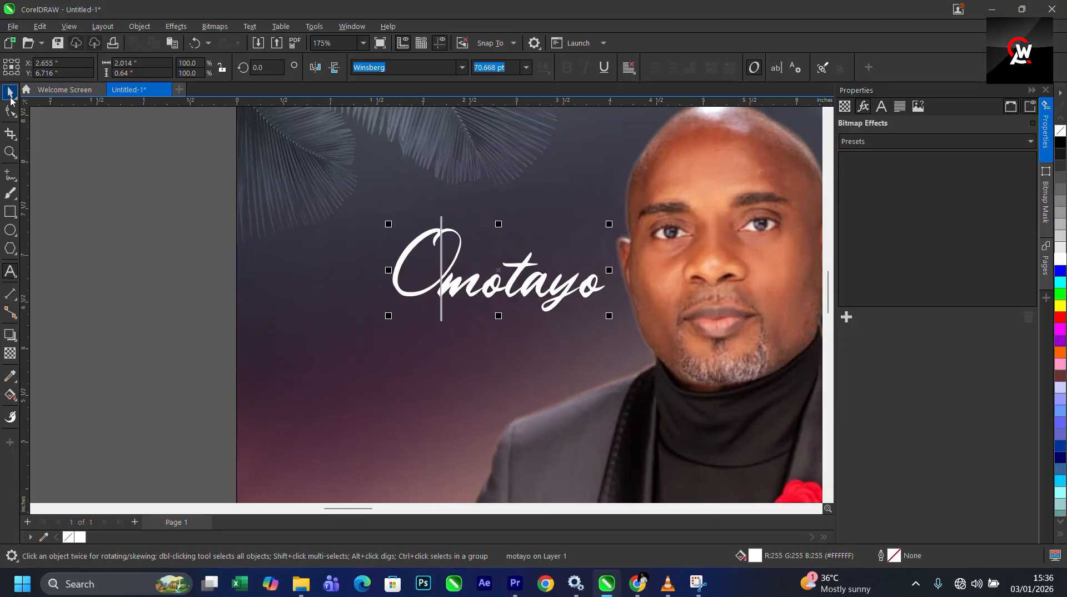
- Move the name text slightly left and down
{"action": "scroll", "coordinate": [384, 231], "scroll_direction": "down", "scroll_amount": 2}
{"action": "mouse_move", "coordinate": [466, 261]}
{"action": "left_mouse_down"}
{"action": "mouse_move", "coordinate": [431, 273]}
{"action": "mouse_move", "coordinate": [448, 272]}
{"action": "left_mouse_up"}
{"action": "scroll", "coordinate": [469, 184], "scroll_direction": "down", "scroll_amount": 2}
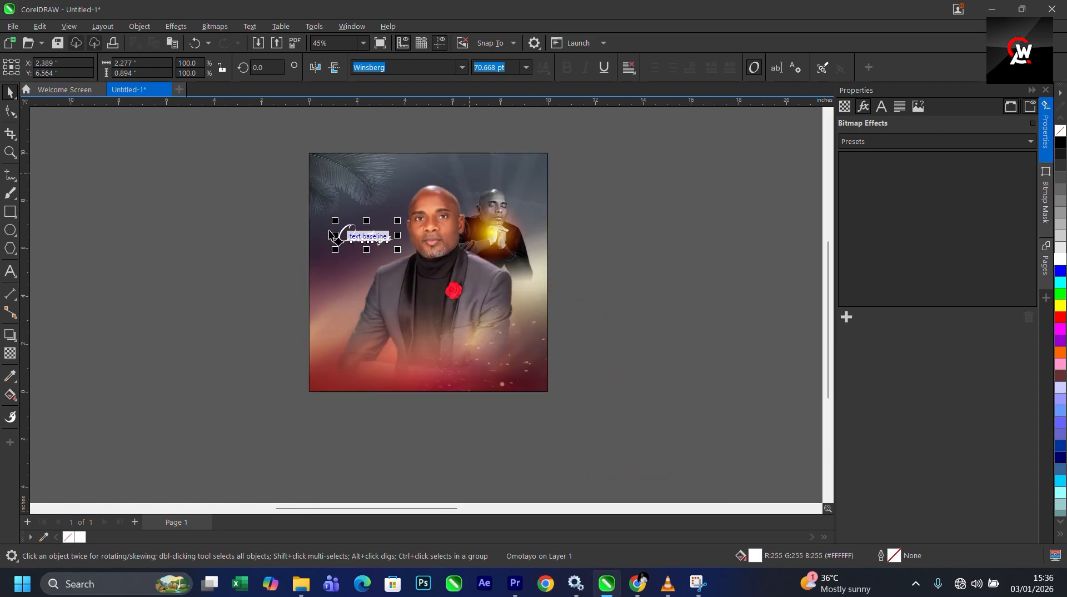
- Cut the happy birthday line out of the notes text block beside the page
{"action": "scroll", "coordinate": [527, 265], "scroll_direction": "down", "scroll_amount": 4}
{"action": "scroll", "coordinate": [628, 273], "scroll_direction": "up", "scroll_amount": 2}
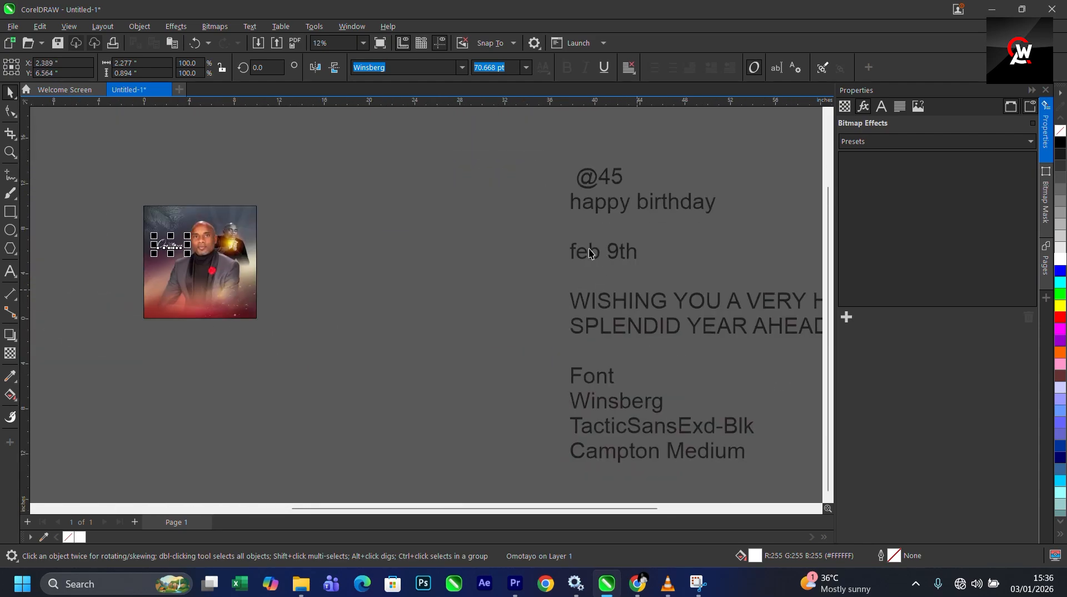
{"action": "left_click", "coordinate": [610, 216]}
{"action": "double_click", "coordinate": [567, 210]}
{"action": "left_click_drag", "start_coordinate": [566, 210], "coordinate": [762, 193]}
{"action": "key", "text": "ctrl+c"}
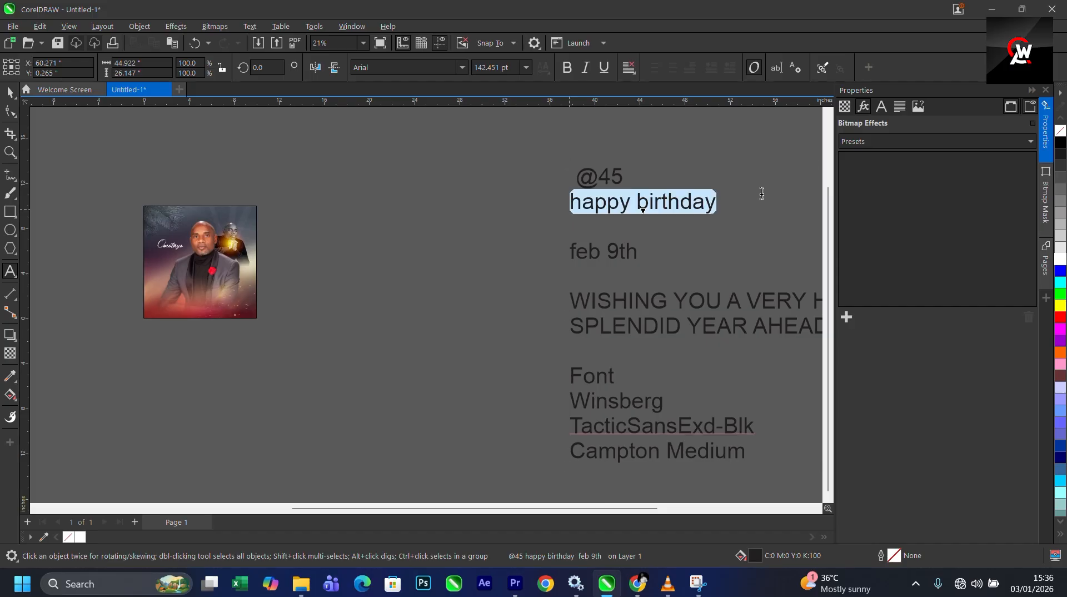
{"action": "key", "text": "BackSpace"}
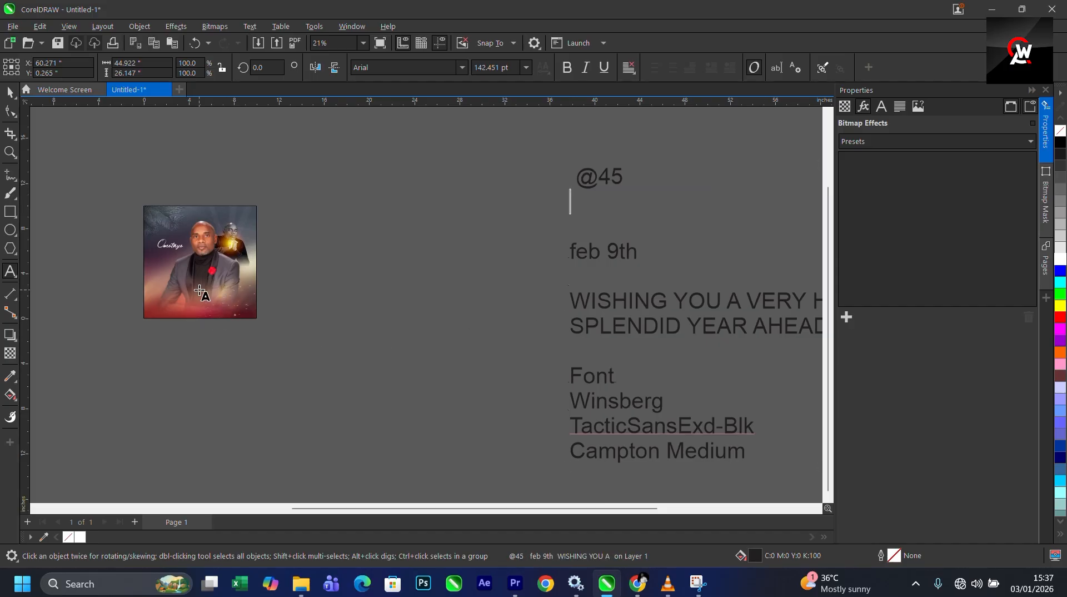
- Paste happy birthday onto the flyer, split it onto two lines and right-align it
{"action": "left_click", "coordinate": [192, 289]}
{"action": "key", "text": "ctrl+v"}
{"action": "scroll", "coordinate": [317, 282], "scroll_direction": "up", "scroll_amount": 3}
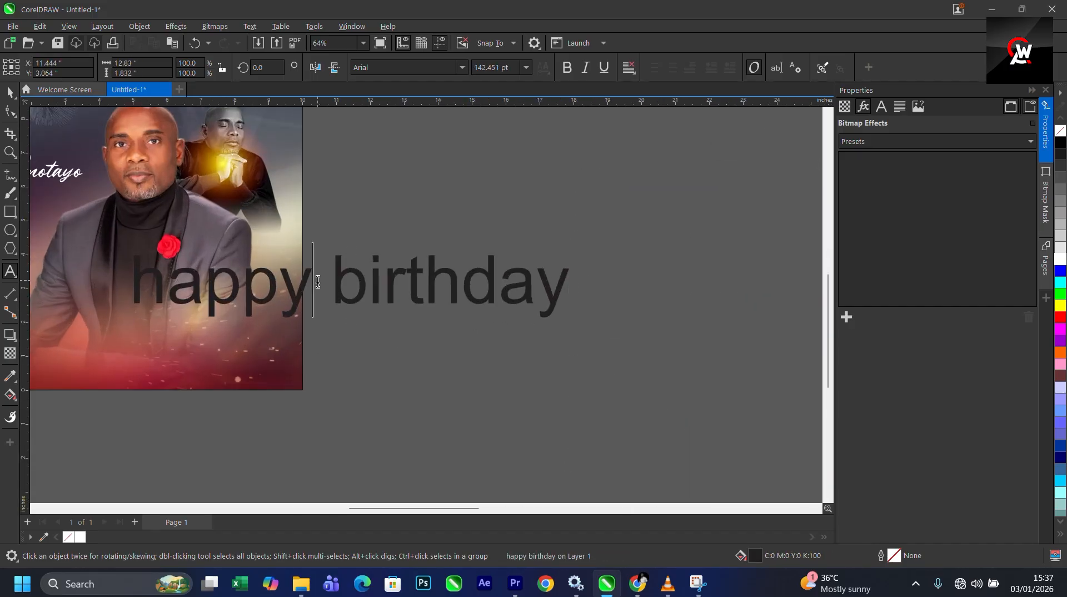
{"action": "key", "text": "Return"}
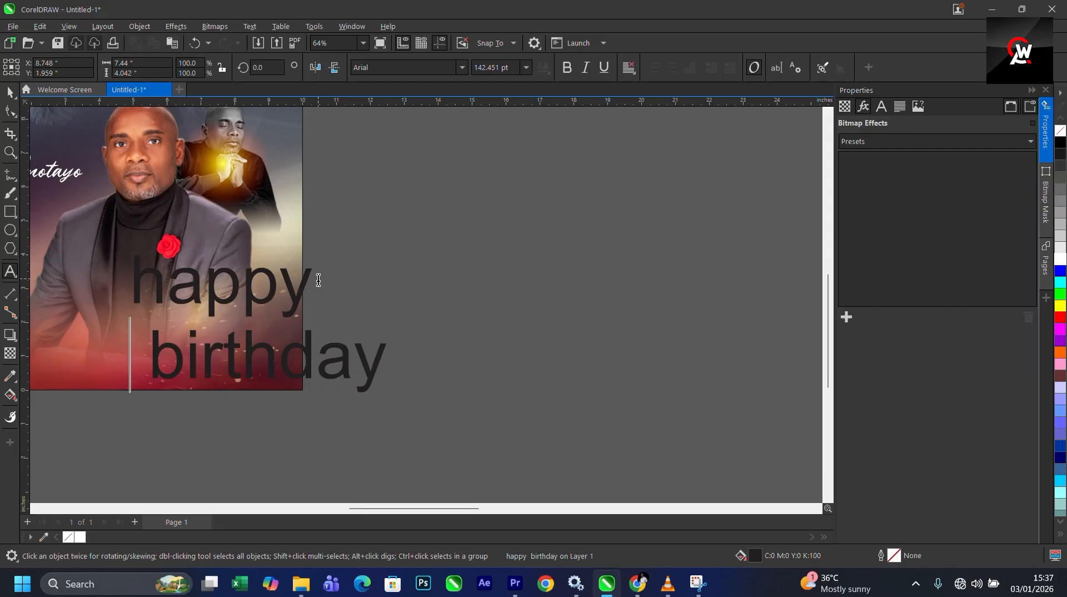
{"action": "key", "text": "ctrl+r"}
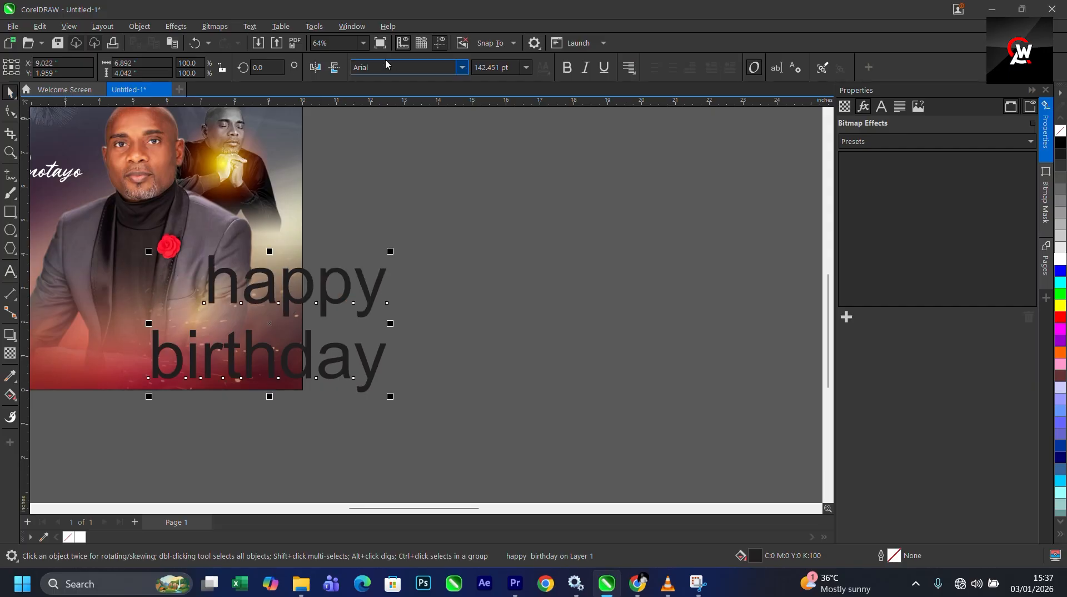
- Set the happy birthday text's font to Trajan Pro Bold
{"action": "left_click", "coordinate": [461, 67]}
{"action": "type", "text": "TR"}
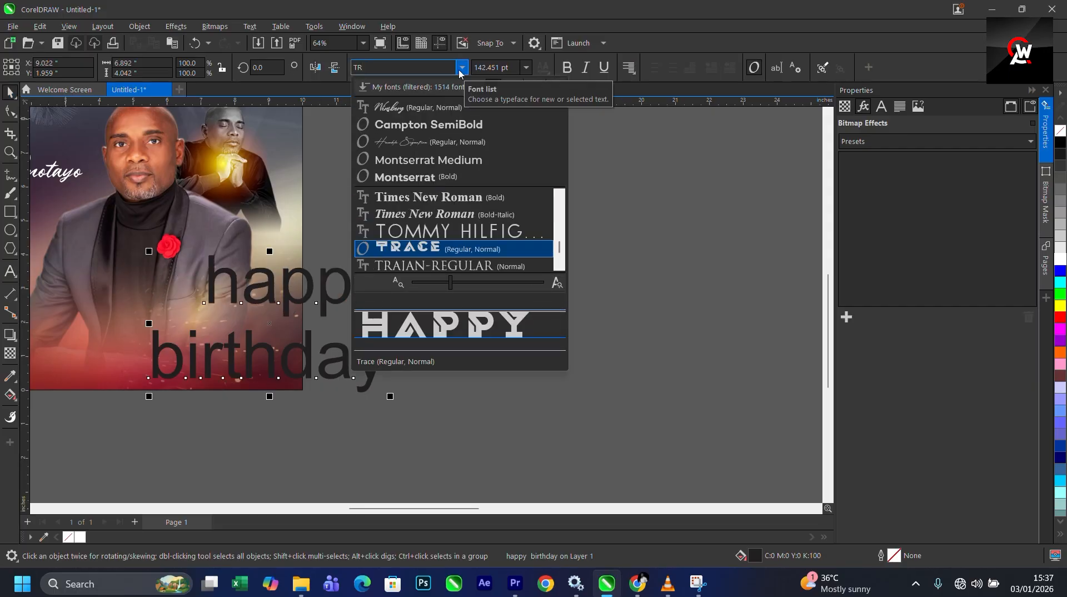
{"action": "type", "text": "A"}
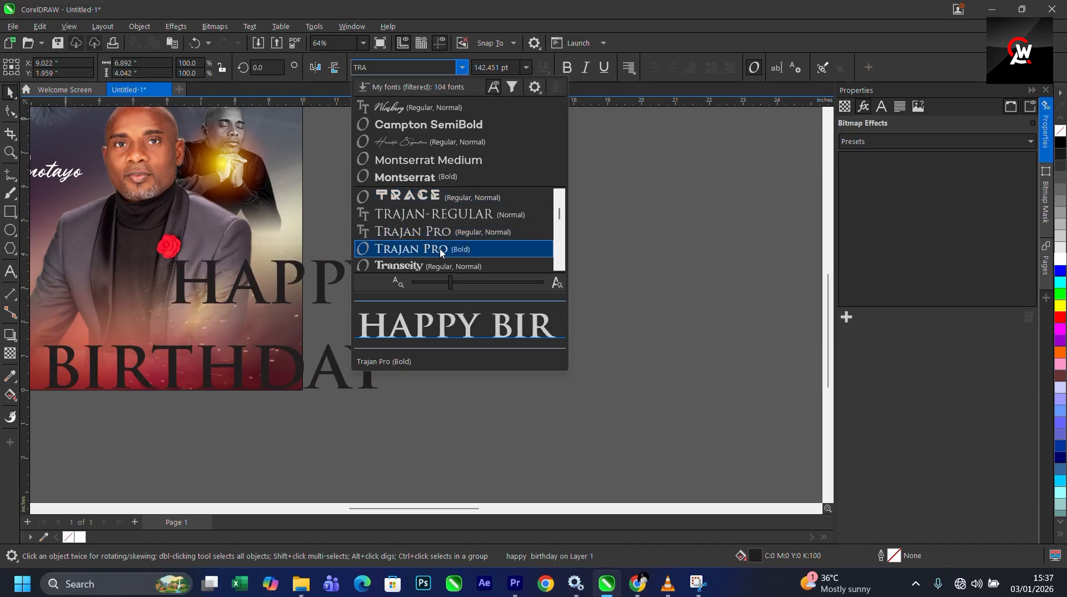
{"action": "scroll", "coordinate": [440, 253], "scroll_direction": "down", "scroll_amount": 1}
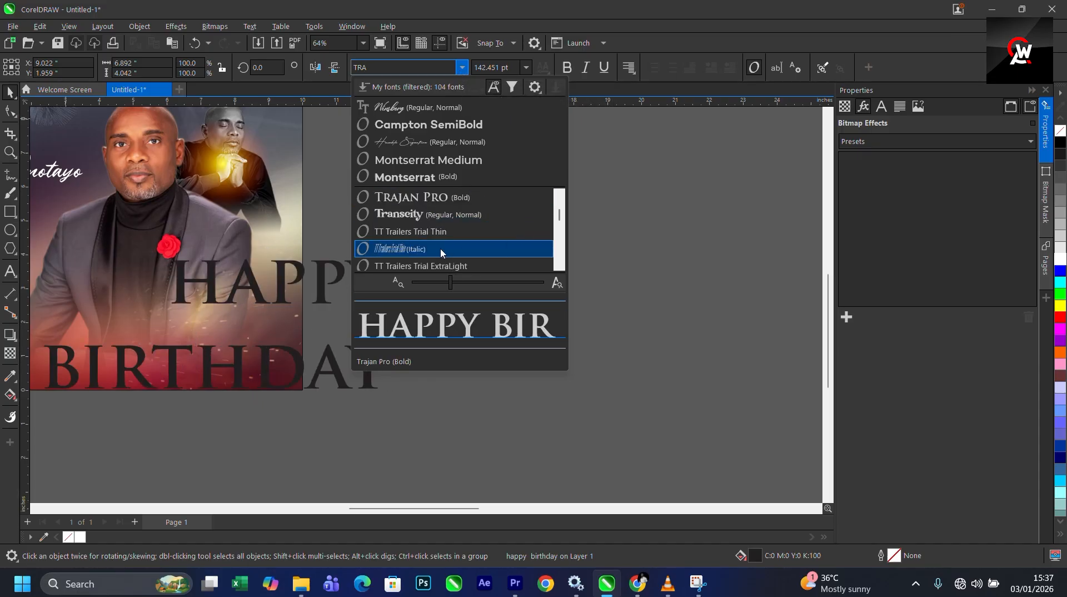
{"action": "left_click", "coordinate": [422, 198]}
{"action": "scroll", "coordinate": [442, 252], "scroll_direction": "down", "scroll_amount": 2}
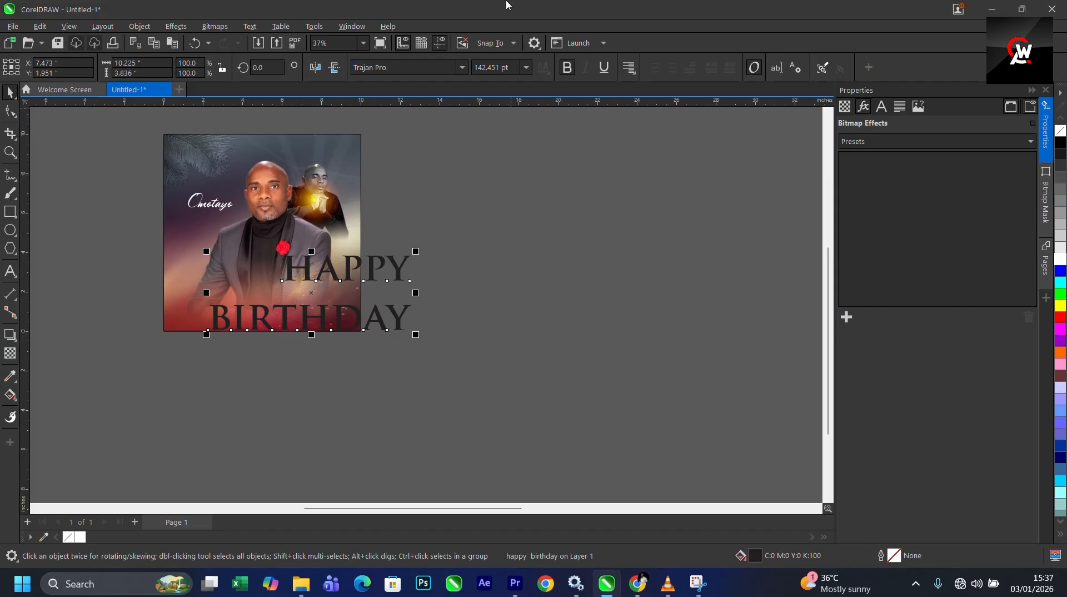
- Move the HAPPY BIRTHDAY text slightly left and down
{"action": "left_click", "coordinate": [468, 25]}
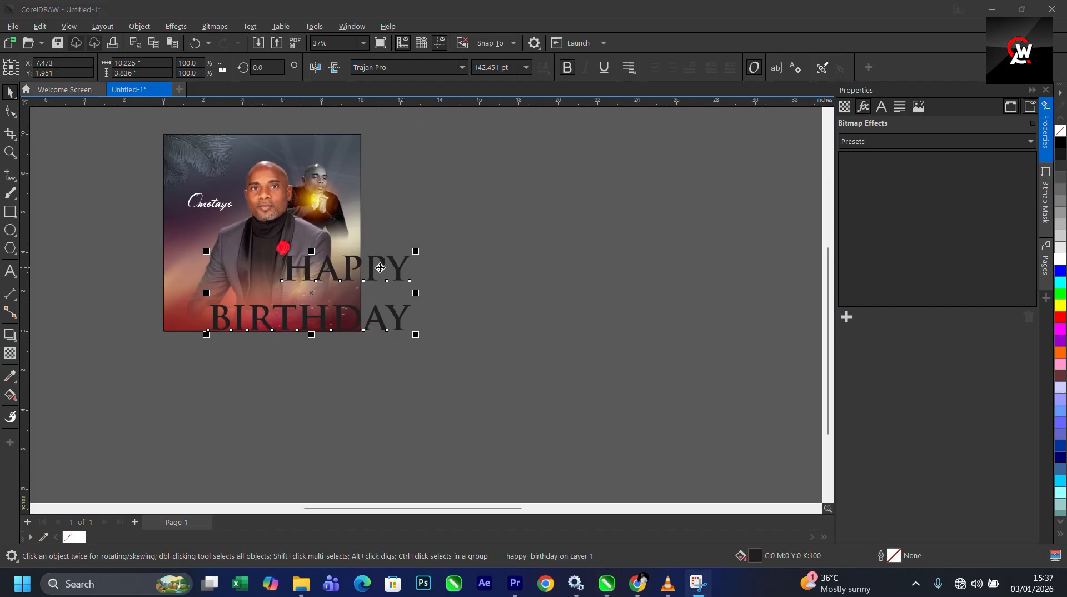
{"action": "left_click_drag", "start_coordinate": [380, 268], "coordinate": [348, 275]}
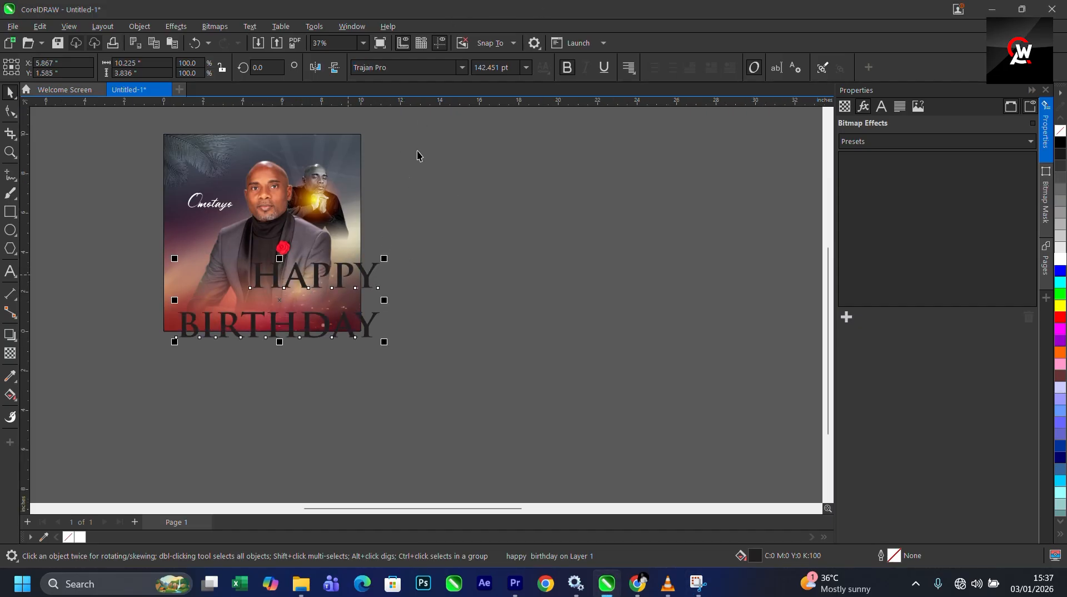
- Try other fonts matching TA before reselecting Trajan Pro Bold for the text
{"action": "left_click", "coordinate": [463, 68]}
{"action": "type", "text": "TA"}
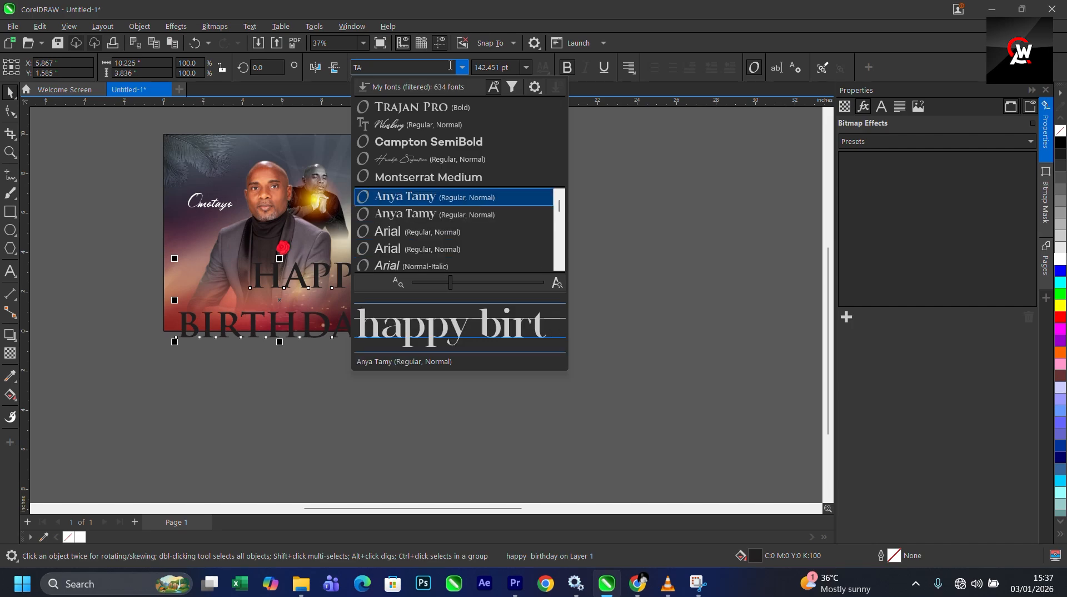
{"action": "type", "text": "R"}
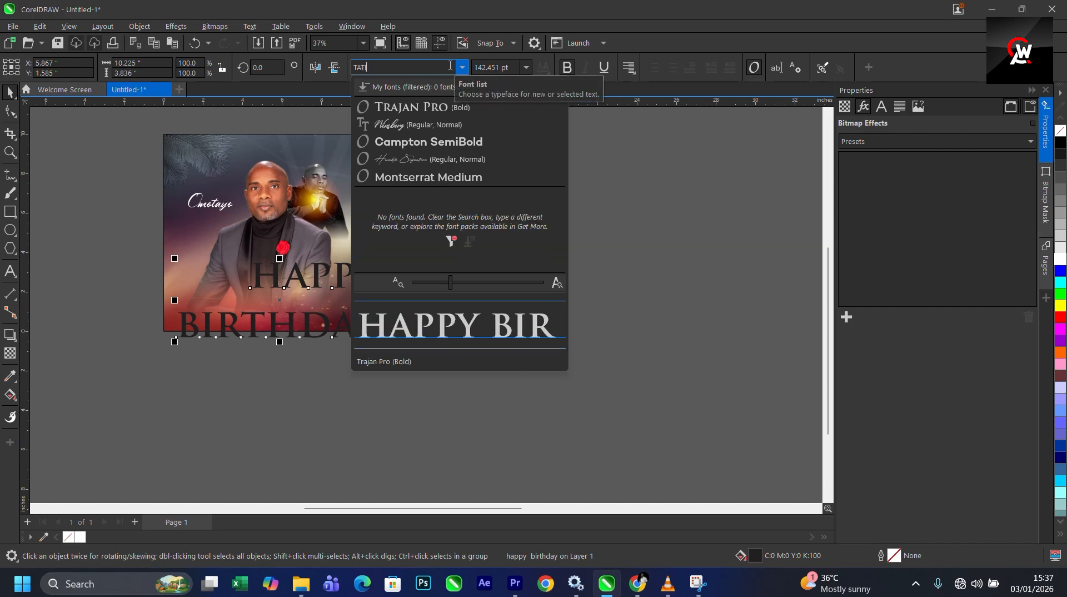
{"action": "key", "text": "BackSpace"}
{"action": "scroll", "coordinate": [465, 230], "scroll_direction": "down", "scroll_amount": 2}
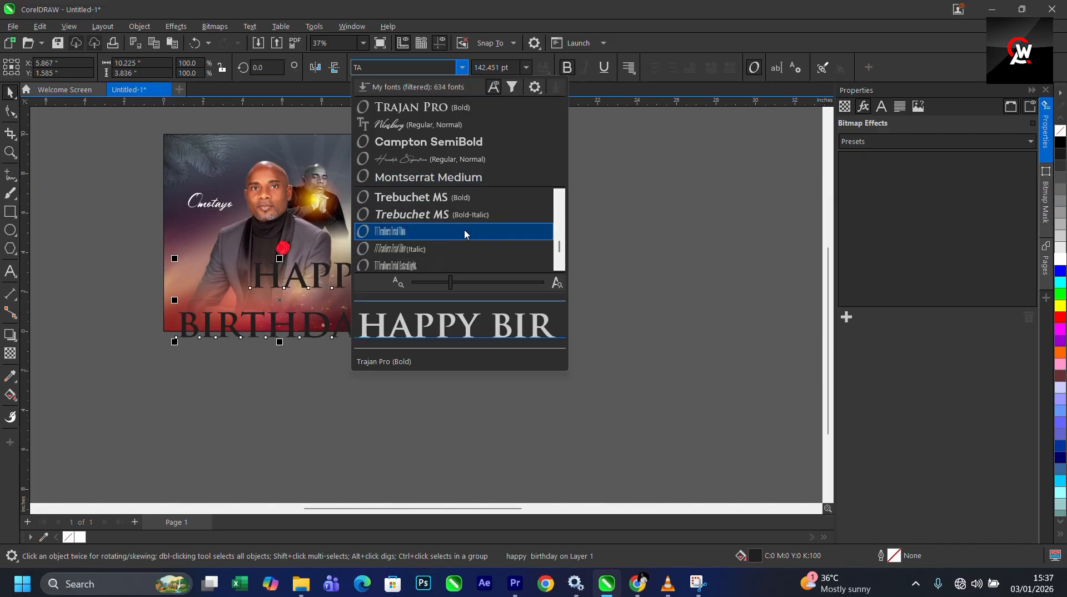
{"action": "scroll", "coordinate": [422, 211], "scroll_direction": "down", "scroll_amount": 5}
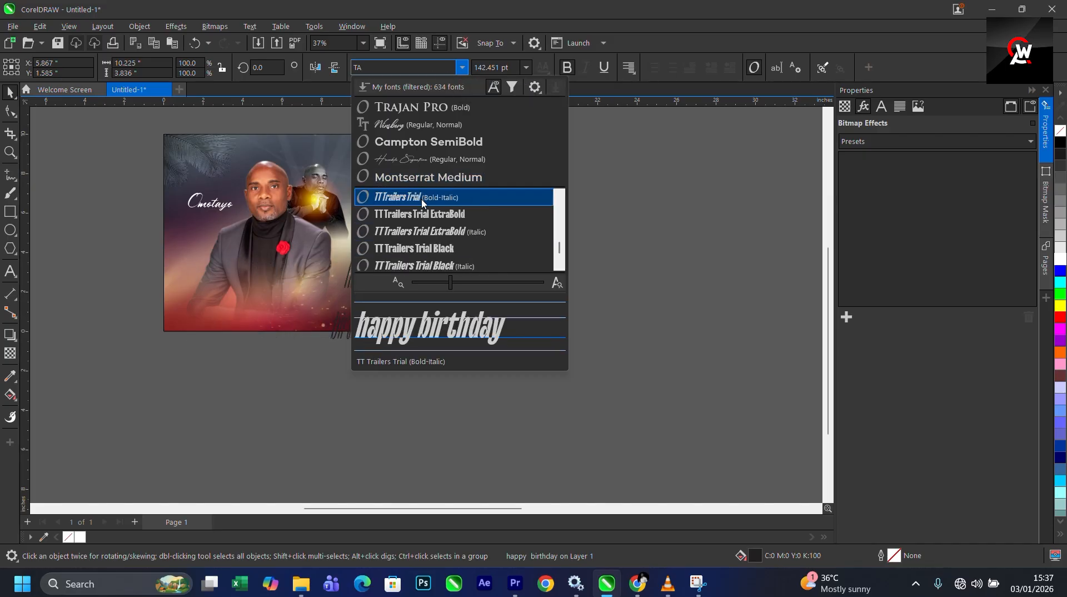
{"action": "scroll", "coordinate": [428, 223], "scroll_direction": "down", "scroll_amount": 3}
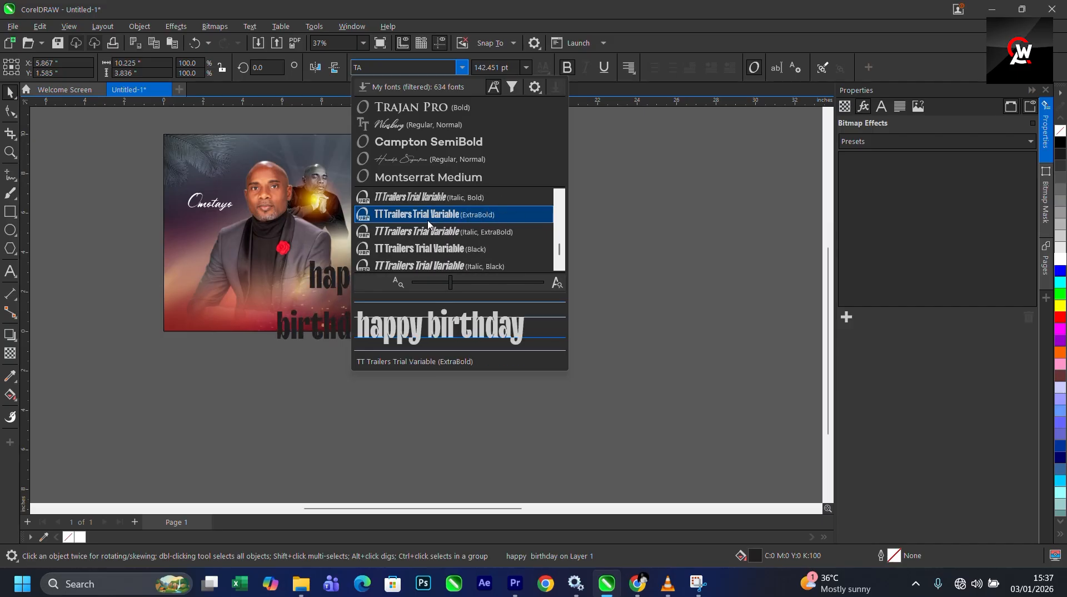
{"action": "scroll", "coordinate": [427, 226], "scroll_direction": "down", "scroll_amount": 2}
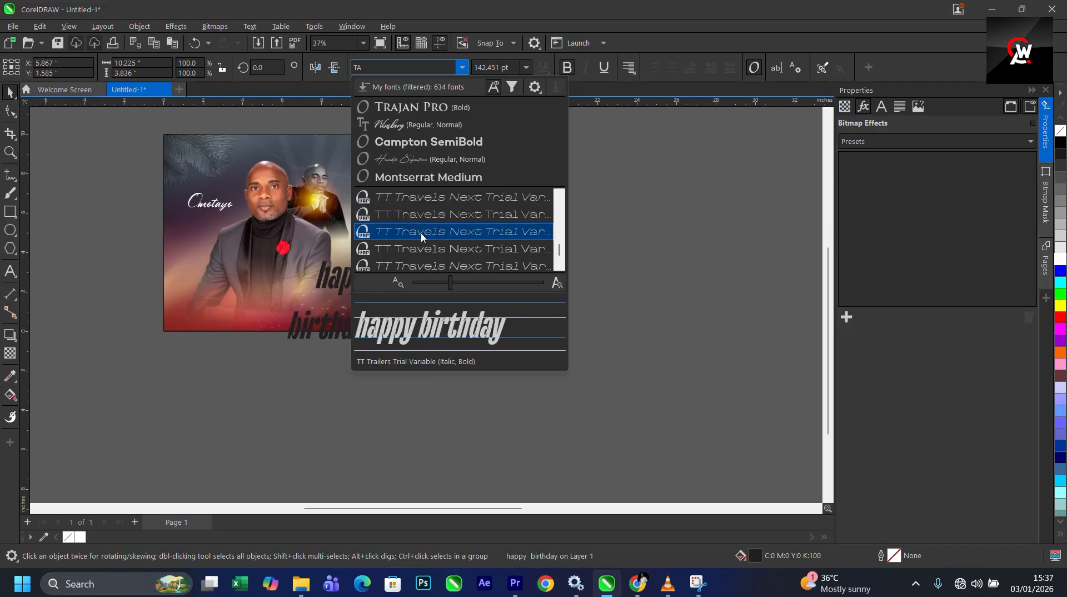
{"action": "scroll", "coordinate": [421, 232], "scroll_direction": "up", "scroll_amount": 3}
{"action": "scroll", "coordinate": [422, 217], "scroll_direction": "up", "scroll_amount": 3}
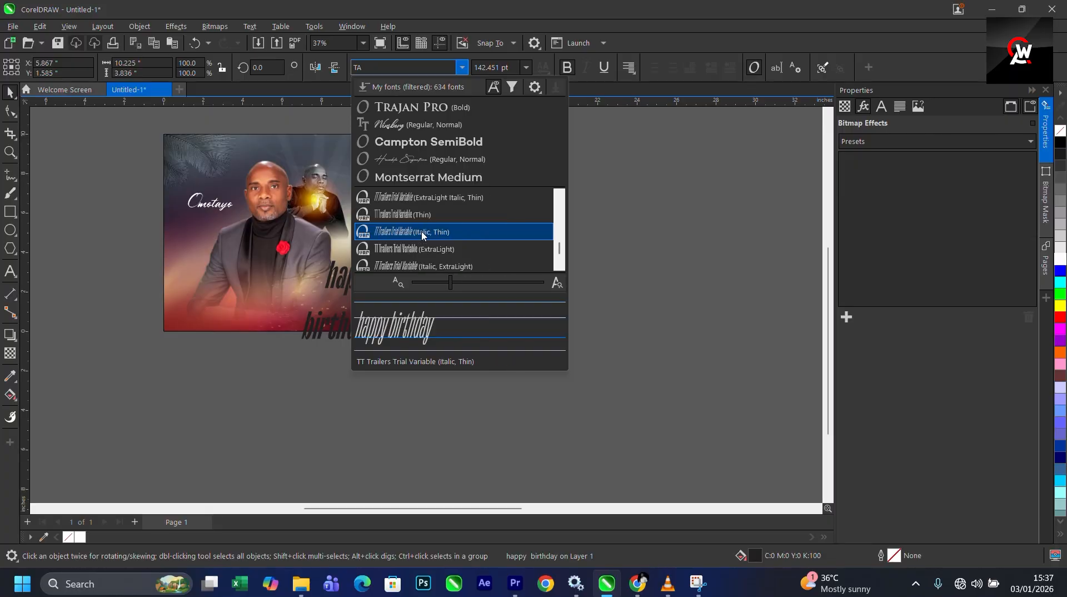
{"action": "scroll", "coordinate": [423, 217], "scroll_direction": "up", "scroll_amount": 5}
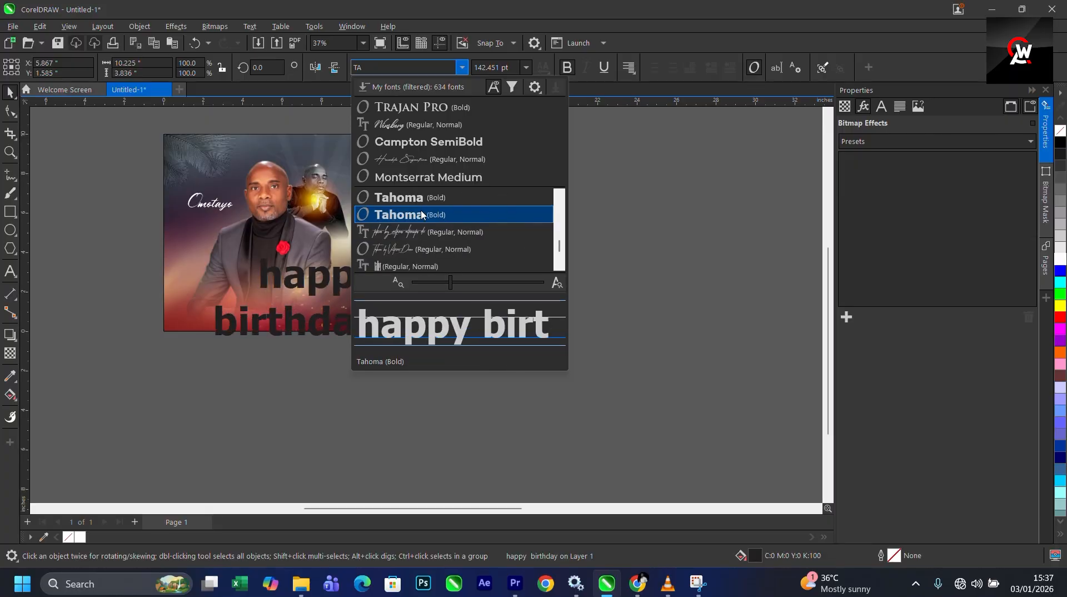
{"action": "scroll", "coordinate": [421, 214], "scroll_direction": "up", "scroll_amount": 3}
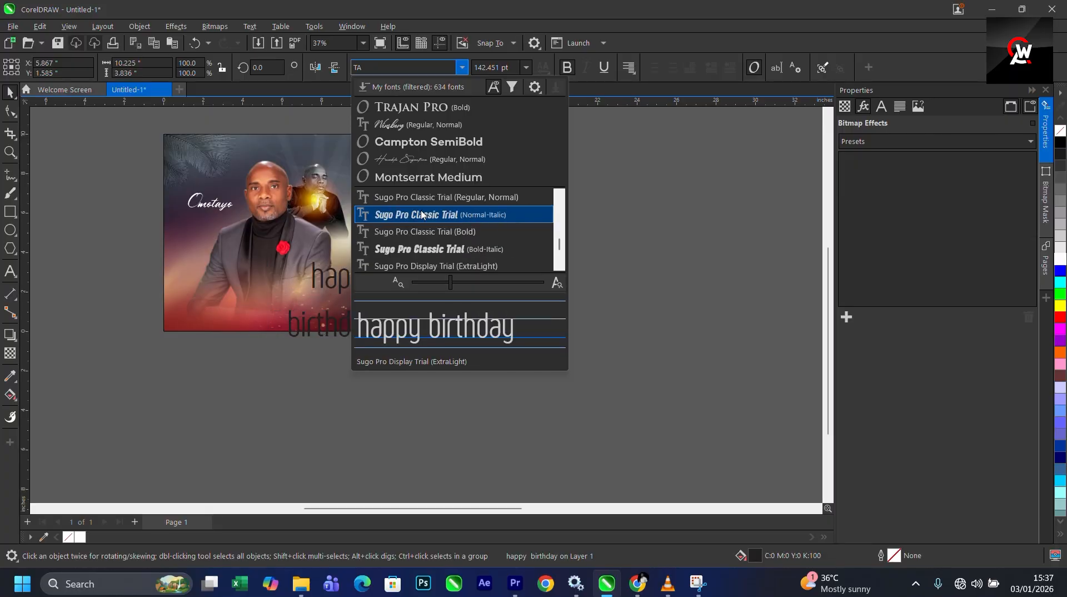
{"action": "scroll", "coordinate": [421, 214], "scroll_direction": "up", "scroll_amount": 3}
{"action": "left_click", "coordinate": [411, 106]}
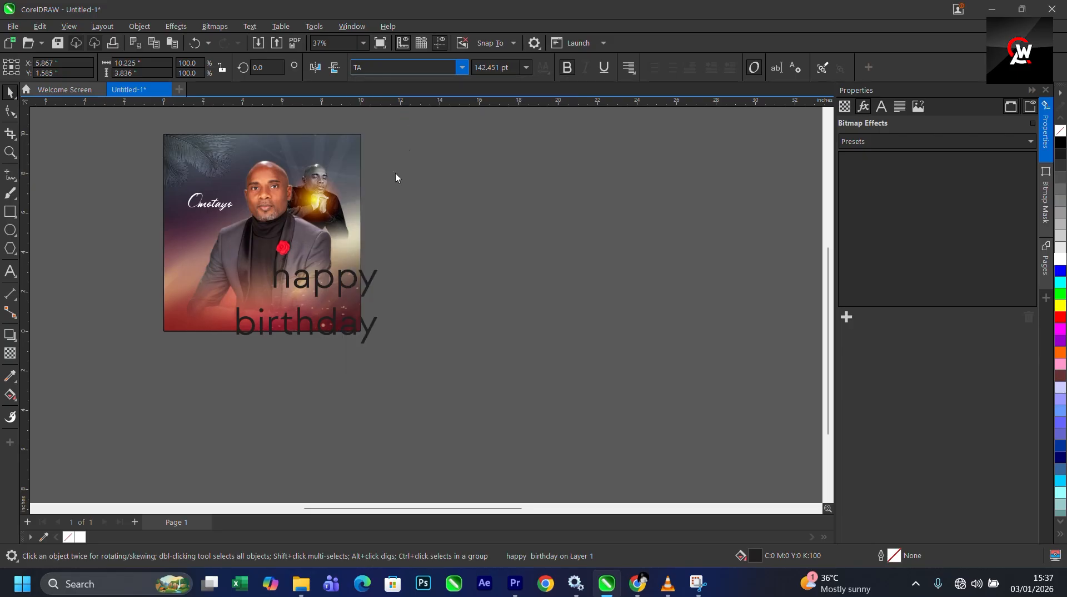
- Tighten the line spacing and letter spacing of the HAPPY BIRTHDAY text with the Shape tool
{"action": "left_click", "coordinate": [10, 111]}
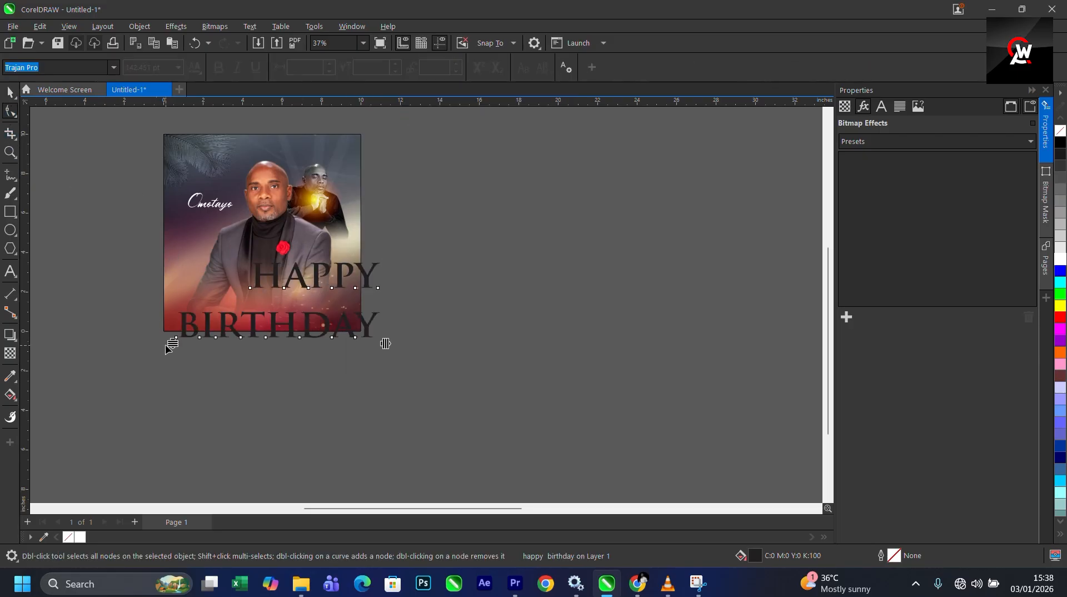
{"action": "left_click_drag", "start_coordinate": [170, 345], "coordinate": [214, 311]}
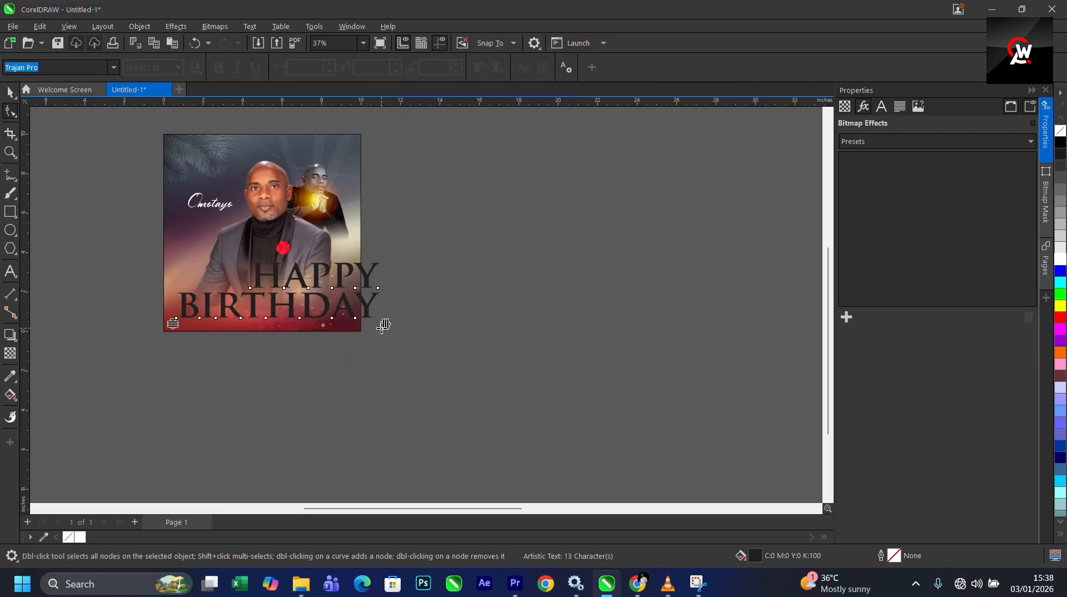
{"action": "left_click_drag", "start_coordinate": [384, 325], "coordinate": [336, 325]}
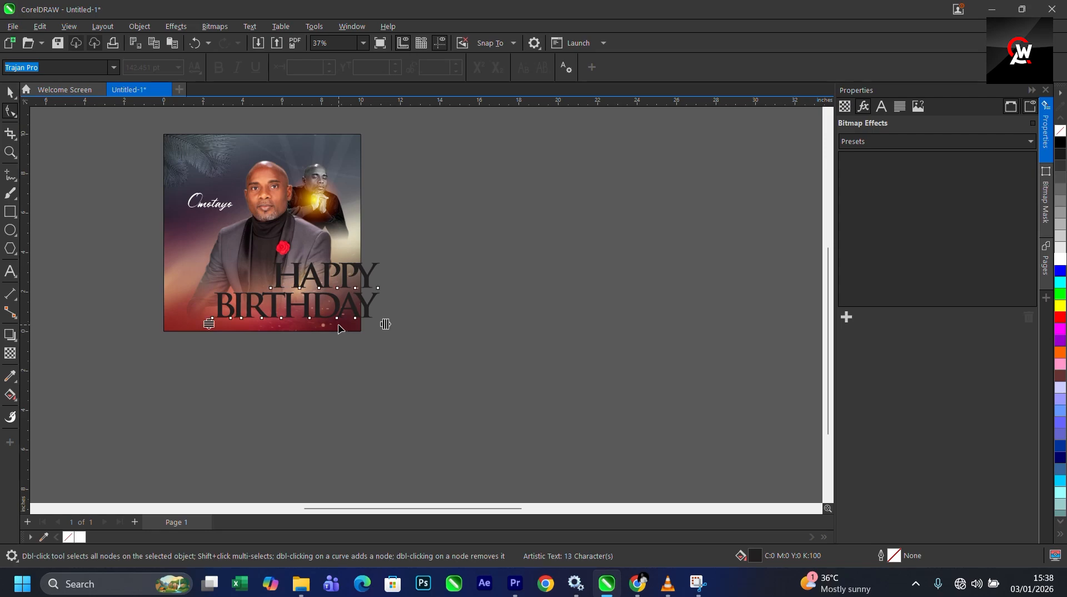
- Fill the HAPPY BIRTHDAY text white and scale it down to about 48.6%
{"action": "key", "text": "space"}
{"action": "left_click", "coordinate": [1060, 260]}
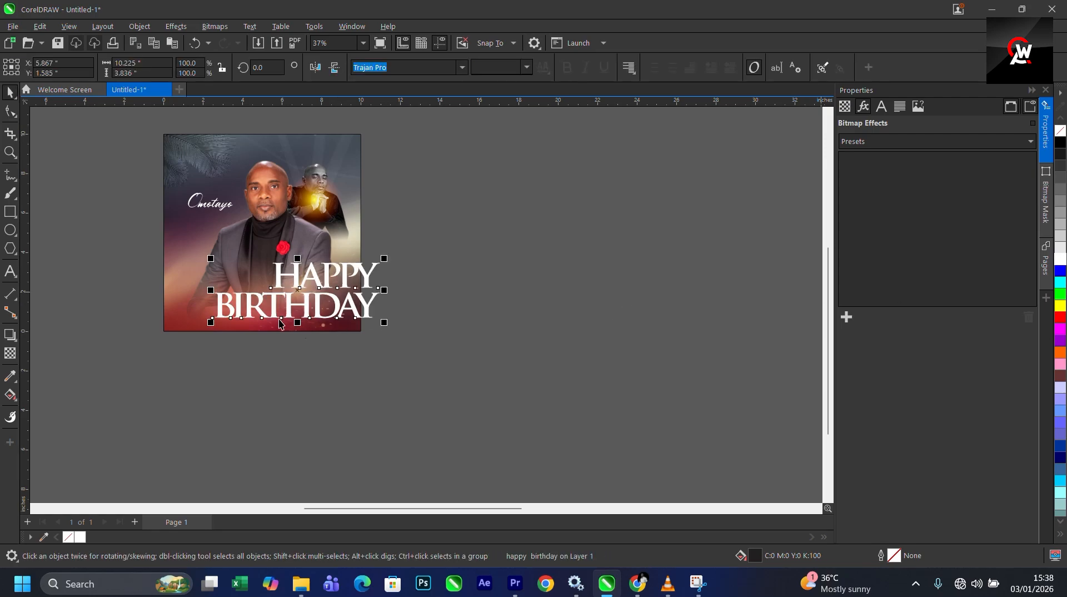
{"action": "scroll", "coordinate": [299, 293], "scroll_direction": "up", "scroll_amount": 3}
{"action": "left_click_drag", "start_coordinate": [437, 239], "coordinate": [290, 250]}
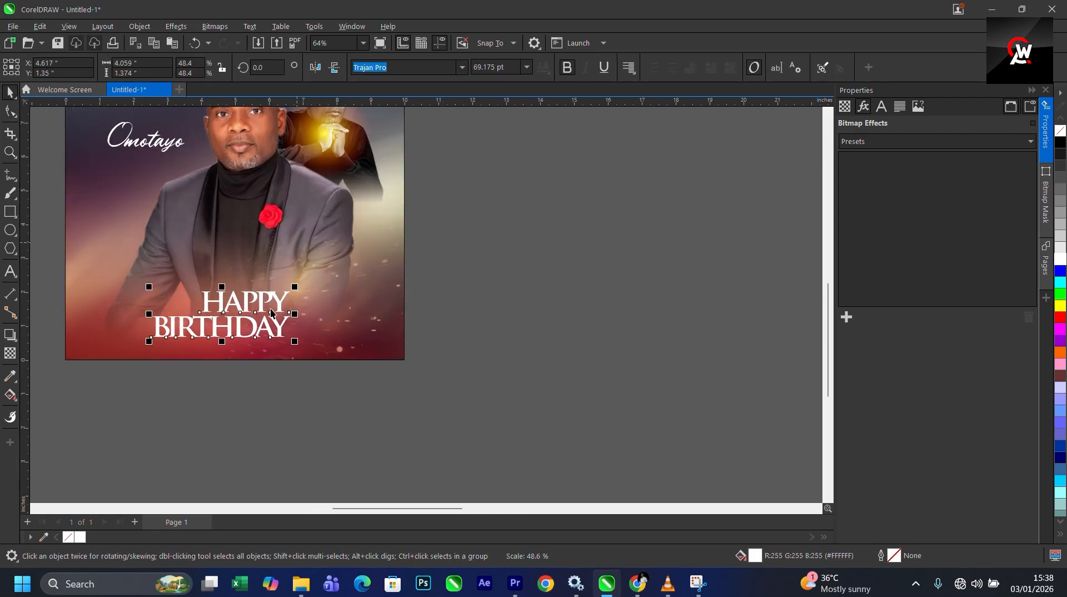
- Resize the text to about 4.3 inches wide and nudge it up and right below the rose
{"action": "left_click_drag", "start_coordinate": [263, 305], "coordinate": [311, 280]}
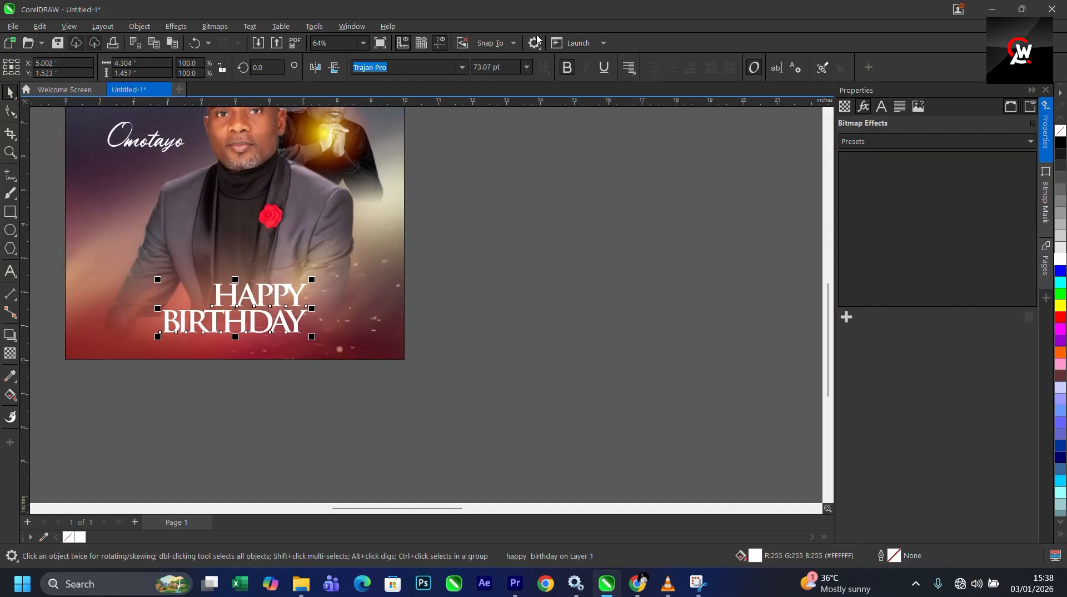
{"action": "scroll", "coordinate": [290, 283], "scroll_direction": "up", "scroll_amount": 3}
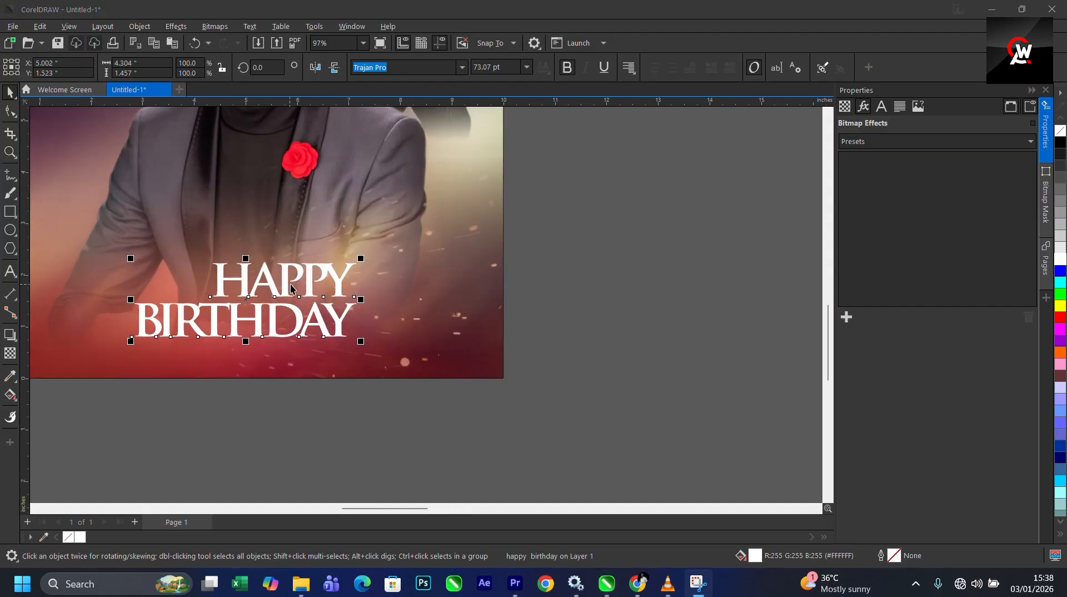
{"action": "scroll", "coordinate": [301, 289], "scroll_direction": "up", "scroll_amount": 1}
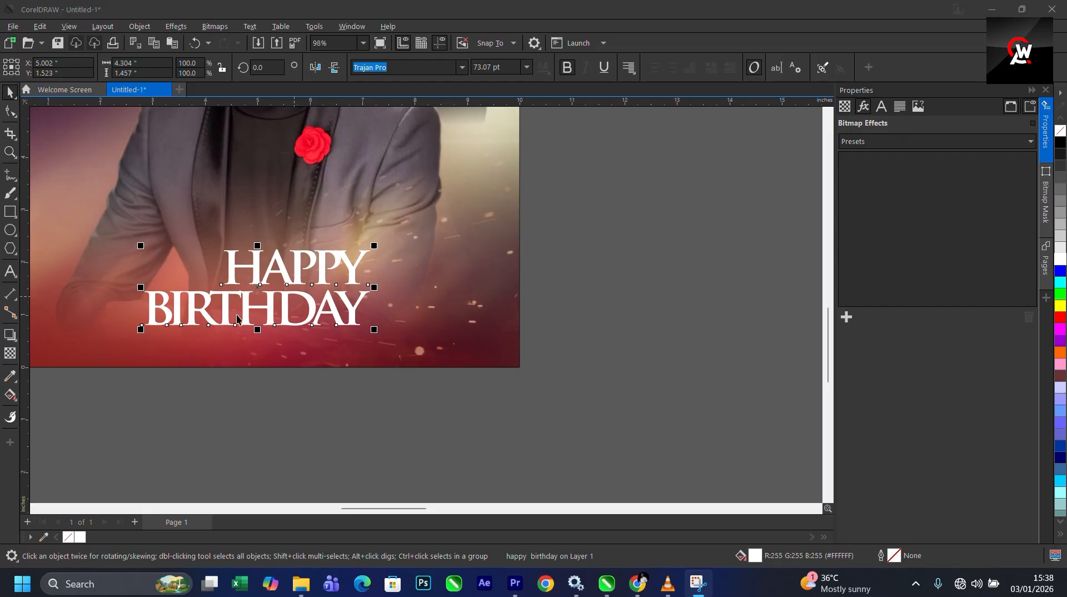
{"action": "scroll", "coordinate": [236, 318], "scroll_direction": "down", "scroll_amount": 4}
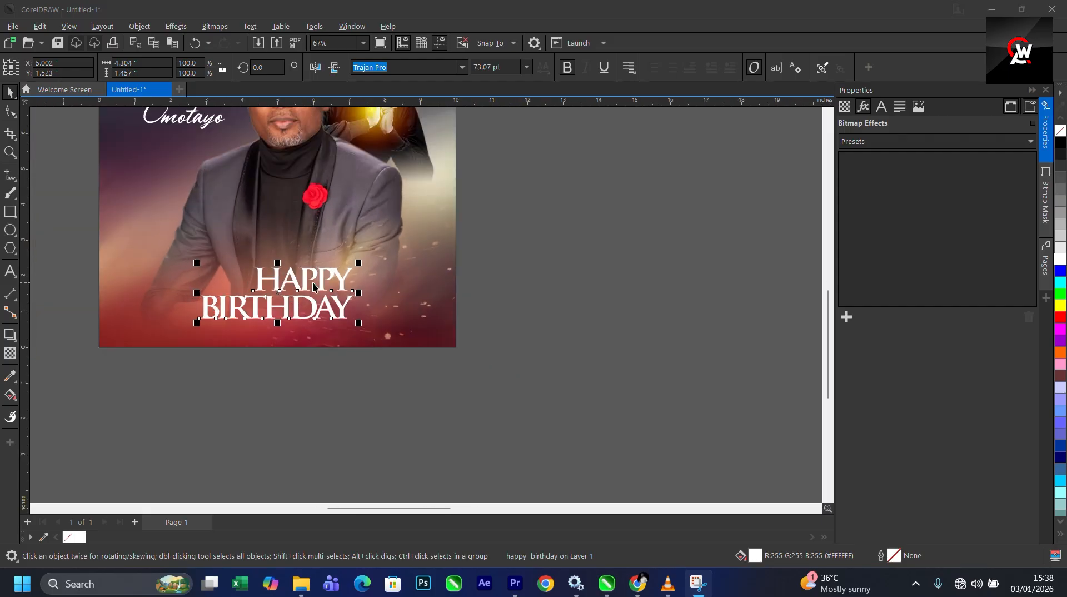
{"action": "left_click_drag", "start_coordinate": [313, 287], "coordinate": [361, 268]}
{"action": "scroll", "coordinate": [400, 295], "scroll_direction": "down", "scroll_amount": 2}
{"action": "scroll", "coordinate": [381, 222], "scroll_direction": "down", "scroll_amount": 2}
{"action": "scroll", "coordinate": [376, 198], "scroll_direction": "up", "scroll_amount": 1}
{"action": "scroll", "coordinate": [386, 307], "scroll_direction": "down", "scroll_amount": 2}
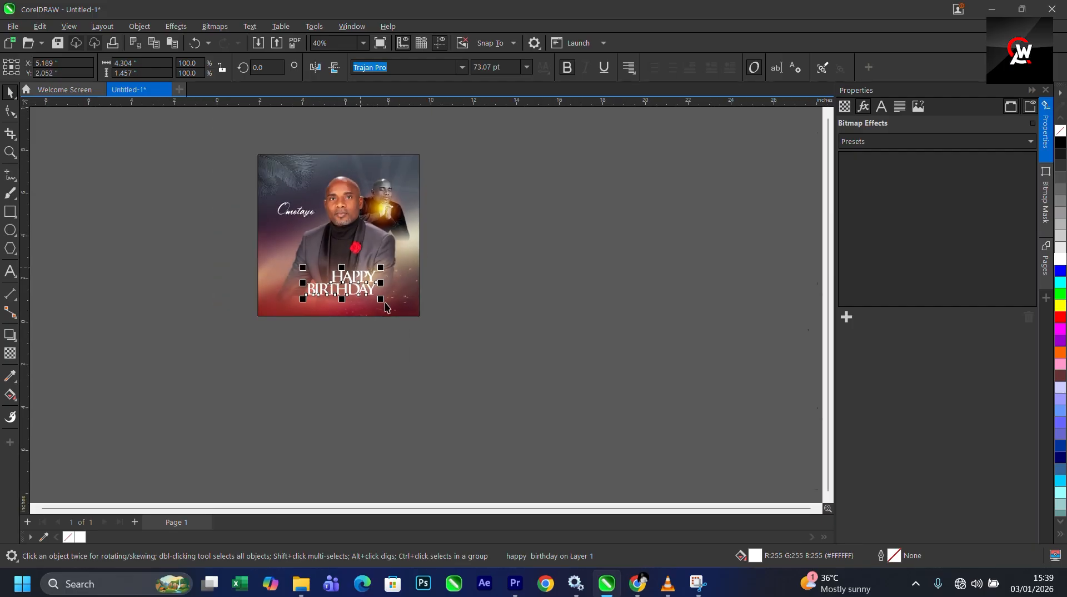
- Delete the feb 9th line from the notes text block
{"action": "scroll", "coordinate": [558, 257], "scroll_direction": "down", "scroll_amount": 2}
{"action": "scroll", "coordinate": [662, 258], "scroll_direction": "up", "scroll_amount": 1}
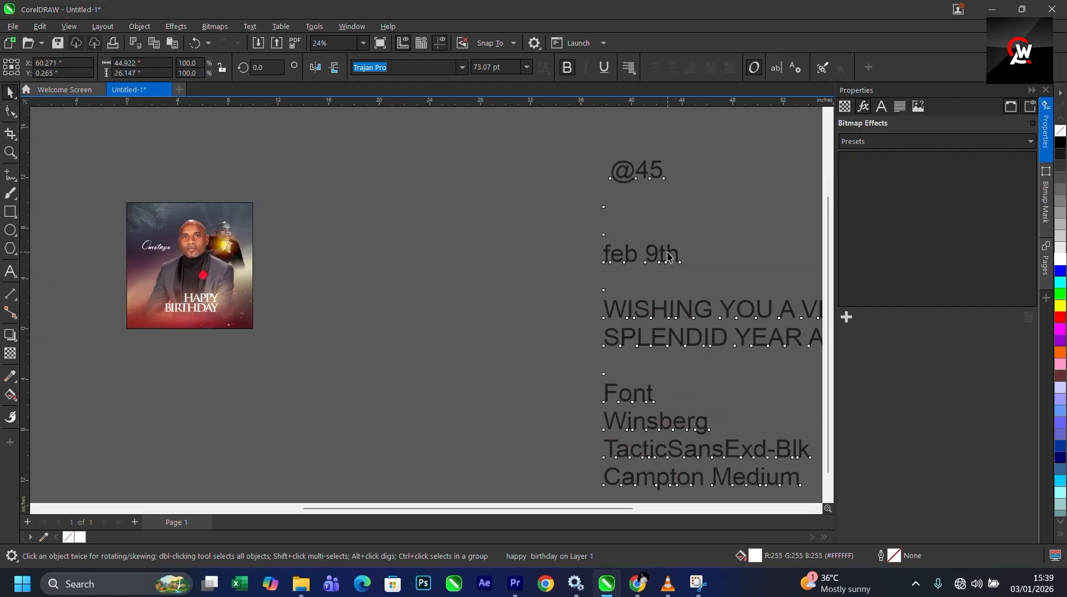
{"action": "double_click", "coordinate": [668, 256]}
{"action": "scroll", "coordinate": [672, 254], "scroll_direction": "down", "scroll_amount": 1}
{"action": "left_click_drag", "start_coordinate": [680, 253], "coordinate": [595, 255]}
{"action": "key", "text": "ctrl+c"}
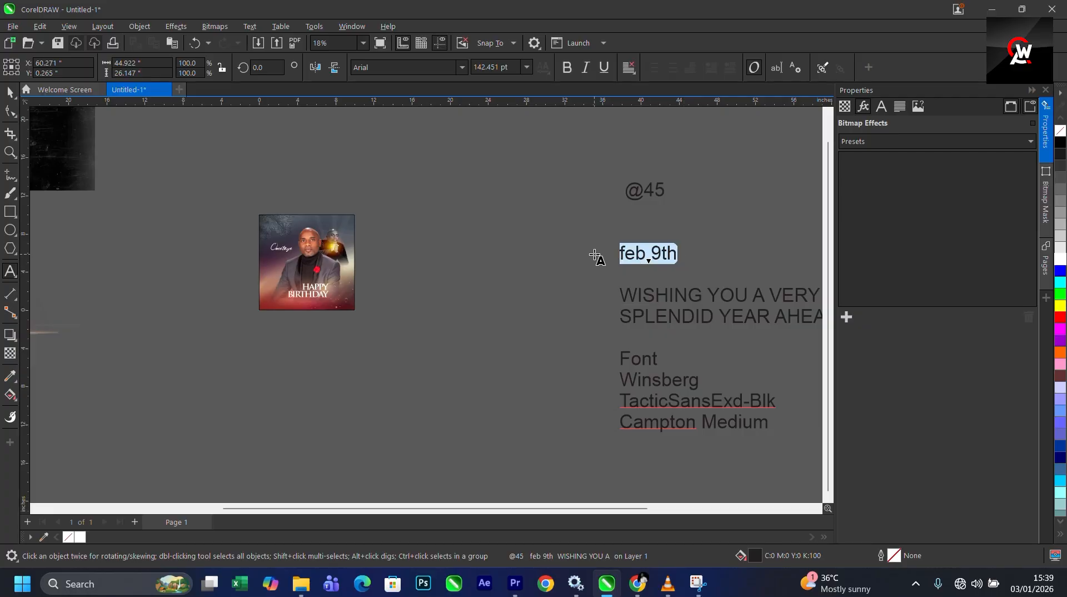
{"action": "key", "text": "Delete"}
{"action": "scroll", "coordinate": [332, 264], "scroll_direction": "up", "scroll_amount": 4}
{"action": "left_click", "coordinate": [350, 176]}
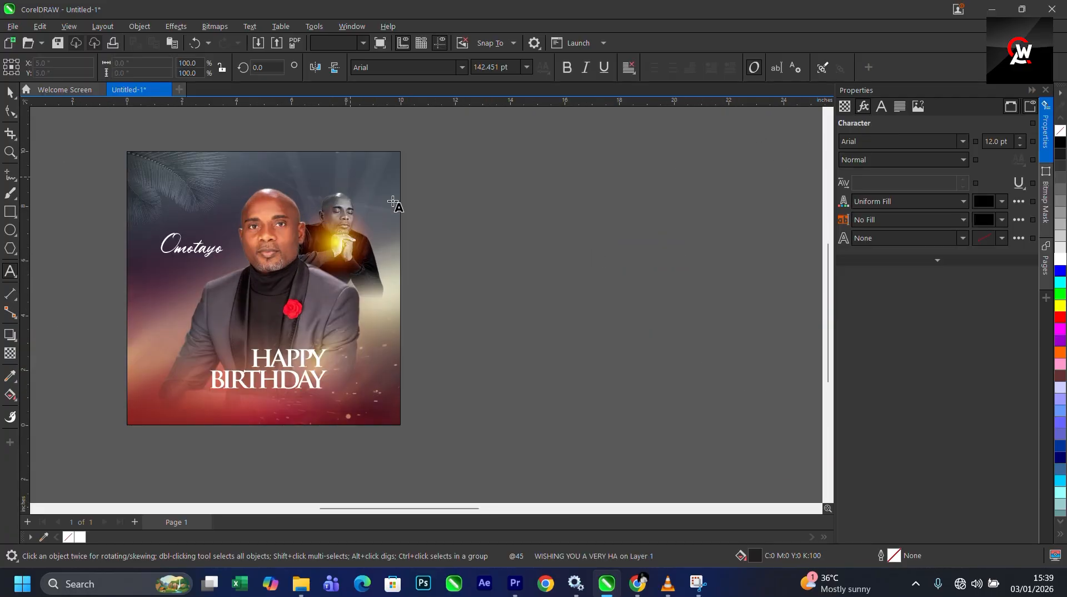
- Paste the feb 9th text onto the page and break it onto two lines between feb and 9th
{"action": "key", "text": "ctrl+v"}
{"action": "scroll", "coordinate": [385, 219], "scroll_direction": "up", "scroll_amount": 1}
{"action": "left_click", "coordinate": [441, 151]}
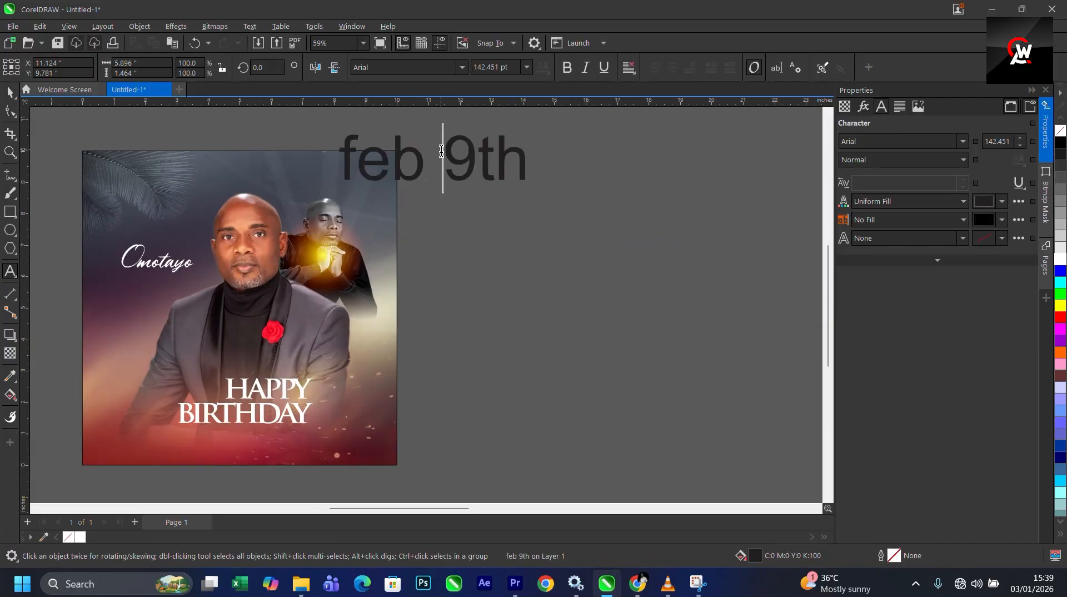
{"action": "key", "text": "Return"}
{"action": "left_click", "coordinate": [10, 92]}
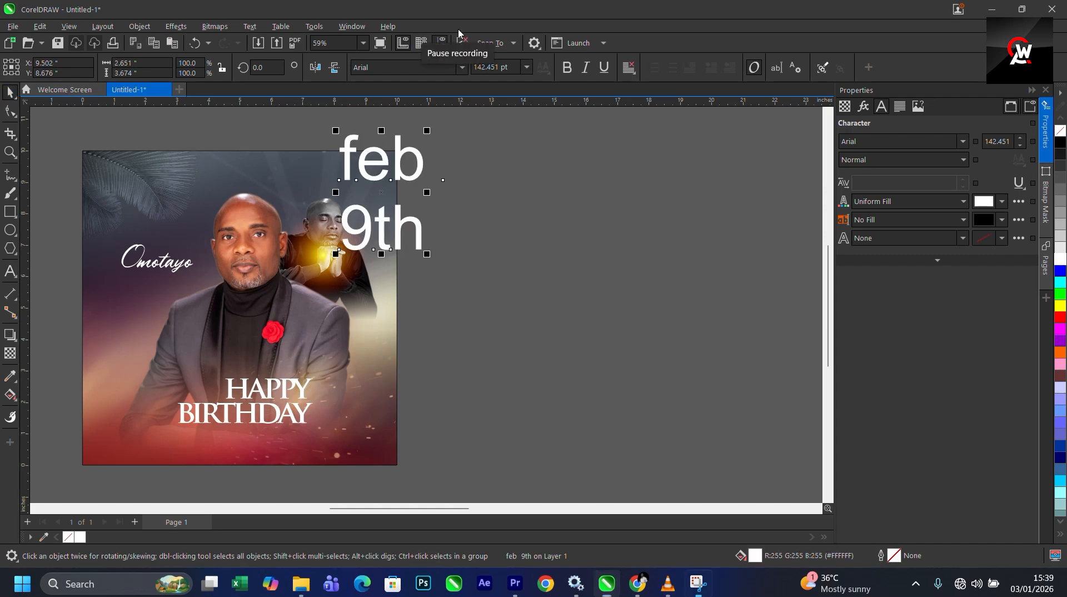
{"action": "key", "text": "alt+Tab"}
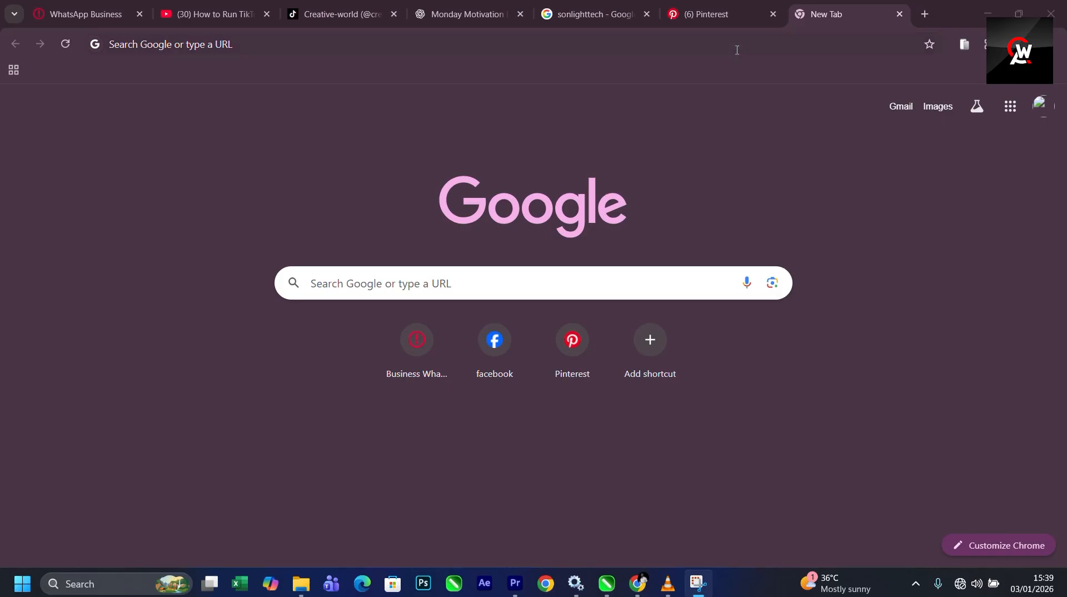
{"action": "left_click", "coordinate": [515, 39]}
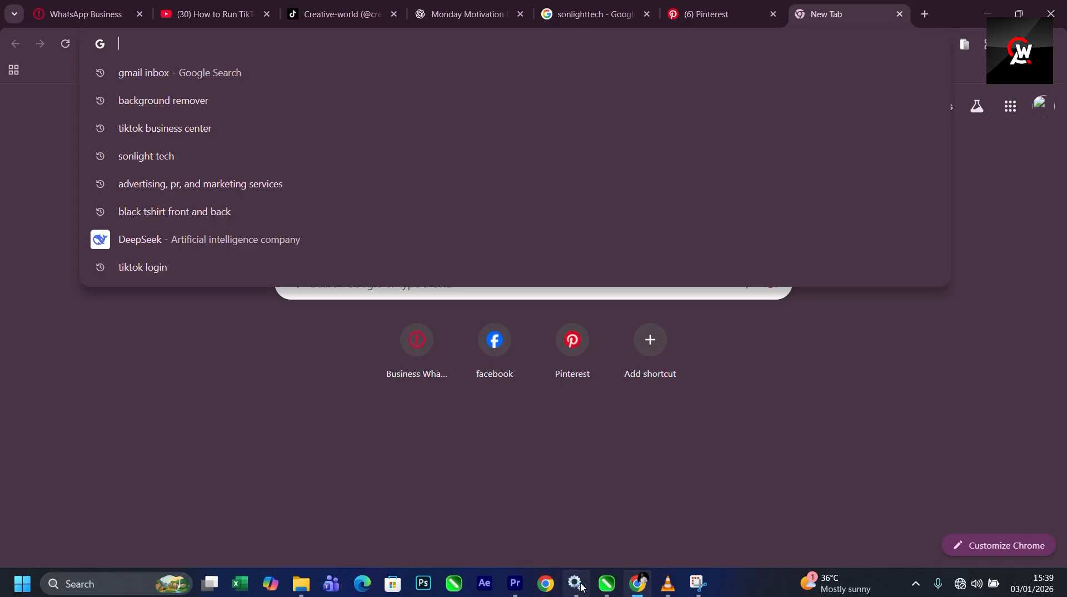
{"action": "left_click", "coordinate": [608, 585]}
- Select and copy the TacticSansExd-Blk font name from the notes text block
{"action": "scroll", "coordinate": [436, 254], "scroll_direction": "down", "scroll_amount": 4}
{"action": "scroll", "coordinate": [685, 326], "scroll_direction": "down", "scroll_amount": 3}
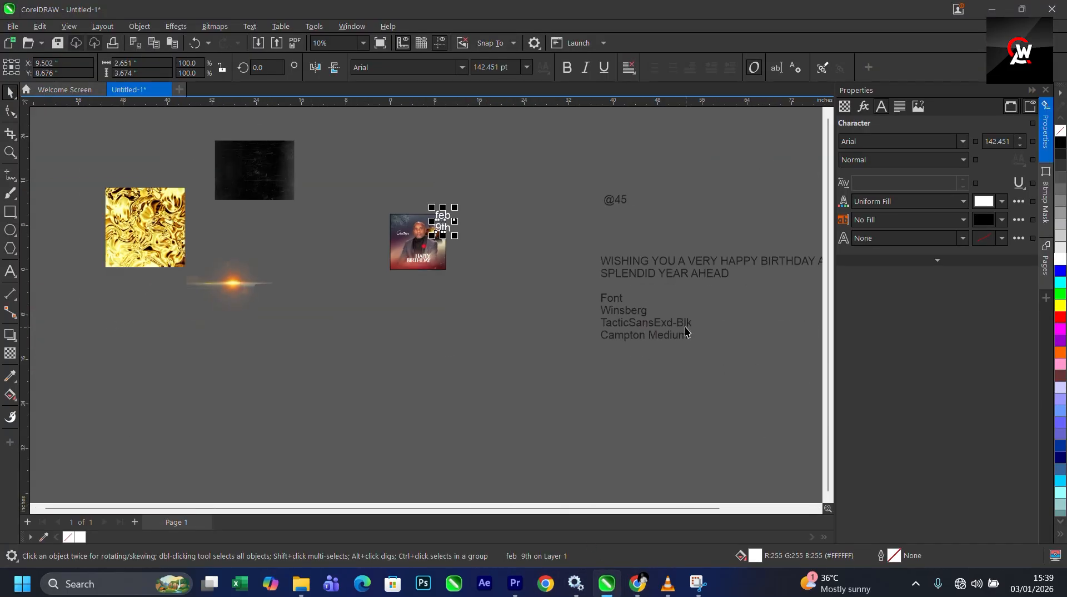
{"action": "scroll", "coordinate": [685, 326], "scroll_direction": "up", "scroll_amount": 4}
{"action": "scroll", "coordinate": [543, 317], "scroll_direction": "up", "scroll_amount": 2}
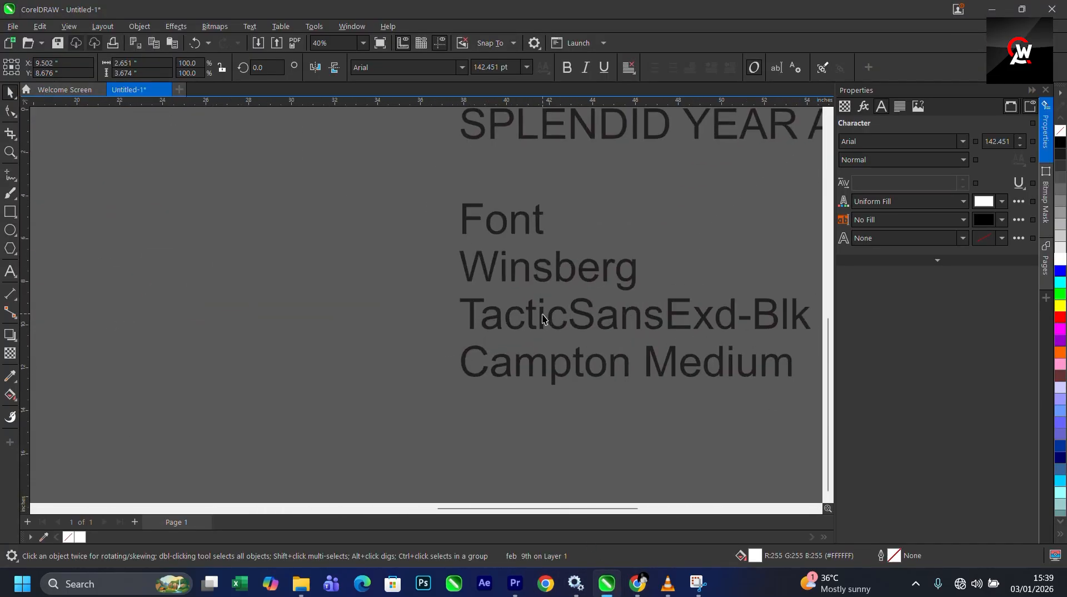
{"action": "left_click", "coordinate": [462, 332]}
{"action": "left_click", "coordinate": [479, 322]}
{"action": "left_click_drag", "start_coordinate": [479, 322], "coordinate": [802, 328]}
{"action": "key", "text": "ctrl+c"}
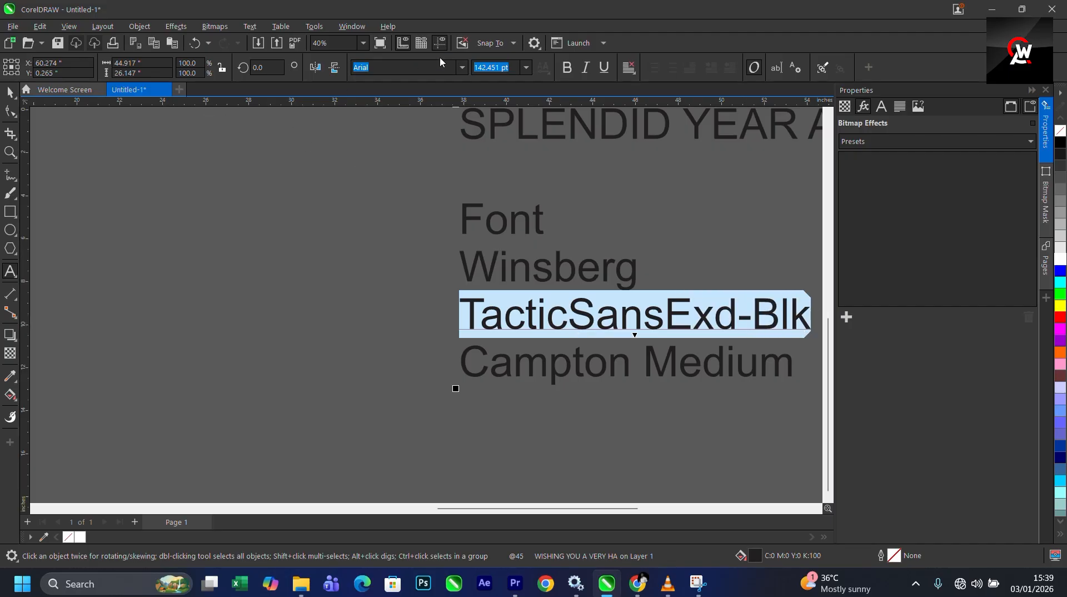
{"action": "left_click", "coordinate": [410, 68]}
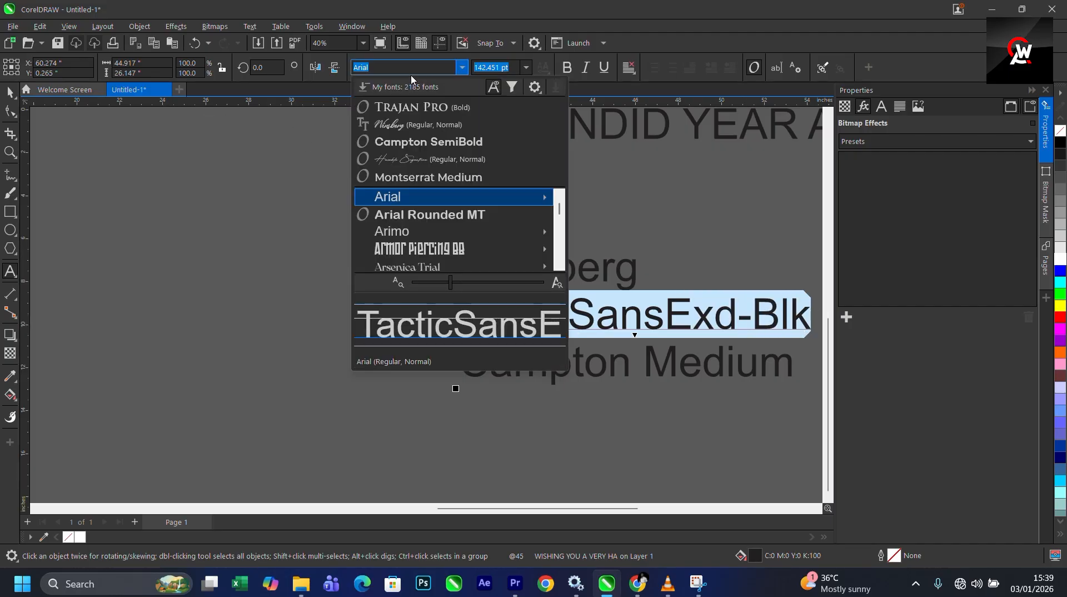
{"action": "key", "text": "Escape"}
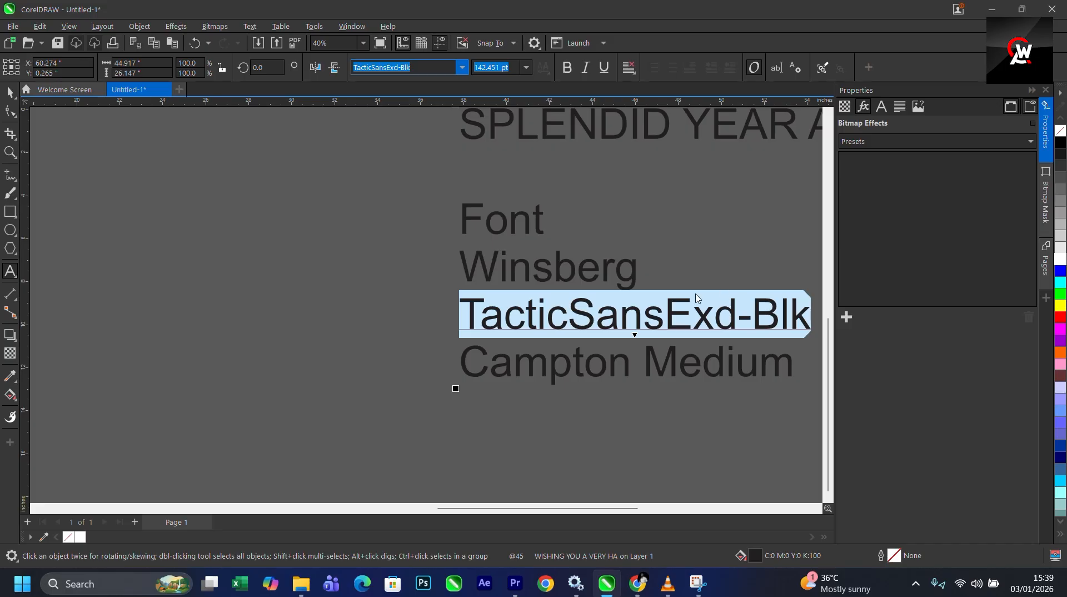
- Switch to Chrome and search Google for TacticSansExd-Blk
{"action": "key", "text": "alt+Tab"}
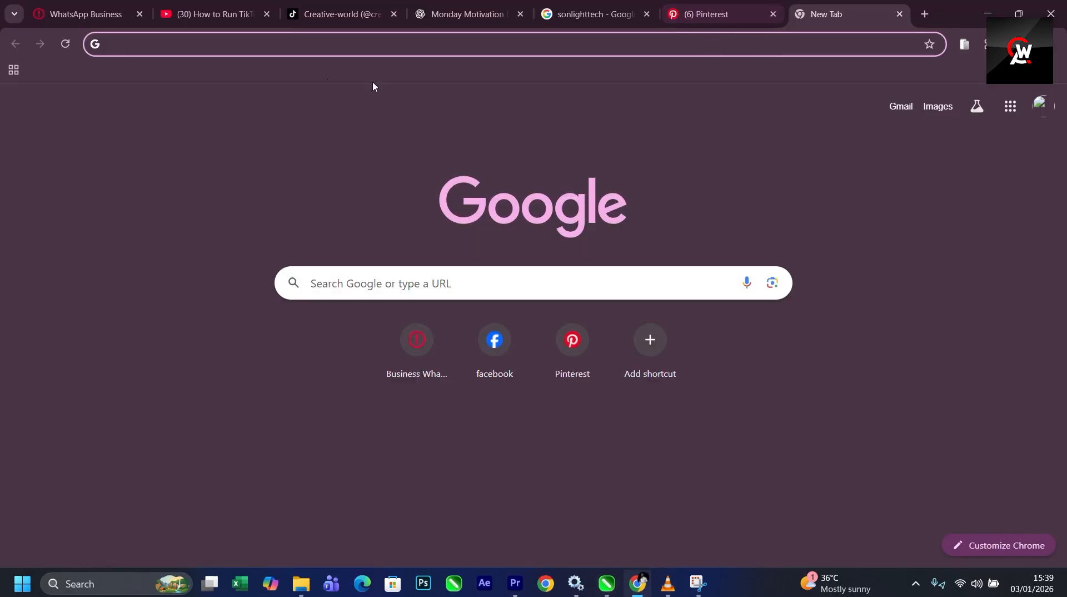
{"action": "key", "text": "ctrl+v"}
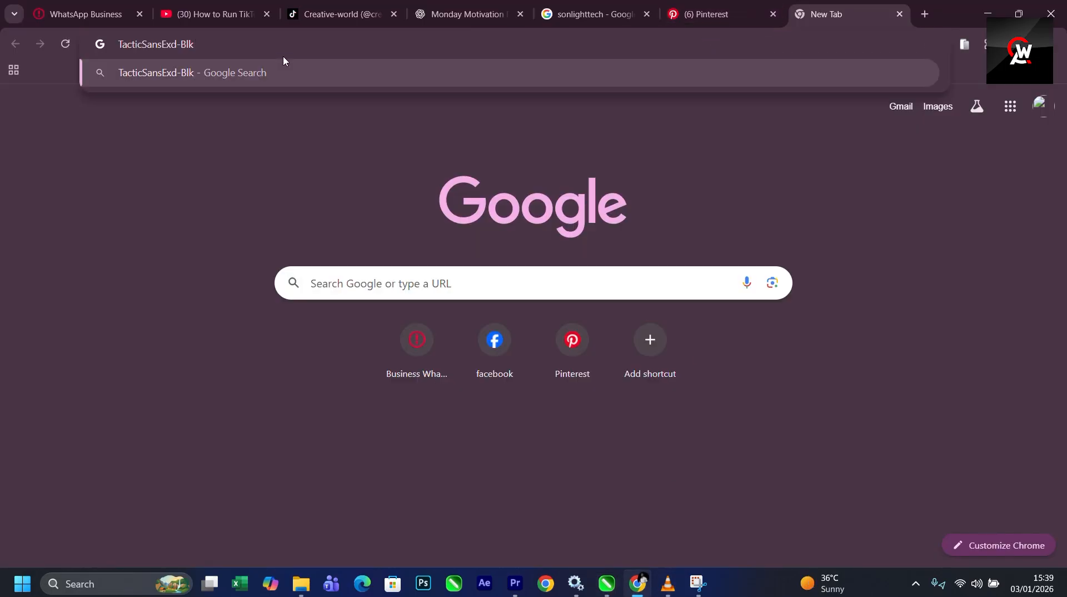
{"action": "key", "text": "Return"}
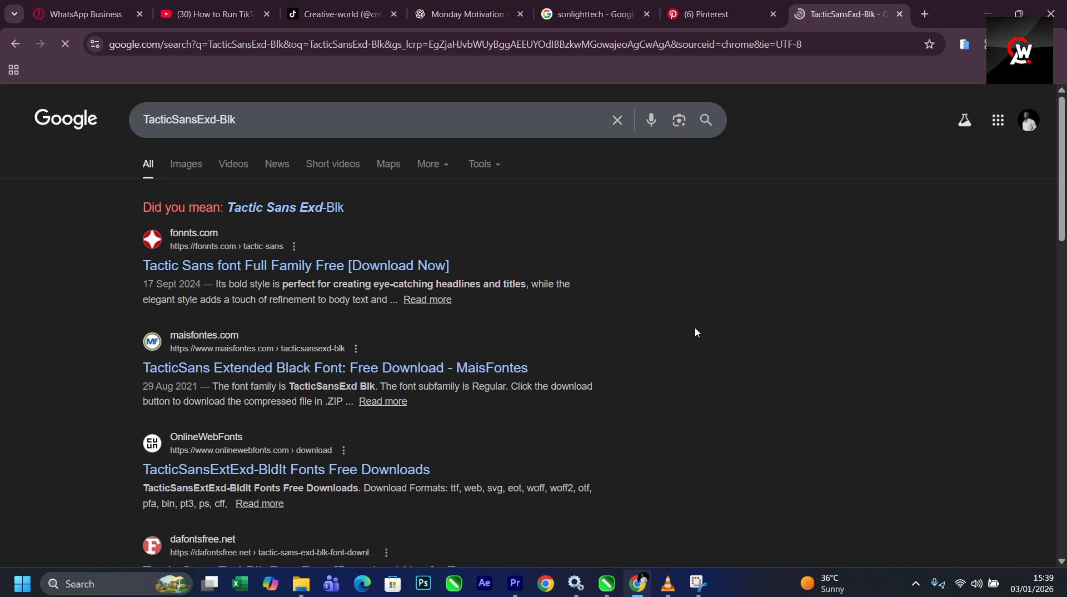
- Download the Tactic Sans full family from fonnts.com and open the downloaded zip file
{"action": "left_click", "coordinate": [199, 273]}
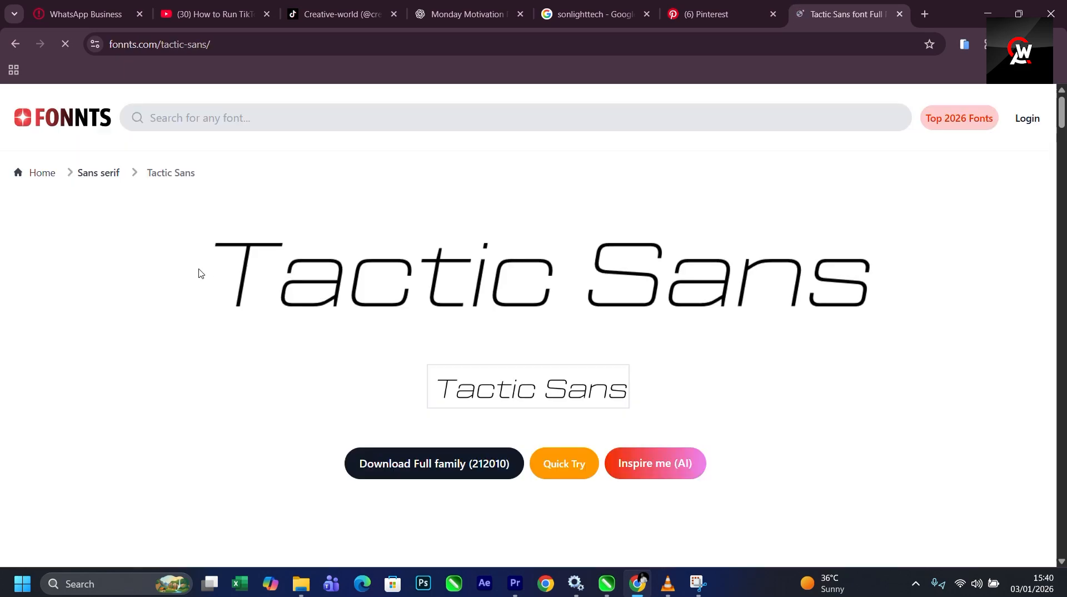
{"action": "scroll", "coordinate": [526, 383], "scroll_direction": "down", "scroll_amount": 5}
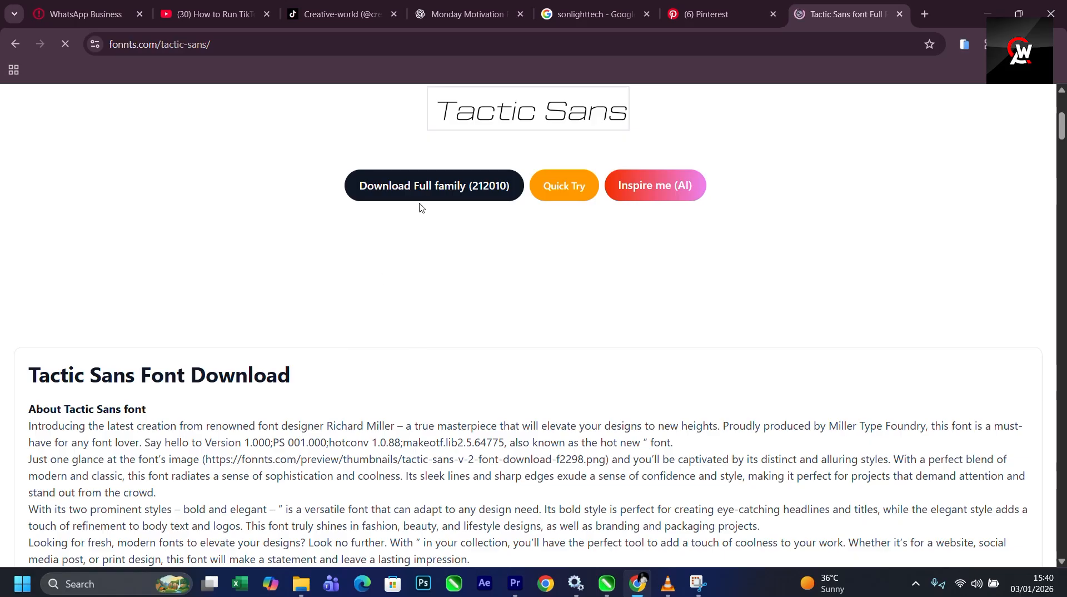
{"action": "left_click", "coordinate": [427, 194]}
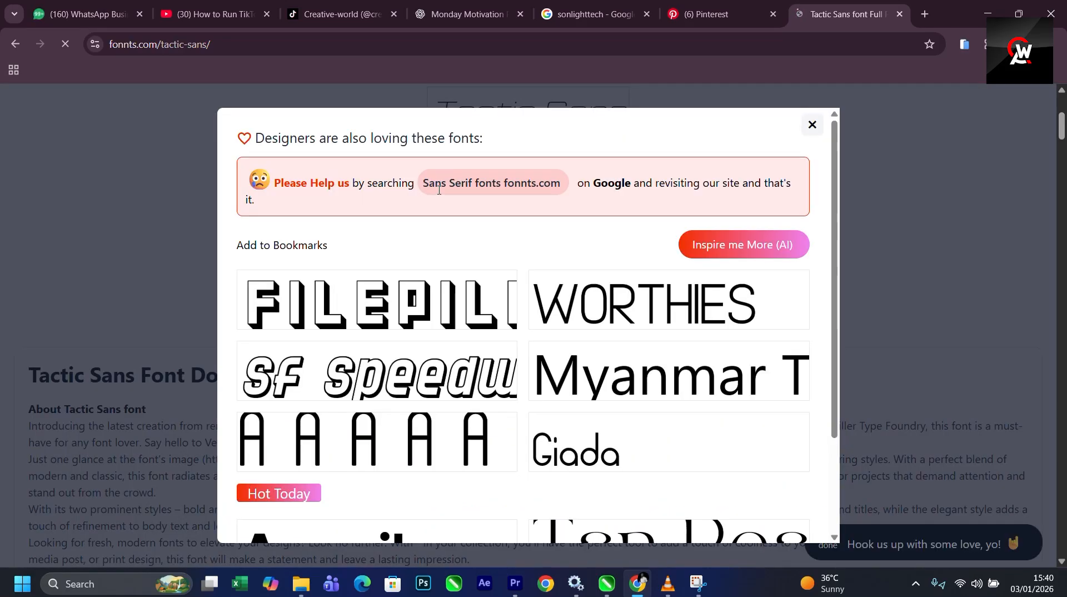
{"action": "scroll", "coordinate": [838, 423], "scroll_direction": "down", "scroll_amount": 1}
{"action": "scroll", "coordinate": [838, 424], "scroll_direction": "down", "scroll_amount": 2}
{"action": "scroll", "coordinate": [1027, 133], "scroll_direction": "down", "scroll_amount": 5}
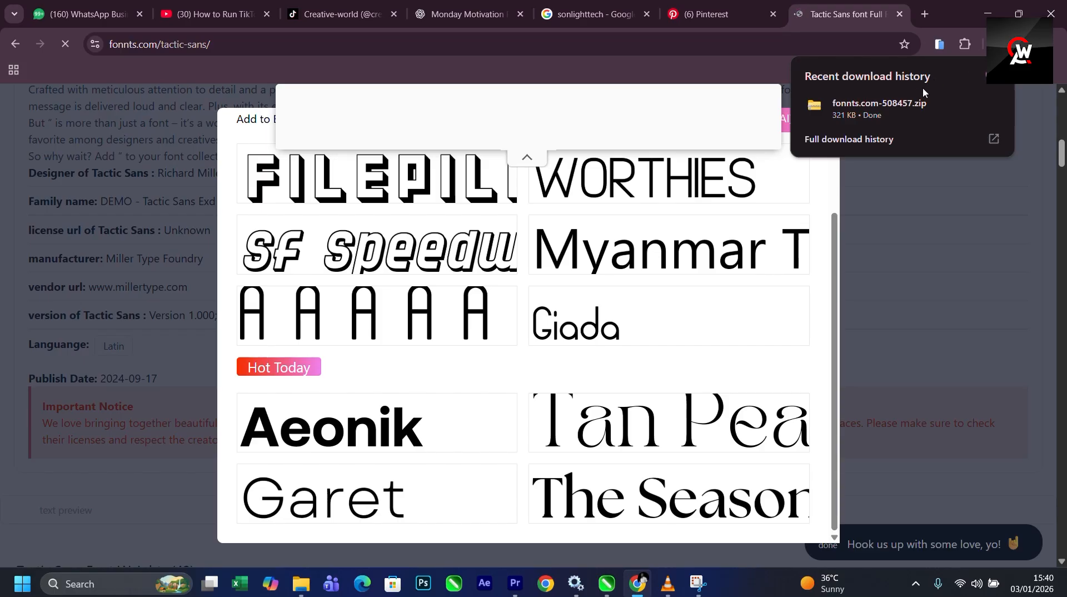
{"action": "left_click", "coordinate": [966, 106]}
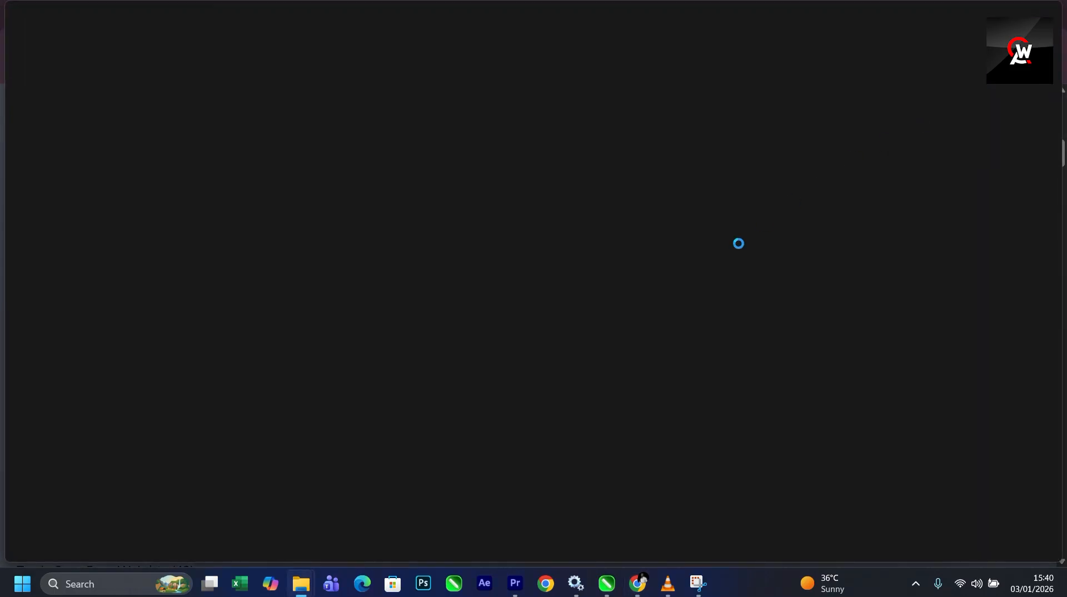
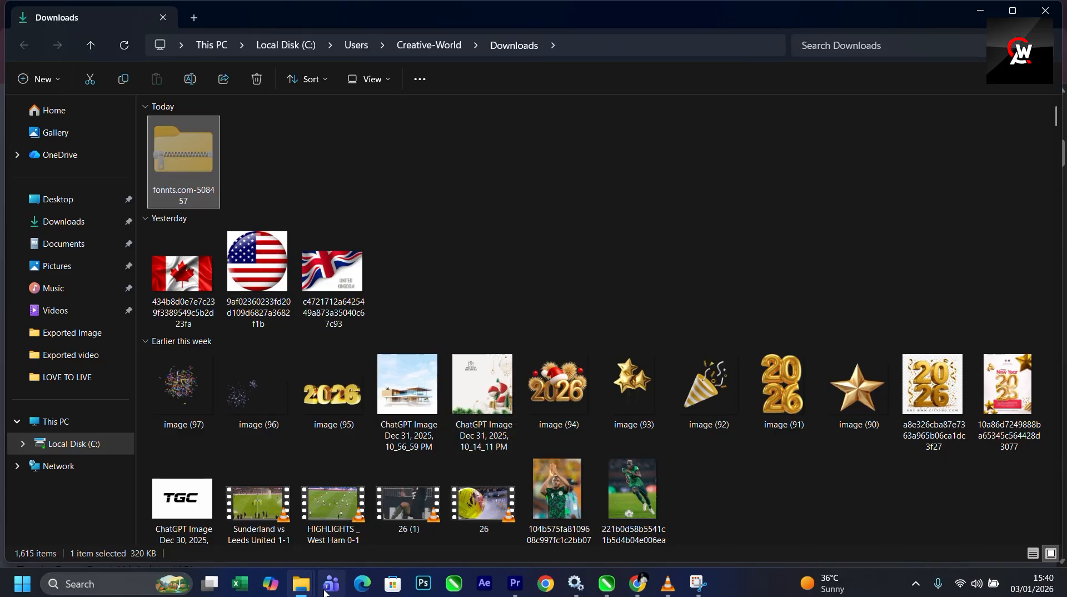
{"action": "mouse_move", "coordinate": [303, 585]}
{"action": "left_click", "coordinate": [369, 512]}
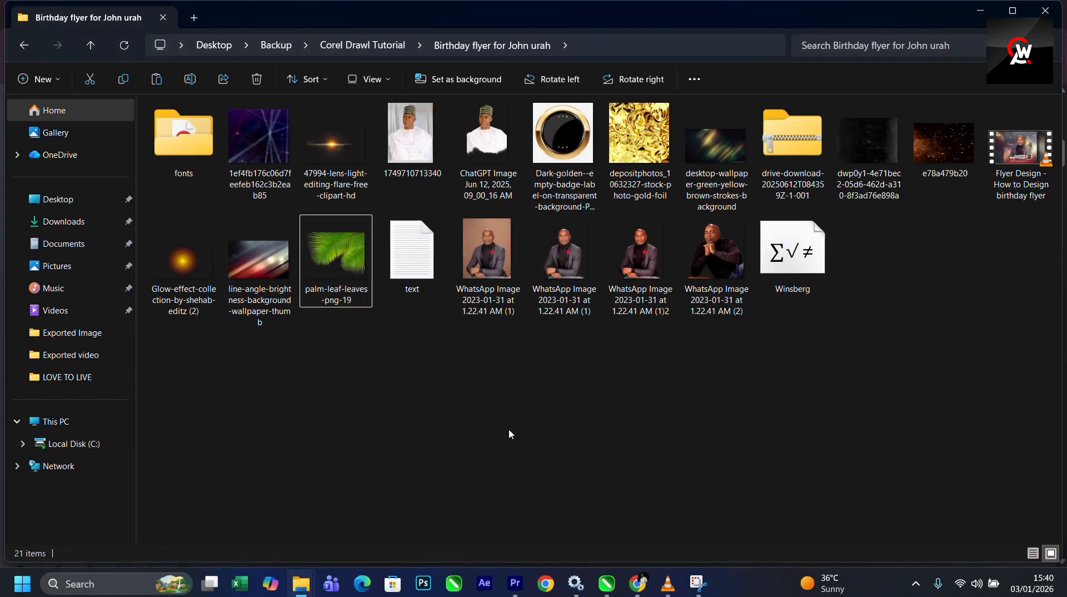
{"action": "left_click", "coordinate": [172, 156]}
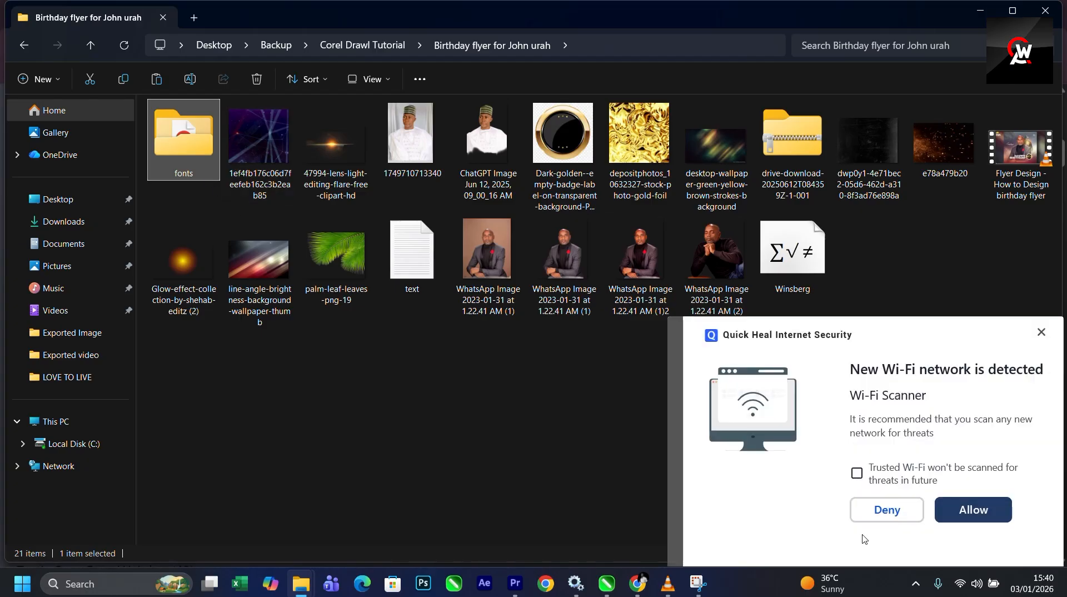
{"action": "left_click", "coordinate": [880, 513]}
{"action": "double_click", "coordinate": [202, 169]}
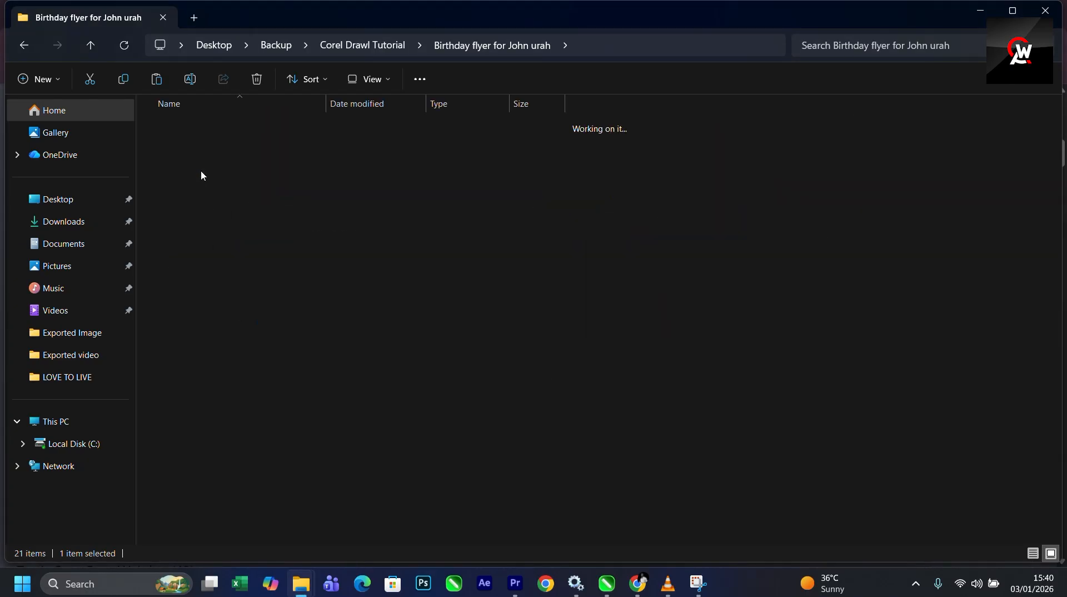
{"action": "scroll", "coordinate": [747, 375], "scroll_direction": "down", "scroll_amount": 7}
{"action": "scroll", "coordinate": [333, 277], "scroll_direction": "up", "scroll_amount": 1}
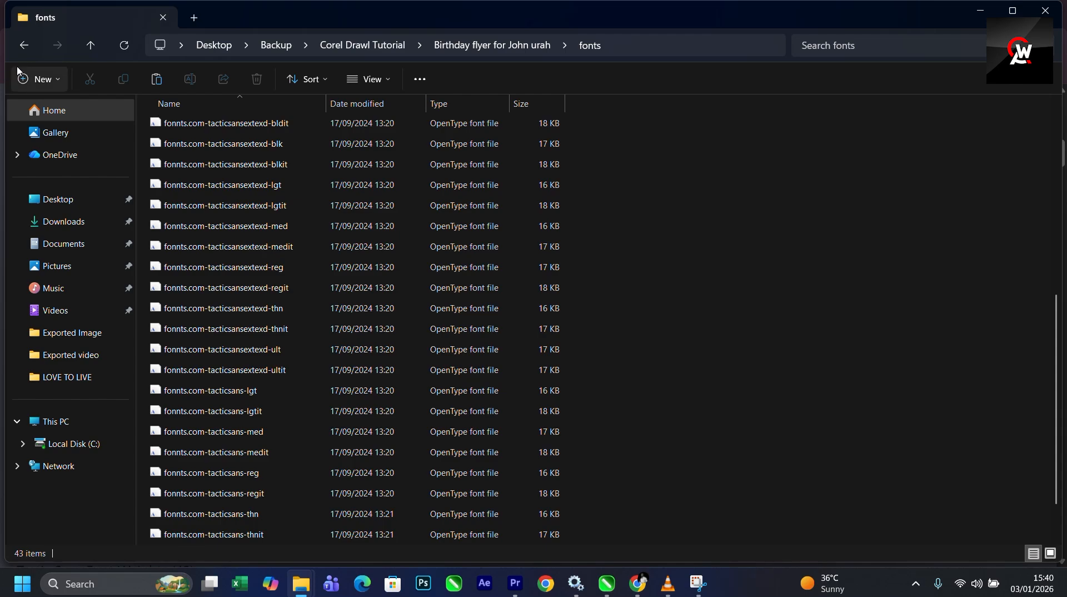
{"action": "scroll", "coordinate": [266, 332], "scroll_direction": "down", "scroll_amount": 1}
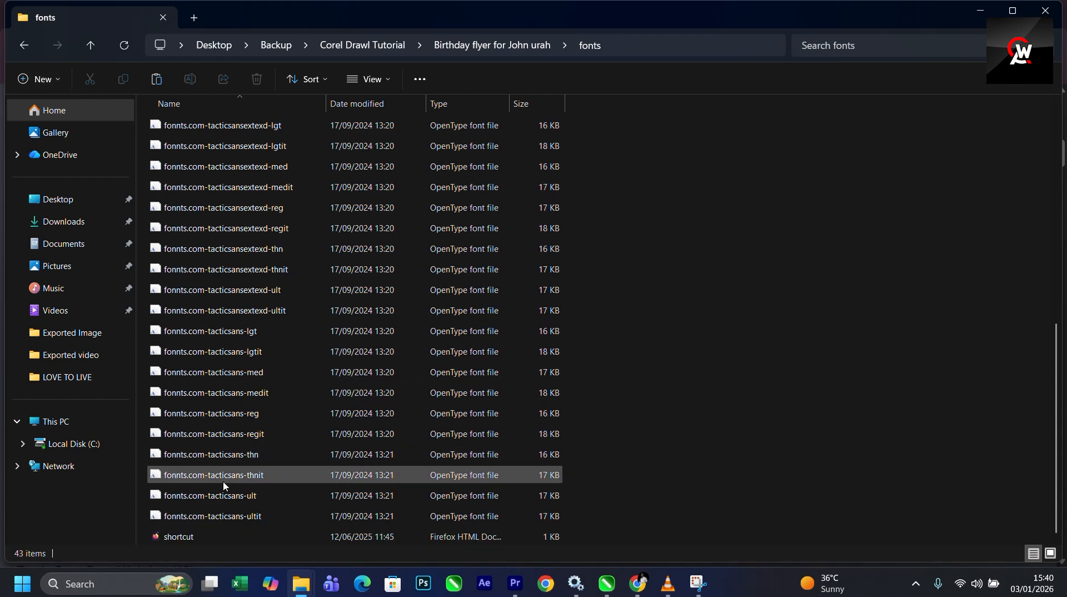
- Switch to CorelDRAW and apply the FSP DEMO - Tactic Sans Blk font to the feb 9th text
{"action": "left_click", "coordinate": [609, 585]}
{"action": "scroll", "coordinate": [215, 283], "scroll_direction": "down", "scroll_amount": 3}
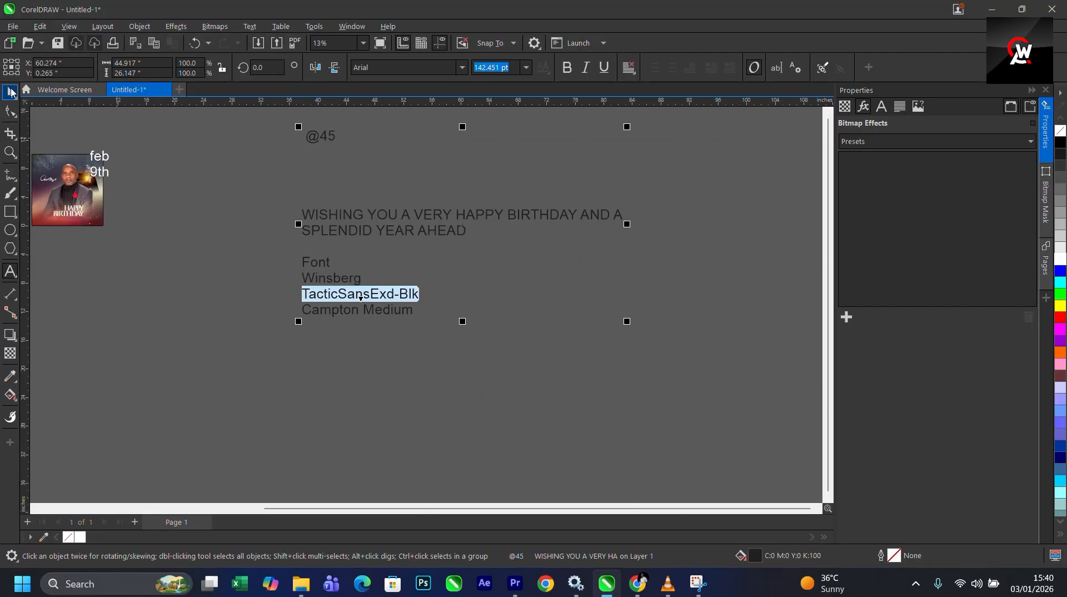
{"action": "left_click", "coordinate": [10, 93]}
{"action": "scroll", "coordinate": [352, 320], "scroll_direction": "down", "scroll_amount": 3}
{"action": "scroll", "coordinate": [279, 299], "scroll_direction": "up", "scroll_amount": 3}
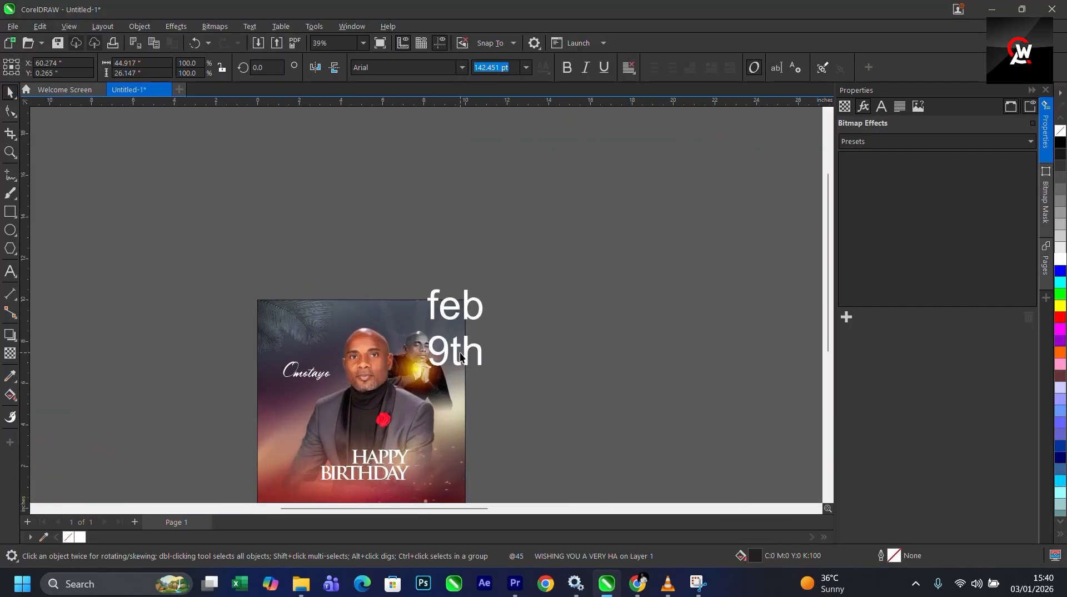
{"action": "left_click", "coordinate": [460, 356]}
{"action": "left_click", "coordinate": [418, 67]}
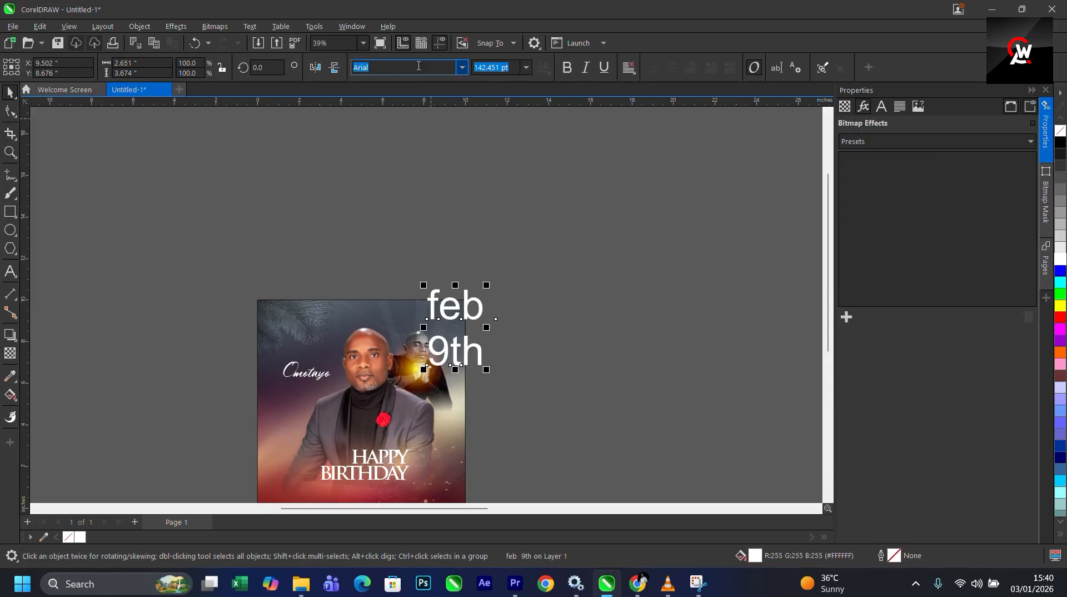
{"action": "left_click", "coordinate": [462, 67]}
{"action": "type", "text": "T"}
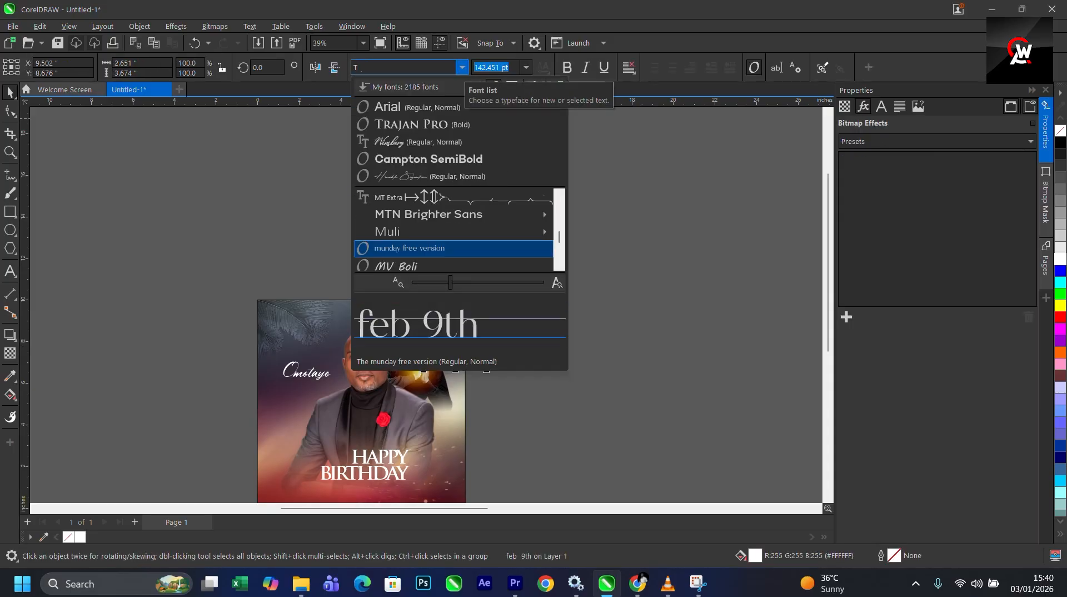
{"action": "type", "text": "ACT"}
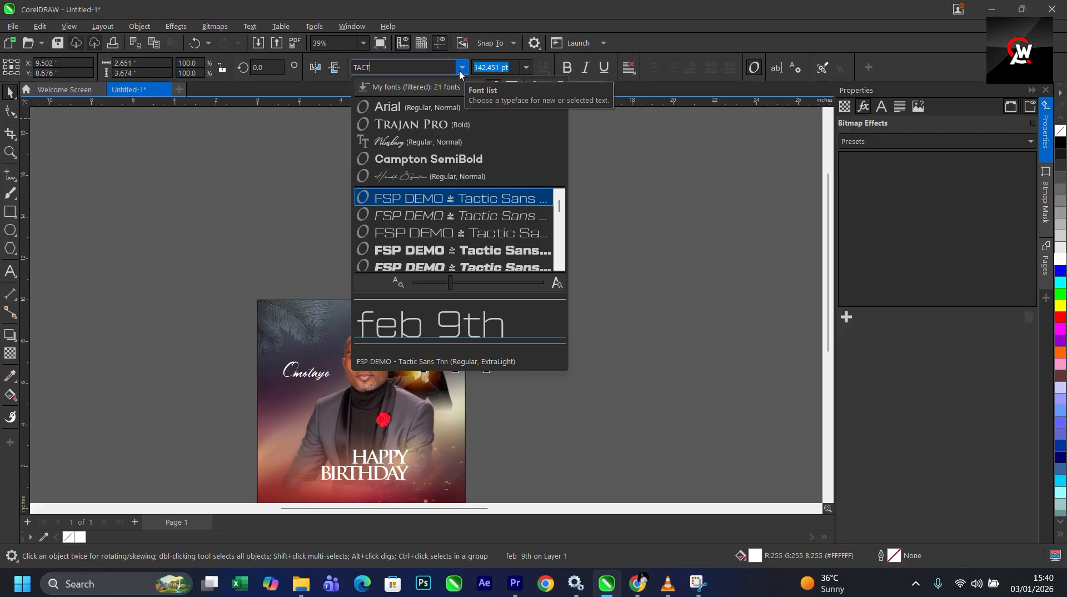
{"action": "left_click", "coordinate": [492, 250]}
- Try the Tactic Sans Blk and Tactic Sans Lgt fonts on the happy birthday text
{"action": "scroll", "coordinate": [479, 328], "scroll_direction": "up", "scroll_amount": 2}
{"action": "scroll", "coordinate": [438, 237], "scroll_direction": "down", "scroll_amount": 6}
{"action": "scroll", "coordinate": [429, 375], "scroll_direction": "up", "scroll_amount": 6}
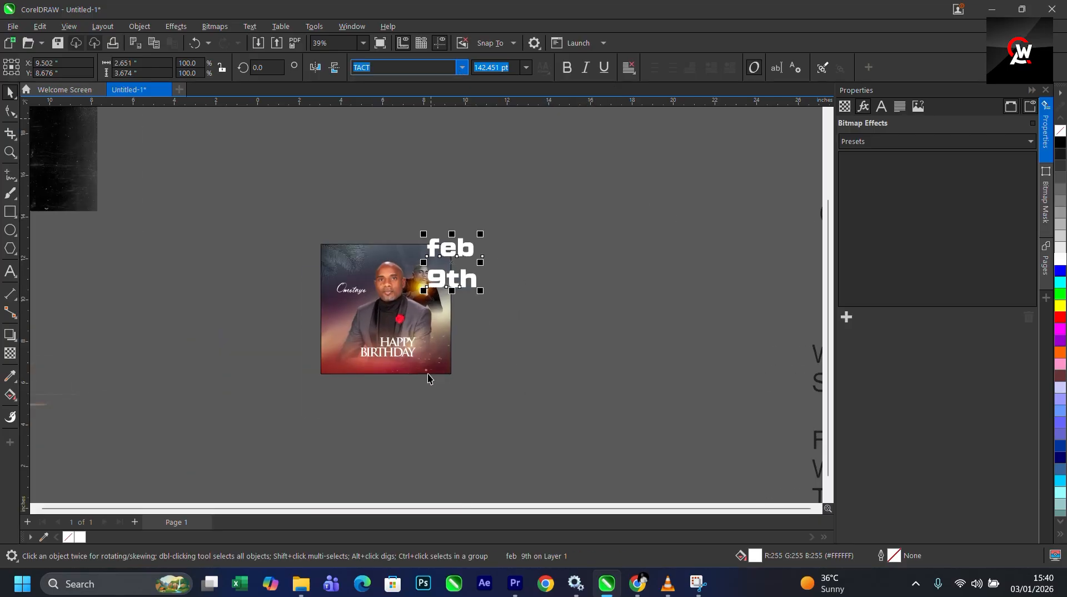
{"action": "left_click", "coordinate": [369, 319]}
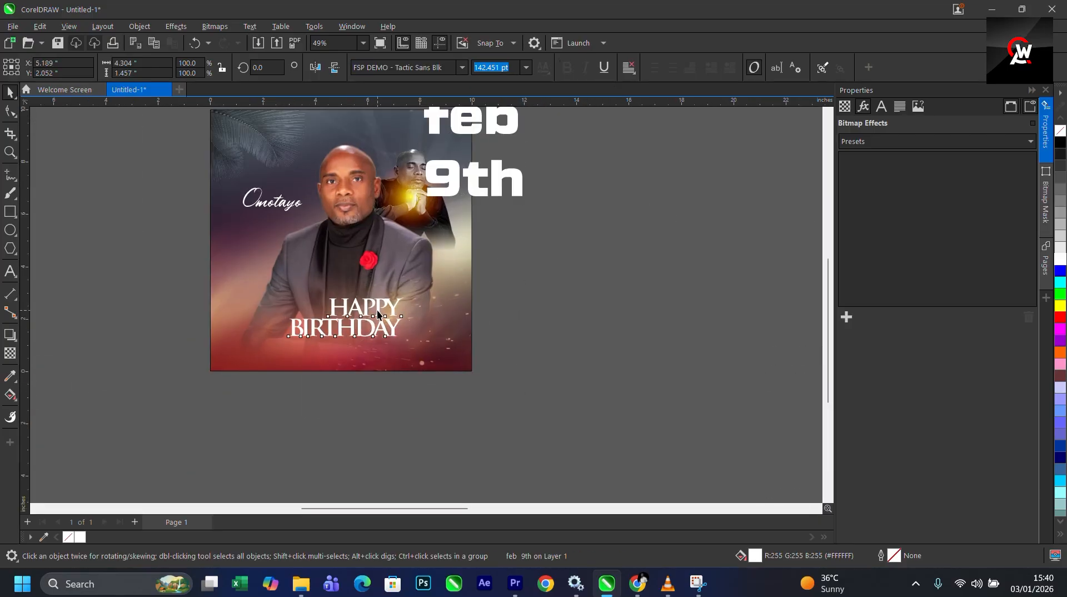
{"action": "left_click", "coordinate": [461, 68]}
{"action": "left_click", "coordinate": [422, 108]}
{"action": "scroll", "coordinate": [394, 289], "scroll_direction": "up", "scroll_amount": 2}
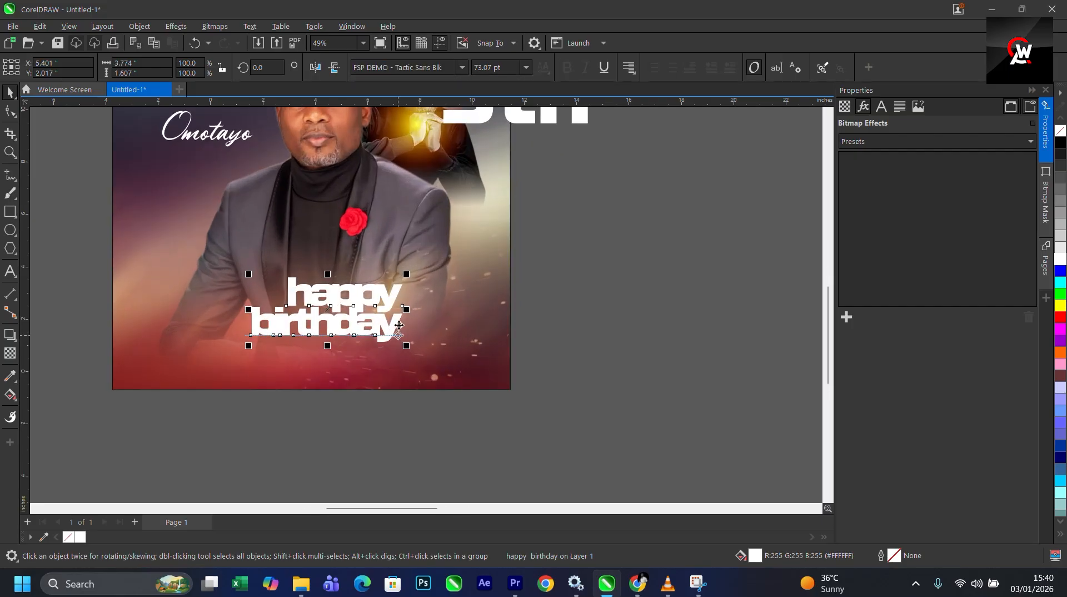
{"action": "scroll", "coordinate": [361, 305], "scroll_direction": "up", "scroll_amount": 2}
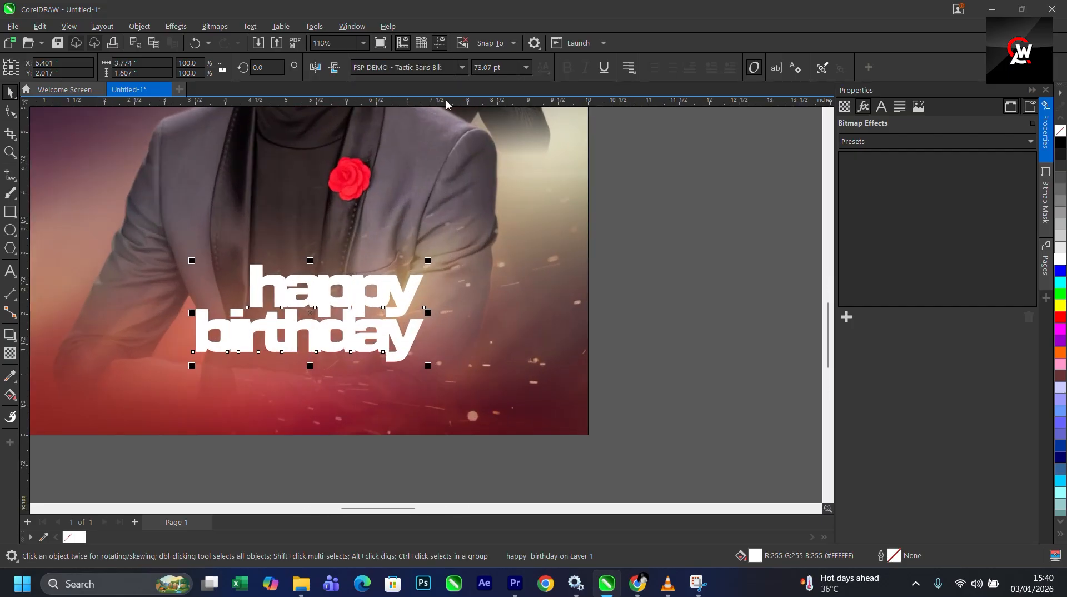
{"action": "left_click", "coordinate": [462, 67]}
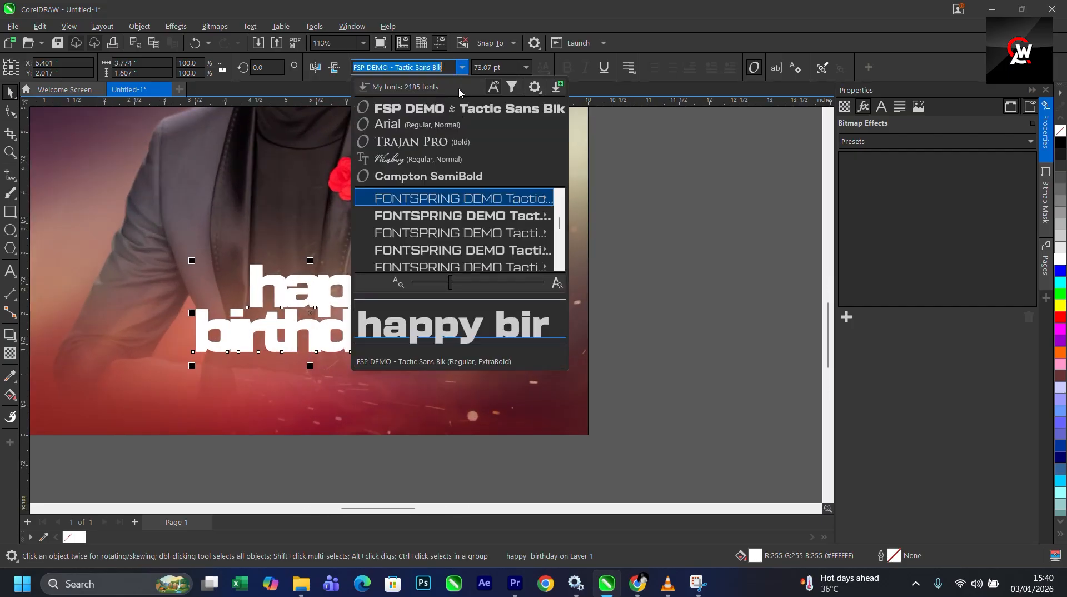
{"action": "left_click", "coordinate": [456, 233]}
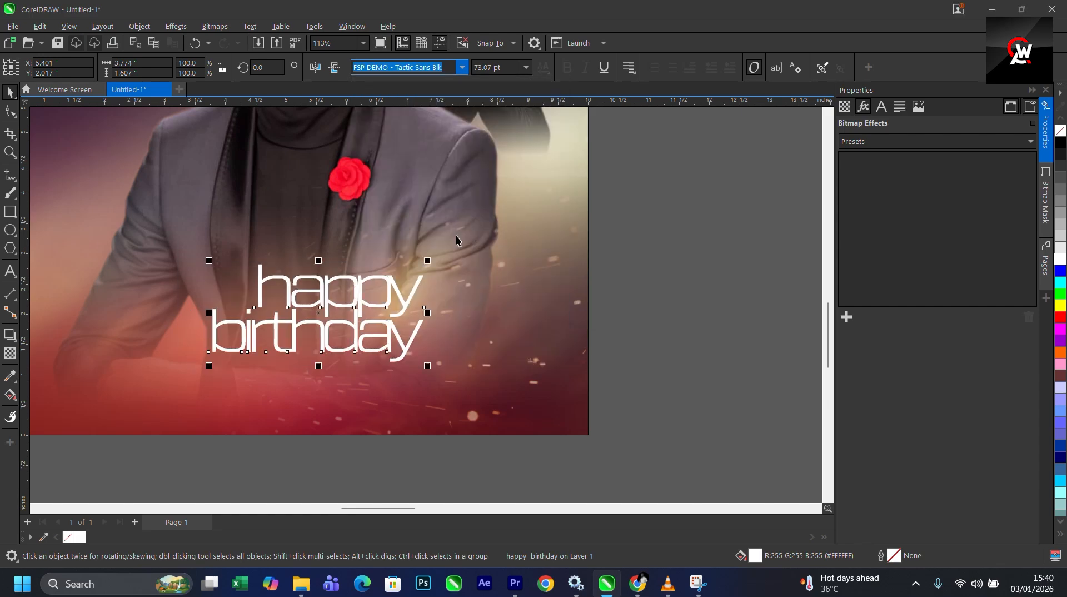
- Set the happy birthday text to FSP DEMO - Tactic Sans Med and widen its letter spacing
{"action": "left_click", "coordinate": [461, 67]}
{"action": "mouse_move", "coordinate": [459, 217]}
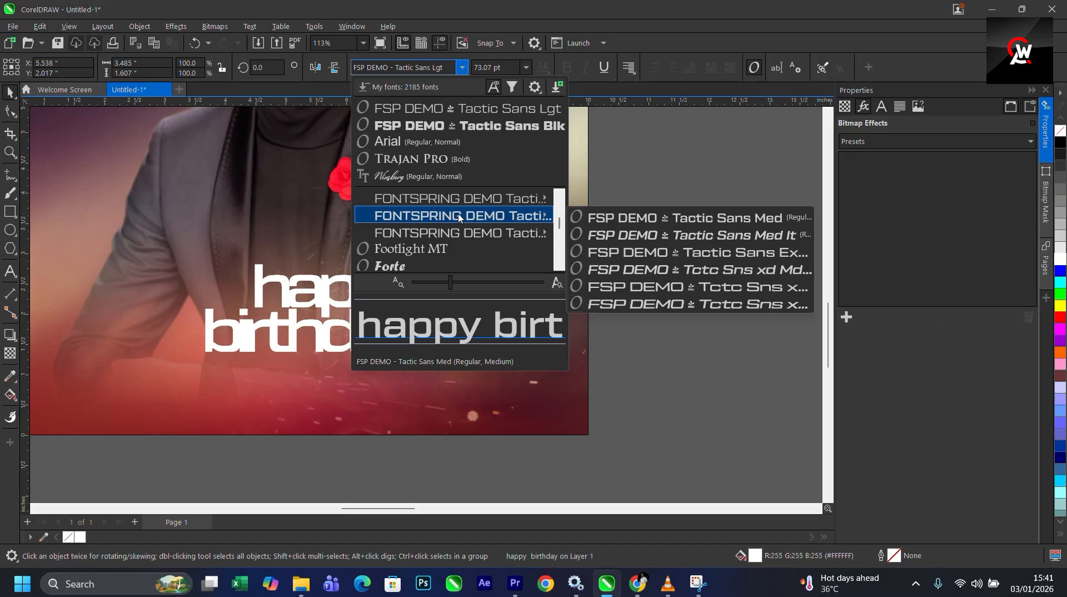
{"action": "left_click", "coordinate": [459, 217]}
{"action": "key", "text": "F10"}
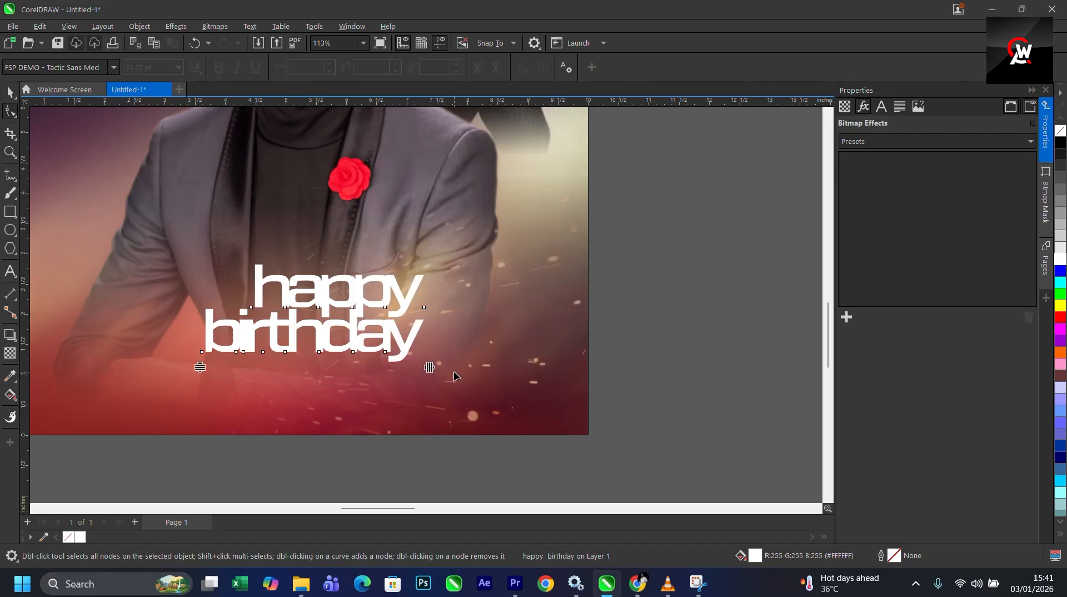
{"action": "left_click_drag", "start_coordinate": [432, 366], "coordinate": [508, 370]}
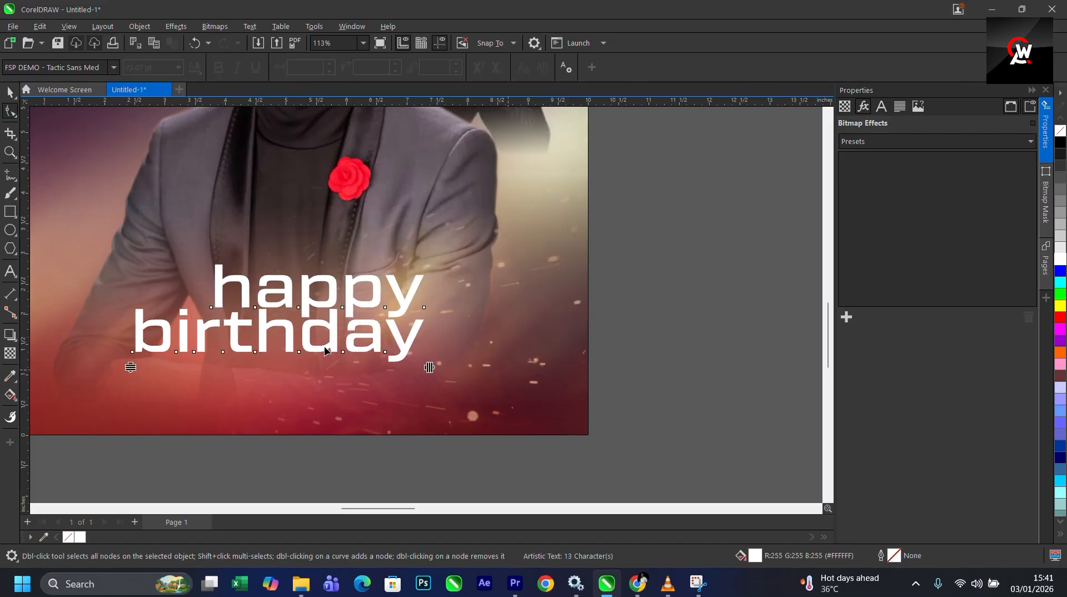
- Convert the happy birthday text to UPPERCASE
{"action": "key", "text": "space"}
{"action": "double_click", "coordinate": [323, 334]}
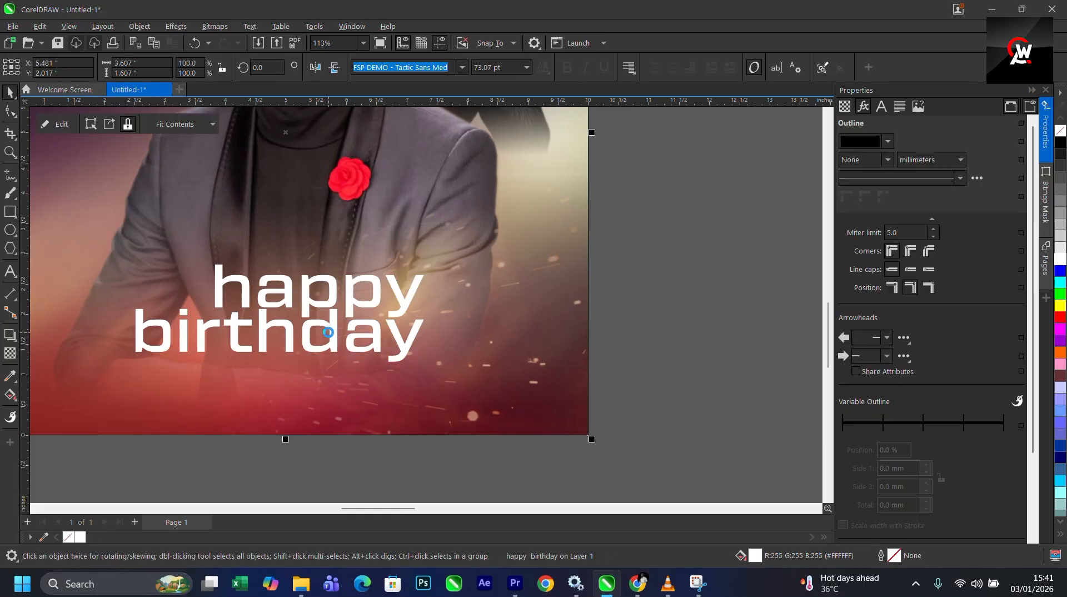
{"action": "key", "text": "ctrl+z"}
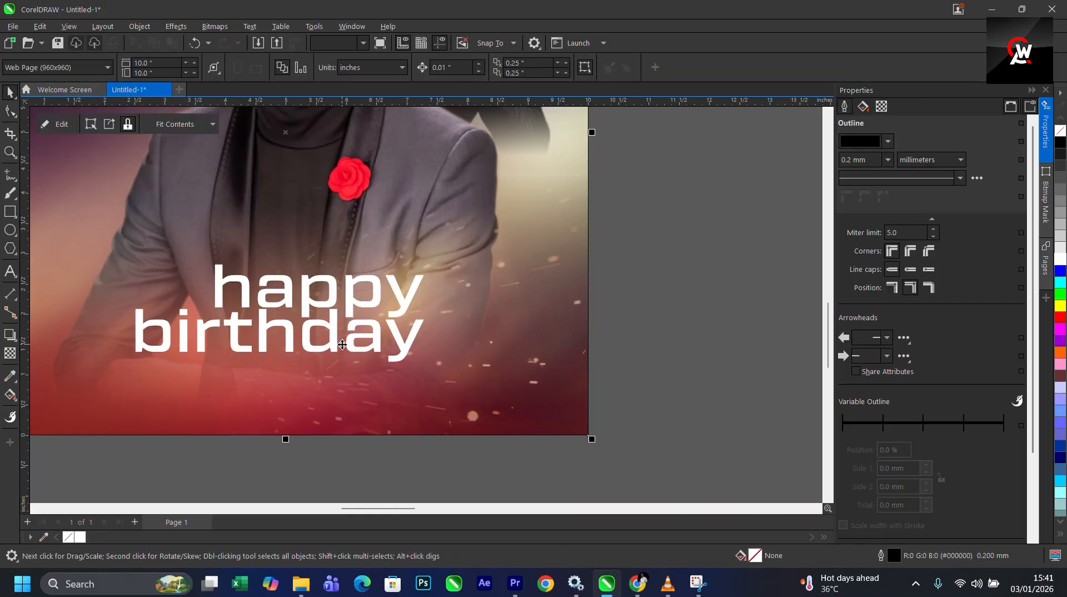
{"action": "double_click", "coordinate": [332, 338]}
{"action": "key", "text": "ctrl+a"}
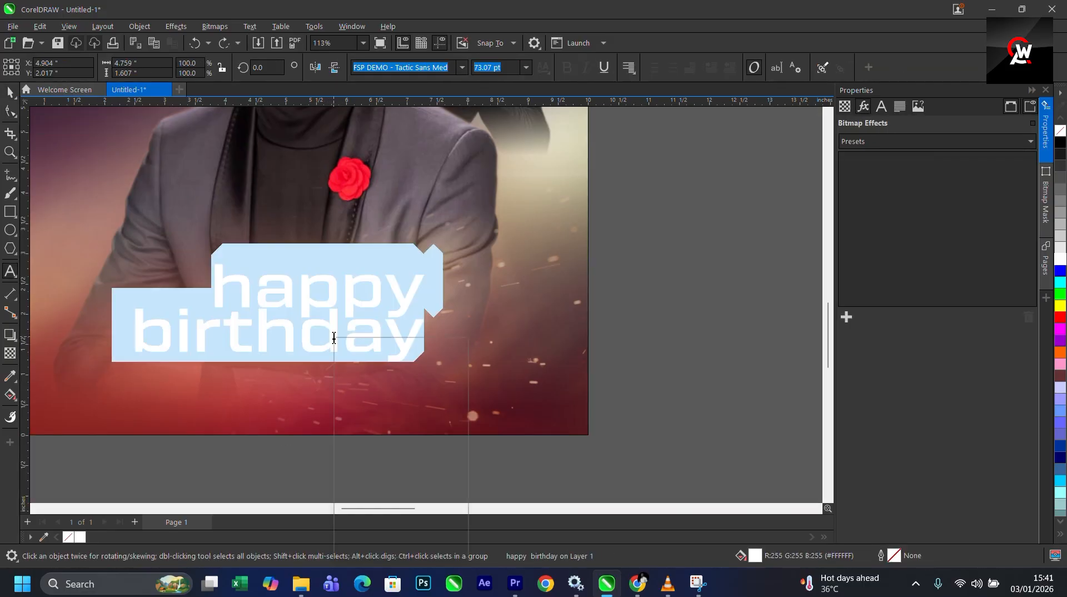
{"action": "right_click", "coordinate": [332, 338]}
{"action": "mouse_move", "coordinate": [403, 390]}
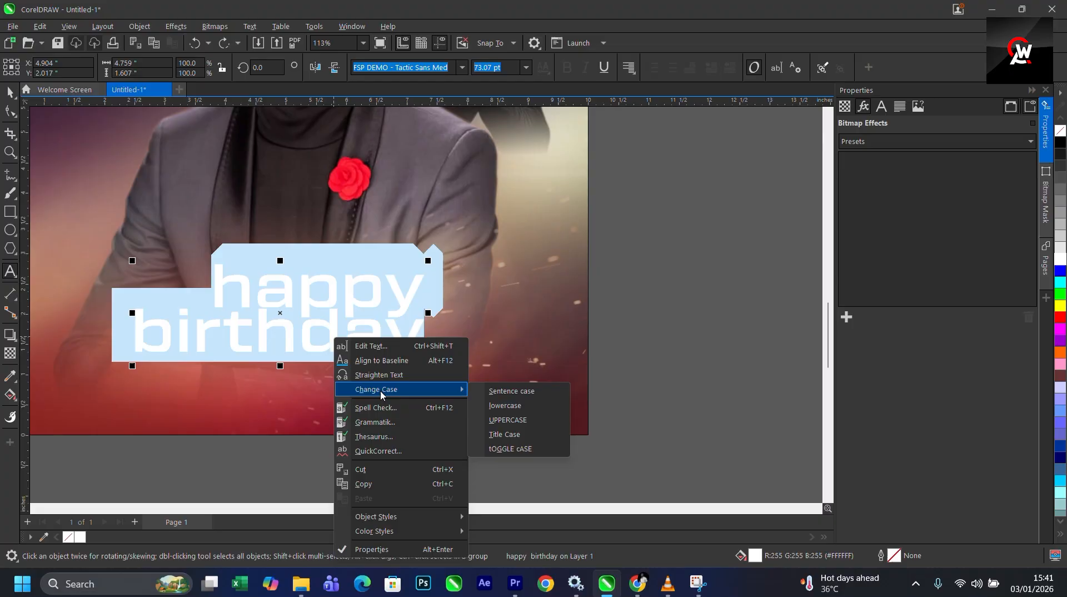
{"action": "left_click", "coordinate": [505, 418]}
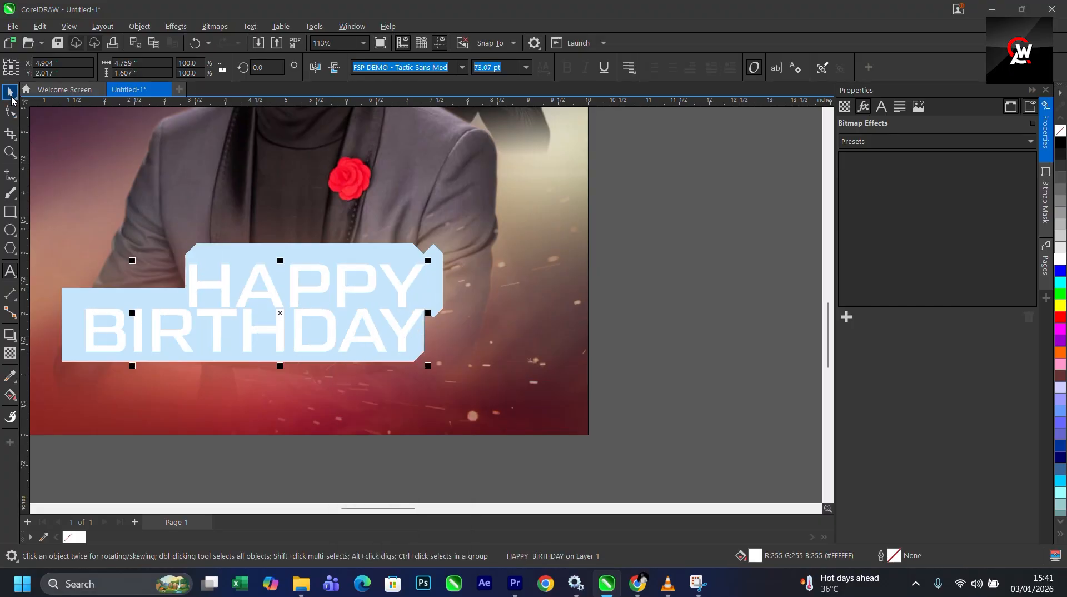
- Scale the HAPPY BIRTHDAY text down to about 51 pt and shift it slightly to the right
{"action": "left_click", "coordinate": [11, 96]}
{"action": "scroll", "coordinate": [404, 314], "scroll_direction": "down", "scroll_amount": 2}
{"action": "left_click_drag", "start_coordinate": [439, 296], "coordinate": [377, 313]}
{"action": "left_click_drag", "start_coordinate": [355, 351], "coordinate": [403, 352]}
{"action": "key", "text": "ctrl+z"}
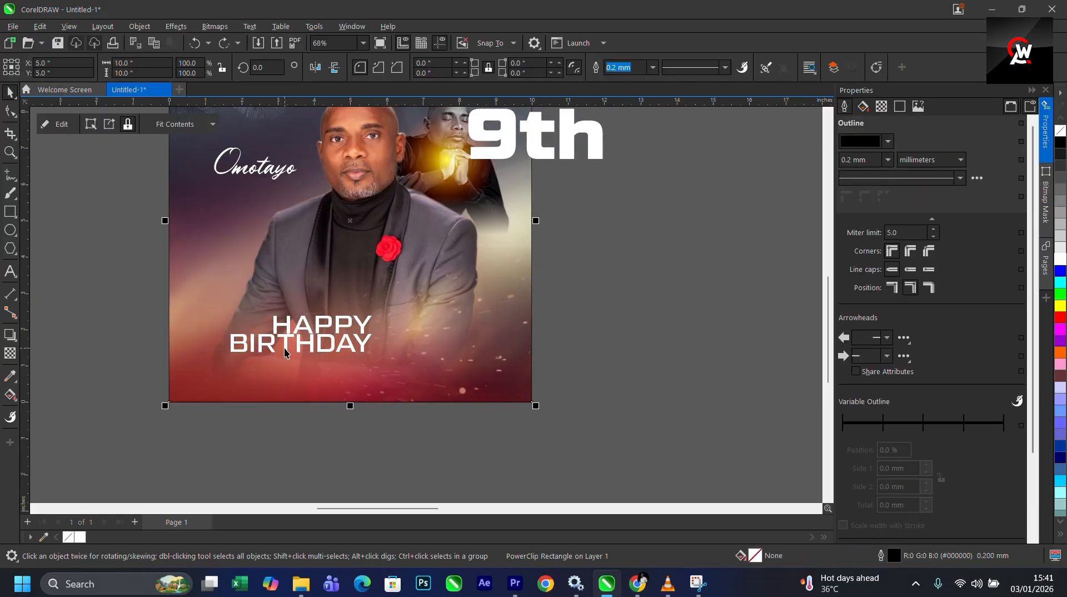
{"action": "left_click", "coordinate": [289, 349]}
{"action": "left_click_drag", "start_coordinate": [285, 341], "coordinate": [362, 354]}
{"action": "scroll", "coordinate": [385, 358], "scroll_direction": "up", "scroll_amount": 1}
{"action": "scroll", "coordinate": [386, 359], "scroll_direction": "up", "scroll_amount": 2}
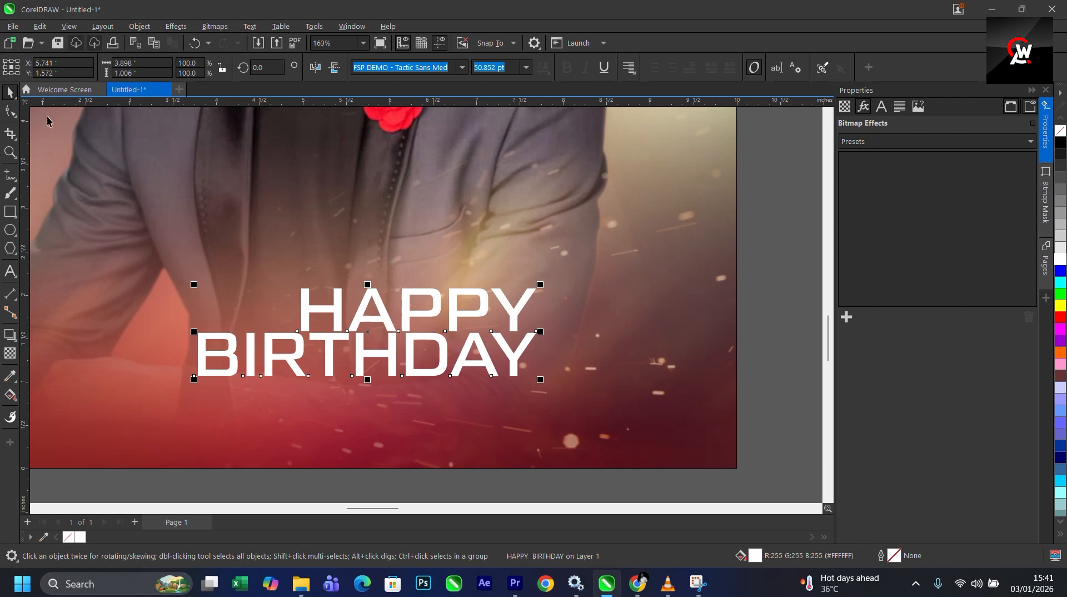
- Increase the line spacing of the HAPPY BIRTHDAY text slightly
{"action": "left_click", "coordinate": [17, 113]}
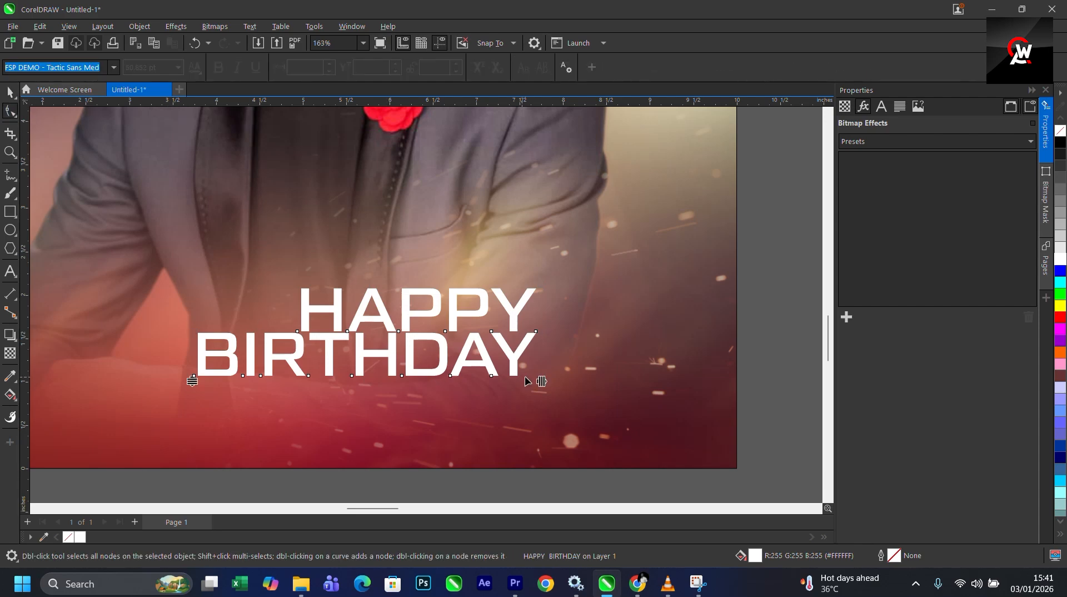
{"action": "left_click_drag", "start_coordinate": [191, 381], "coordinate": [195, 388]}
{"action": "key", "text": "space"}
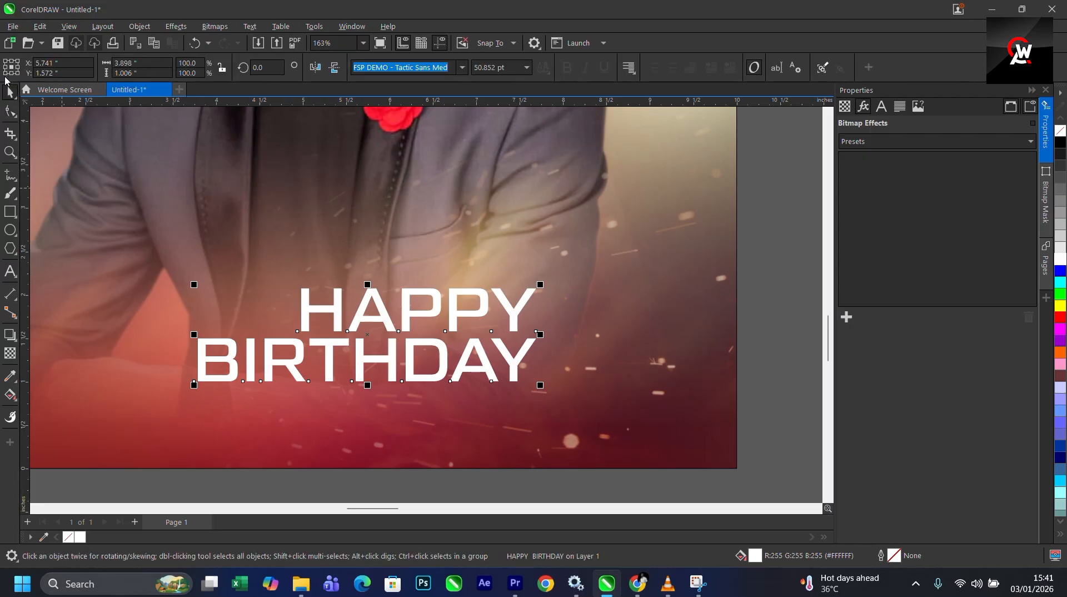
- Preview Tactic Sans variants on the HAPPY BIRTHDAY text and reapply Tactic Sans Med
{"action": "left_click", "coordinate": [462, 67]}
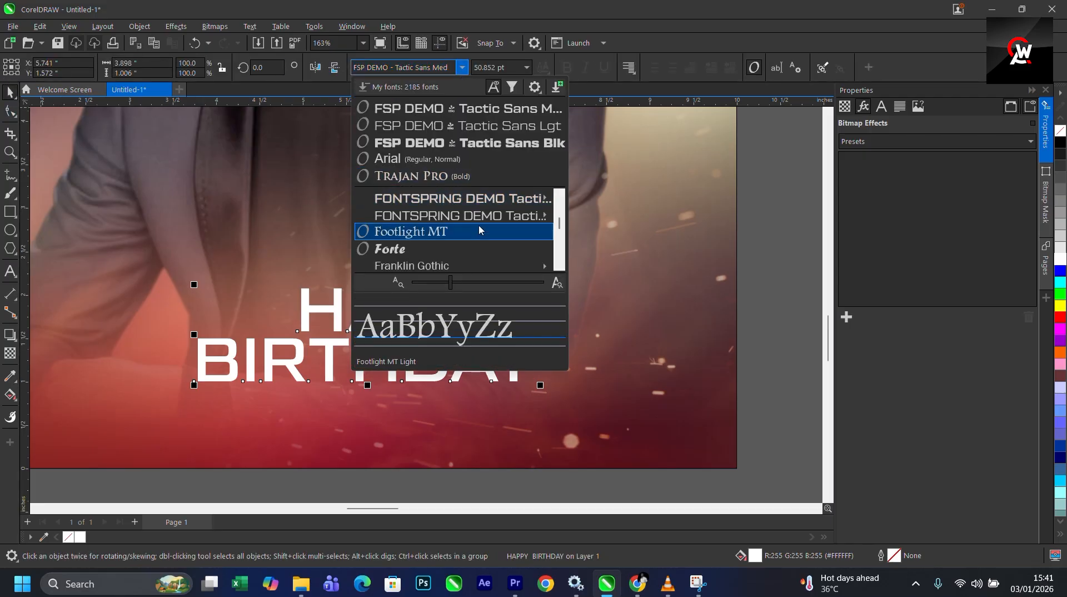
{"action": "mouse_move", "coordinate": [544, 218]}
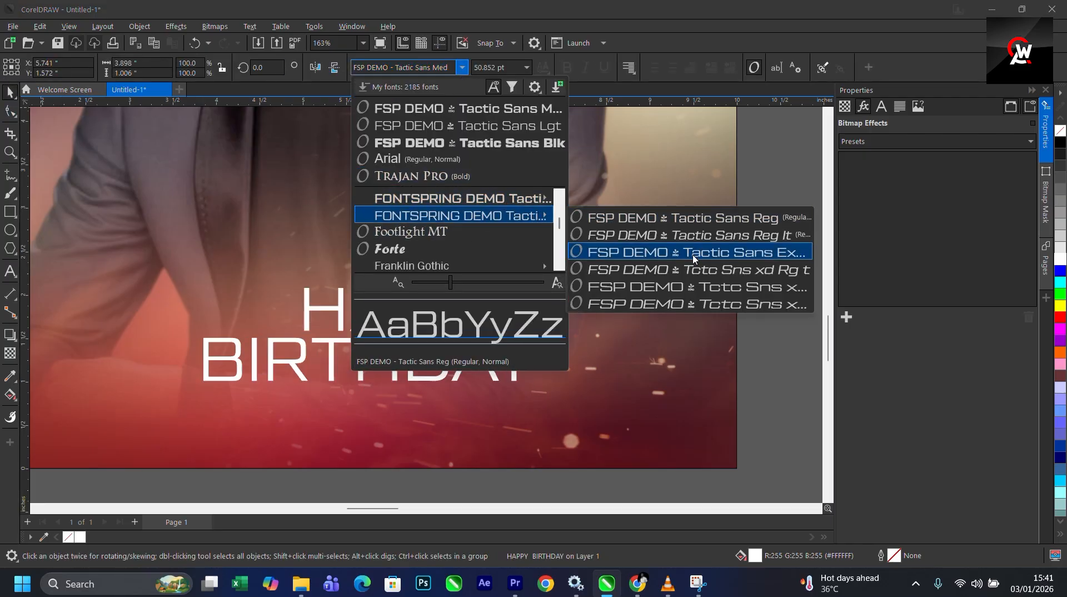
{"action": "mouse_move", "coordinate": [507, 199]}
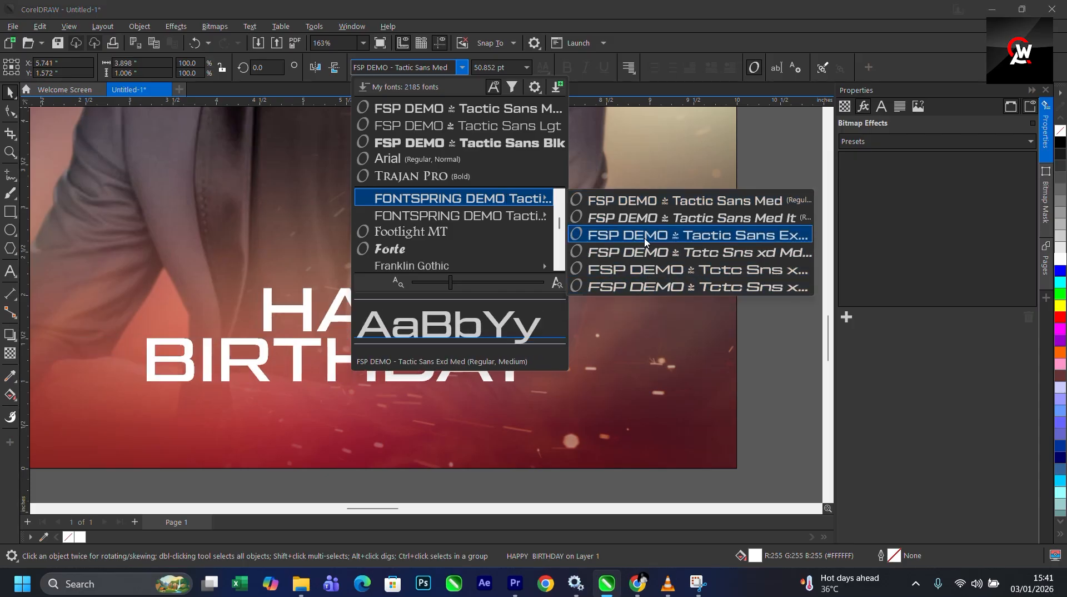
{"action": "left_click", "coordinate": [646, 208]}
- Tighten the letter spacing of the HAPPY BIRTHDAY text slightly
{"action": "scroll", "coordinate": [507, 371], "scroll_direction": "down", "scroll_amount": 1}
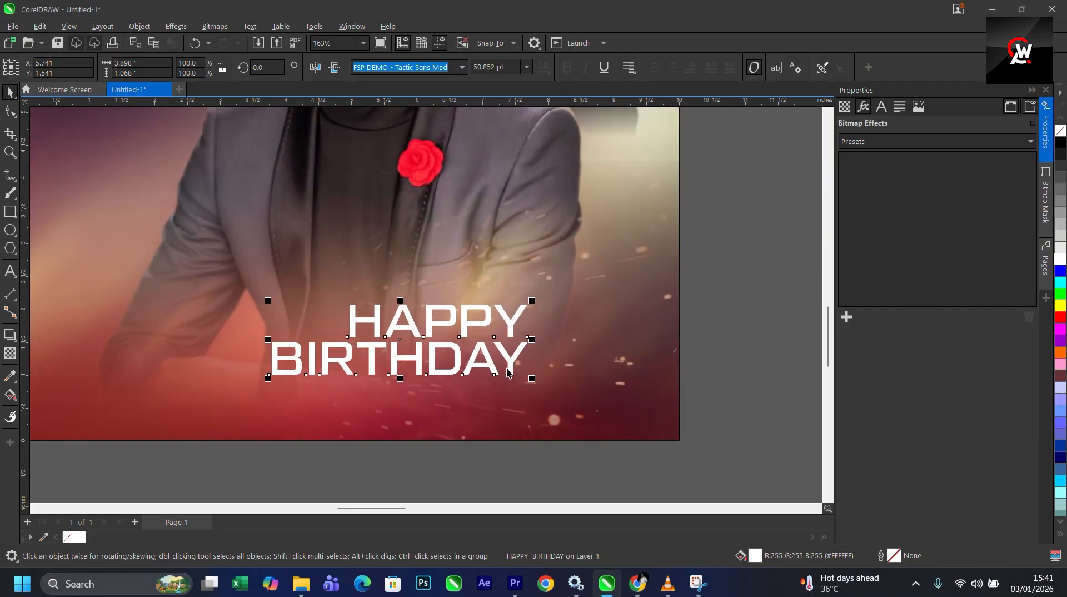
{"action": "scroll", "coordinate": [402, 361], "scroll_direction": "down", "scroll_amount": 3}
{"action": "scroll", "coordinate": [437, 360], "scroll_direction": "up", "scroll_amount": 3}
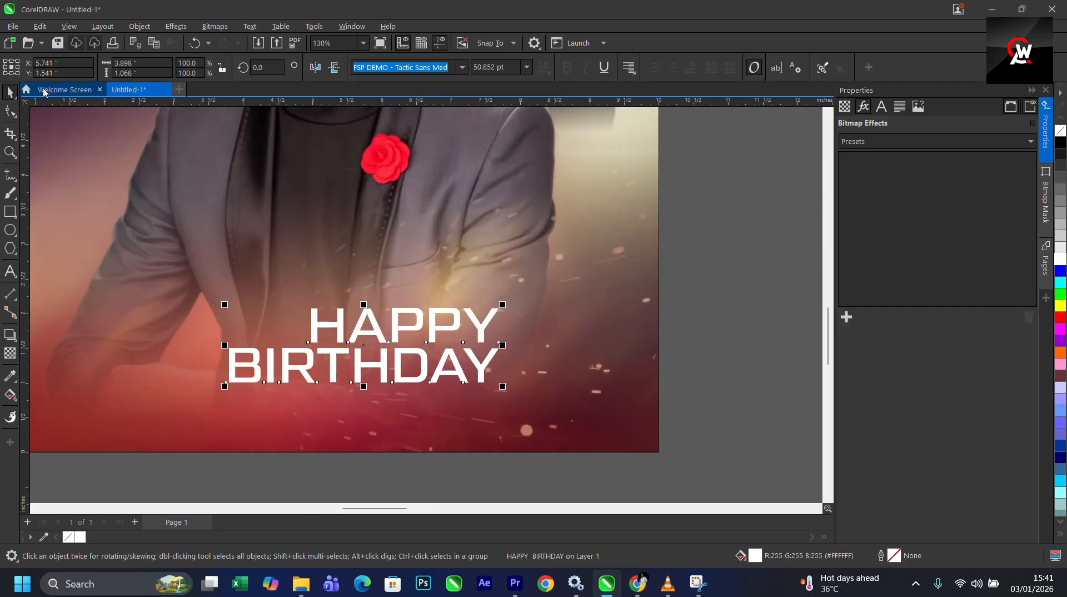
{"action": "left_click", "coordinate": [12, 114]}
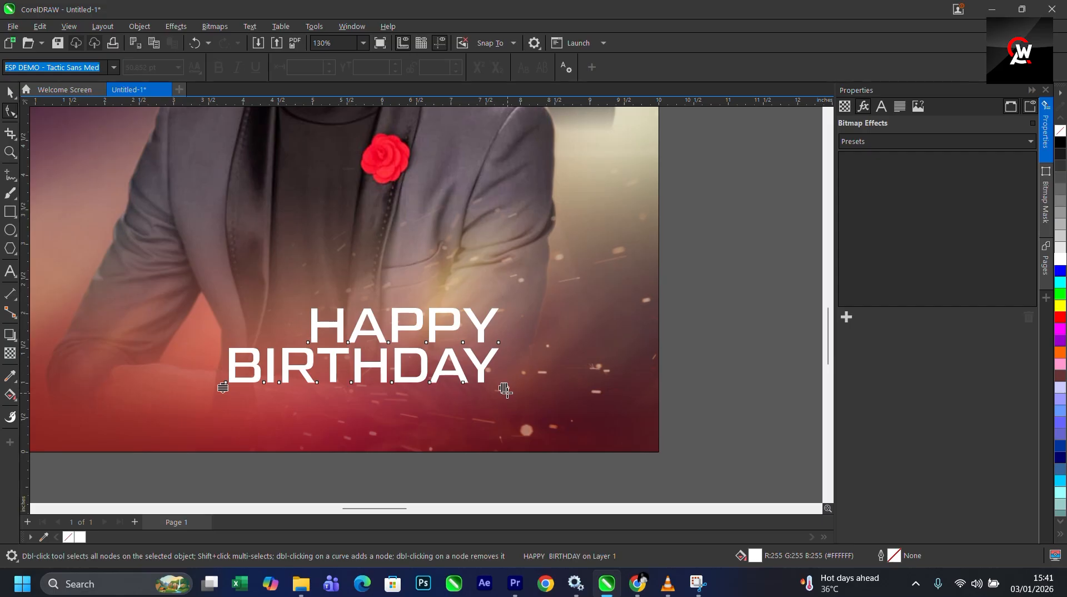
{"action": "left_click_drag", "start_coordinate": [504, 390], "coordinate": [477, 385]}
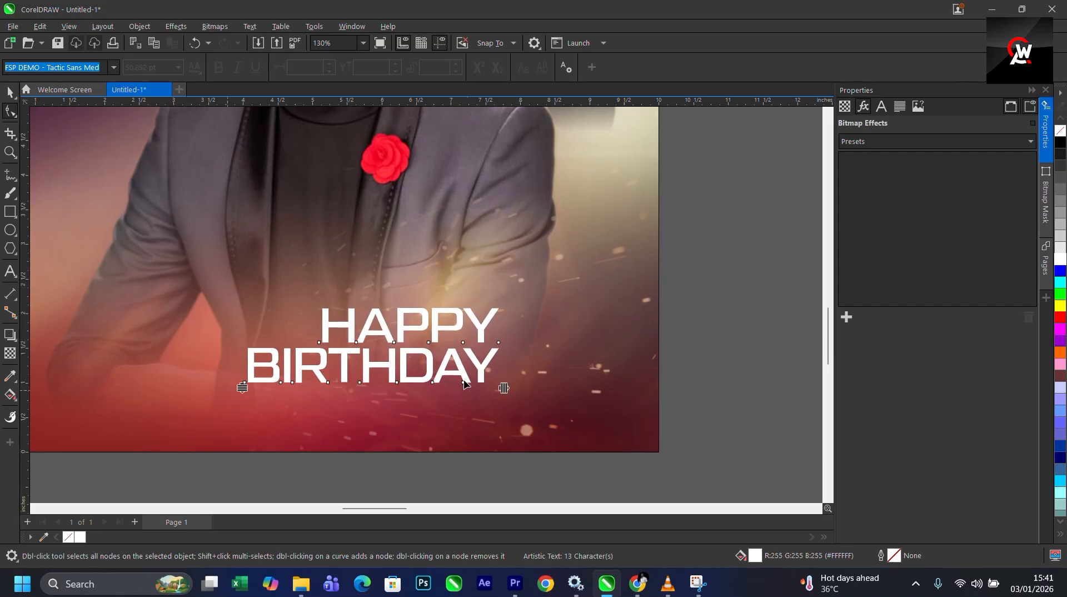
- Tighten the HAPPY BIRTHDAY letter spacing a little further
{"action": "left_click_drag", "start_coordinate": [504, 387], "coordinate": [490, 384]}
{"action": "key", "text": "space"}
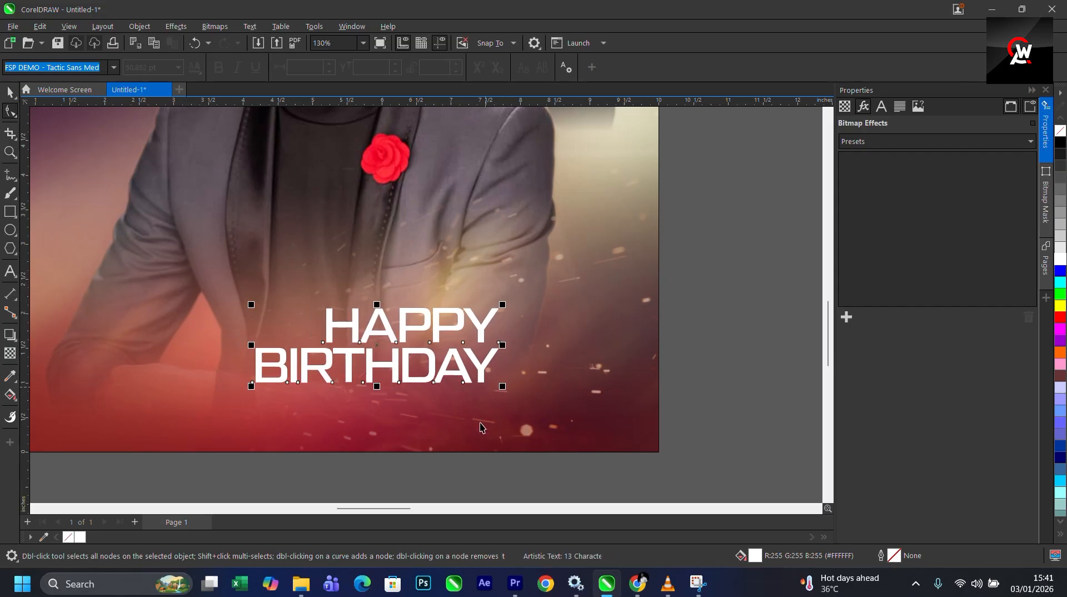
{"action": "scroll", "coordinate": [484, 425], "scroll_direction": "down", "scroll_amount": 3}
{"action": "scroll", "coordinate": [556, 163], "scroll_direction": "up", "scroll_amount": 2}
- Copy all properties of the HAPPY BIRTHDAY text onto the feb 9th text
{"action": "left_click", "coordinate": [556, 162]}
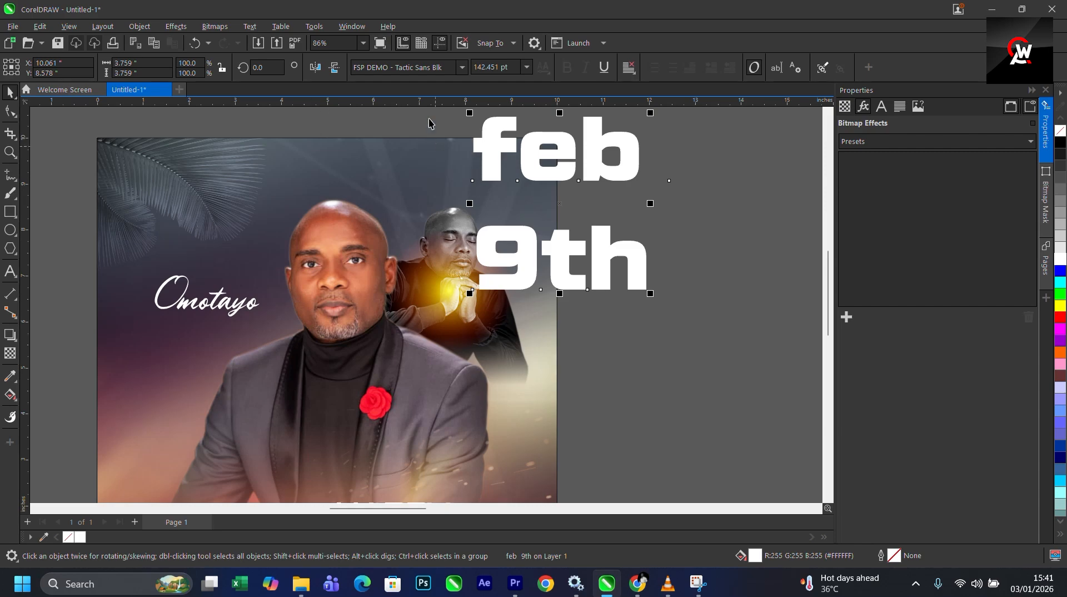
{"action": "scroll", "coordinate": [505, 218], "scroll_direction": "down", "scroll_amount": 4}
{"action": "left_click", "coordinate": [454, 418]}
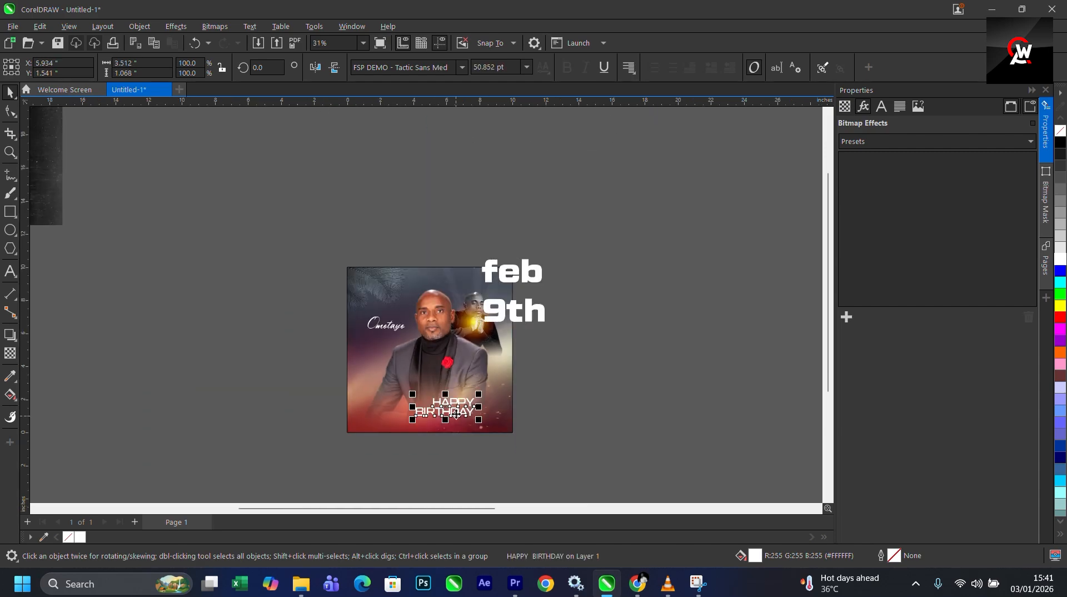
{"action": "left_click_drag", "start_coordinate": [456, 415], "coordinate": [519, 277]}
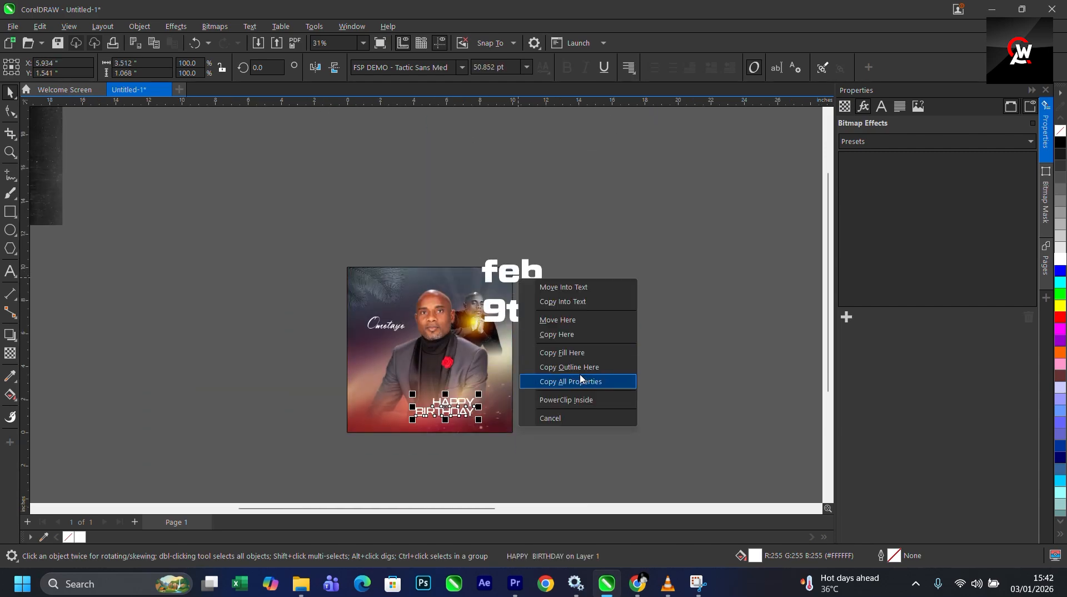
{"action": "left_click", "coordinate": [581, 381]}
- Move the feb 9th text onto the flyer near the upper right corner, beside the praying man
{"action": "scroll", "coordinate": [582, 285], "scroll_direction": "up", "scroll_amount": 5}
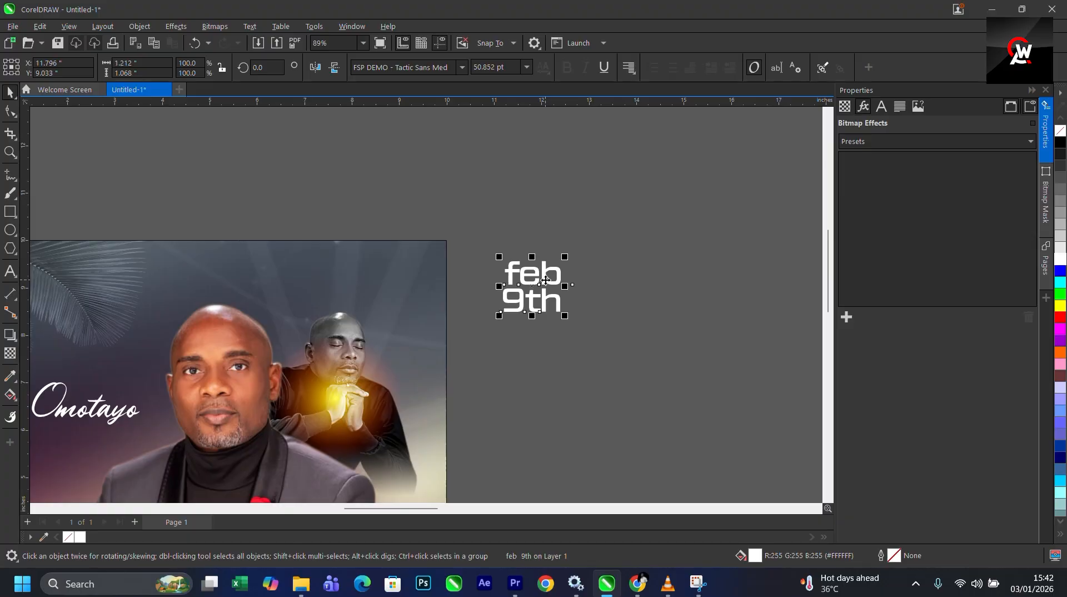
{"action": "left_click_drag", "start_coordinate": [544, 280], "coordinate": [411, 280]}
{"action": "scroll", "coordinate": [402, 298], "scroll_direction": "up", "scroll_amount": 3}
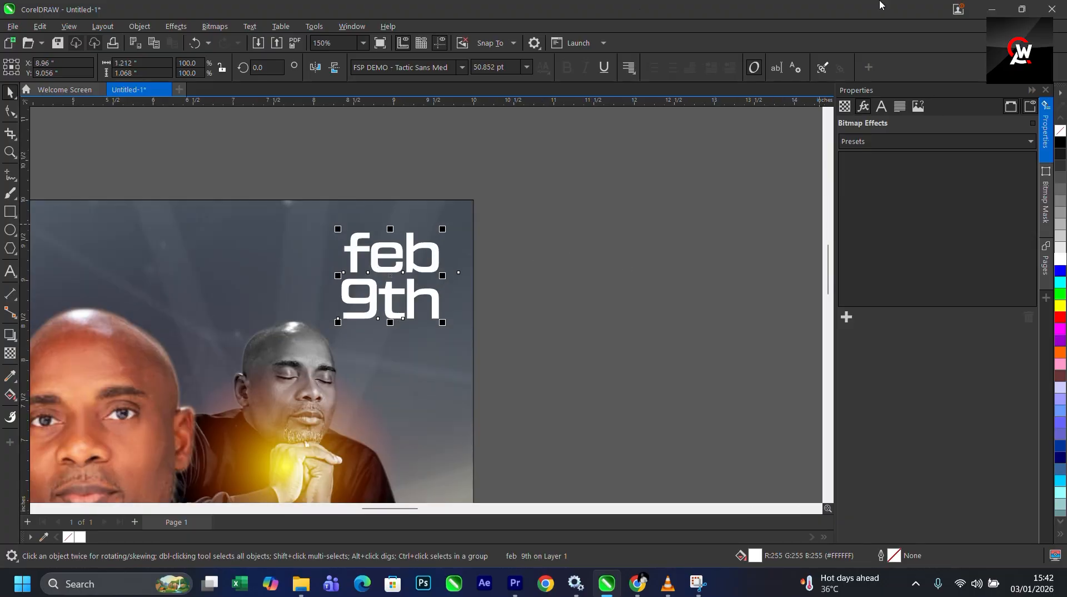
- Increase the line spacing of the feb 9th text slightly
{"action": "scroll", "coordinate": [879, 6], "scroll_direction": "up", "scroll_amount": 2}
{"action": "left_click", "coordinate": [11, 112]}
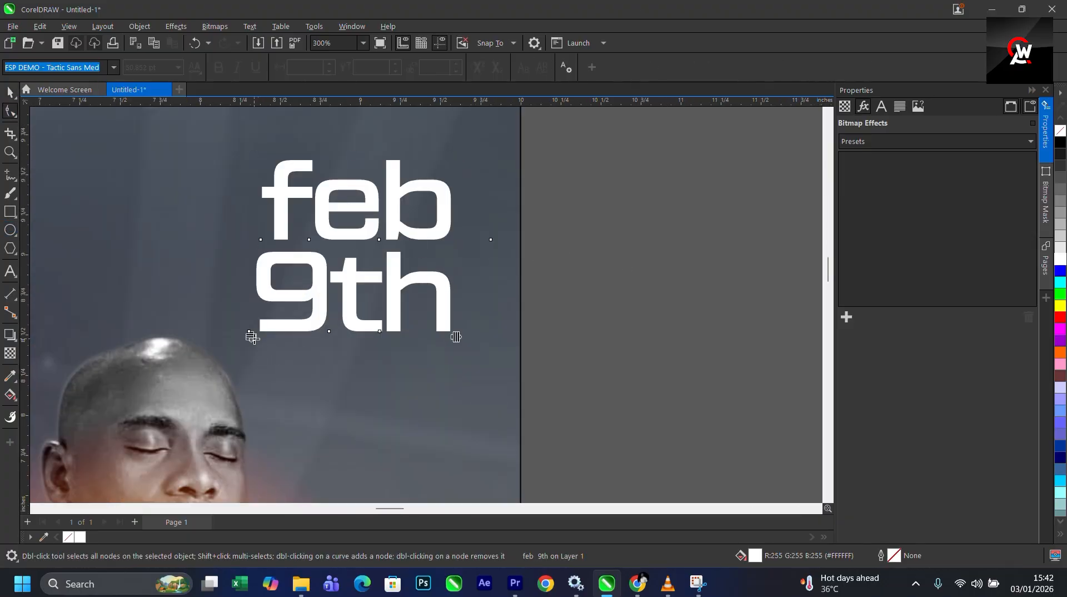
{"action": "left_click_drag", "start_coordinate": [252, 338], "coordinate": [254, 350]}
{"action": "key", "text": "space"}
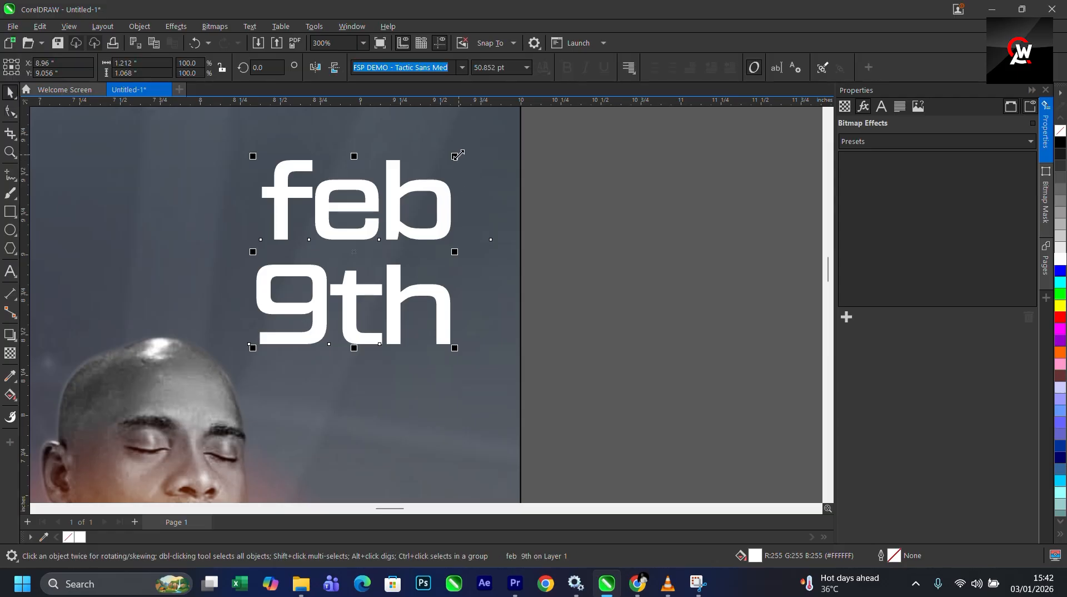
- Scale the feb 9th text down to about 17 pt in the flyer's top right corner
{"action": "left_click_drag", "start_coordinate": [456, 157], "coordinate": [431, 239]}
{"action": "scroll", "coordinate": [448, 293], "scroll_direction": "down", "scroll_amount": 2}
{"action": "scroll", "coordinate": [431, 239], "scroll_direction": "down", "scroll_amount": 2}
{"action": "left_click", "coordinate": [573, 246]}
{"action": "scroll", "coordinate": [272, 213], "scroll_direction": "down", "scroll_amount": 2}
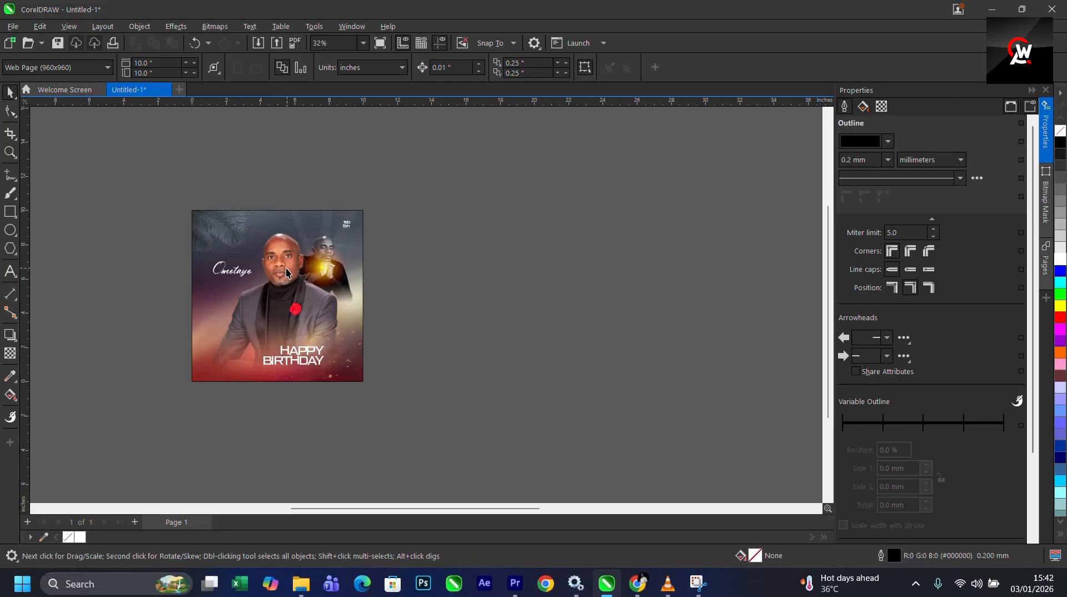
- Nudge the feb 9th text slightly down and to the left
{"action": "scroll", "coordinate": [288, 245], "scroll_direction": "up", "scroll_amount": 1}
{"action": "left_click", "coordinate": [365, 222]}
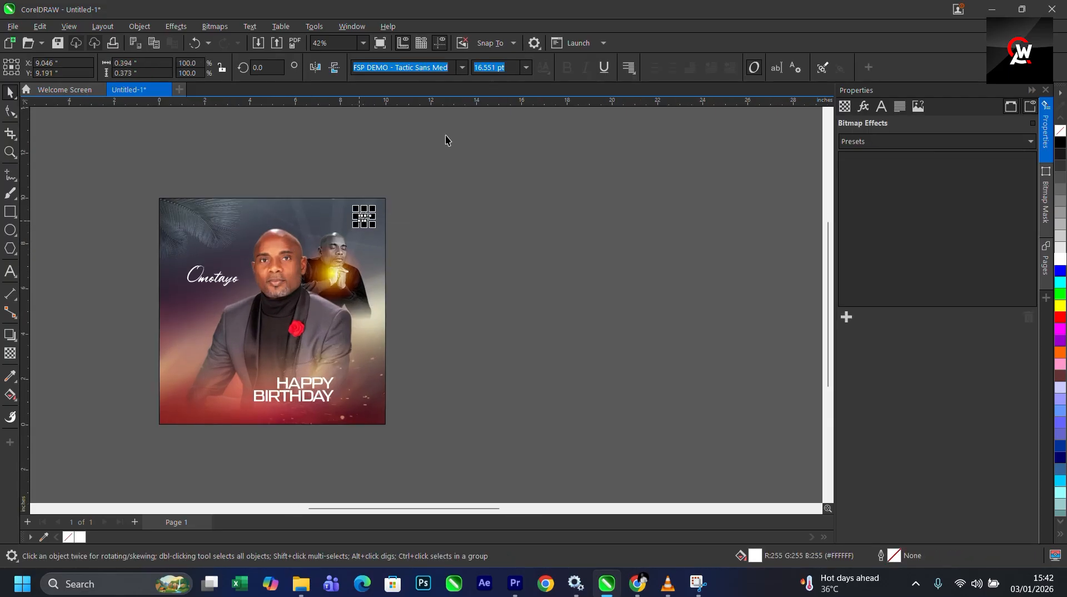
{"action": "scroll", "coordinate": [425, 192], "scroll_direction": "down", "scroll_amount": 3}
{"action": "scroll", "coordinate": [422, 211], "scroll_direction": "up", "scroll_amount": 3}
{"action": "scroll", "coordinate": [415, 223], "scroll_direction": "up", "scroll_amount": 2}
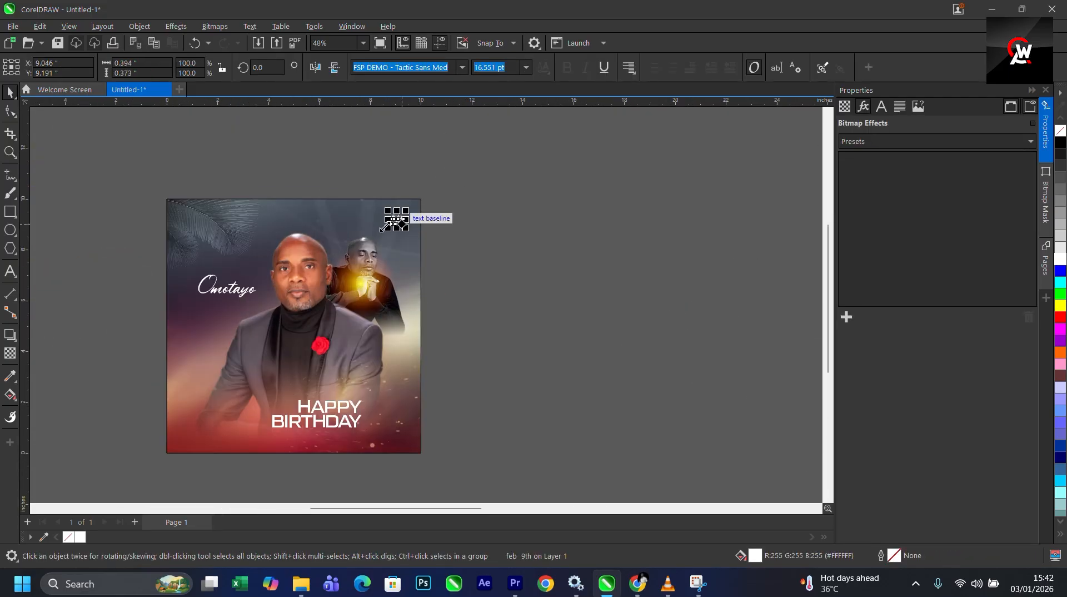
{"action": "left_click_drag", "start_coordinate": [387, 228], "coordinate": [381, 234]}
{"action": "left_click", "coordinate": [475, 219]}
{"action": "scroll", "coordinate": [386, 206], "scroll_direction": "down", "scroll_amount": 4}
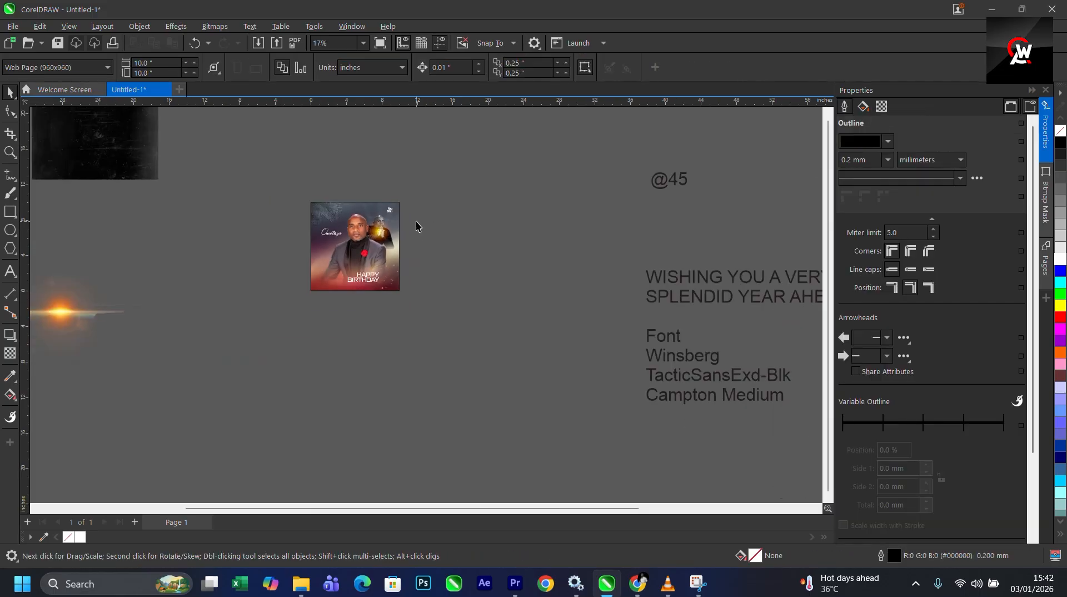
{"action": "scroll", "coordinate": [439, 267], "scroll_direction": "up", "scroll_amount": 4}
{"action": "left_click", "coordinate": [394, 283]}
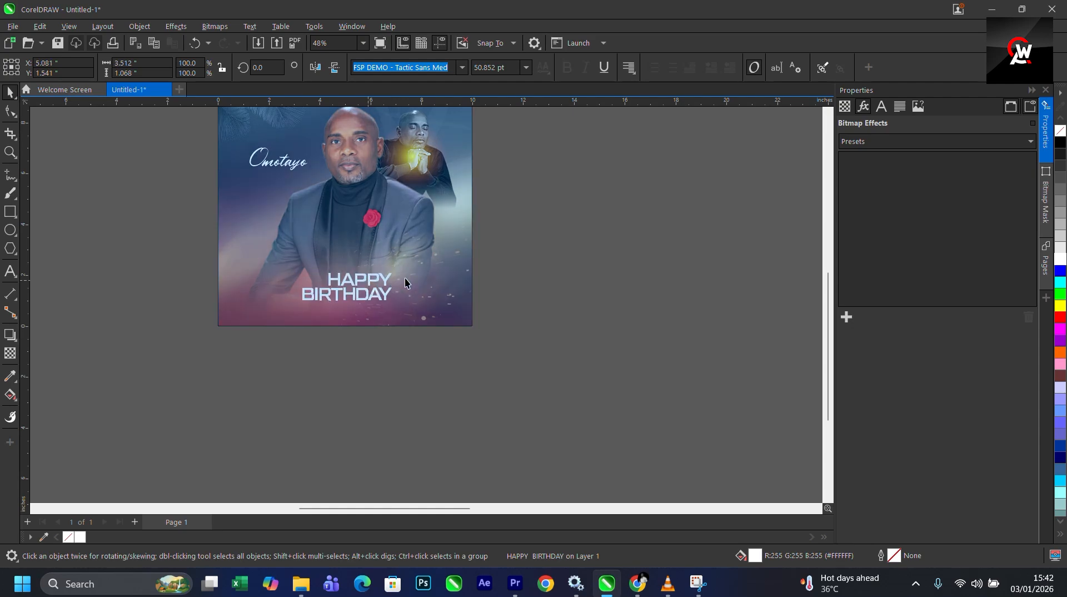
{"action": "scroll", "coordinate": [439, 268], "scroll_direction": "down", "scroll_amount": 6}
{"action": "left_click_drag", "start_coordinate": [185, 255], "coordinate": [235, 311]}
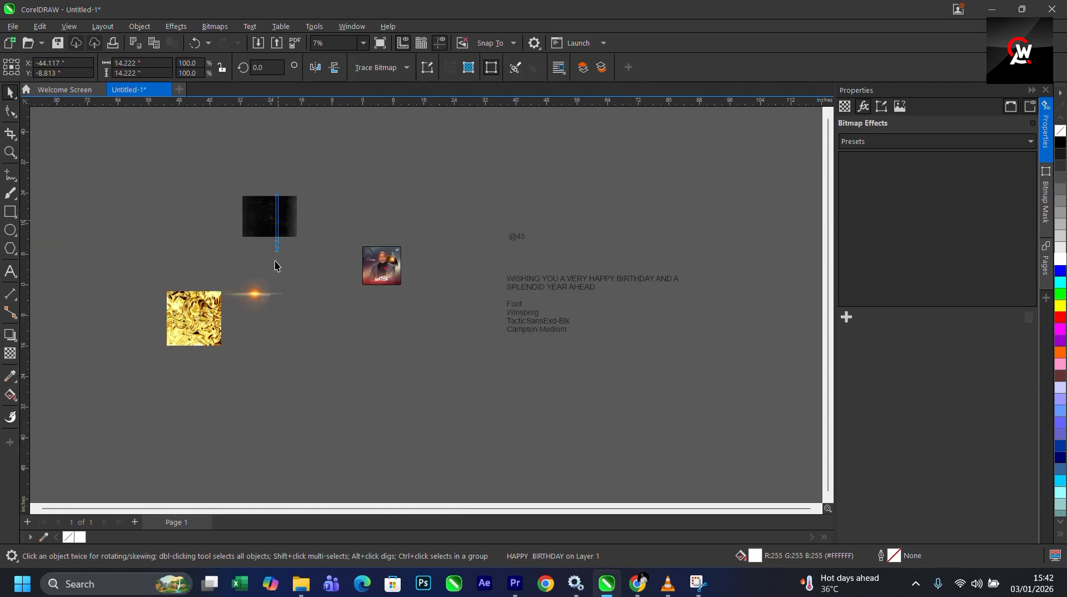
{"action": "left_click", "coordinate": [273, 225]}
{"action": "scroll", "coordinate": [542, 271], "scroll_direction": "up", "scroll_amount": 1}
{"action": "scroll", "coordinate": [412, 255], "scroll_direction": "down", "scroll_amount": 2}
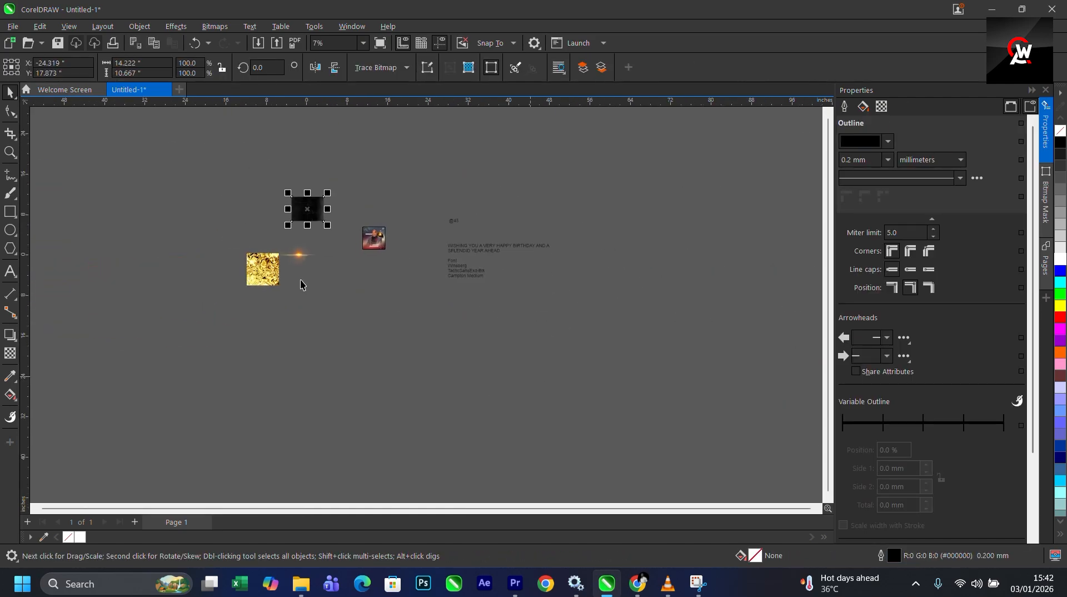
- Copy the Dark-golden empty badge image from the project folder and paste it into the document
{"action": "mouse_move", "coordinate": [300, 584]}
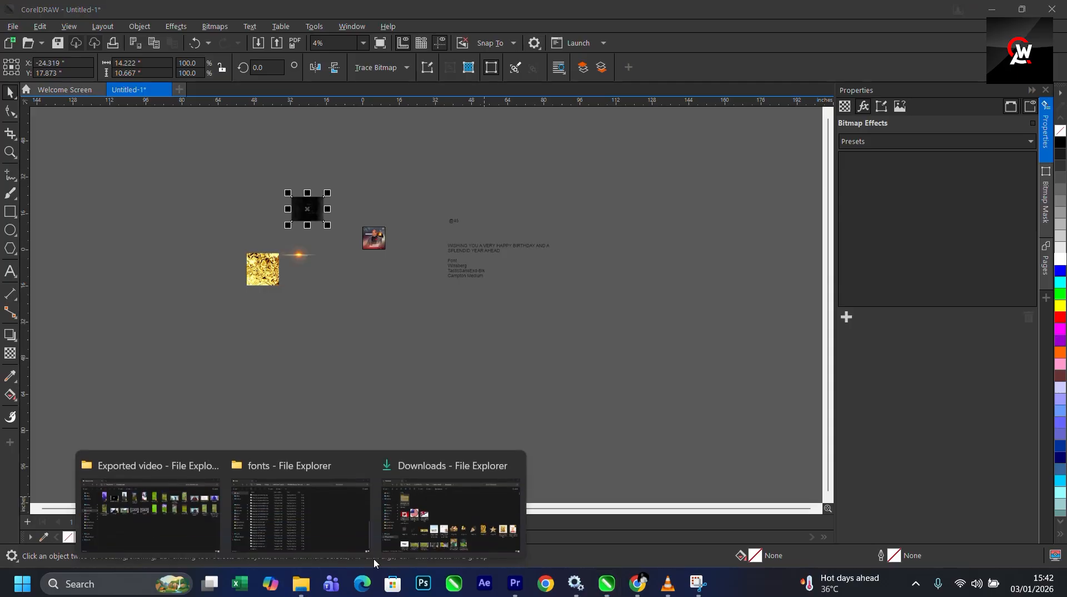
{"action": "mouse_move", "coordinate": [193, 502]}
{"action": "left_click", "coordinate": [300, 512]}
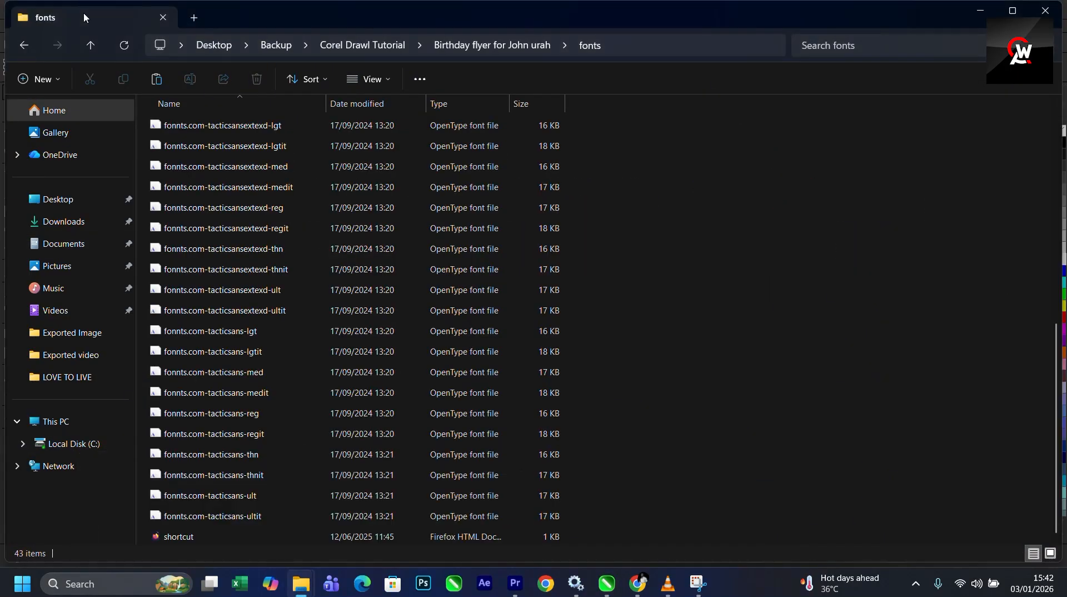
{"action": "left_click", "coordinate": [24, 46]}
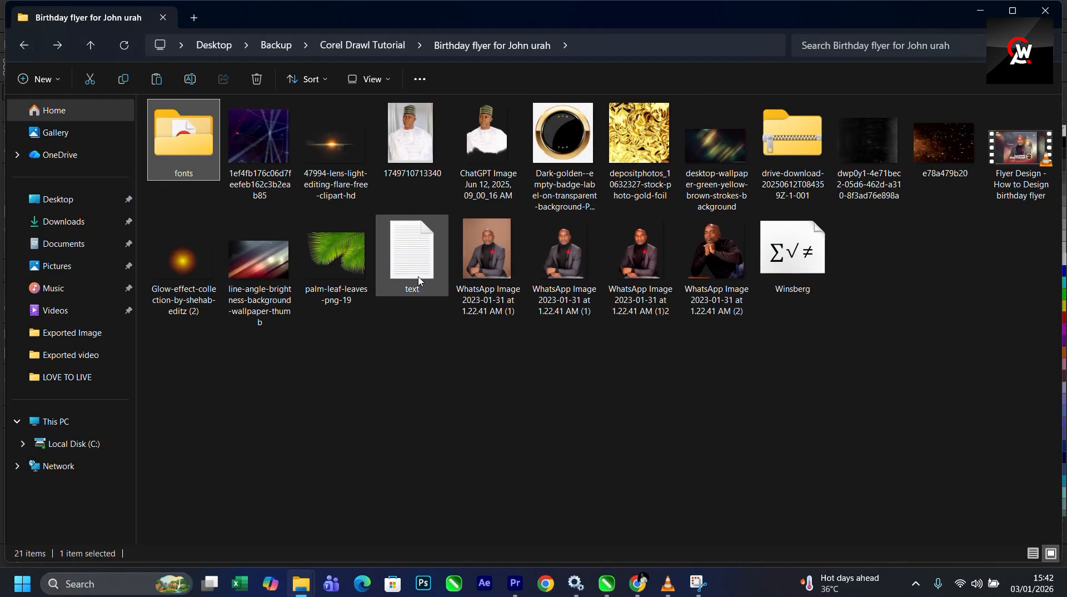
{"action": "left_click", "coordinate": [572, 165]}
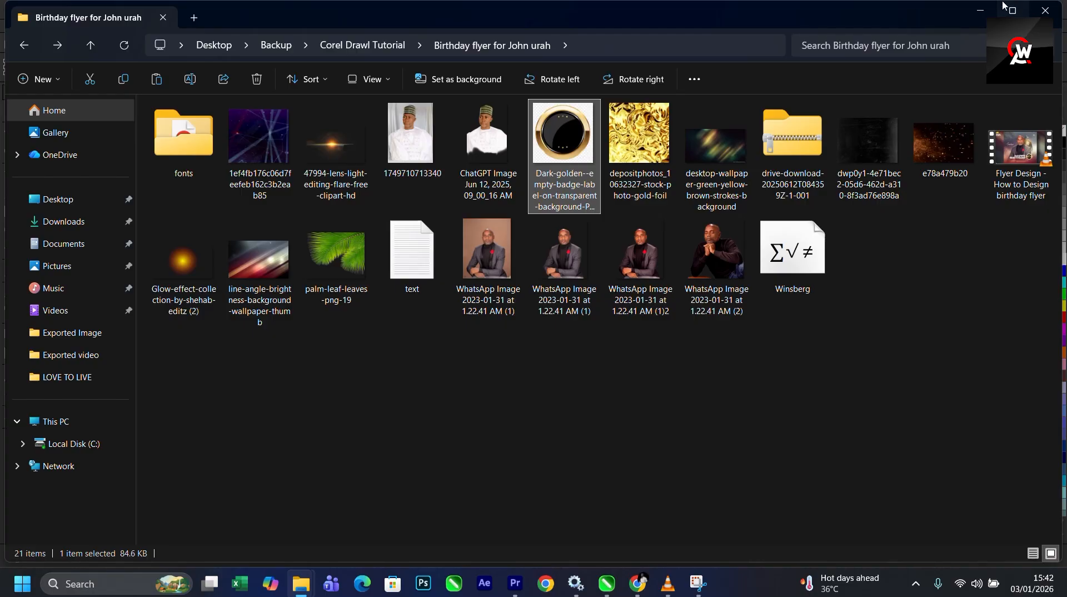
{"action": "left_click", "coordinate": [980, 10]}
{"action": "scroll", "coordinate": [449, 306], "scroll_direction": "up", "scroll_amount": 3}
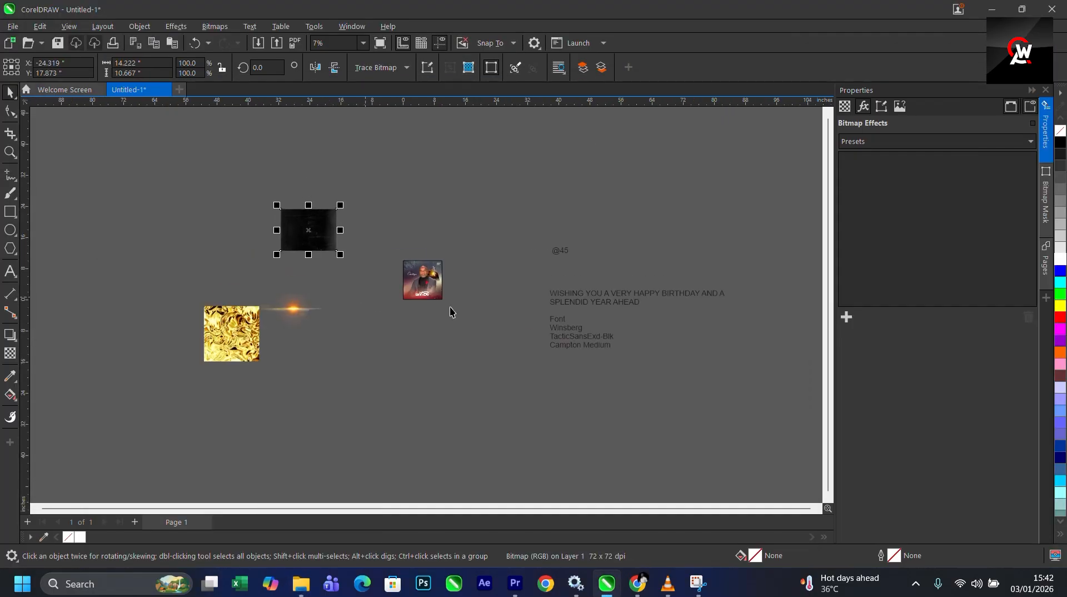
{"action": "key", "text": "ctrl+v"}
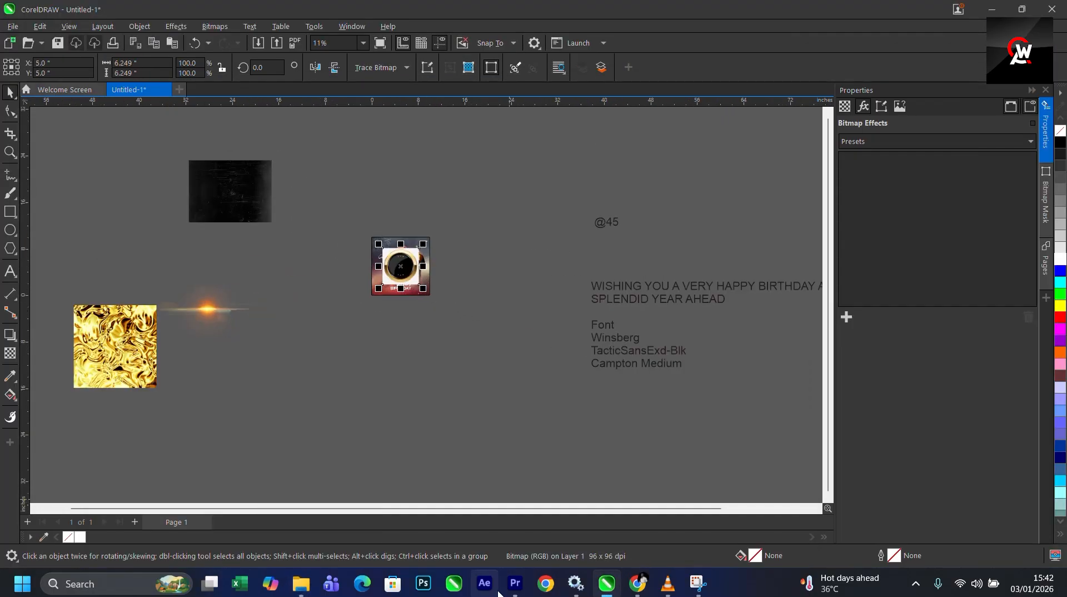
- Move the pasted badge image off the page to the left
{"action": "left_click", "coordinate": [301, 583]}
{"action": "mouse_move", "coordinate": [349, 517]}
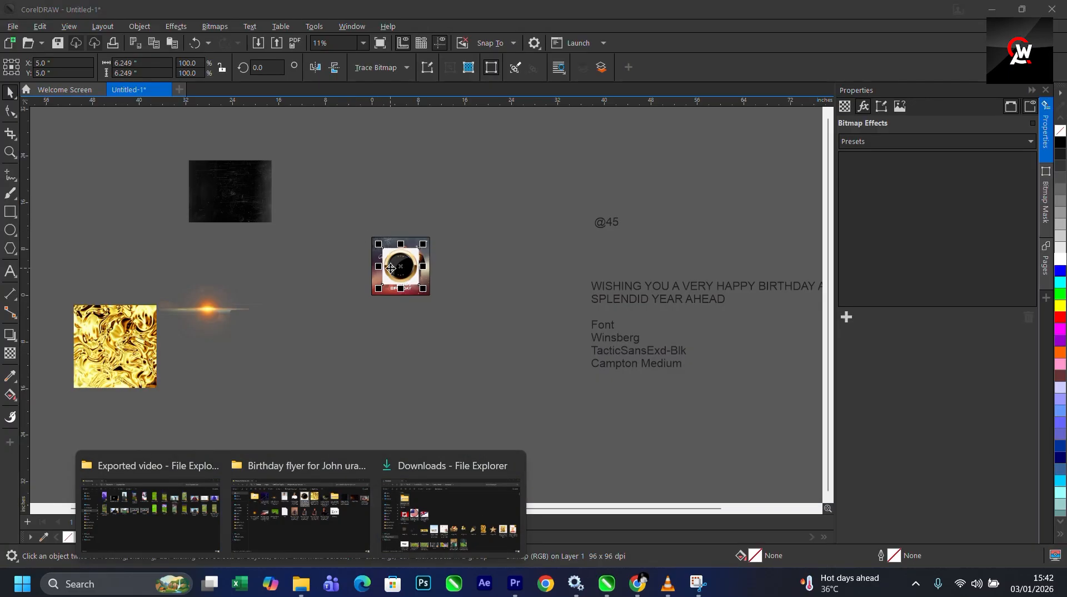
{"action": "left_click_drag", "start_coordinate": [390, 269], "coordinate": [327, 296]}
{"action": "scroll", "coordinate": [327, 301], "scroll_direction": "up", "scroll_amount": 5}
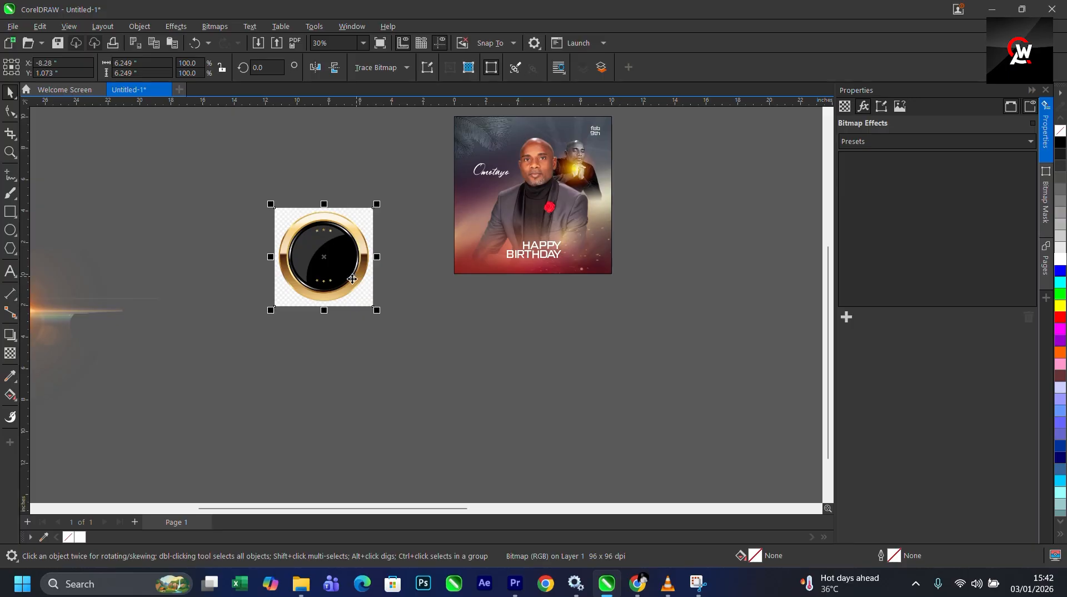
{"action": "scroll", "coordinate": [352, 279], "scroll_direction": "up", "scroll_amount": 3}
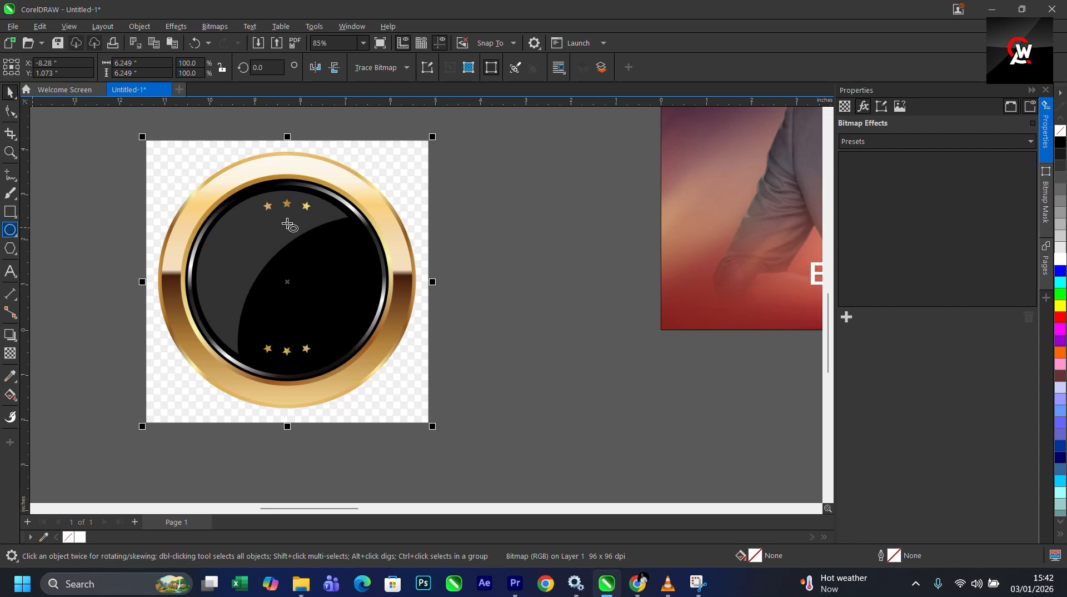
- Draw a circle about 5.08 inches wide over the badge's ring
{"action": "scroll", "coordinate": [288, 225], "scroll_direction": "up", "scroll_amount": 2}
{"action": "scroll", "coordinate": [300, 194], "scroll_direction": "down", "scroll_amount": 2}
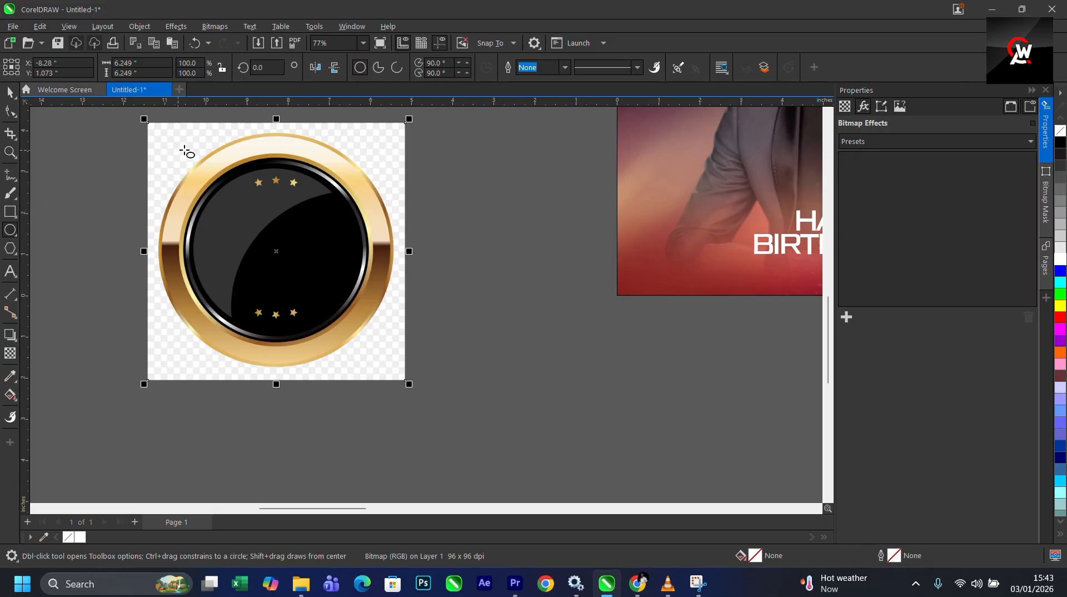
{"action": "left_click_drag", "start_coordinate": [182, 140], "coordinate": [399, 356]}
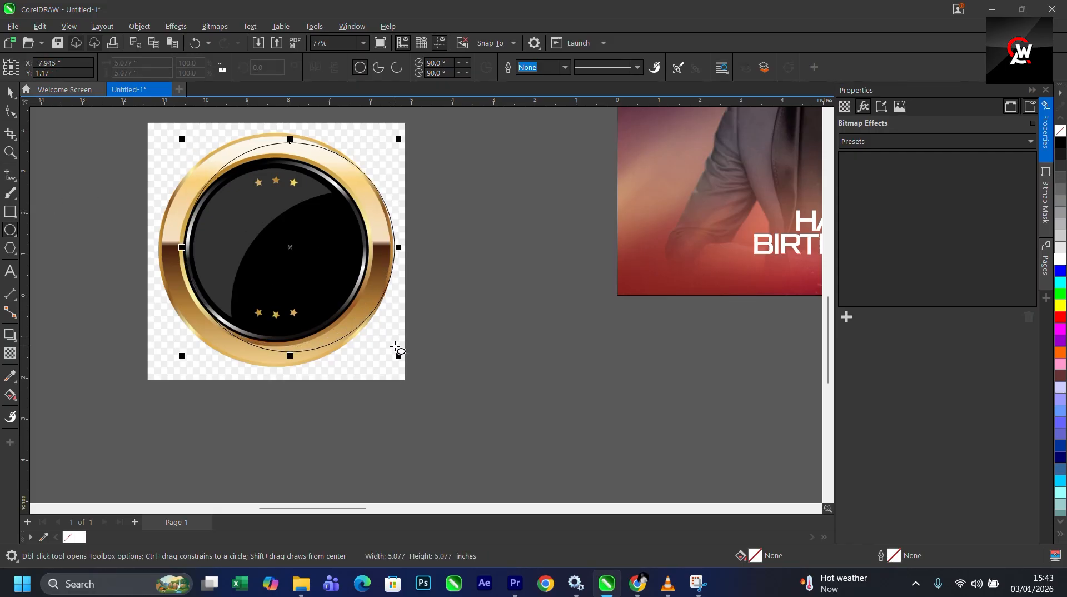
{"action": "key", "text": "space"}
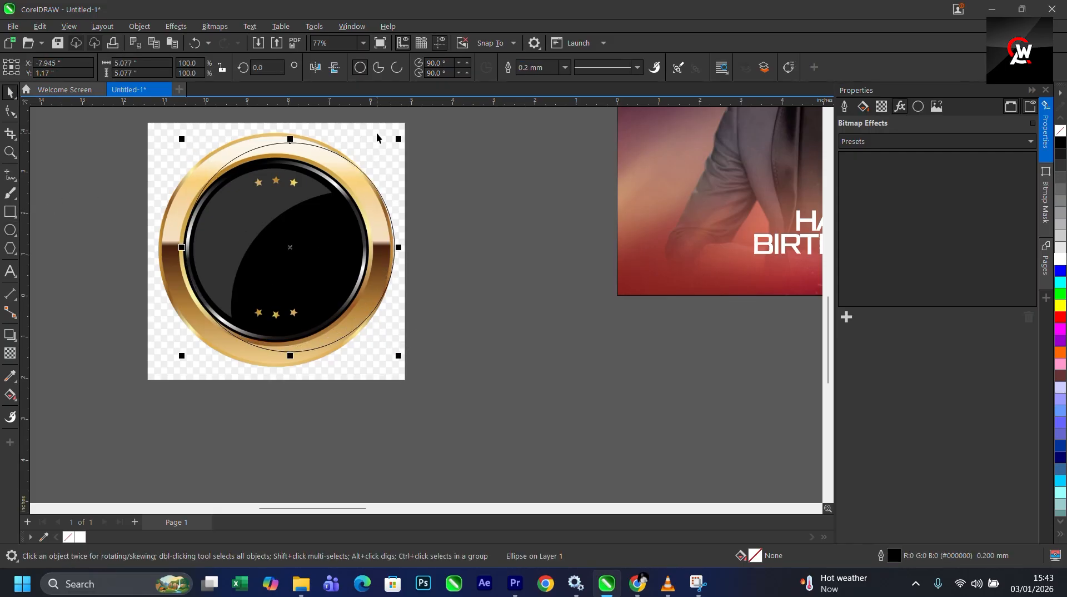
- Align the circle and the badge image on their centers
{"action": "left_click", "coordinate": [380, 156], "text": "shift"}
{"action": "key", "text": "c"}
{"action": "key", "text": "e"}
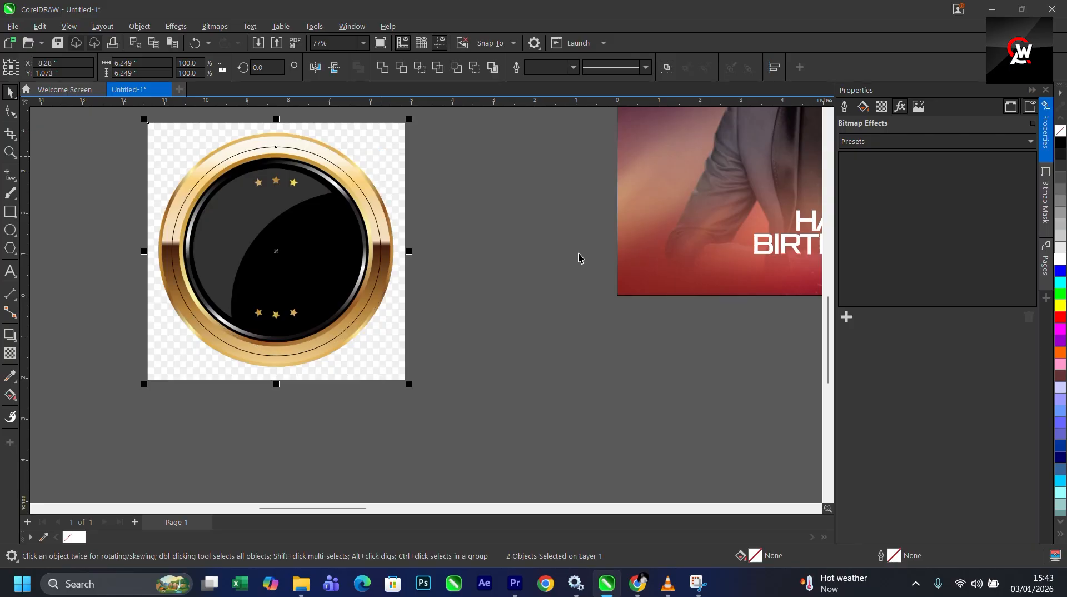
- Enlarge the circle to about 5.7 inches so it matches the badge's outer edge
{"action": "left_click", "coordinate": [598, 263]}
{"action": "left_click", "coordinate": [355, 189]}
{"action": "scroll", "coordinate": [360, 173], "scroll_direction": "up", "scroll_amount": 1}
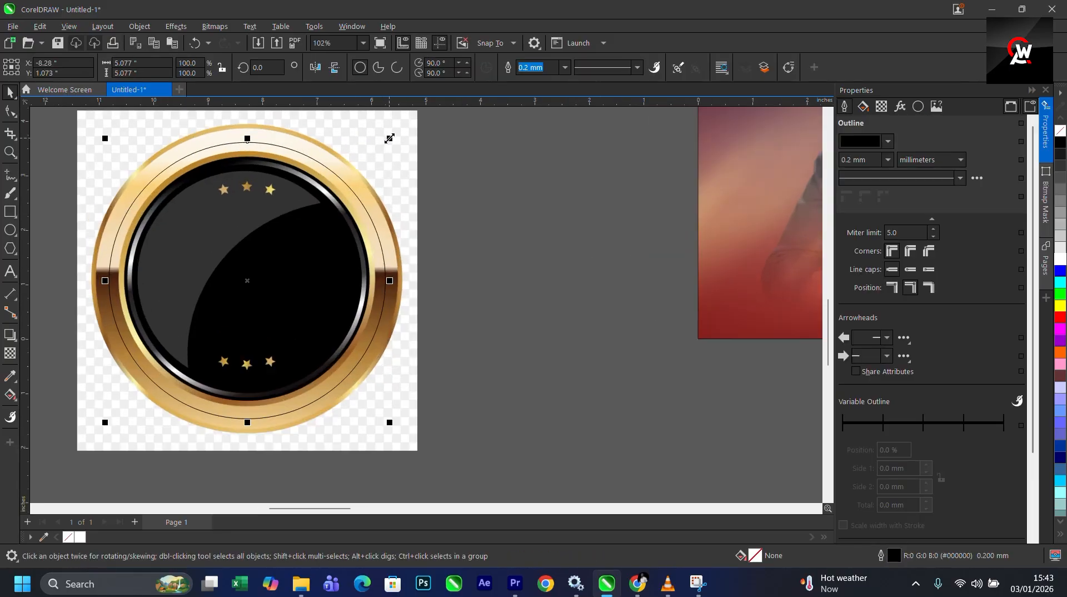
{"action": "left_click_drag", "start_coordinate": [389, 138], "coordinate": [405, 111]}
{"action": "scroll", "coordinate": [405, 128], "scroll_direction": "up", "scroll_amount": 3}
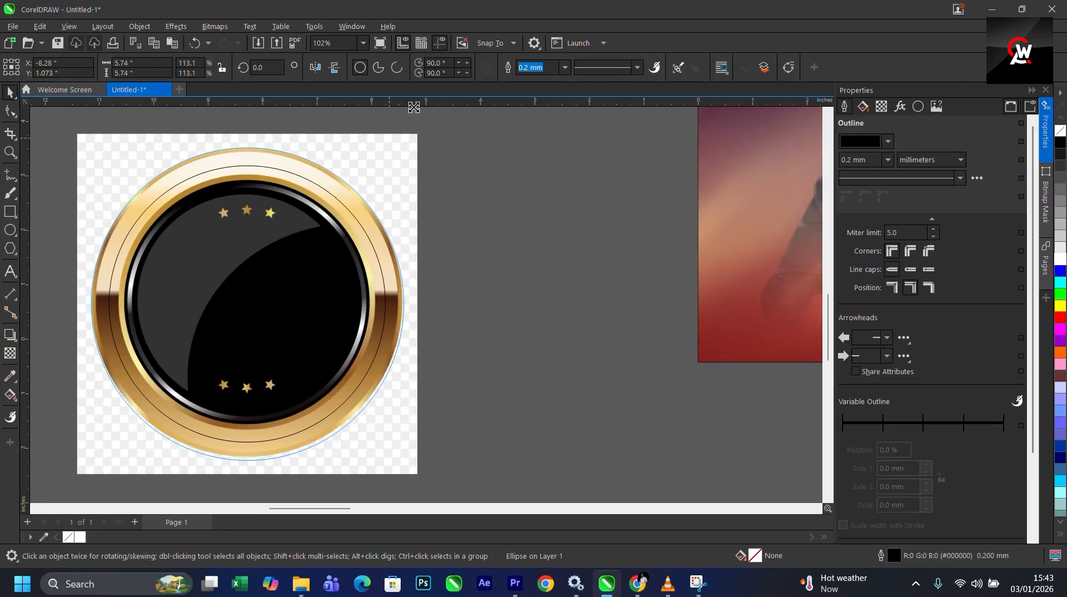
{"action": "left_click_drag", "start_coordinate": [405, 148], "coordinate": [402, 173]}
{"action": "scroll", "coordinate": [388, 189], "scroll_direction": "down", "scroll_amount": 2}
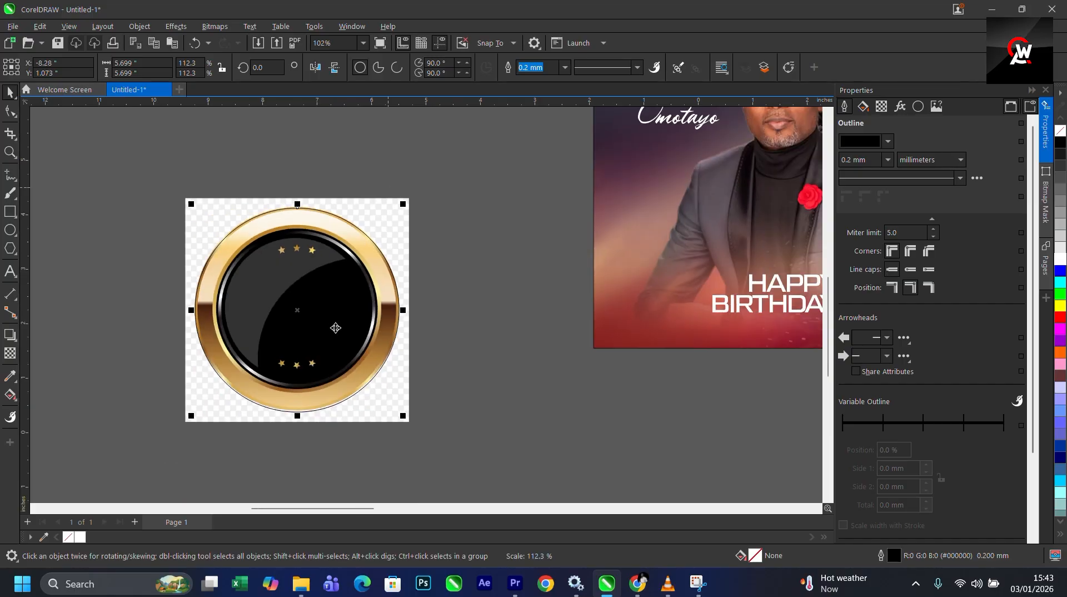
{"action": "scroll", "coordinate": [334, 339], "scroll_direction": "up", "scroll_amount": 2}
{"action": "scroll", "coordinate": [479, 216], "scroll_direction": "down", "scroll_amount": 2}
{"action": "scroll", "coordinate": [465, 147], "scroll_direction": "up", "scroll_amount": 2}
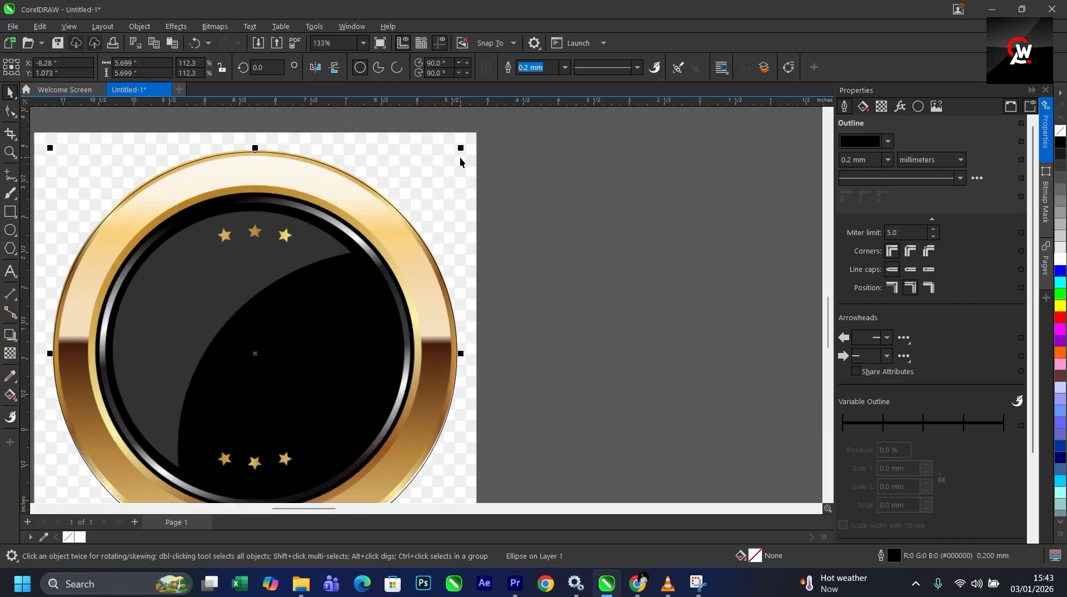
- Delete the badge image, keeping only the circle
{"action": "left_click", "coordinate": [475, 166], "text": "shift"}
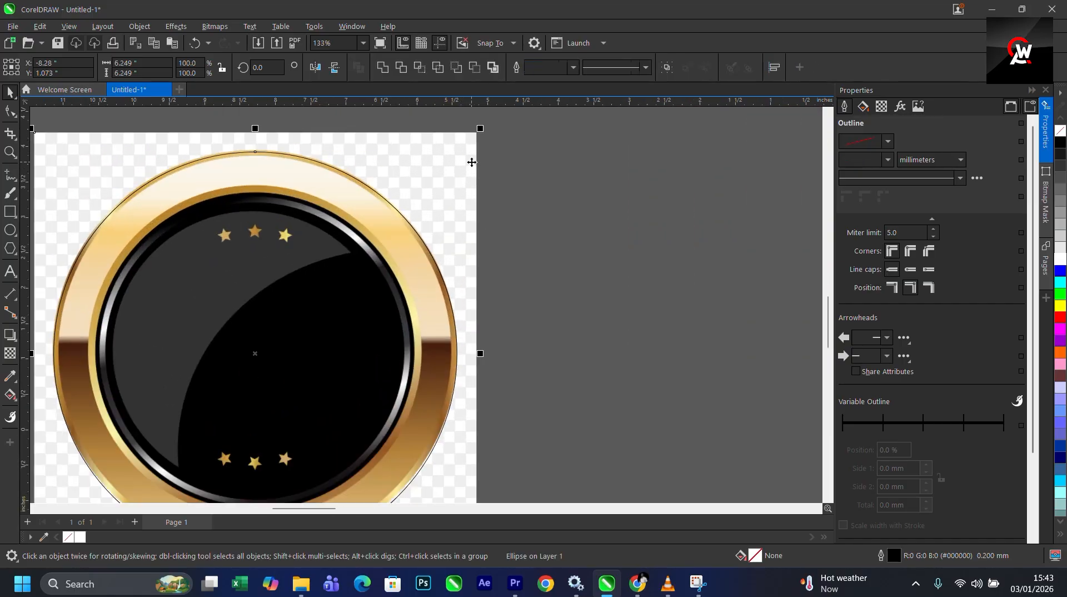
{"action": "left_click", "coordinate": [558, 211]}
{"action": "left_click", "coordinate": [418, 228]}
{"action": "scroll", "coordinate": [436, 209], "scroll_direction": "down", "scroll_amount": 2}
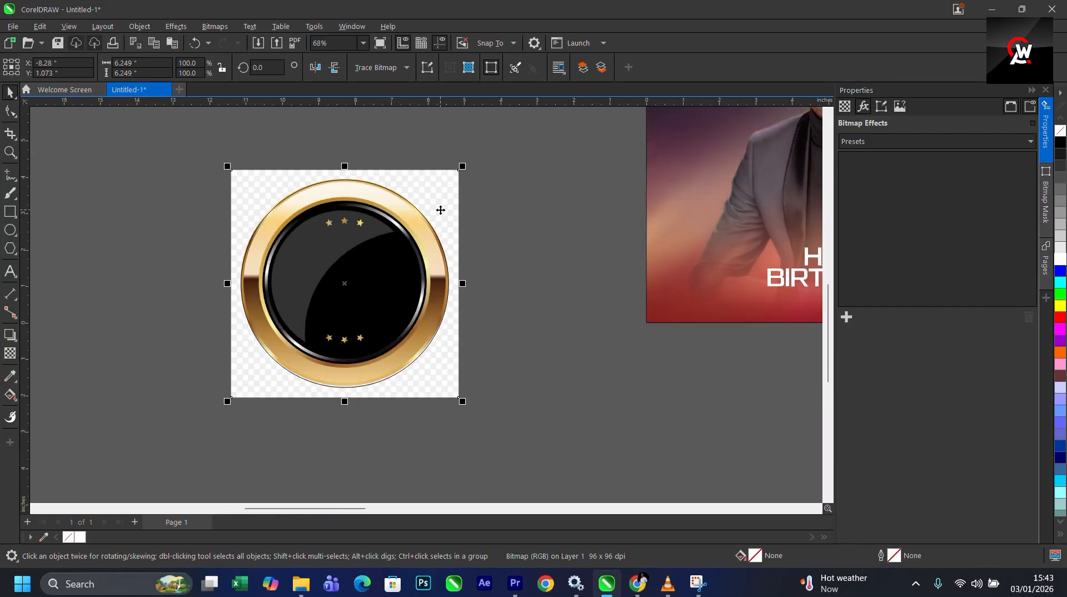
{"action": "key", "text": "Delete"}
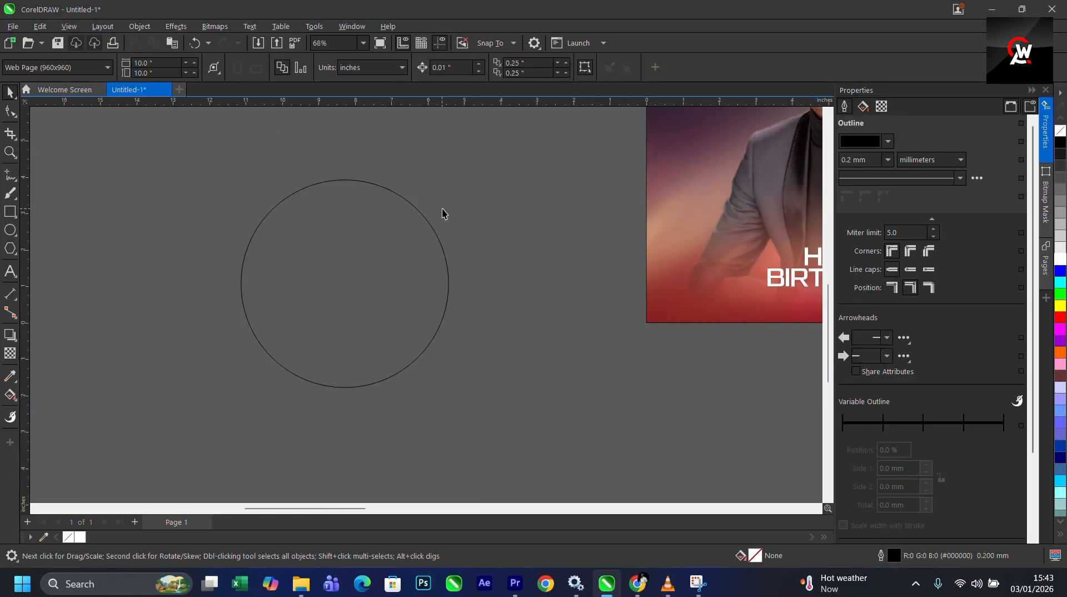
- Restore the deleted badge image and send it to the back, behind the circle
{"action": "key", "text": "ctrl+z"}
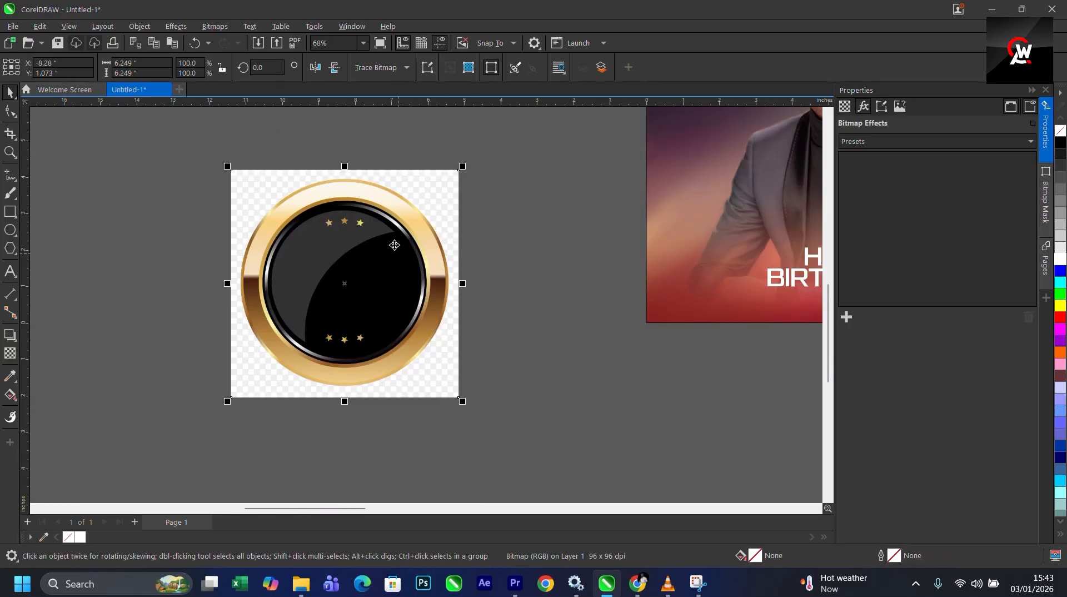
{"action": "left_click_drag", "start_coordinate": [283, 219], "coordinate": [520, 303]}
{"action": "key", "text": "ctrl+z"}
{"action": "key", "text": "shift+Page_Down"}
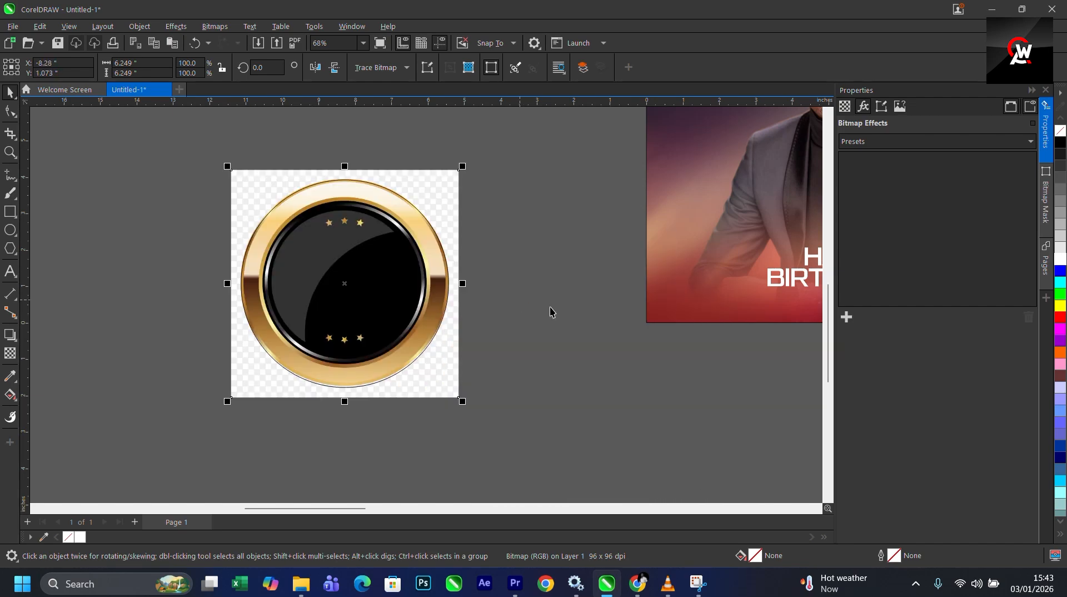
{"action": "left_click", "coordinate": [546, 317]}
- Nudge the circle's bottom and top edges so it fits the badge's outer gold rim
{"action": "scroll", "coordinate": [407, 372], "scroll_direction": "up", "scroll_amount": 4}
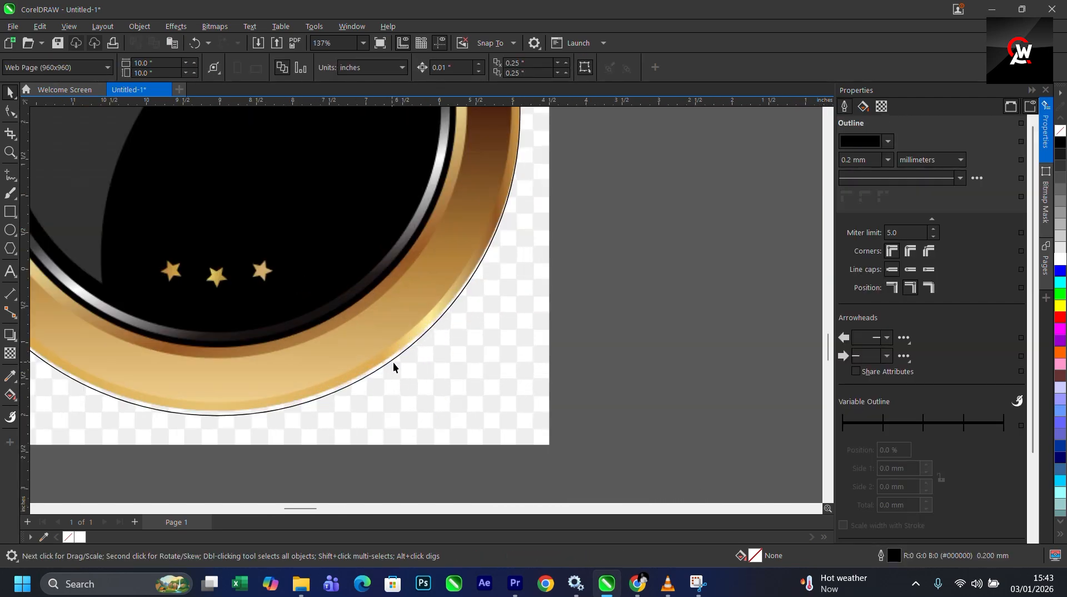
{"action": "left_click", "coordinate": [392, 363]}
{"action": "scroll", "coordinate": [424, 350], "scroll_direction": "down", "scroll_amount": 4}
{"action": "scroll", "coordinate": [330, 370], "scroll_direction": "up", "scroll_amount": 3}
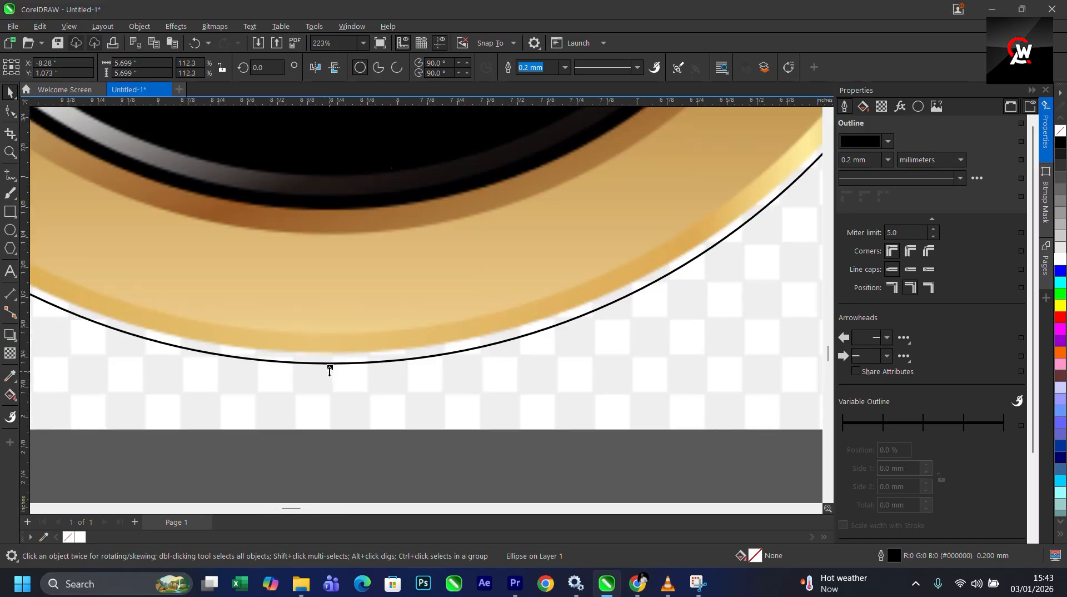
{"action": "left_click_drag", "start_coordinate": [331, 368], "coordinate": [333, 361]}
{"action": "scroll", "coordinate": [361, 378], "scroll_direction": "down", "scroll_amount": 5}
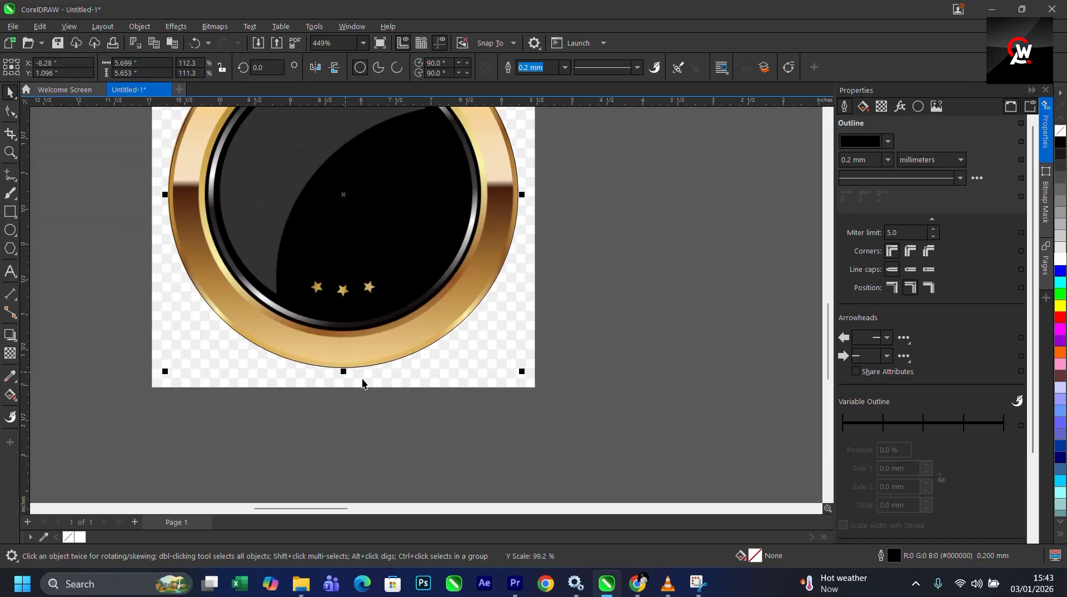
{"action": "scroll", "coordinate": [425, 204], "scroll_direction": "up", "scroll_amount": 3}
{"action": "scroll", "coordinate": [229, 152], "scroll_direction": "up", "scroll_amount": 3}
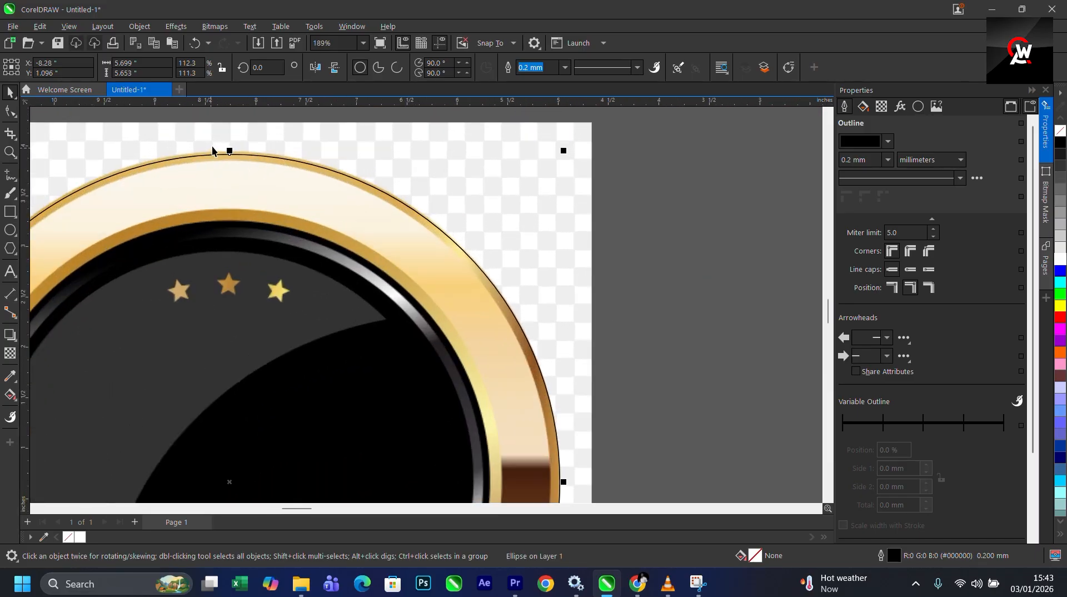
{"action": "left_click_drag", "start_coordinate": [231, 156], "coordinate": [233, 146]}
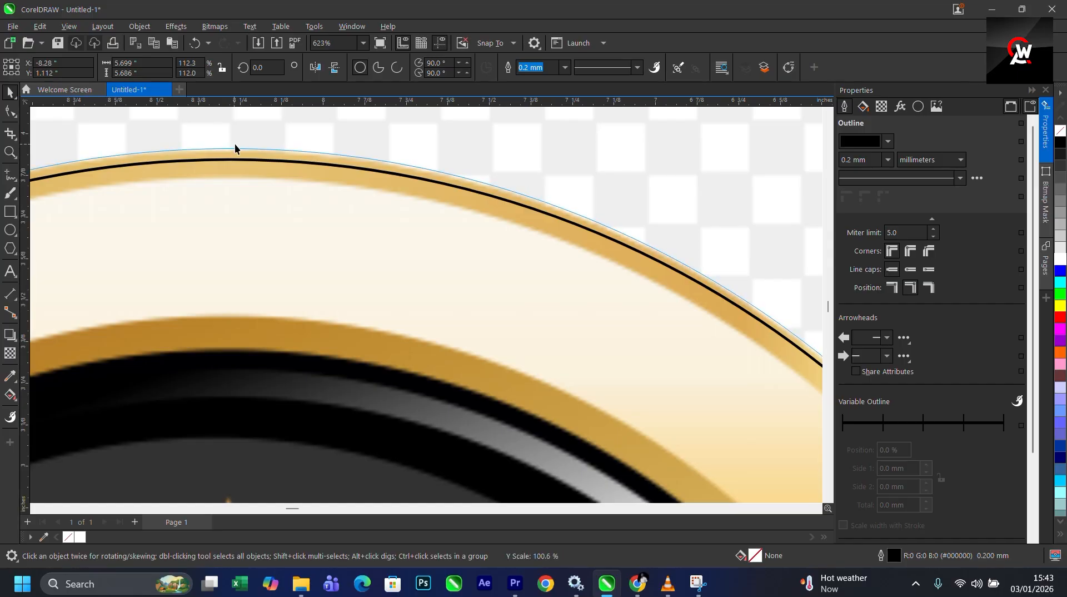
{"action": "scroll", "coordinate": [233, 146], "scroll_direction": "down", "scroll_amount": 3}
{"action": "scroll", "coordinate": [520, 465], "scroll_direction": "up", "scroll_amount": 3}
{"action": "scroll", "coordinate": [520, 465], "scroll_direction": "down", "scroll_amount": 4}
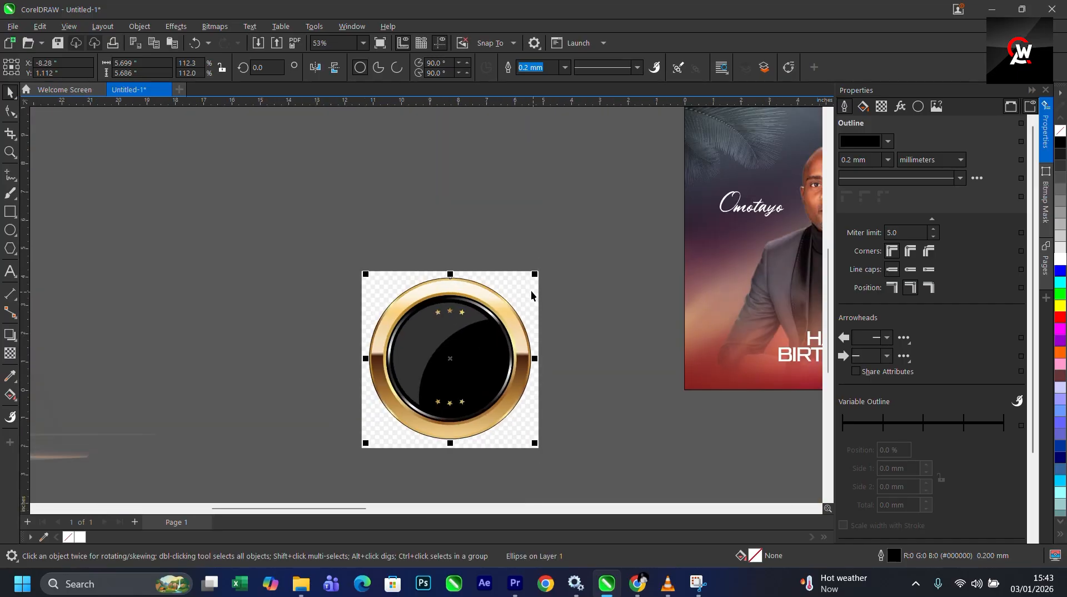
- PowerClip the badge image inside the circle and set the circle's outline to none
{"action": "right_click", "coordinate": [532, 295]}
{"action": "left_click", "coordinate": [578, 371]}
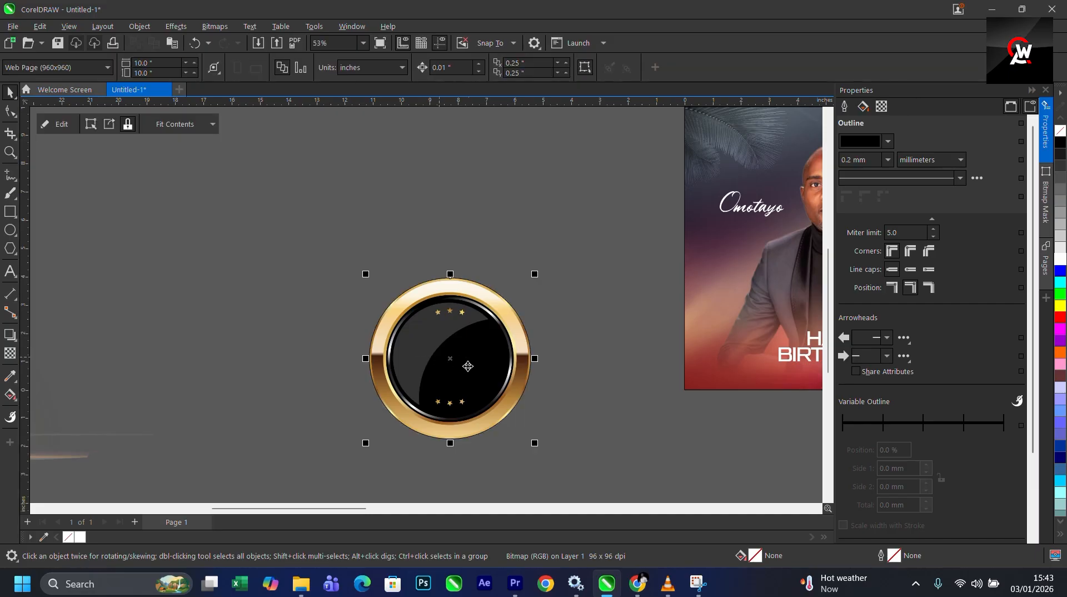
{"action": "scroll", "coordinate": [468, 367], "scroll_direction": "down", "scroll_amount": 1}
{"action": "left_click", "coordinate": [565, 67]}
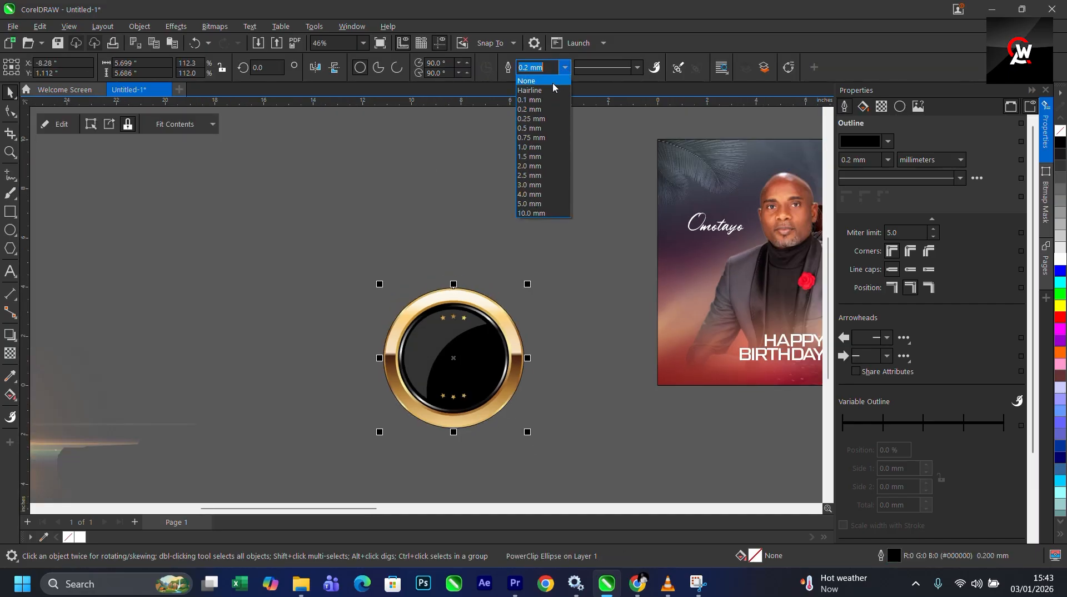
{"action": "left_click", "coordinate": [530, 79]}
- Move the clipped badge onto the flyer beside HAPPY BIRTHDAY and scale it to about 1.85 inches
{"action": "scroll", "coordinate": [291, 233], "scroll_direction": "down", "scroll_amount": 3}
{"action": "left_click_drag", "start_coordinate": [347, 305], "coordinate": [489, 294]}
{"action": "scroll", "coordinate": [507, 281], "scroll_direction": "up", "scroll_amount": 4}
{"action": "left_click_drag", "start_coordinate": [555, 192], "coordinate": [439, 313]}
{"action": "scroll", "coordinate": [444, 315], "scroll_direction": "up", "scroll_amount": 2}
{"action": "left_click_drag", "start_coordinate": [491, 242], "coordinate": [520, 229]}
{"action": "left_click_drag", "start_coordinate": [457, 289], "coordinate": [434, 300]}
{"action": "scroll", "coordinate": [446, 298], "scroll_direction": "down", "scroll_amount": 5}
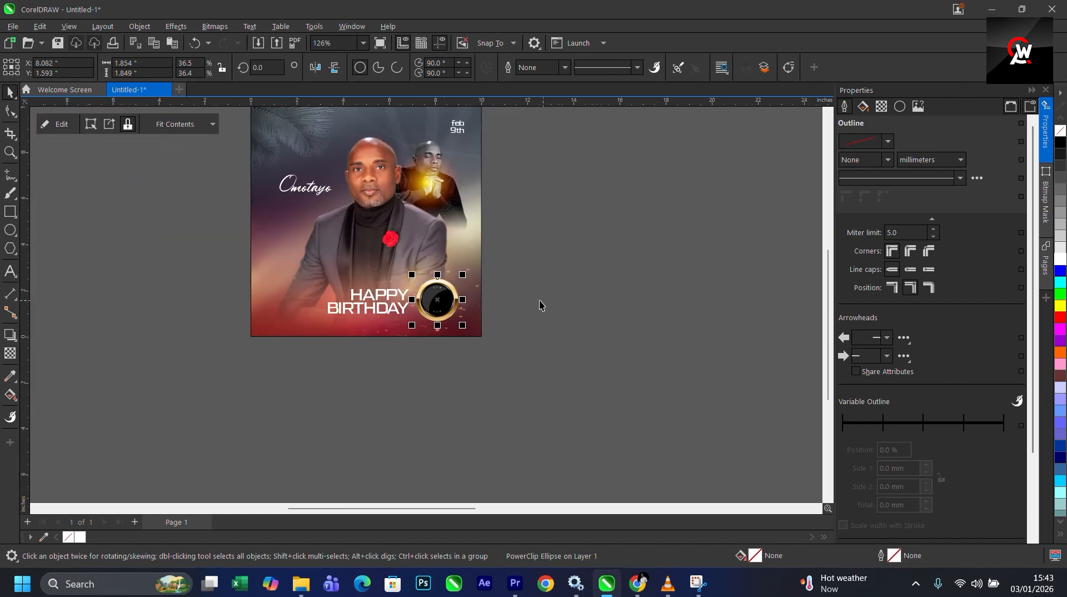
{"action": "scroll", "coordinate": [755, 205], "scroll_direction": "up", "scroll_amount": 1}
{"action": "double_click", "coordinate": [756, 203]}
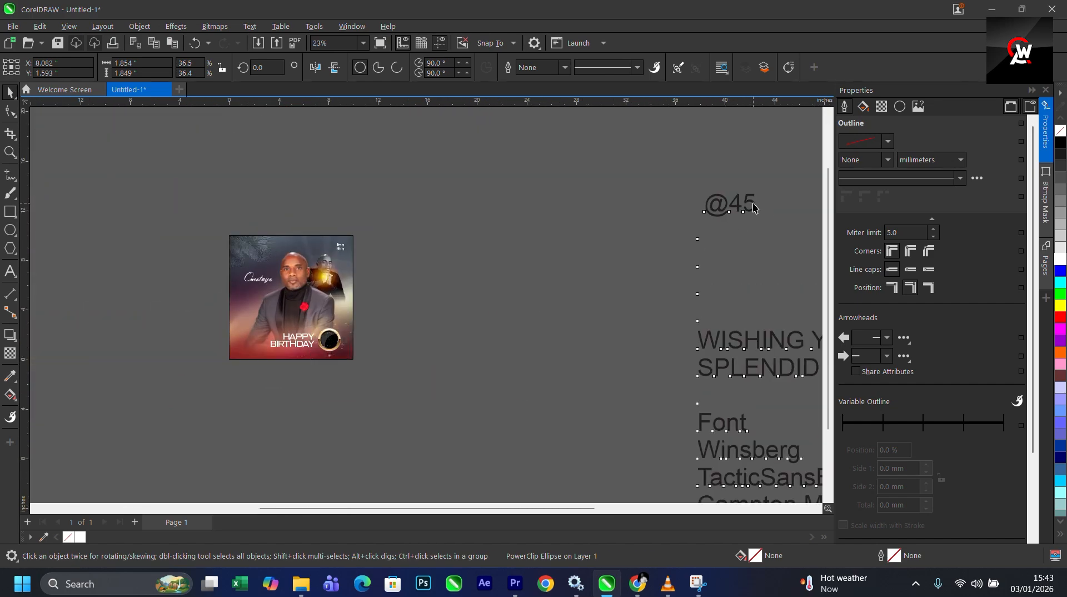
{"action": "left_click_drag", "start_coordinate": [733, 204], "coordinate": [768, 208]}
{"action": "key", "text": "BackSpace"}
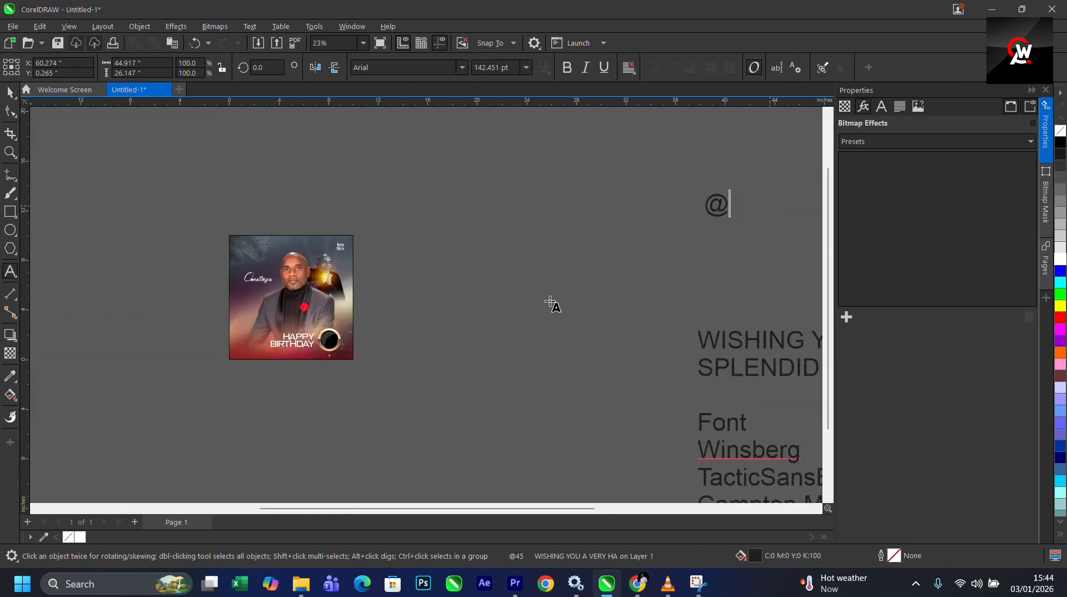
- Add a new text object reading 45 next to the badge
{"action": "scroll", "coordinate": [333, 340], "scroll_direction": "up", "scroll_amount": 3}
{"action": "left_click", "coordinate": [314, 347]}
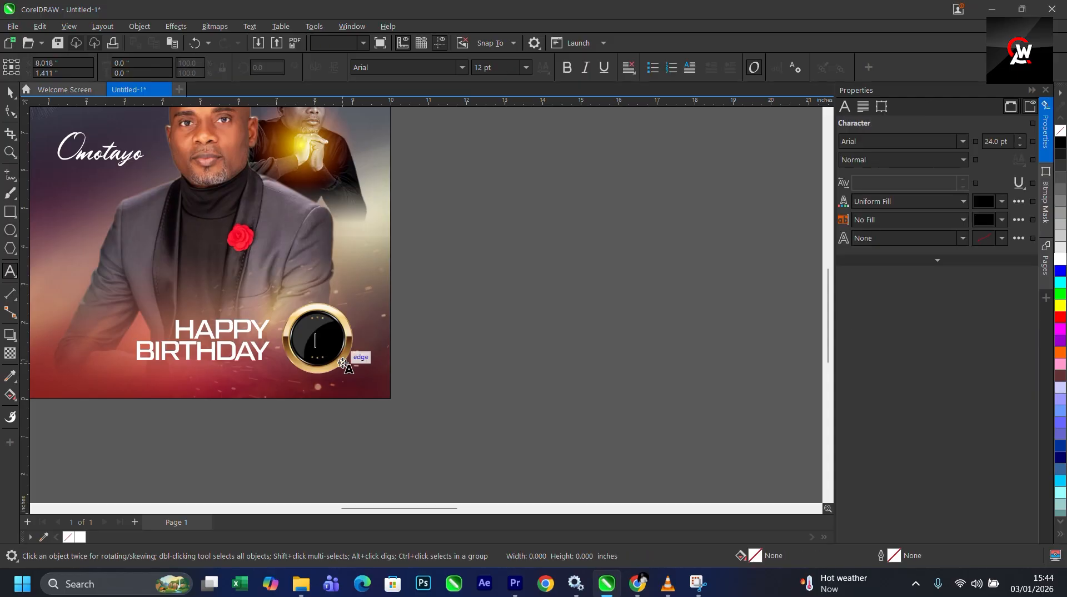
{"action": "type", "text": "45"}
{"action": "scroll", "coordinate": [345, 348], "scroll_direction": "up", "scroll_amount": 1}
{"action": "left_click", "coordinate": [10, 92]}
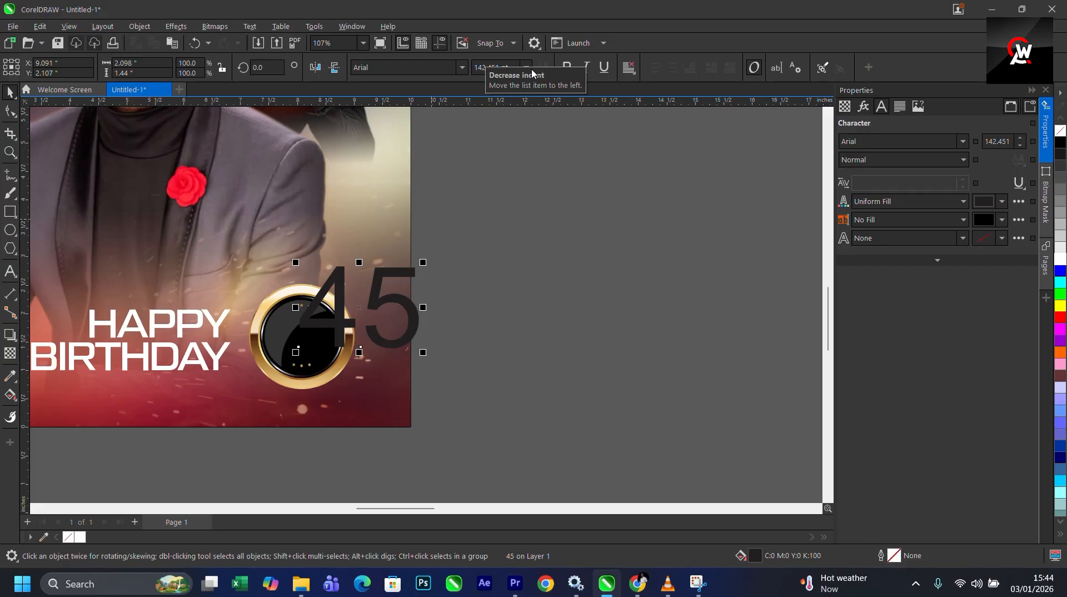
- Set the 45 text's font to Mont Heavy DEMO after trying Tactic Sans weights
{"action": "left_click", "coordinate": [462, 71]}
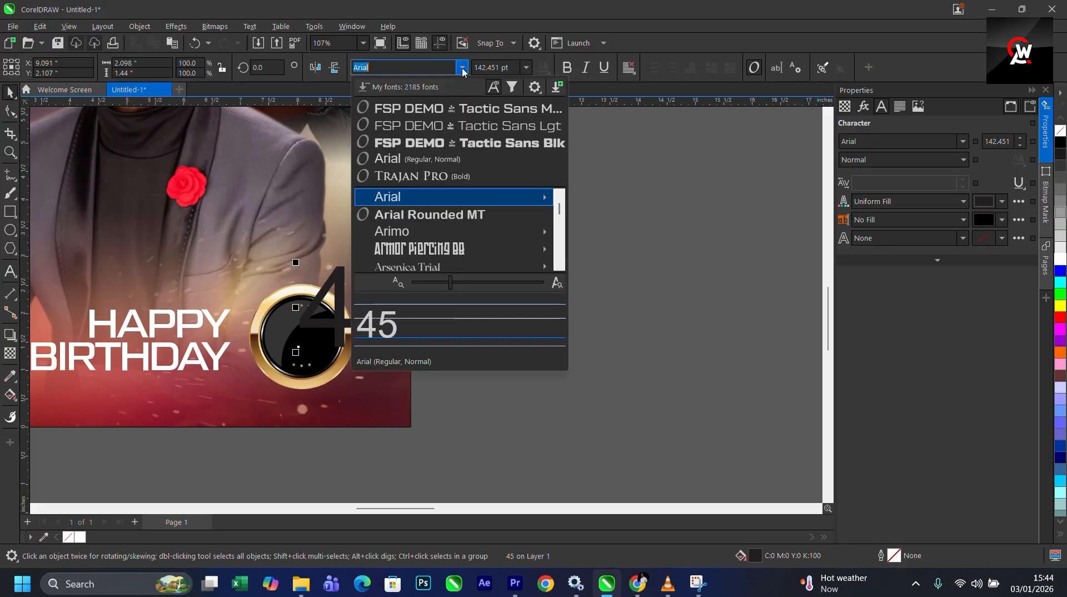
{"action": "left_click", "coordinate": [440, 160]}
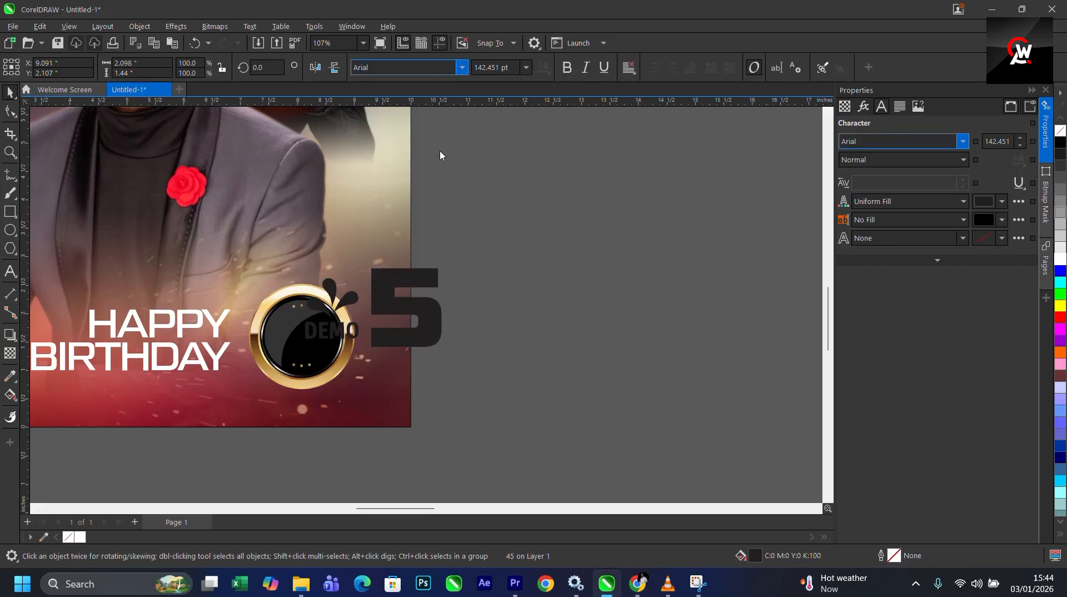
{"action": "left_click", "coordinate": [462, 68]}
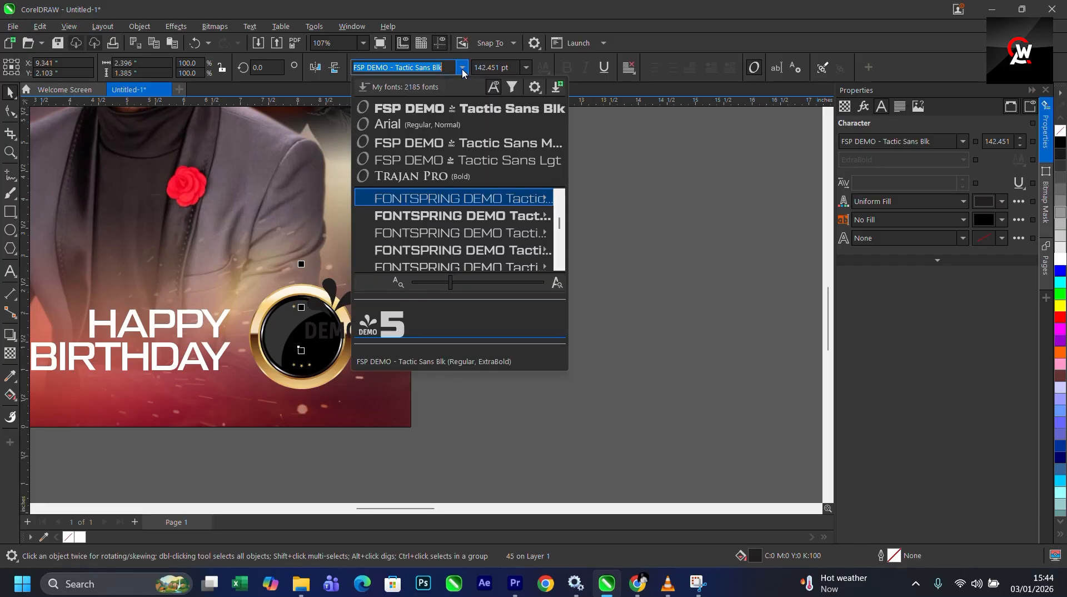
{"action": "left_click", "coordinate": [436, 142]}
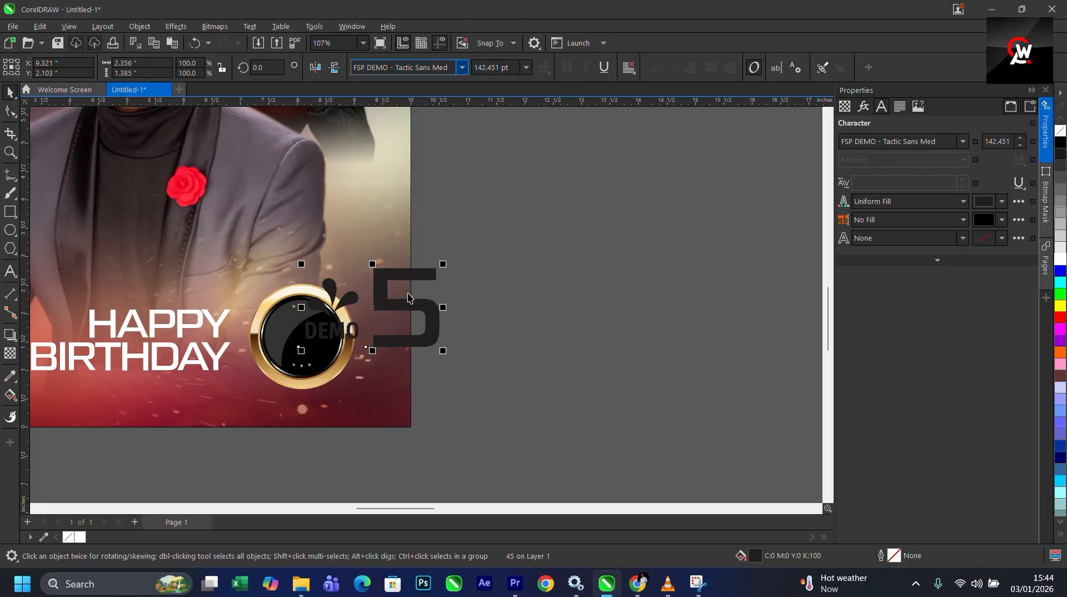
{"action": "left_click", "coordinate": [462, 70]}
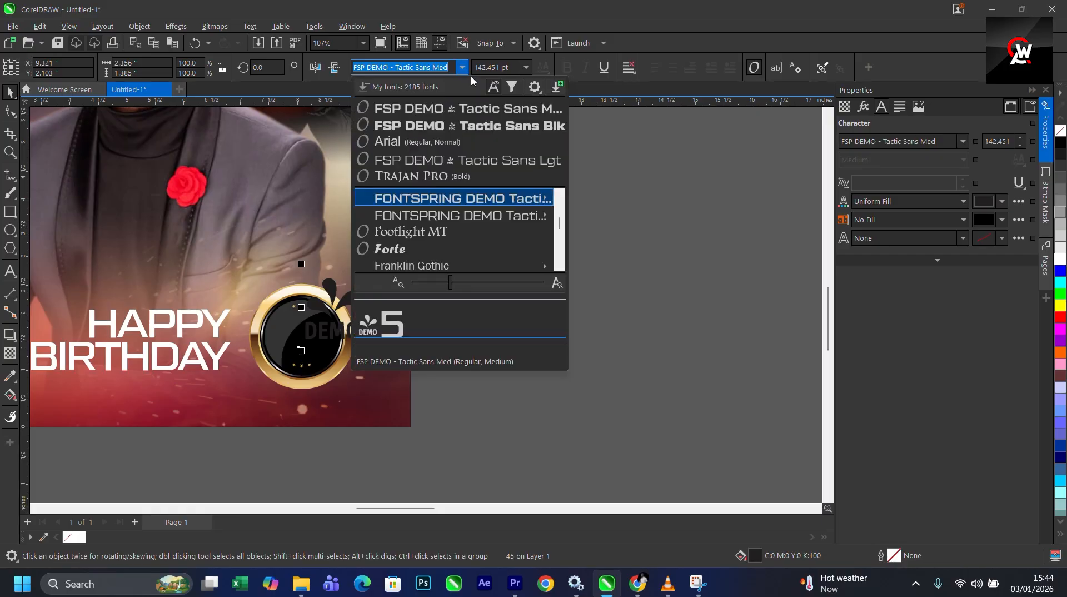
{"action": "type", "text": "MONT"}
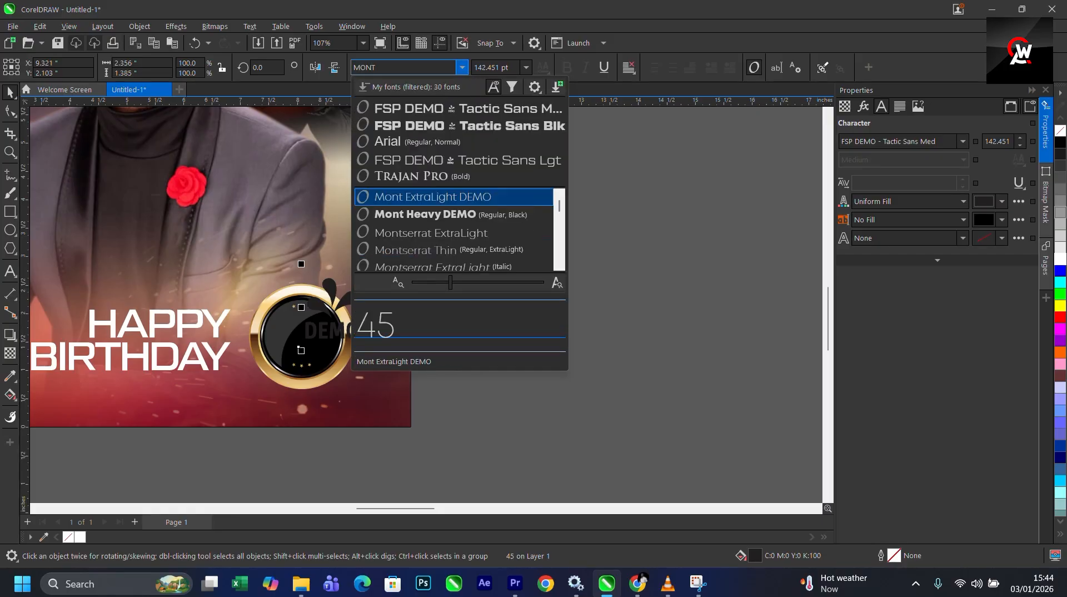
{"action": "left_click", "coordinate": [434, 214]}
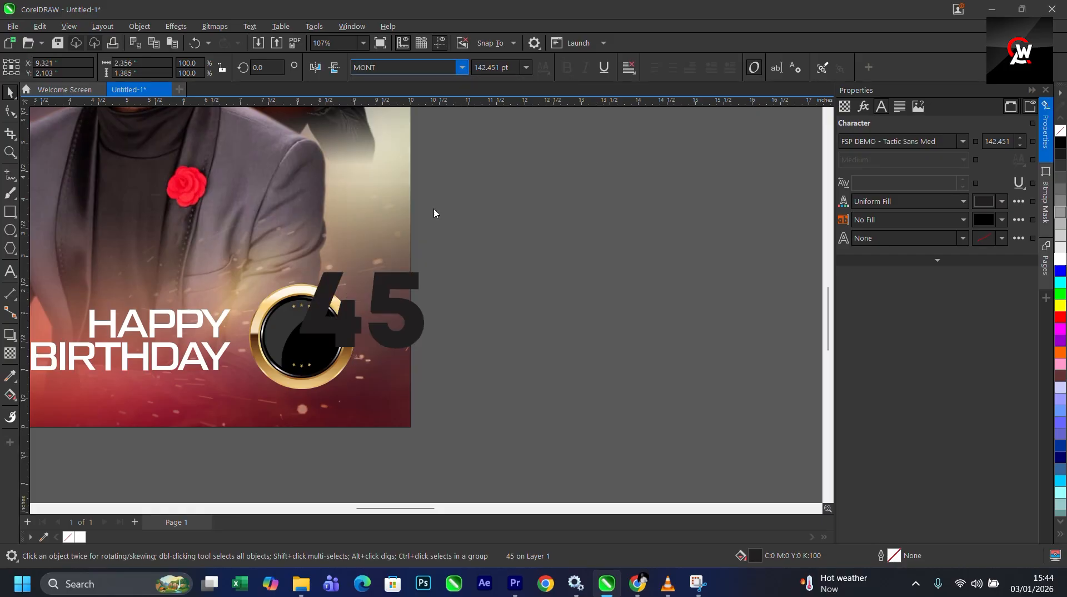
- Fill the 45 white and resize and position it in the center of the badge
{"action": "left_click", "coordinate": [1059, 258]}
{"action": "left_click_drag", "start_coordinate": [412, 275], "coordinate": [325, 281]}
{"action": "scroll", "coordinate": [305, 315], "scroll_direction": "up", "scroll_amount": 2}
{"action": "left_click", "coordinate": [514, 322]}
{"action": "scroll", "coordinate": [353, 319], "scroll_direction": "up", "scroll_amount": 2}
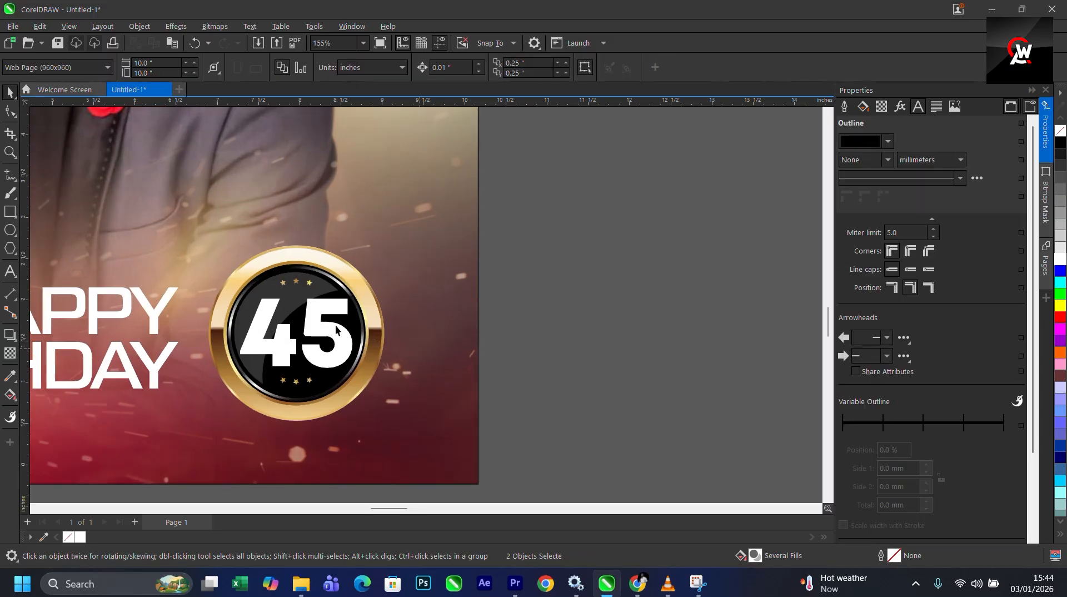
{"action": "left_click", "coordinate": [356, 296]}
{"action": "left_click_drag", "start_coordinate": [363, 283], "coordinate": [345, 294]}
{"action": "scroll", "coordinate": [472, 263], "scroll_direction": "down", "scroll_amount": 2}
{"action": "left_click", "coordinate": [473, 262]}
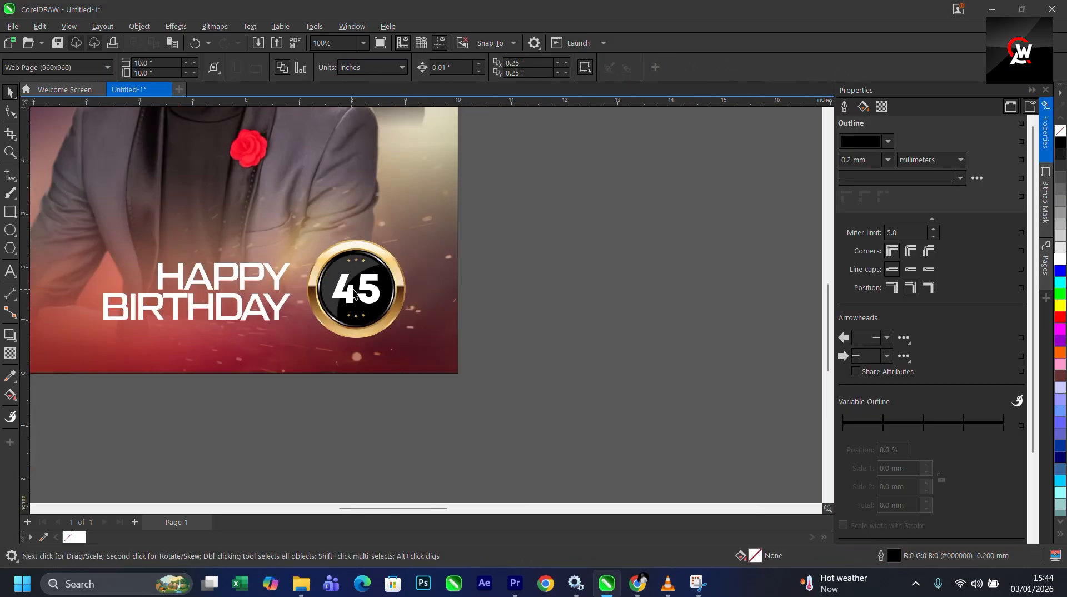
- Bring the gold liquid texture image beside the flyer and PowerClip it inside the 45 text
{"action": "scroll", "coordinate": [398, 281], "scroll_direction": "down", "scroll_amount": 4}
{"action": "scroll", "coordinate": [398, 282], "scroll_direction": "up", "scroll_amount": 2}
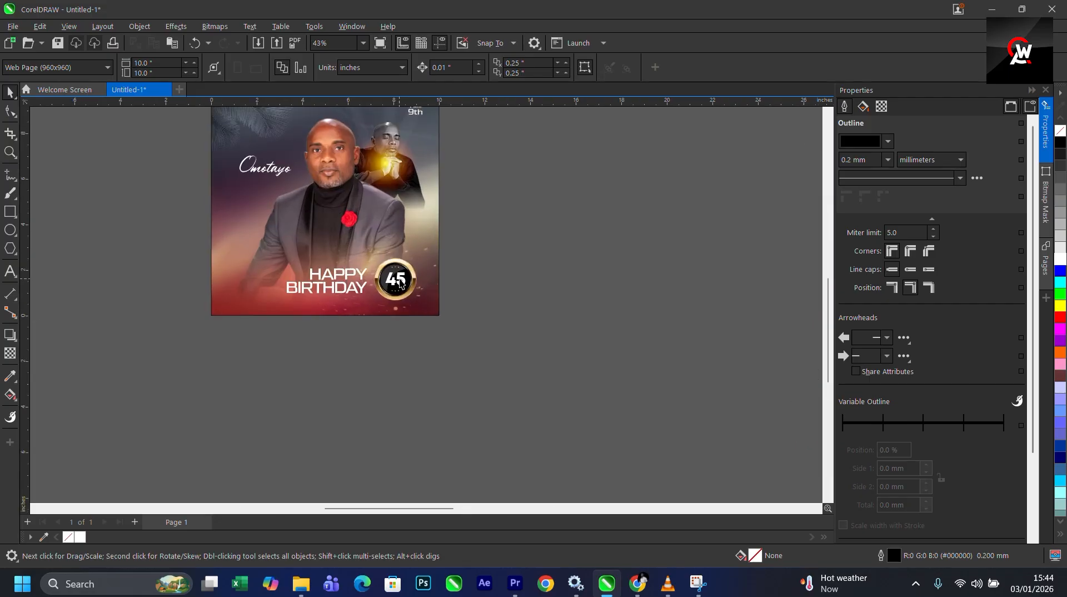
{"action": "left_click", "coordinate": [404, 280]}
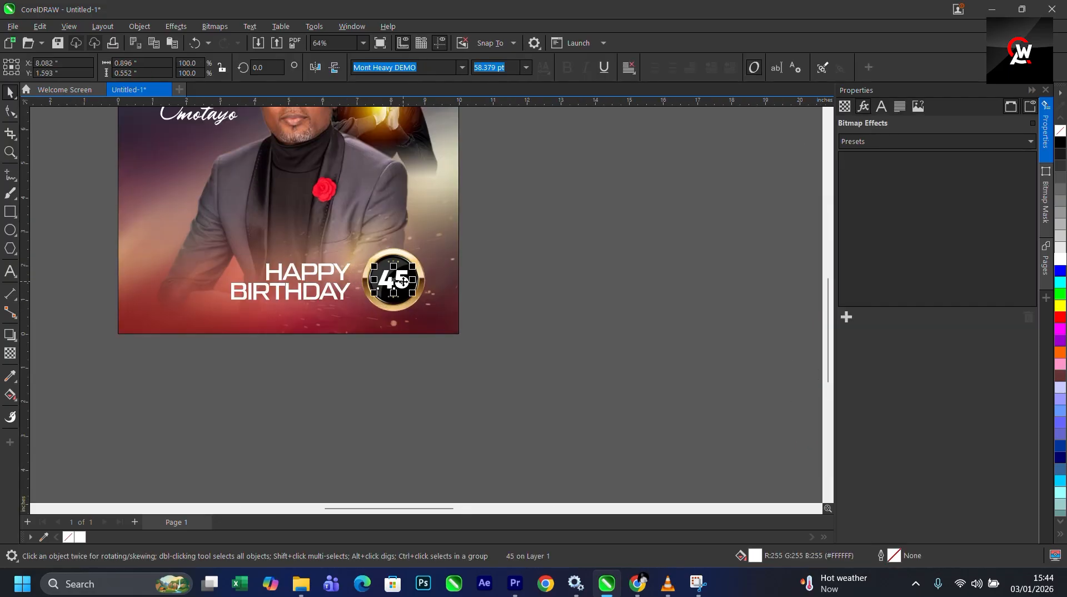
{"action": "scroll", "coordinate": [403, 280], "scroll_direction": "down", "scroll_amount": 3}
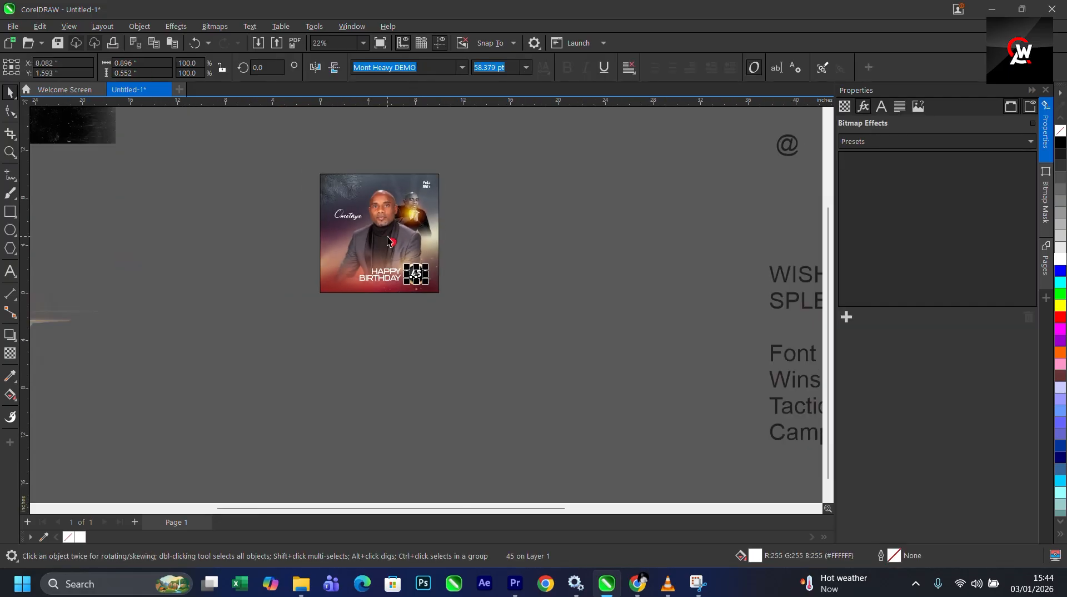
{"action": "scroll", "coordinate": [388, 287], "scroll_direction": "down", "scroll_amount": 1}
{"action": "left_click_drag", "start_coordinate": [115, 360], "coordinate": [408, 289]}
{"action": "scroll", "coordinate": [472, 297], "scroll_direction": "up", "scroll_amount": 4}
{"action": "scroll", "coordinate": [409, 289], "scroll_direction": "down", "scroll_amount": 3}
{"action": "scroll", "coordinate": [334, 272], "scroll_direction": "up", "scroll_amount": 3}
{"action": "scroll", "coordinate": [501, 272], "scroll_direction": "up", "scroll_amount": 1}
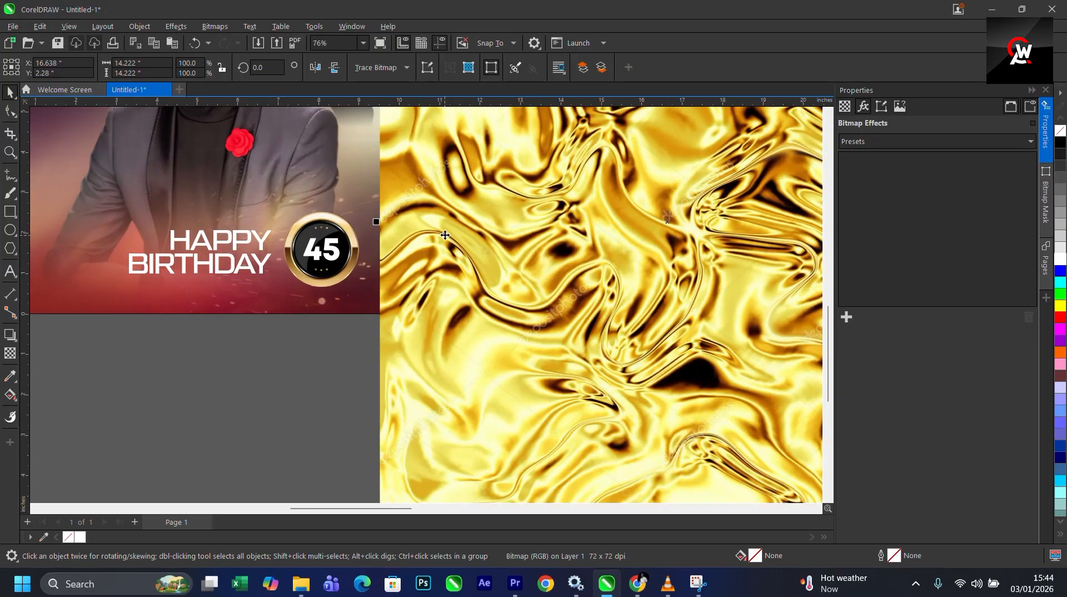
{"action": "right_click", "coordinate": [451, 233]}
{"action": "left_click", "coordinate": [499, 372]}
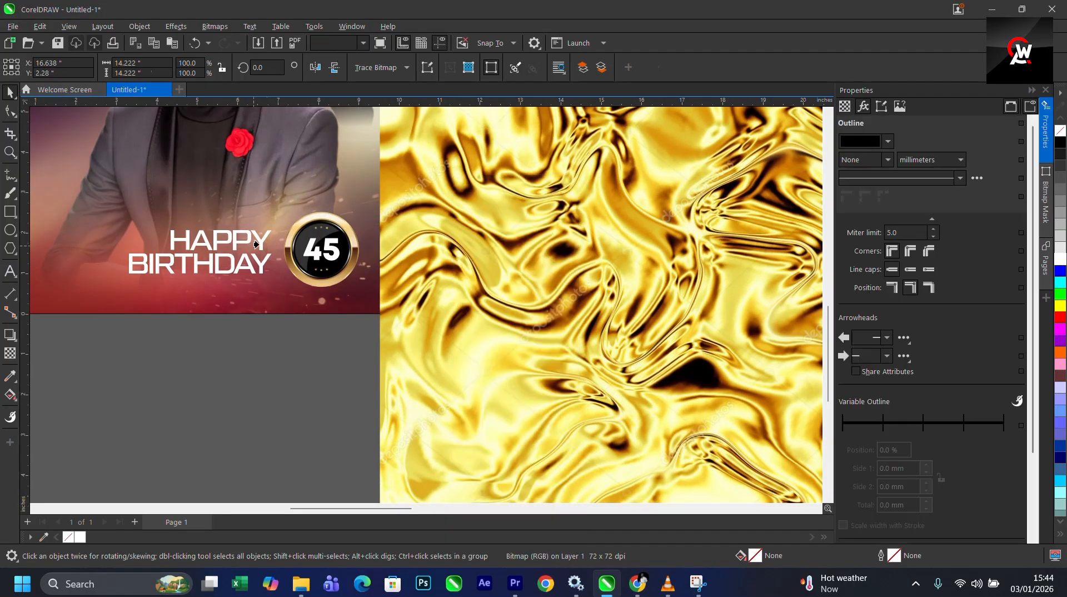
{"action": "left_click", "coordinate": [322, 249]}
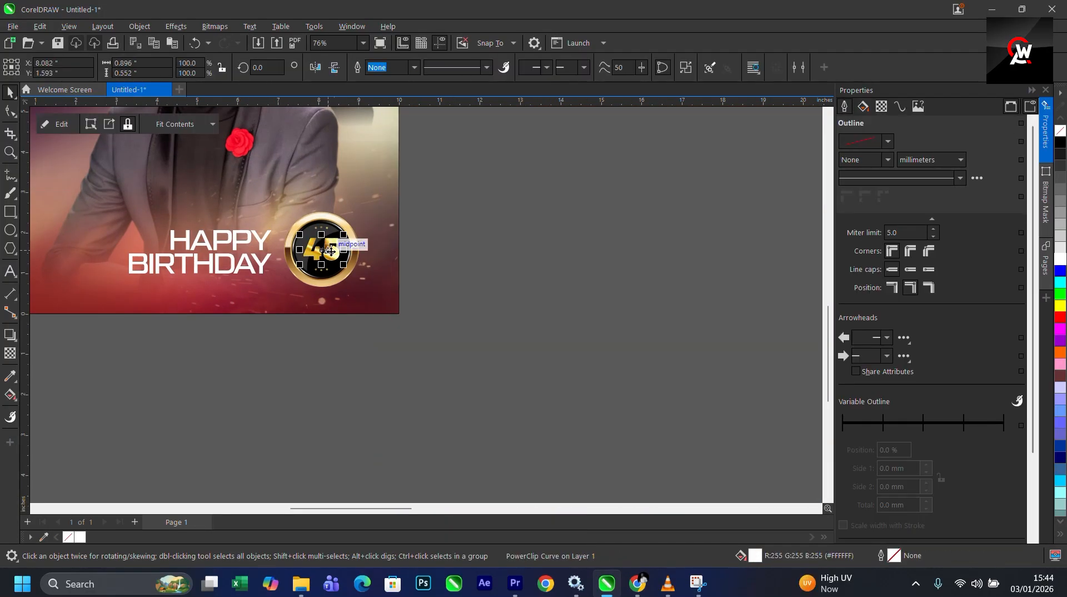
- Edit the 45's PowerClip contents, scaling the gold liquid texture to 51% and repositioning it behind the digits
{"action": "scroll", "coordinate": [323, 246], "scroll_direction": "up", "scroll_amount": 5}
{"action": "right_click", "coordinate": [324, 243]}
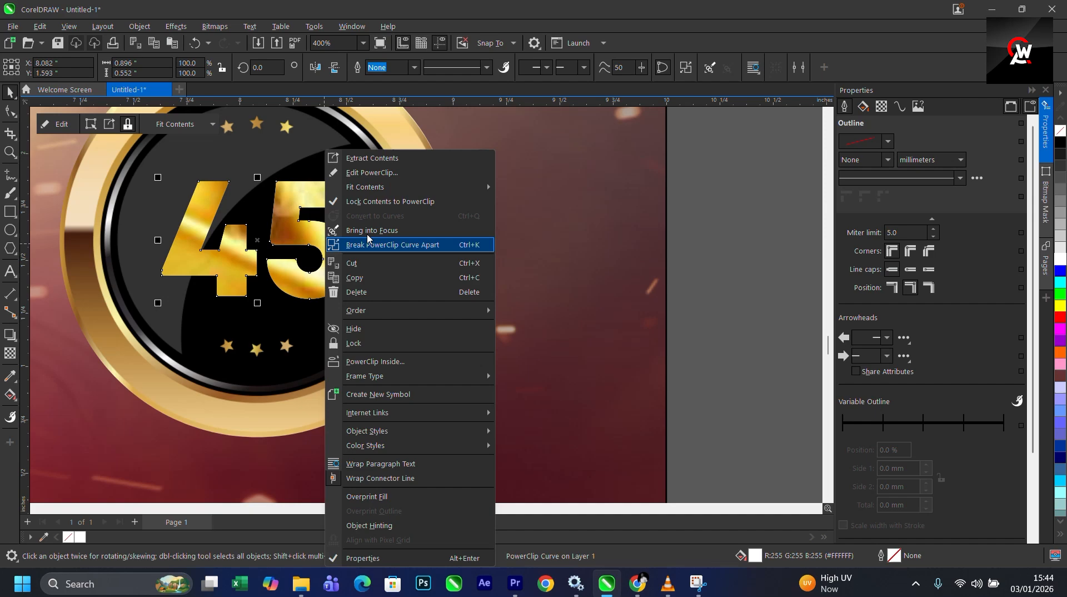
{"action": "left_click", "coordinate": [387, 174]}
{"action": "scroll", "coordinate": [350, 253], "scroll_direction": "down", "scroll_amount": 8}
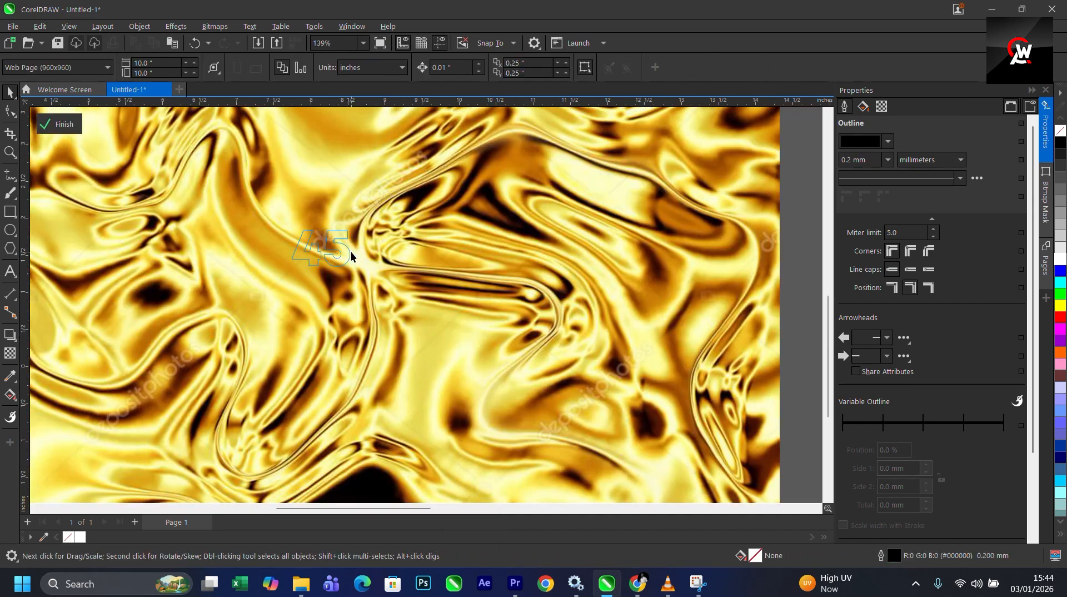
{"action": "left_click", "coordinate": [412, 262]}
{"action": "scroll", "coordinate": [401, 278], "scroll_direction": "down", "scroll_amount": 4}
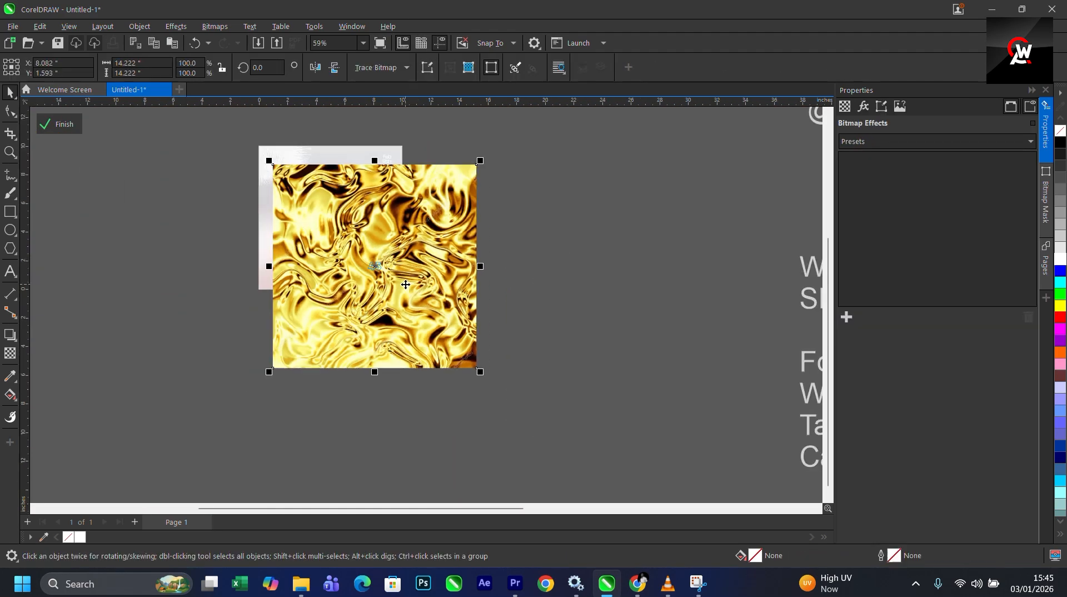
{"action": "left_click_drag", "start_coordinate": [402, 287], "coordinate": [380, 289]}
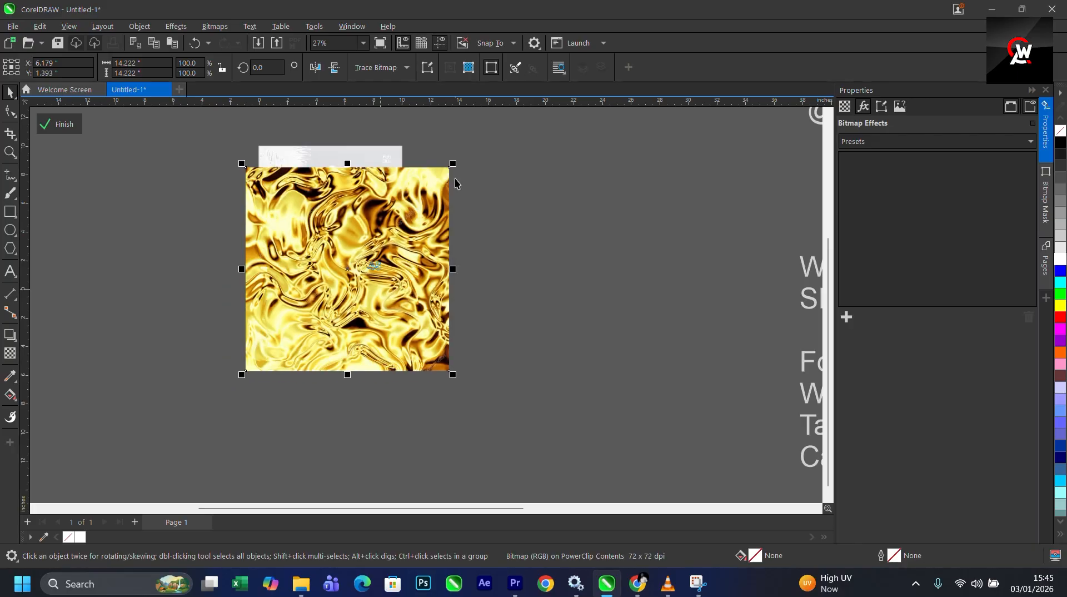
{"action": "left_click_drag", "start_coordinate": [454, 164], "coordinate": [403, 216]}
{"action": "scroll", "coordinate": [362, 289], "scroll_direction": "up", "scroll_amount": 4}
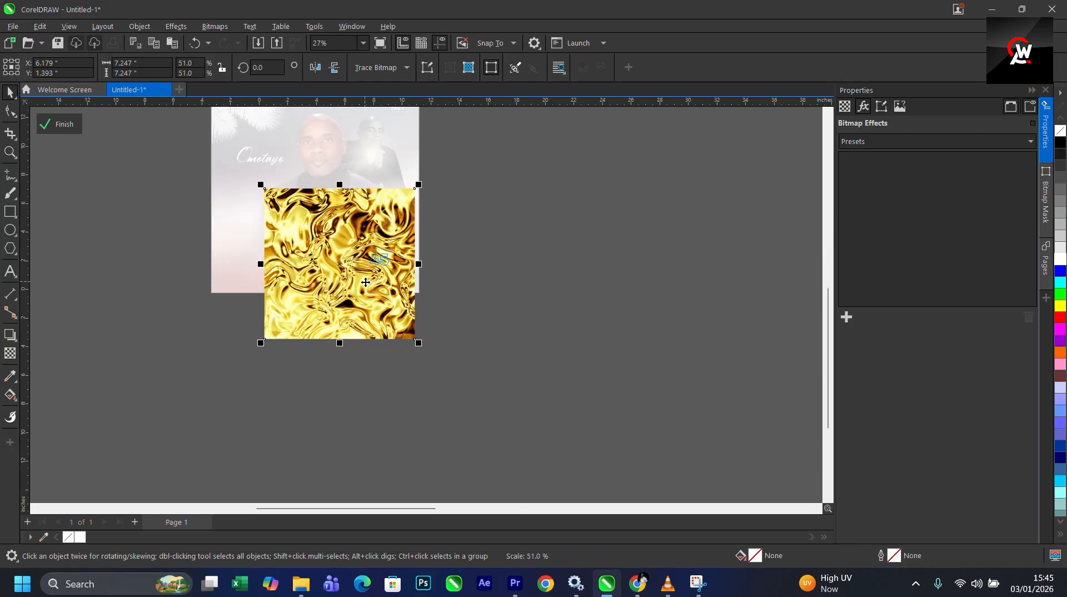
{"action": "left_click_drag", "start_coordinate": [362, 294], "coordinate": [395, 292]}
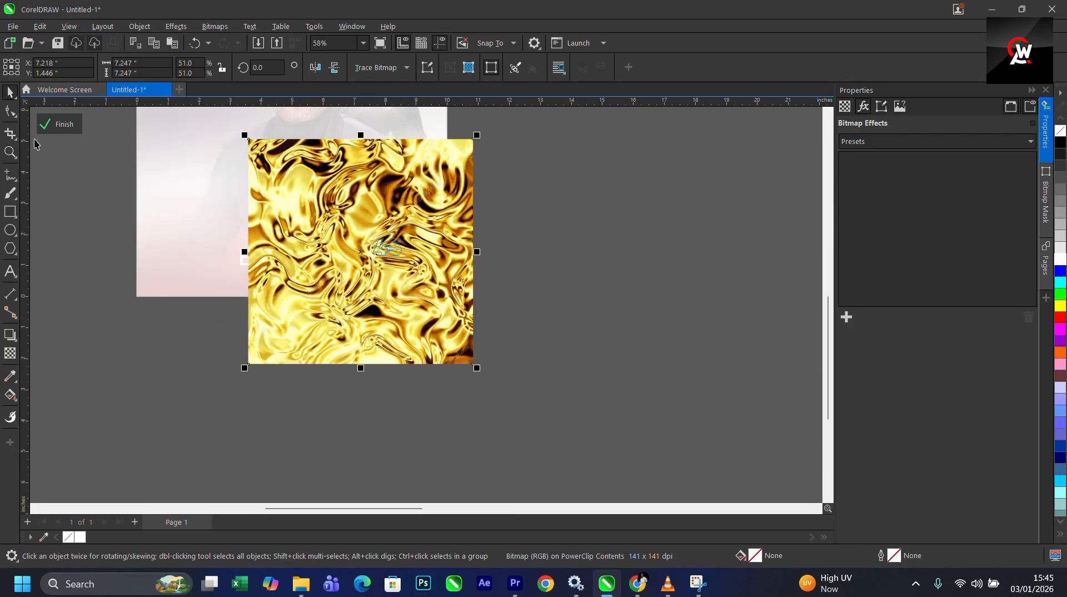
{"action": "left_click", "coordinate": [58, 132]}
- Re-open the 45's PowerClip and shift the gold texture to a new position inside the digits
{"action": "scroll", "coordinate": [376, 232], "scroll_direction": "up", "scroll_amount": 6}
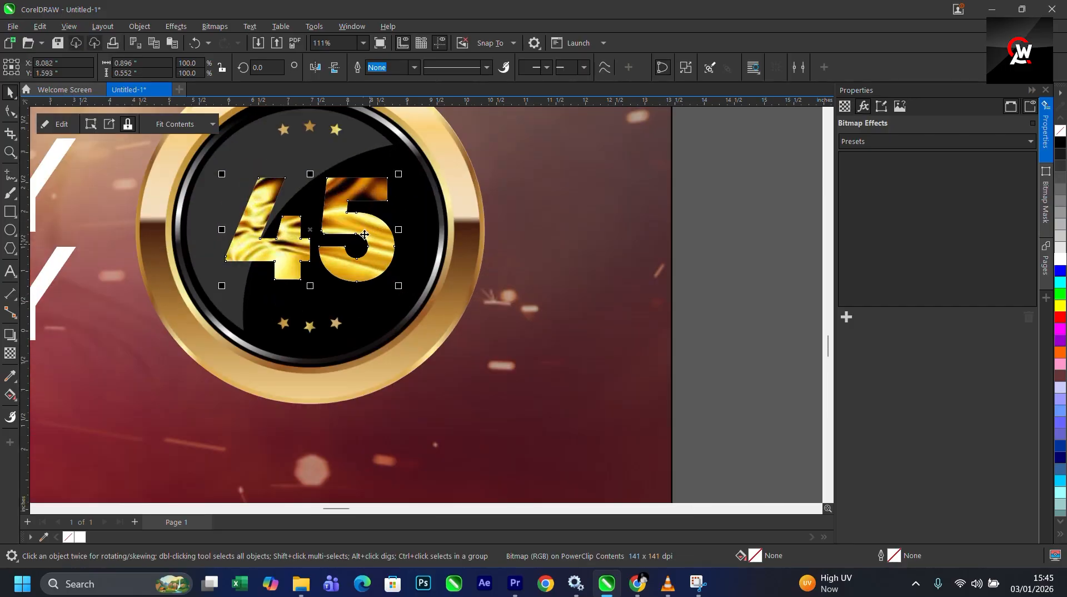
{"action": "right_click", "coordinate": [376, 231]}
{"action": "left_click", "coordinate": [403, 173]}
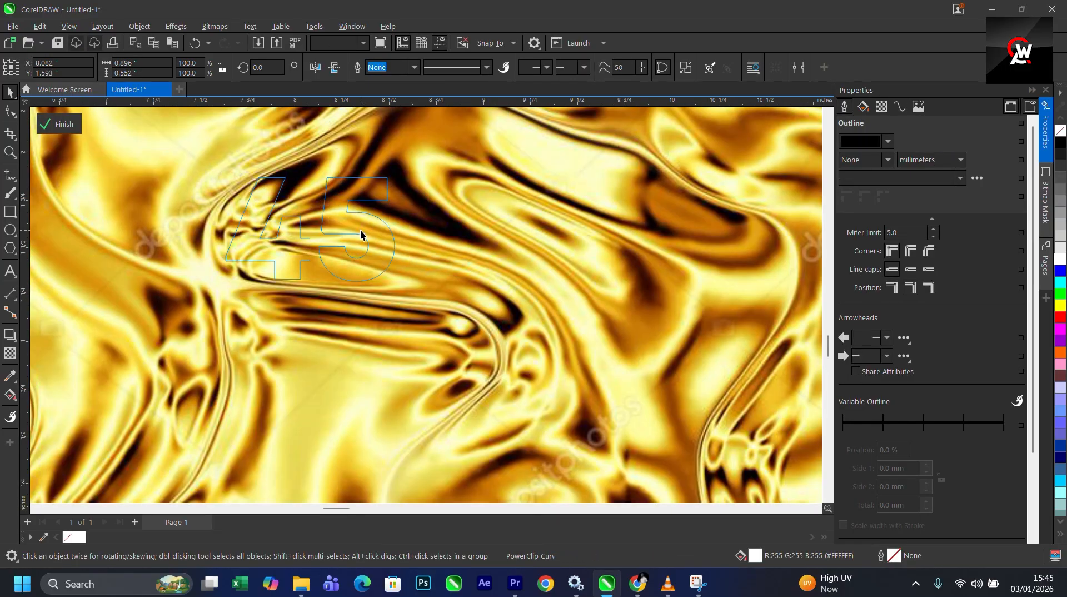
{"action": "left_click", "coordinate": [409, 250]}
{"action": "scroll", "coordinate": [409, 249], "scroll_direction": "down", "scroll_amount": 6}
{"action": "left_click_drag", "start_coordinate": [387, 278], "coordinate": [433, 254]}
{"action": "left_click", "coordinate": [67, 129]}
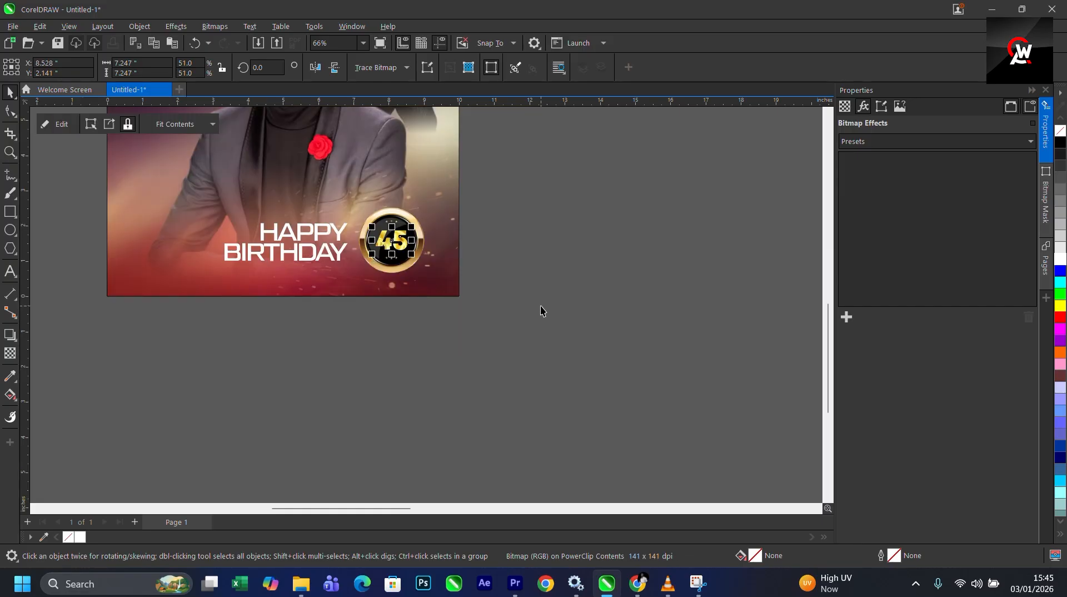
- Cut the "WISHING YOU A VERY HAPPY BIRTHDAY AND A SPLENDID YEAR AHEAD" text from the notes beside the page
{"action": "left_click", "coordinate": [540, 307]}
{"action": "scroll", "coordinate": [439, 269], "scroll_direction": "down", "scroll_amount": 1}
{"action": "scroll", "coordinate": [411, 250], "scroll_direction": "up", "scroll_amount": 2}
{"action": "scroll", "coordinate": [414, 258], "scroll_direction": "down", "scroll_amount": 2}
{"action": "scroll", "coordinate": [415, 261], "scroll_direction": "down", "scroll_amount": 3}
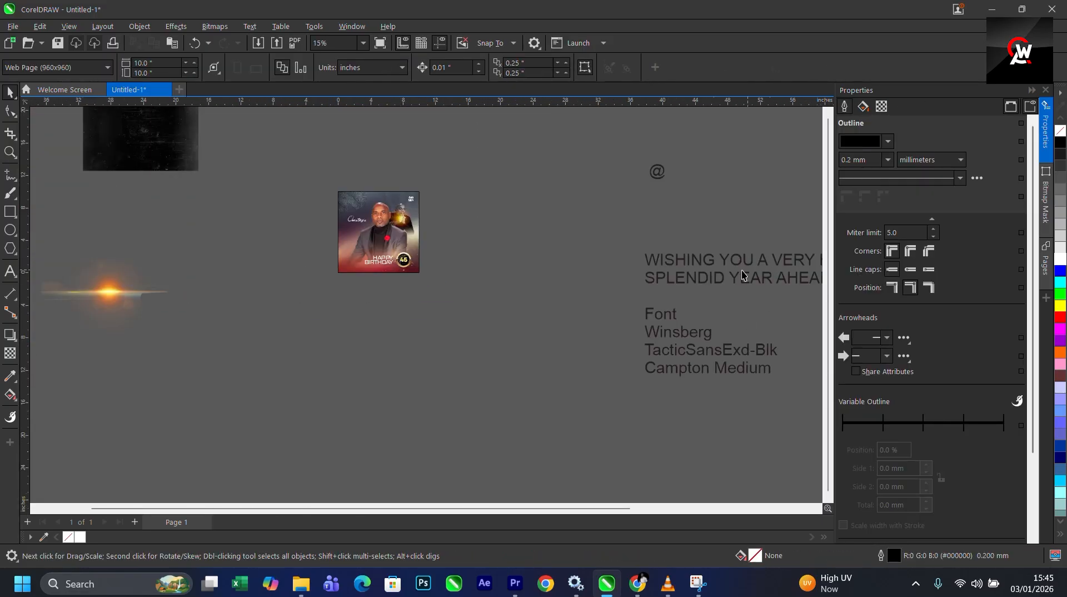
{"action": "scroll", "coordinate": [369, 357], "scroll_direction": "down", "scroll_amount": 1}
{"action": "scroll", "coordinate": [742, 335], "scroll_direction": "up", "scroll_amount": 2}
{"action": "double_click", "coordinate": [601, 282]}
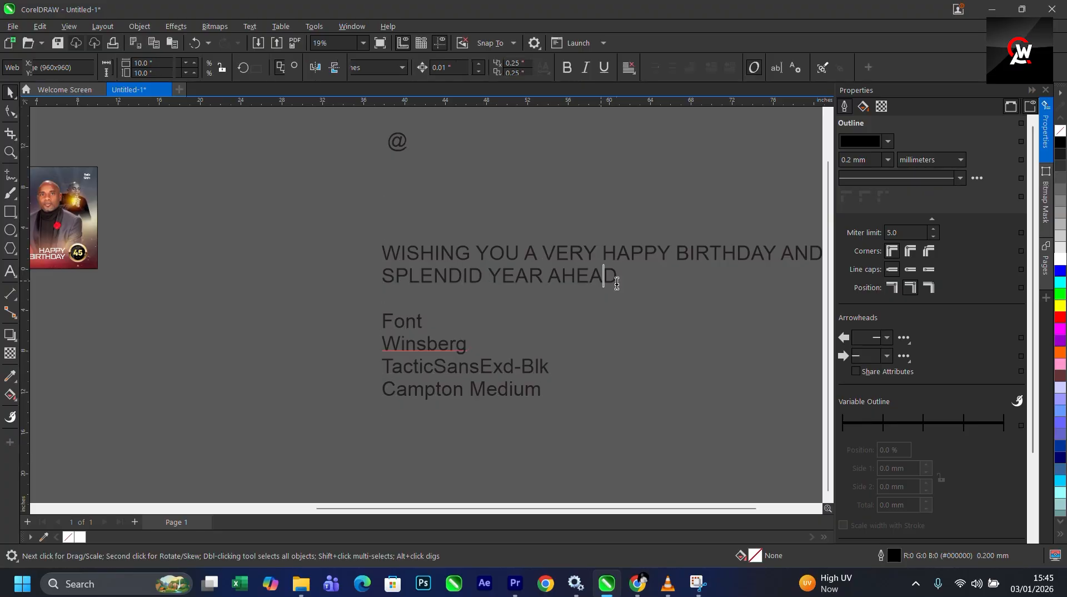
{"action": "left_click_drag", "start_coordinate": [617, 284], "coordinate": [383, 244]}
{"action": "key", "text": "Delete"}
- Paste the wishing text onto the flyer
{"action": "scroll", "coordinate": [457, 268], "scroll_direction": "down", "scroll_amount": 2}
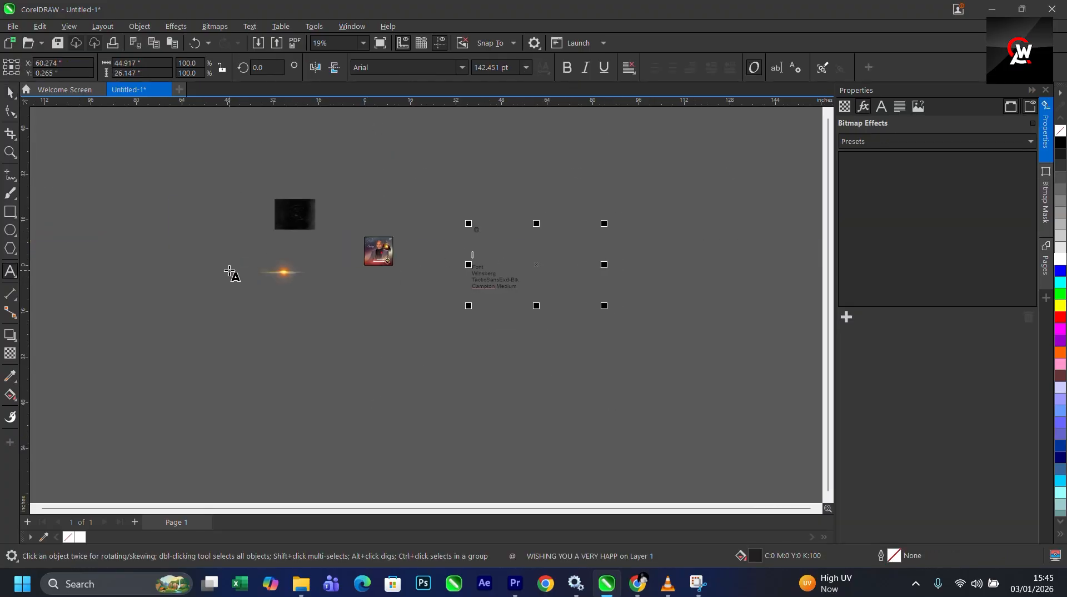
{"action": "scroll", "coordinate": [353, 273], "scroll_direction": "up", "scroll_amount": 4}
{"action": "scroll", "coordinate": [368, 252], "scroll_direction": "up", "scroll_amount": 4}
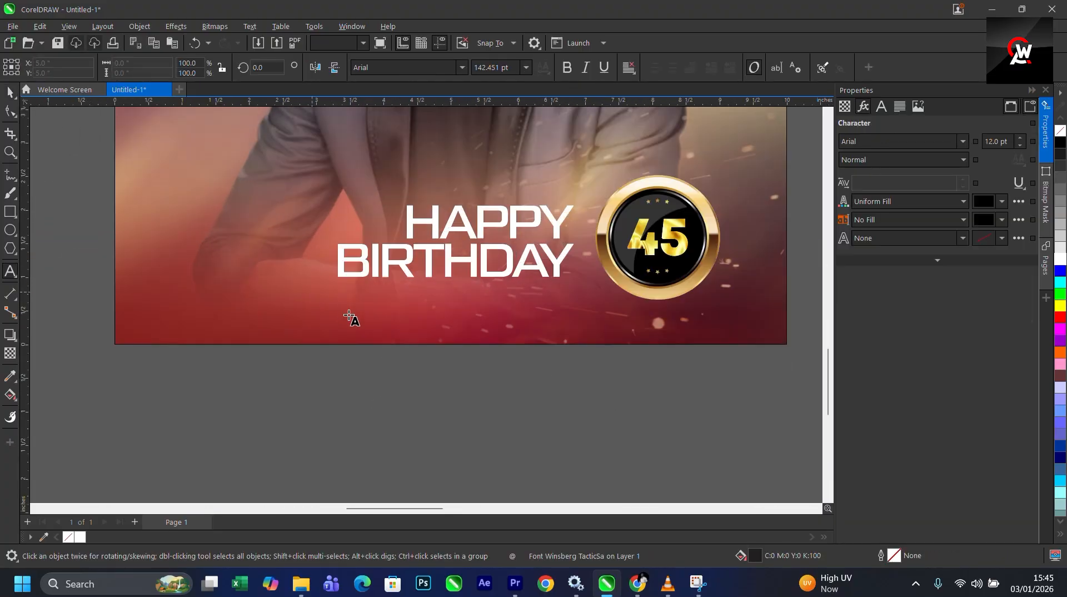
{"action": "type", "text": "WISHING YOU A VERY HAPPY BIRTHDAY AND A SPLENDID YEAR AHEAD"}
- Center-align the pasted wishing text
{"action": "scroll", "coordinate": [312, 319], "scroll_direction": "down", "scroll_amount": 6}
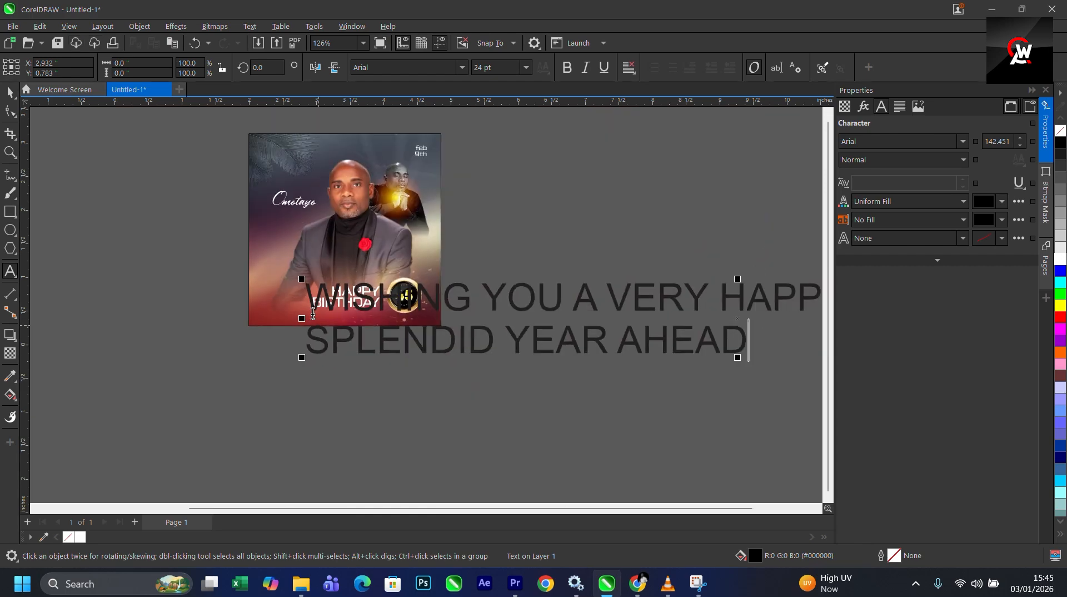
{"action": "left_click", "coordinate": [628, 68]}
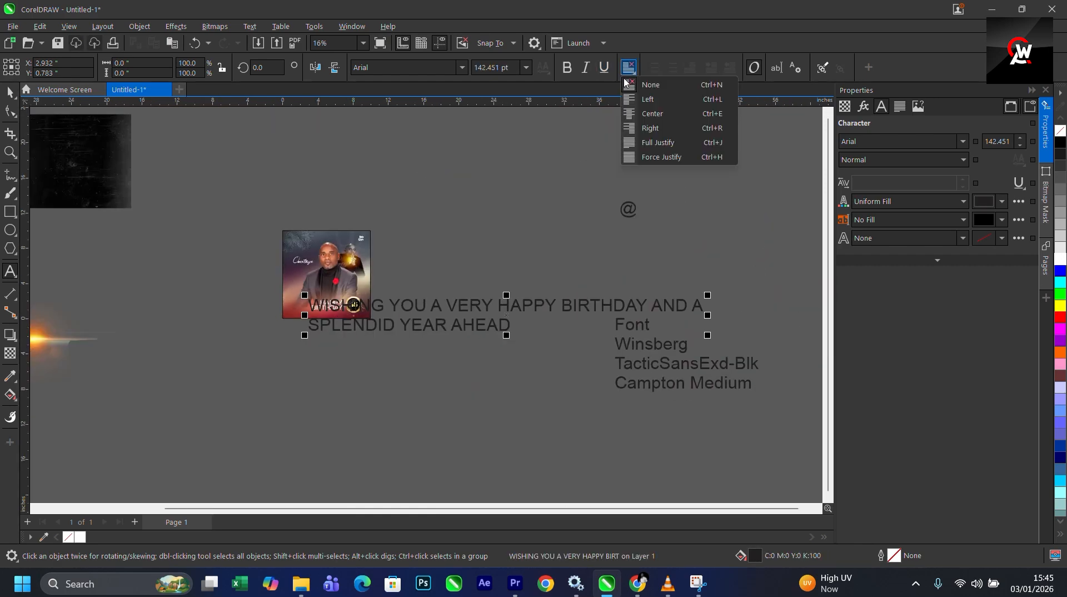
{"action": "left_click", "coordinate": [653, 114]}
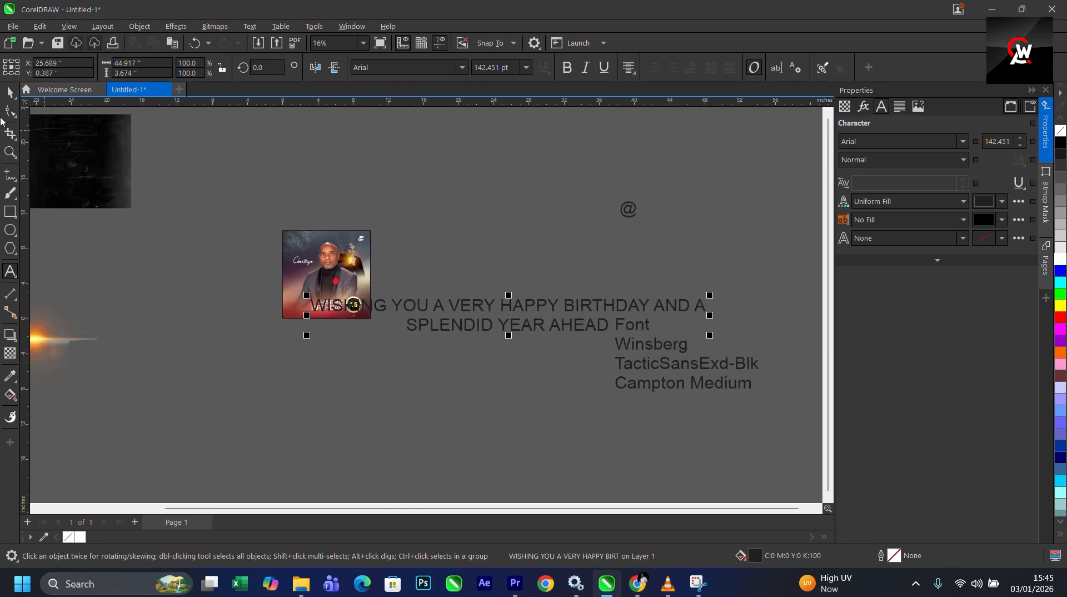
- Scale the wishing text down, fill it white and place it under BIRTHDAY
{"action": "left_click_drag", "start_coordinate": [710, 295], "coordinate": [421, 321]}
{"action": "scroll", "coordinate": [361, 321], "scroll_direction": "up", "scroll_amount": 2}
{"action": "left_click_drag", "start_coordinate": [305, 308], "coordinate": [291, 303]}
{"action": "left_click", "coordinate": [1061, 263]}
{"action": "scroll", "coordinate": [187, 294], "scroll_direction": "up", "scroll_amount": 2}
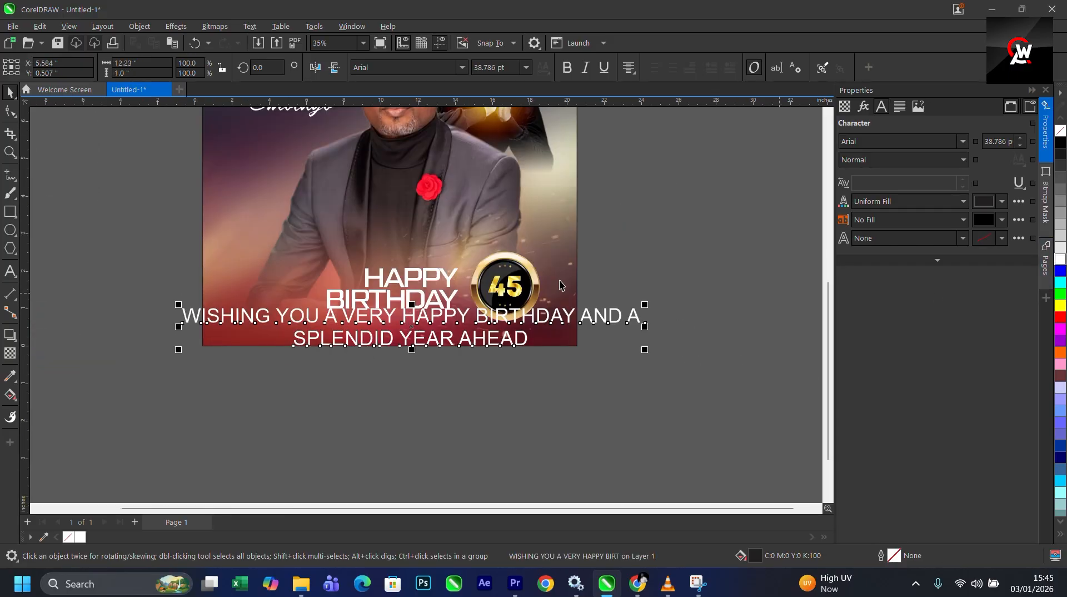
{"action": "left_click_drag", "start_coordinate": [648, 304], "coordinate": [558, 315]}
- Set the wishing text's font to Montserrat SemiBold
{"action": "scroll", "coordinate": [442, 317], "scroll_direction": "up", "scroll_amount": 2}
{"action": "left_click", "coordinate": [464, 69]}
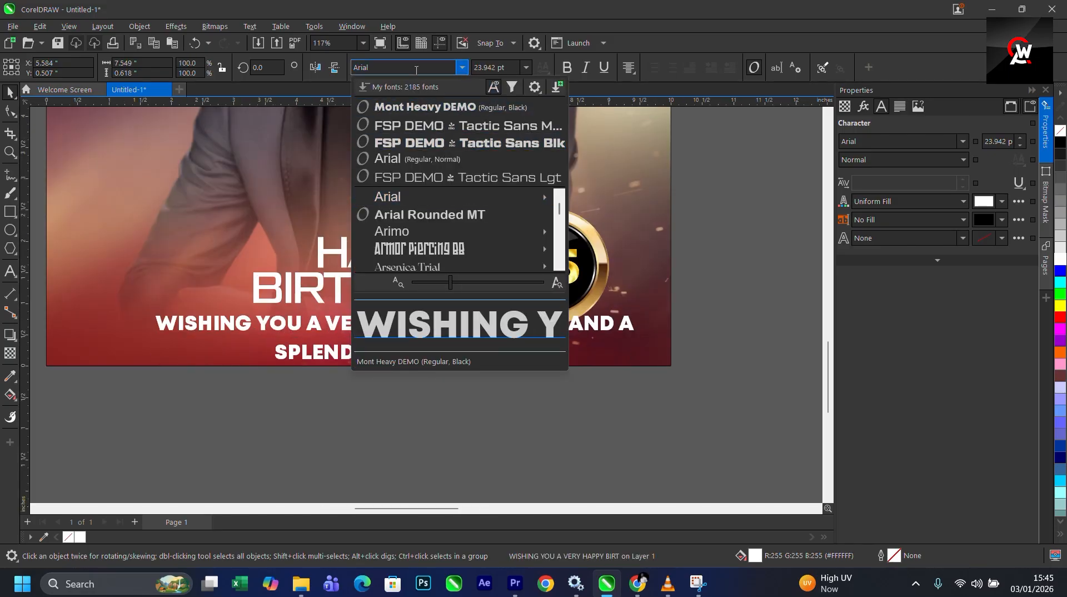
{"action": "type", "text": "MONTS"}
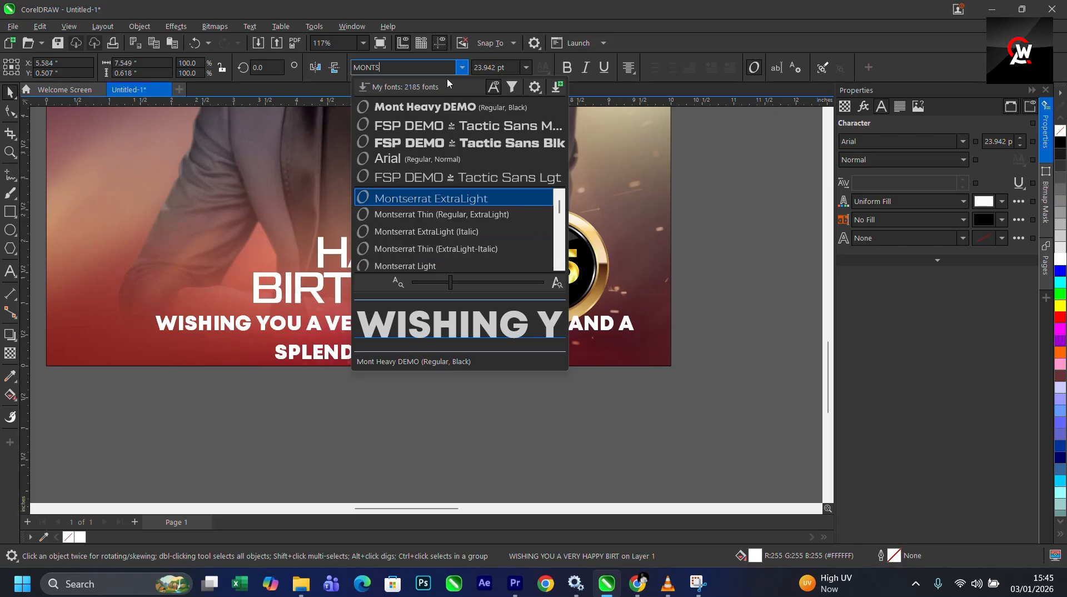
{"action": "scroll", "coordinate": [485, 245], "scroll_direction": "down", "scroll_amount": 3}
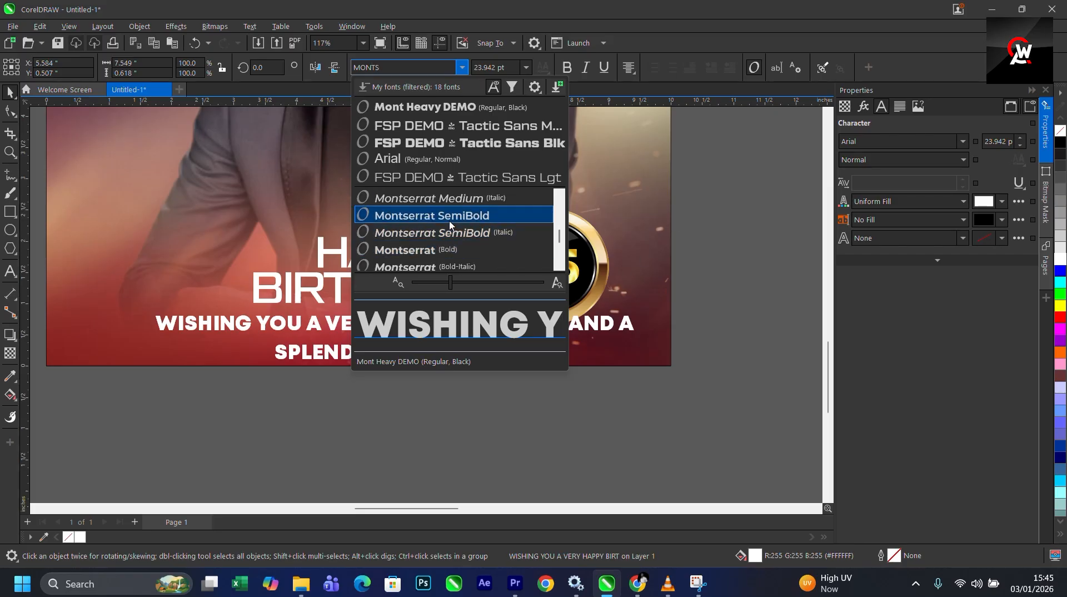
{"action": "left_click", "coordinate": [442, 260]}
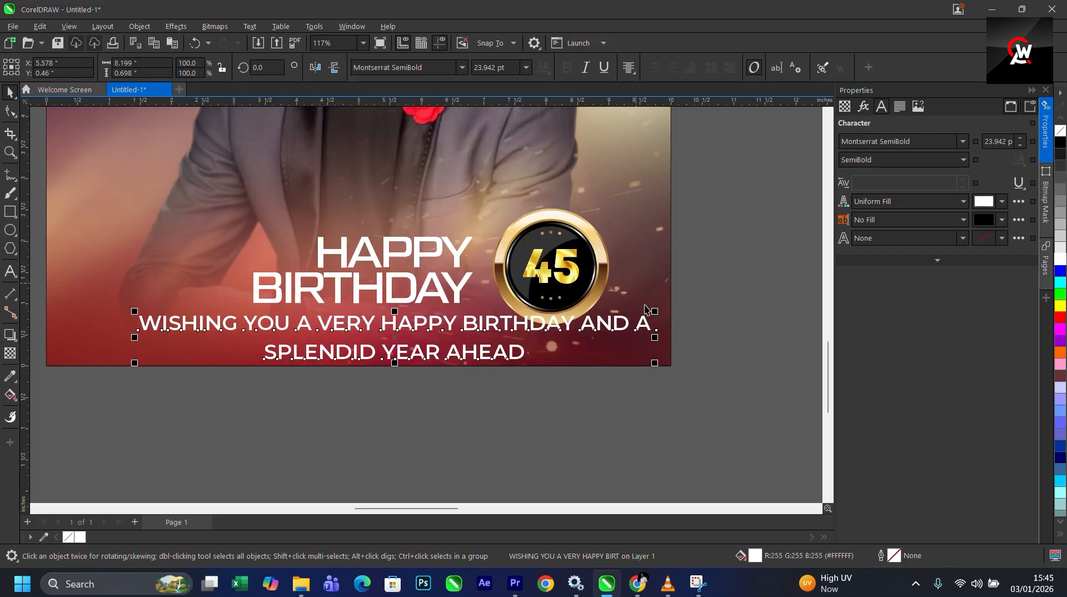
- Shrink the wishing text and center it horizontally on the flyer background
{"action": "left_click_drag", "start_coordinate": [656, 311], "coordinate": [480, 330]}
{"action": "left_click", "coordinate": [607, 350], "text": "shift"}
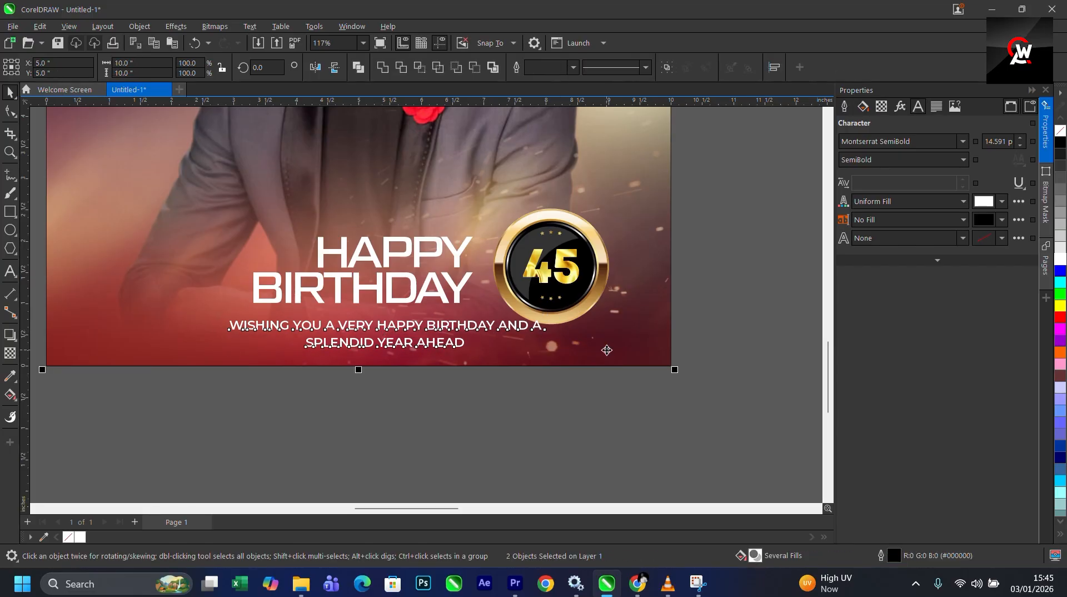
{"action": "key", "text": "c"}
- Align the HAPPY BIRTHDAY text's center with the wishing text
{"action": "left_click", "coordinate": [361, 286]}
{"action": "left_click", "coordinate": [422, 329], "text": "shift"}
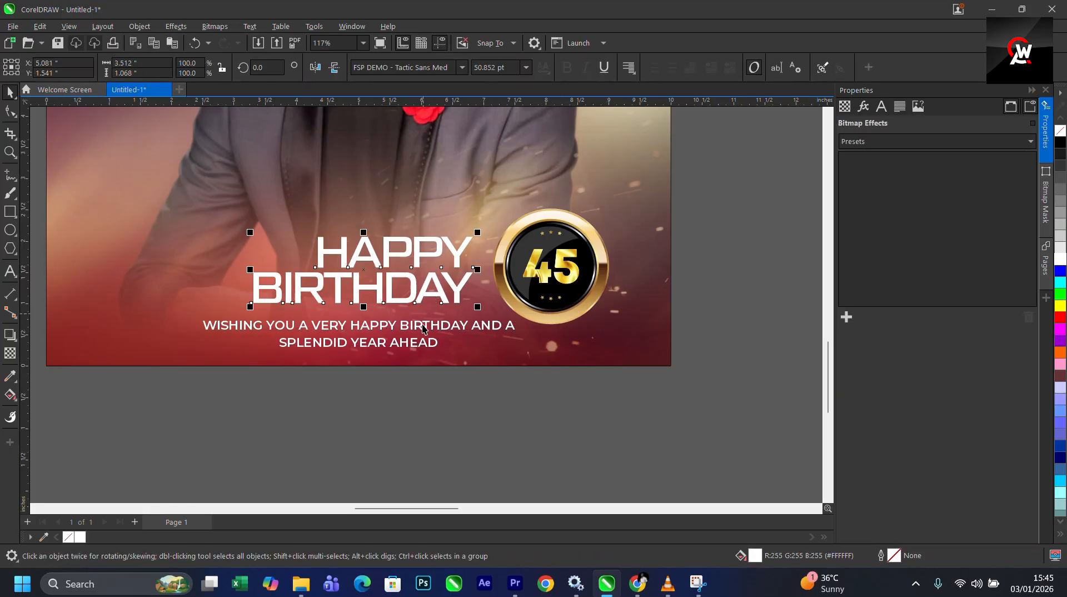
{"action": "key", "text": "c"}
{"action": "key", "text": "Escape"}
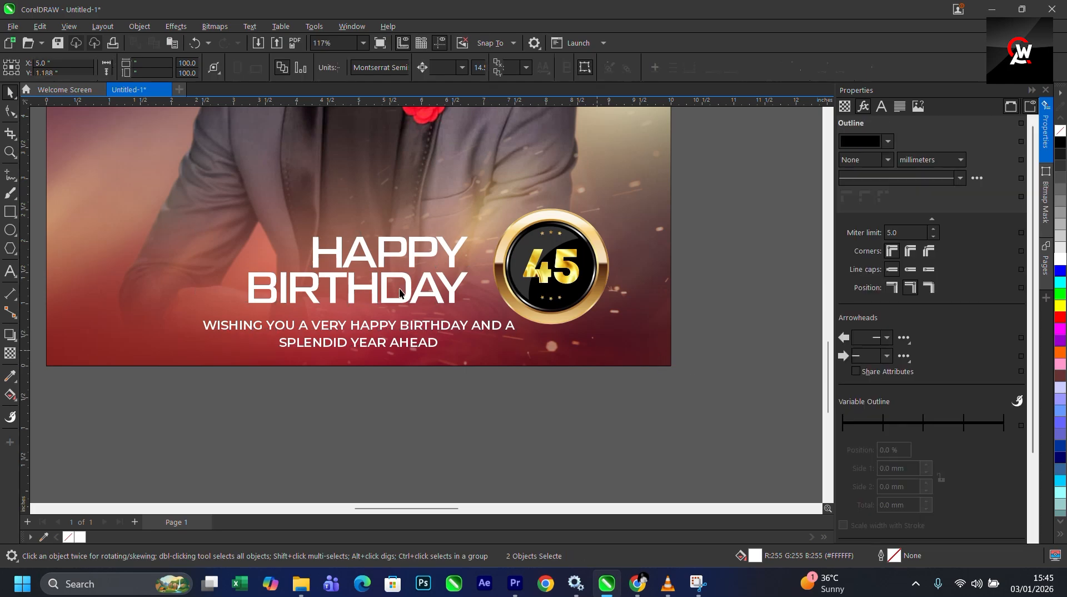
- Nudge the wishing text up closer to BIRTHDAY
{"action": "scroll", "coordinate": [398, 287], "scroll_direction": "down", "scroll_amount": 2}
{"action": "scroll", "coordinate": [397, 295], "scroll_direction": "up", "scroll_amount": 2}
{"action": "left_click", "coordinate": [403, 290]}
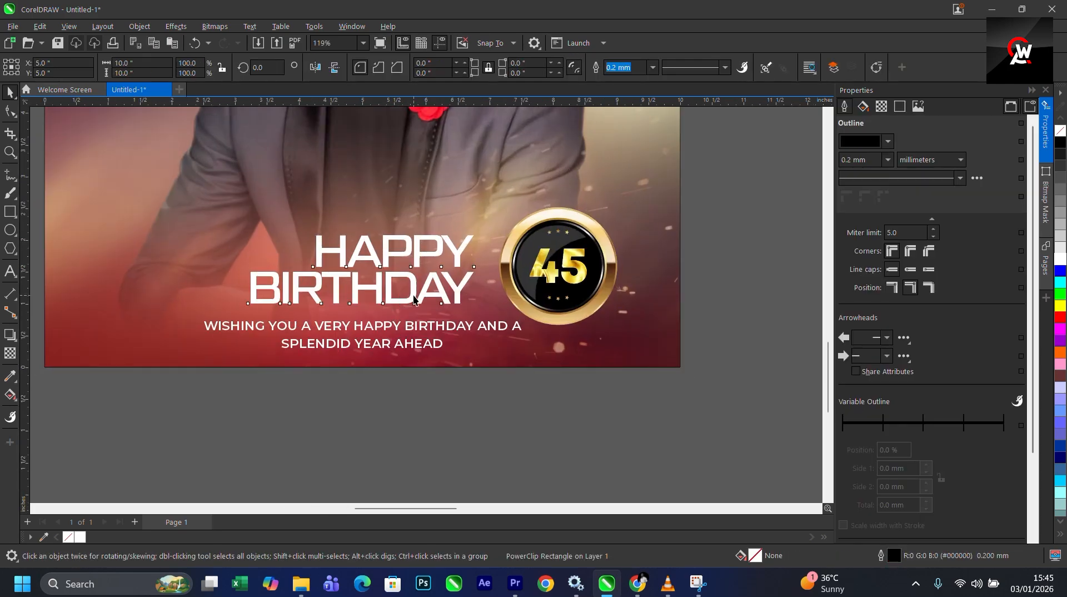
{"action": "left_click_drag", "start_coordinate": [414, 285], "coordinate": [396, 318]}
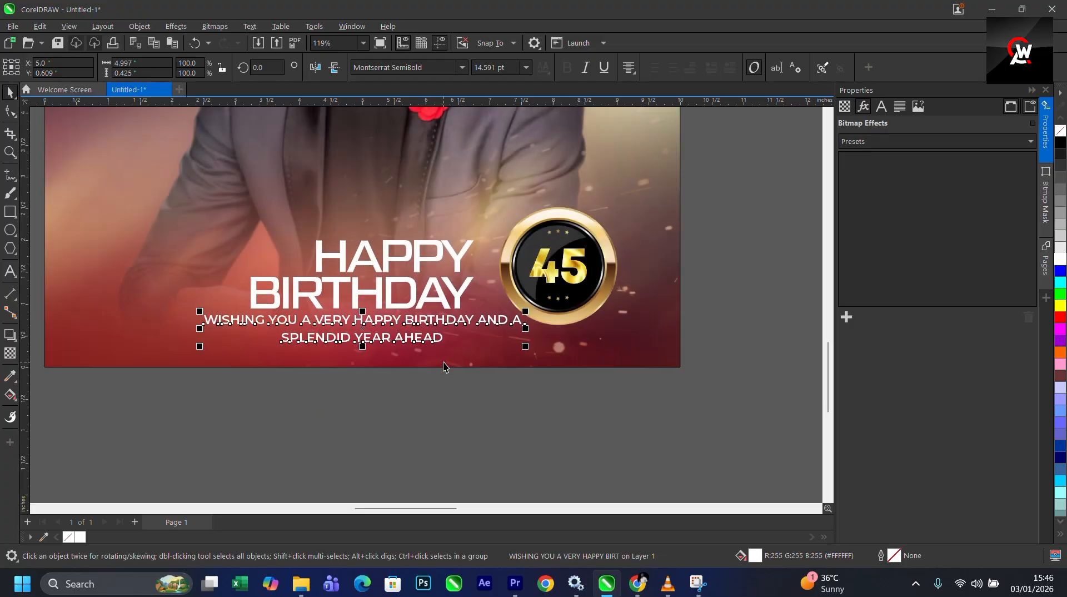
{"action": "scroll", "coordinate": [382, 340], "scroll_direction": "up", "scroll_amount": 3}
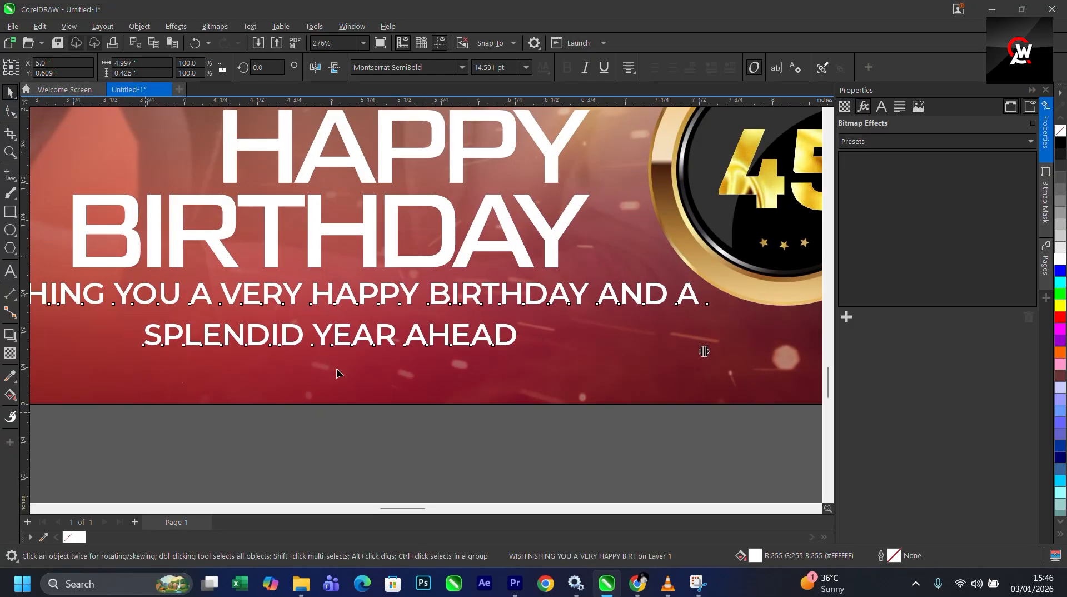
{"action": "left_click", "coordinate": [12, 114]}
{"action": "scroll", "coordinate": [281, 356], "scroll_direction": "down", "scroll_amount": 3}
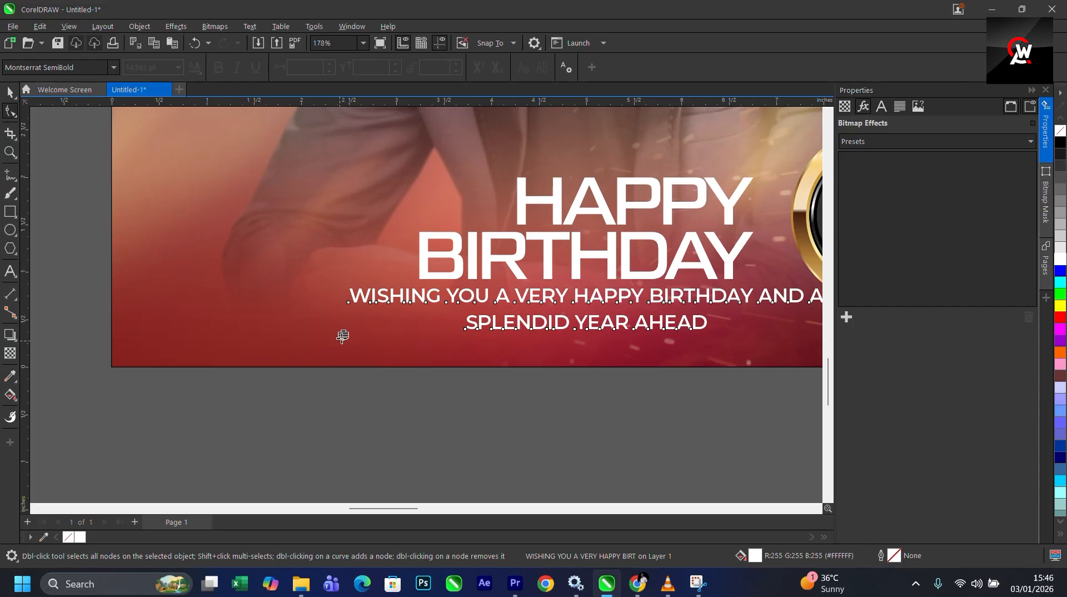
{"action": "scroll", "coordinate": [315, 360], "scroll_direction": "down", "scroll_amount": 2}
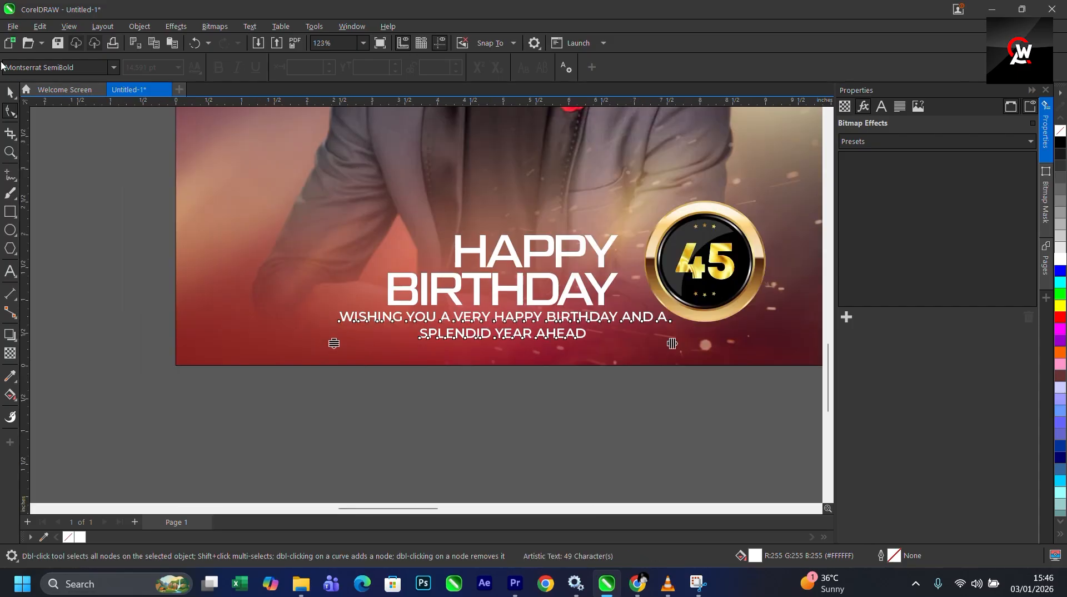
{"action": "left_click", "coordinate": [7, 95]}
{"action": "scroll", "coordinate": [157, 292], "scroll_direction": "down", "scroll_amount": 3}
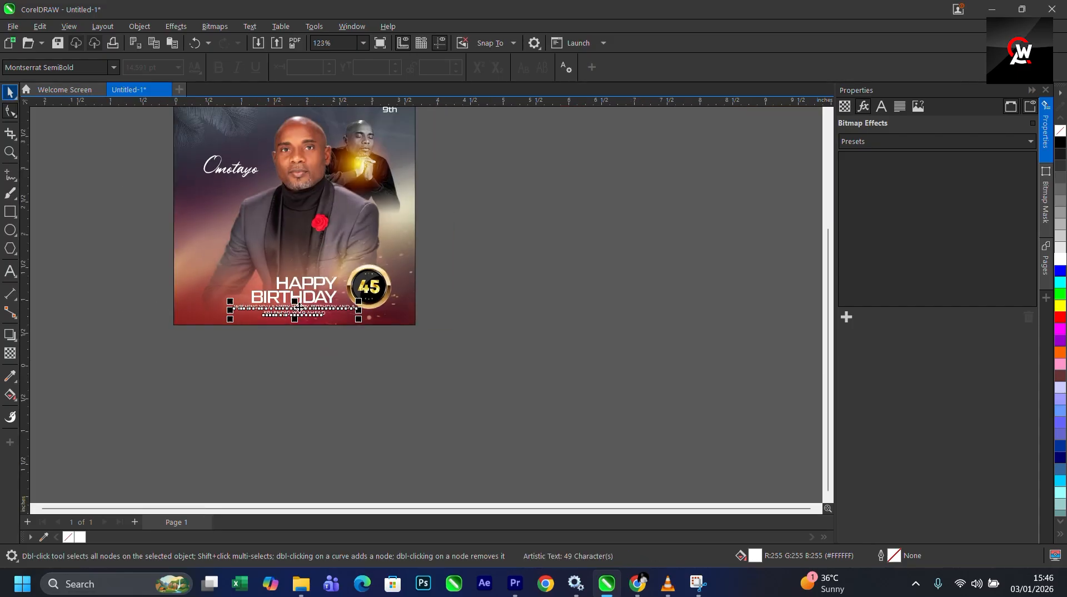
{"action": "left_click", "coordinate": [386, 342]}
- Move the lens flare image onto the flyer so its glow sits at the badge's right edge
{"action": "scroll", "coordinate": [322, 333], "scroll_direction": "down", "scroll_amount": 1}
{"action": "scroll", "coordinate": [322, 333], "scroll_direction": "down", "scroll_amount": 3}
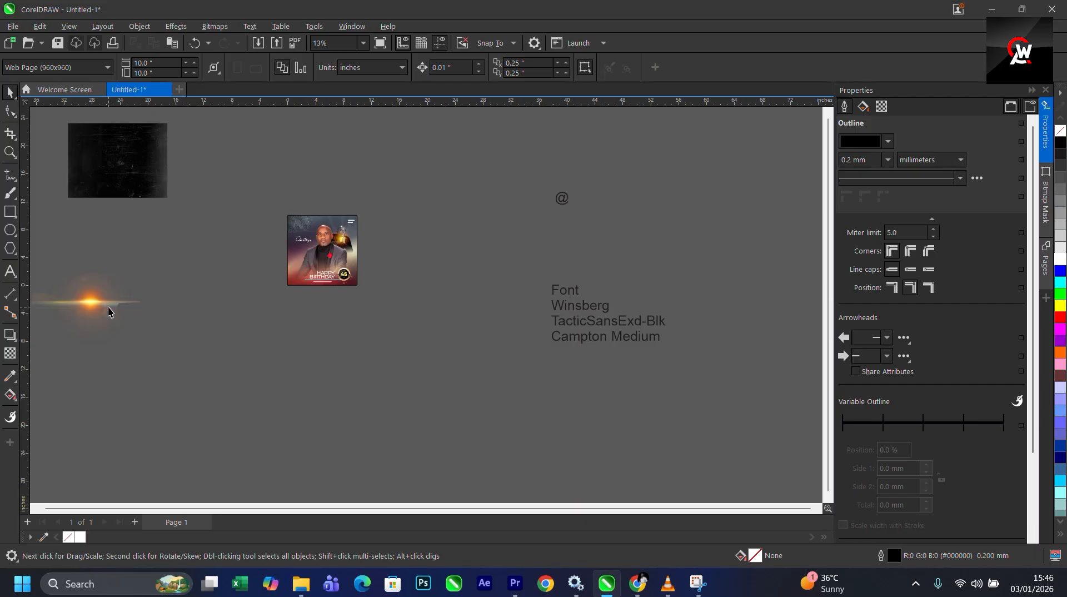
{"action": "left_click_drag", "start_coordinate": [109, 311], "coordinate": [362, 278]}
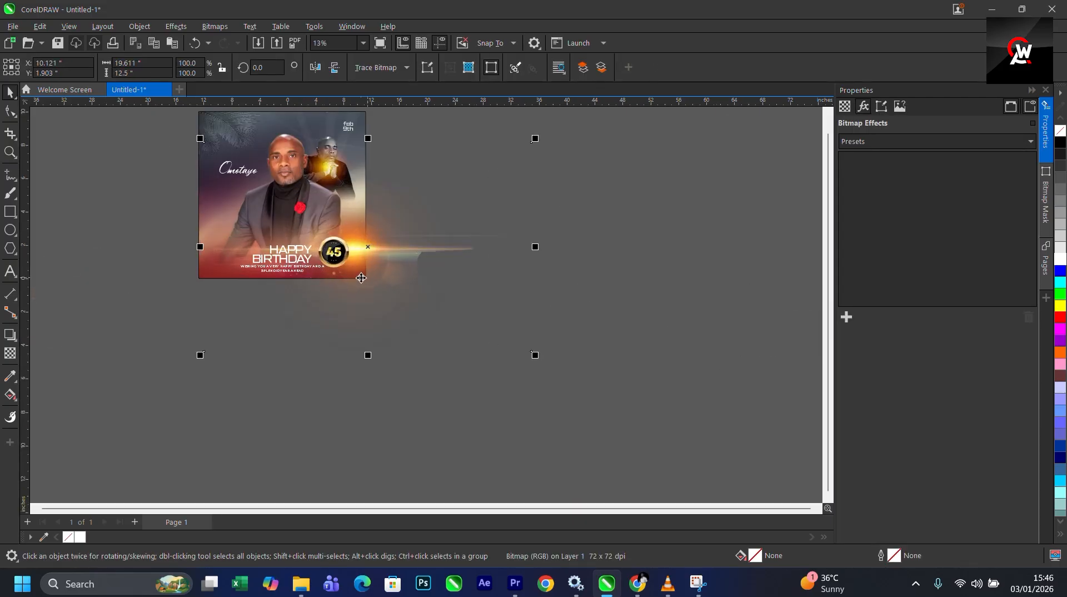
{"action": "scroll", "coordinate": [361, 278], "scroll_direction": "up", "scroll_amount": 4}
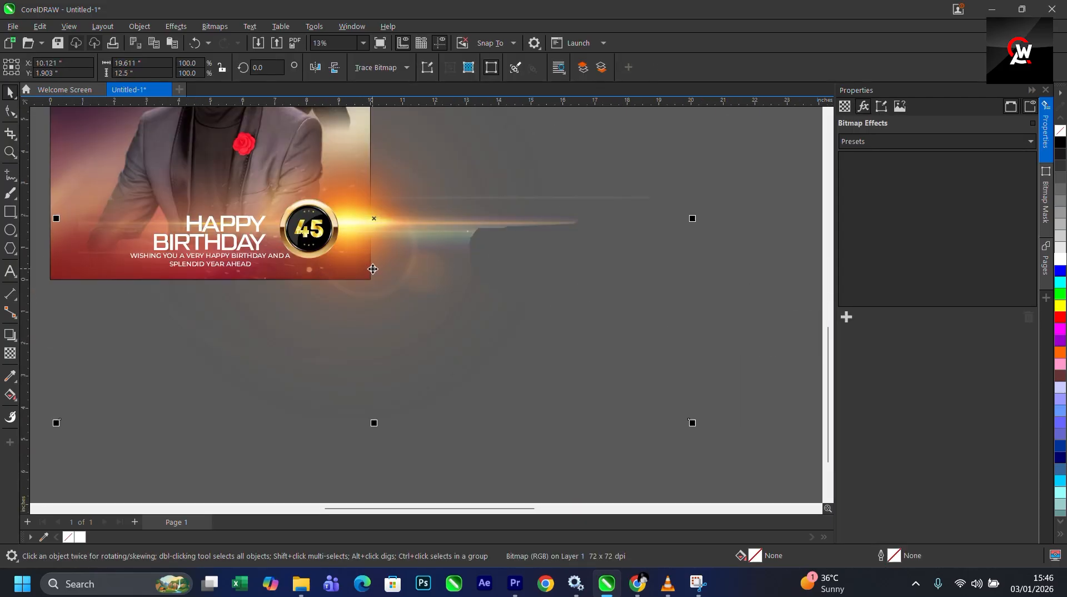
- Rotate the lens flare to 50 degrees
{"action": "left_click", "coordinate": [328, 278]}
{"action": "scroll", "coordinate": [396, 336], "scroll_direction": "down", "scroll_amount": 1}
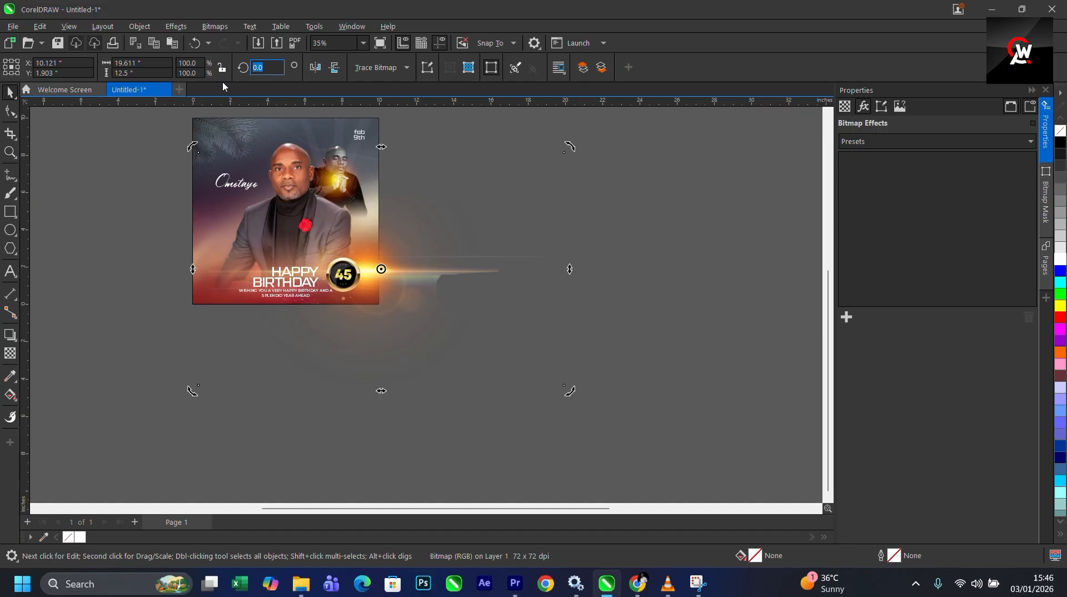
{"action": "type", "text": "50"}
{"action": "key", "text": "Return"}
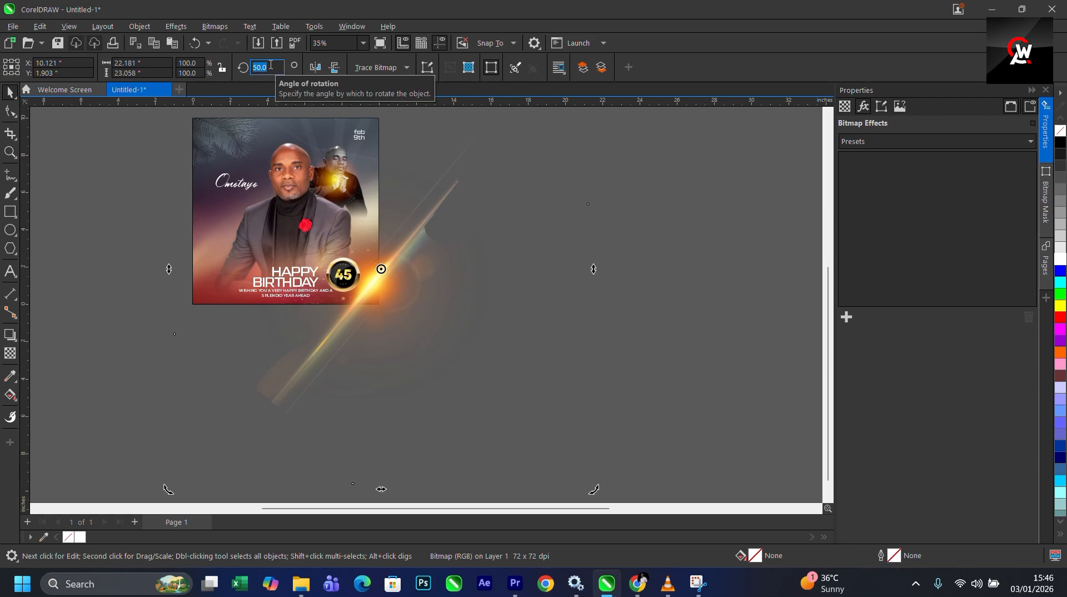
- Set the lens flare's rotation to 90 degrees, shrink it to about 30% and place it at the badge's left edge
{"action": "key", "text": "Return"}
{"action": "left_click", "coordinate": [450, 322]}
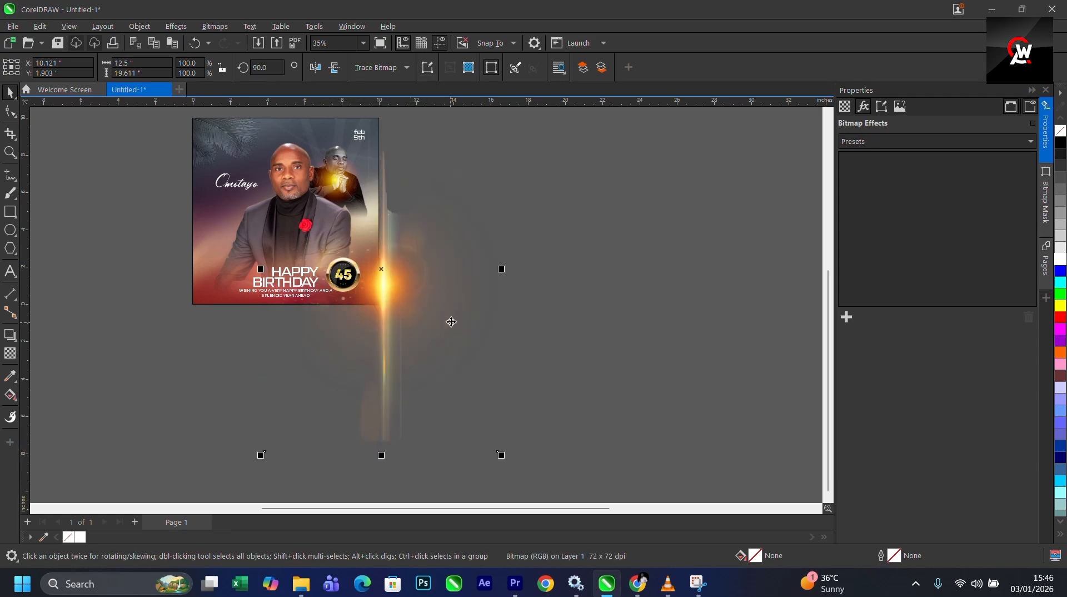
{"action": "left_click", "coordinate": [437, 315]}
{"action": "scroll", "coordinate": [426, 336], "scroll_direction": "down", "scroll_amount": 4}
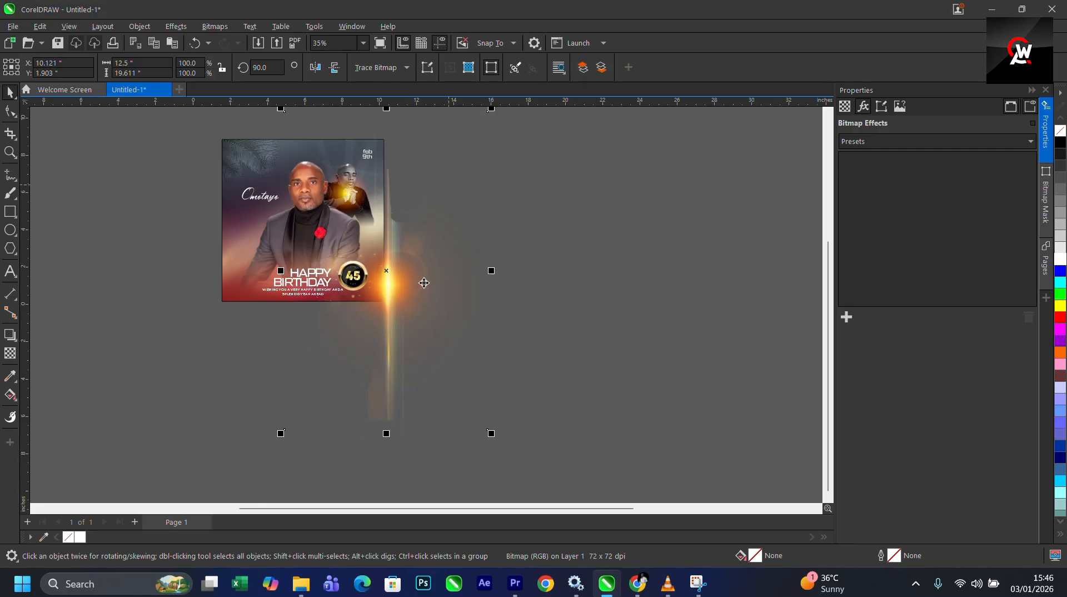
{"action": "left_click_drag", "start_coordinate": [468, 176], "coordinate": [272, 220]}
{"action": "scroll", "coordinate": [412, 285], "scroll_direction": "up", "scroll_amount": 5}
{"action": "scroll", "coordinate": [329, 279], "scroll_direction": "up", "scroll_amount": 9}
{"action": "scroll", "coordinate": [275, 232], "scroll_direction": "down", "scroll_amount": 4}
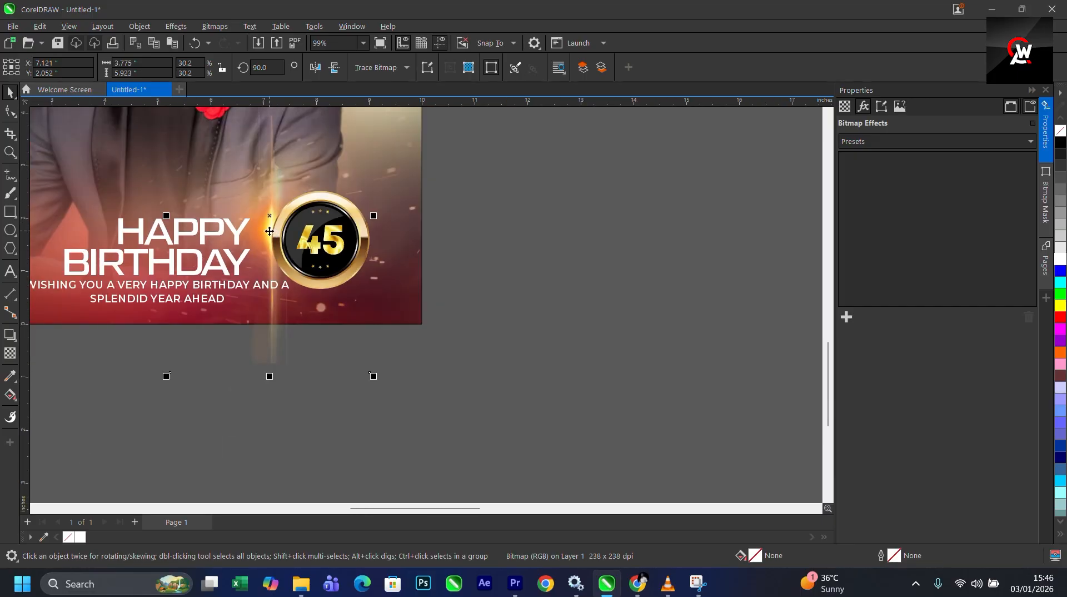
{"action": "scroll", "coordinate": [270, 231], "scroll_direction": "up", "scroll_amount": 3}
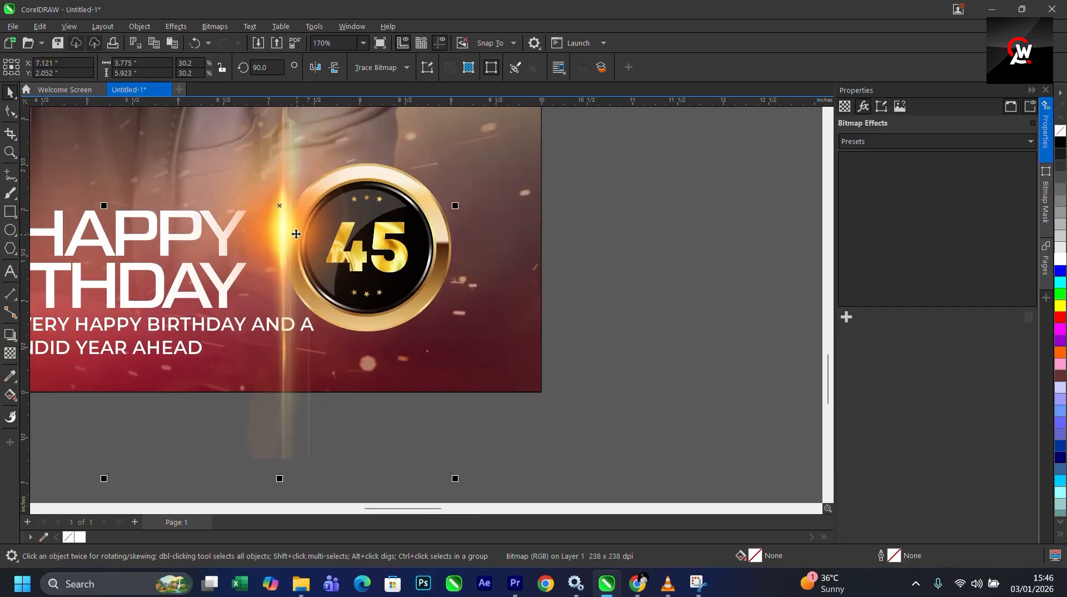
- Shrink the lens flare further to about 16% and move it down along the badge's left edge
{"action": "left_click_drag", "start_coordinate": [296, 233], "coordinate": [304, 241]}
{"action": "scroll", "coordinate": [387, 142], "scroll_direction": "down", "scroll_amount": 4}
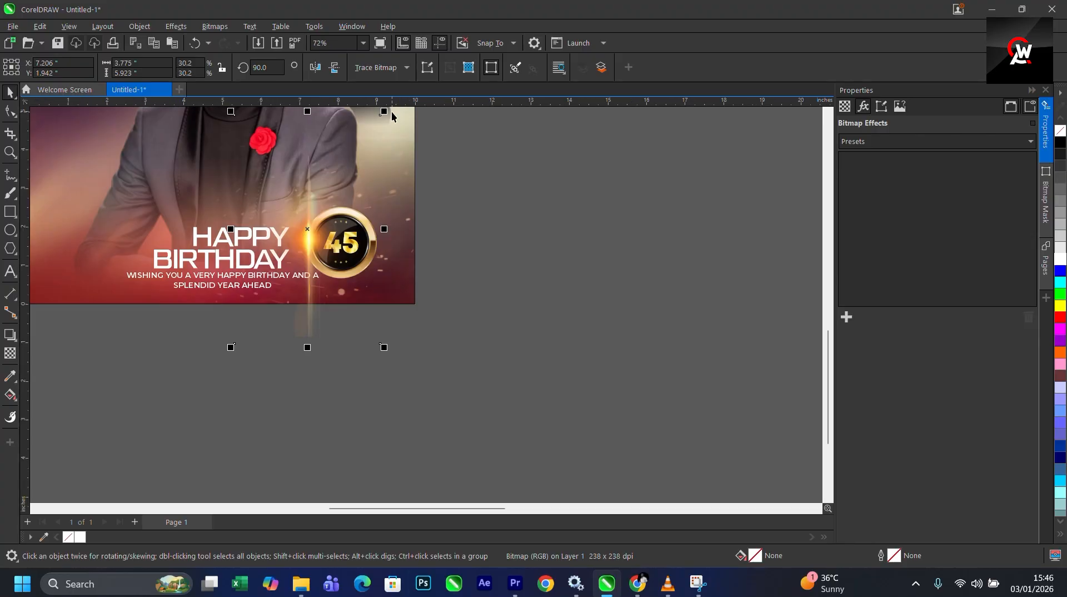
{"action": "left_click_drag", "start_coordinate": [384, 111], "coordinate": [390, 166]}
{"action": "scroll", "coordinate": [325, 289], "scroll_direction": "up", "scroll_amount": 3}
{"action": "left_click_drag", "start_coordinate": [286, 200], "coordinate": [286, 226]}
{"action": "left_click", "coordinate": [413, 206], "text": "shift"}
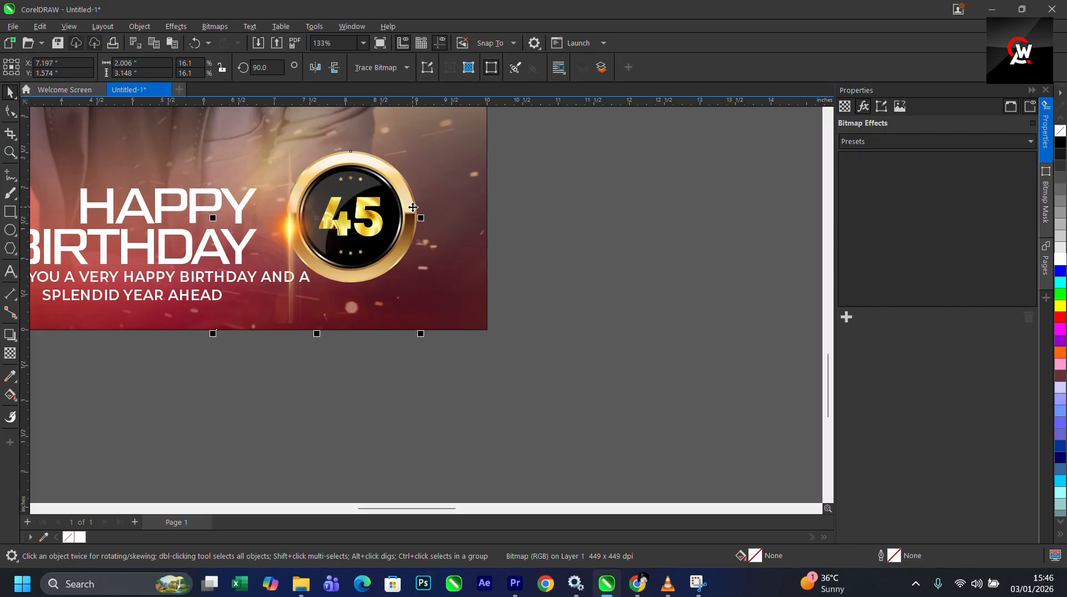
{"action": "key", "text": "e"}
{"action": "left_click", "coordinate": [584, 245]}
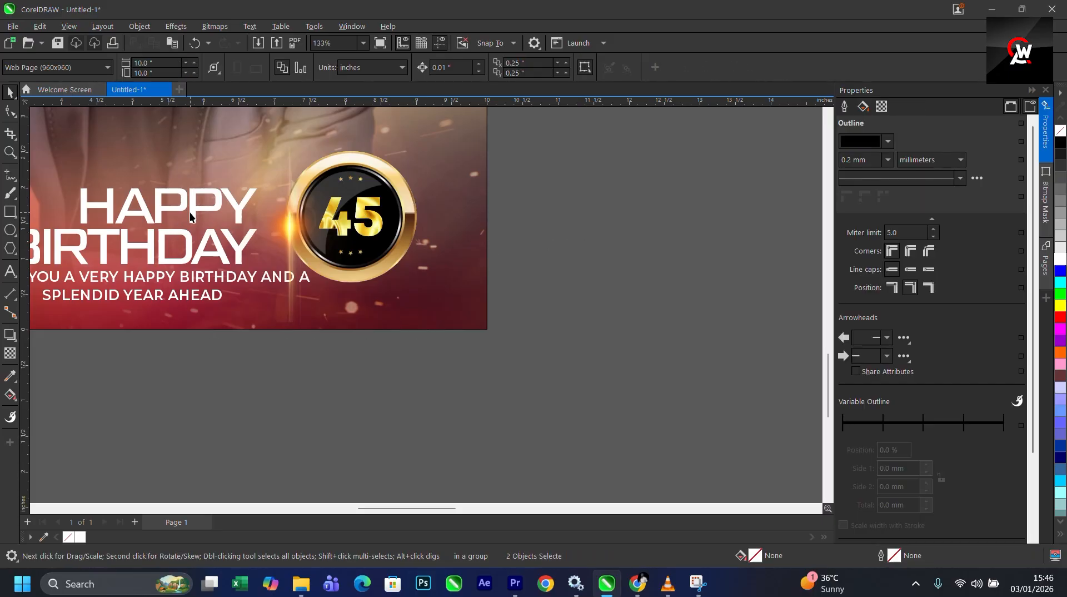
- Apply a vertical fountain transparency fading the flare's lower part, then convert the flare to a bitmap
{"action": "left_click", "coordinate": [286, 222]}
{"action": "left_click", "coordinate": [16, 354]}
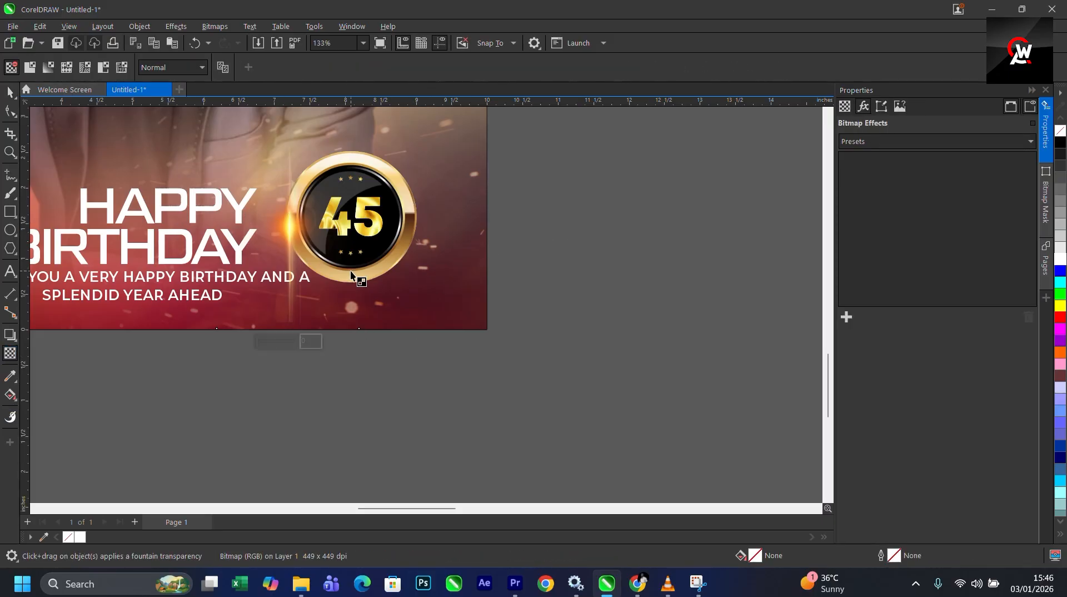
{"action": "left_click_drag", "start_coordinate": [293, 259], "coordinate": [294, 338]}
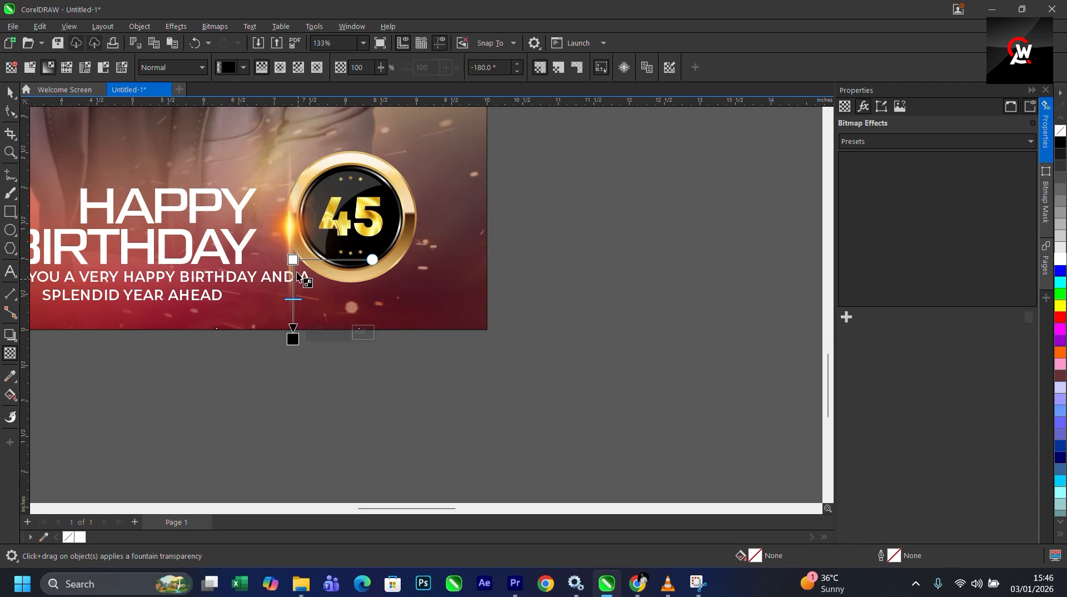
{"action": "scroll", "coordinate": [295, 256], "scroll_direction": "up", "scroll_amount": 2}
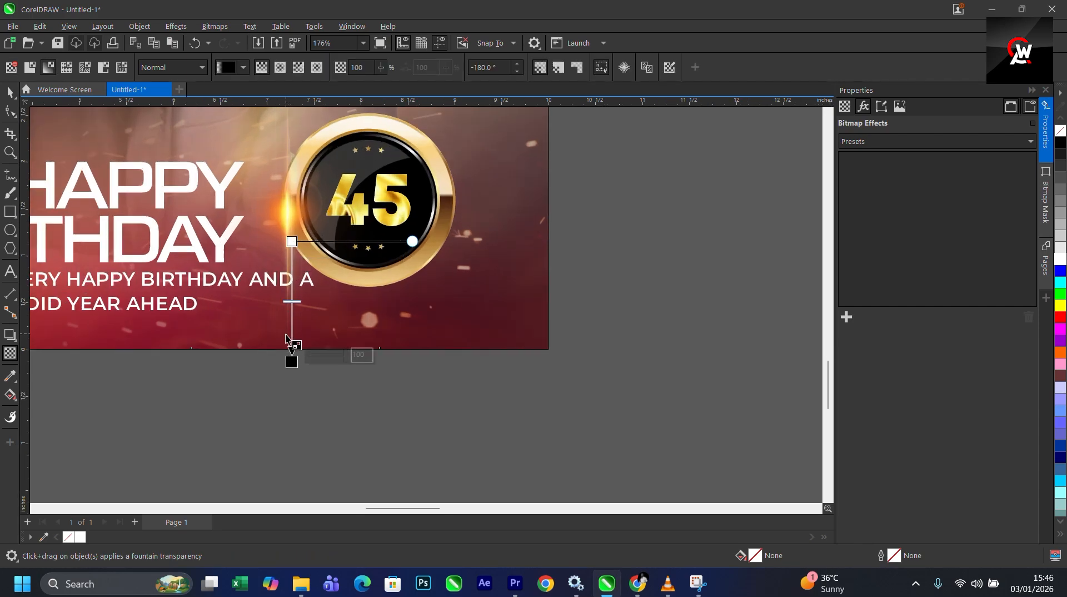
{"action": "left_click_drag", "start_coordinate": [292, 362], "coordinate": [292, 306]}
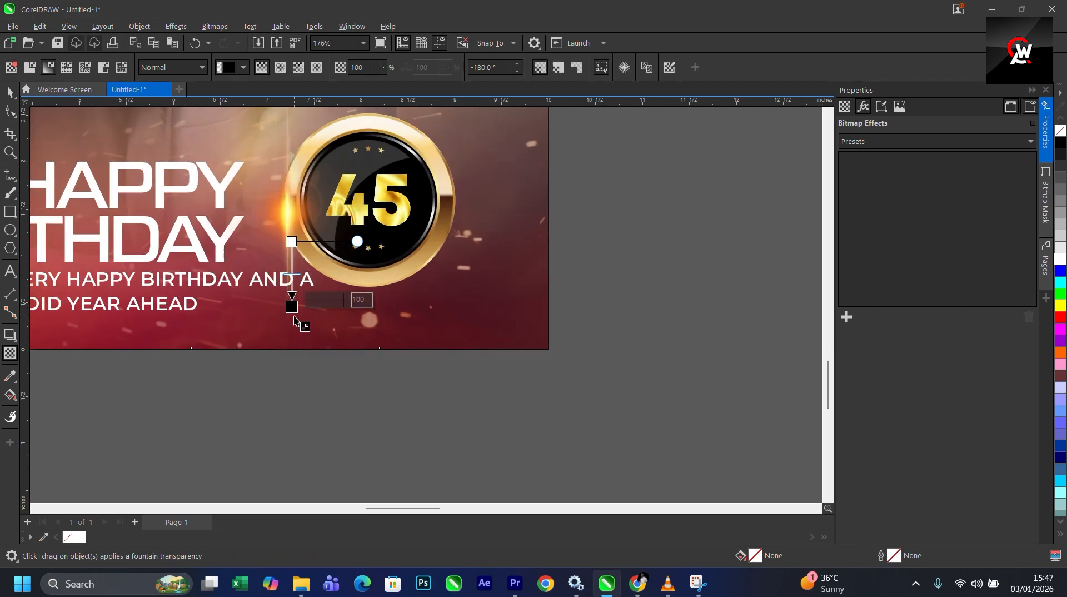
{"action": "key", "text": "alt+b"}
{"action": "key", "text": "c"}
- Apply a fountain transparency fading the flare's upper part and convert it to a bitmap again
{"action": "scroll", "coordinate": [391, 426], "scroll_direction": "down", "scroll_amount": 2}
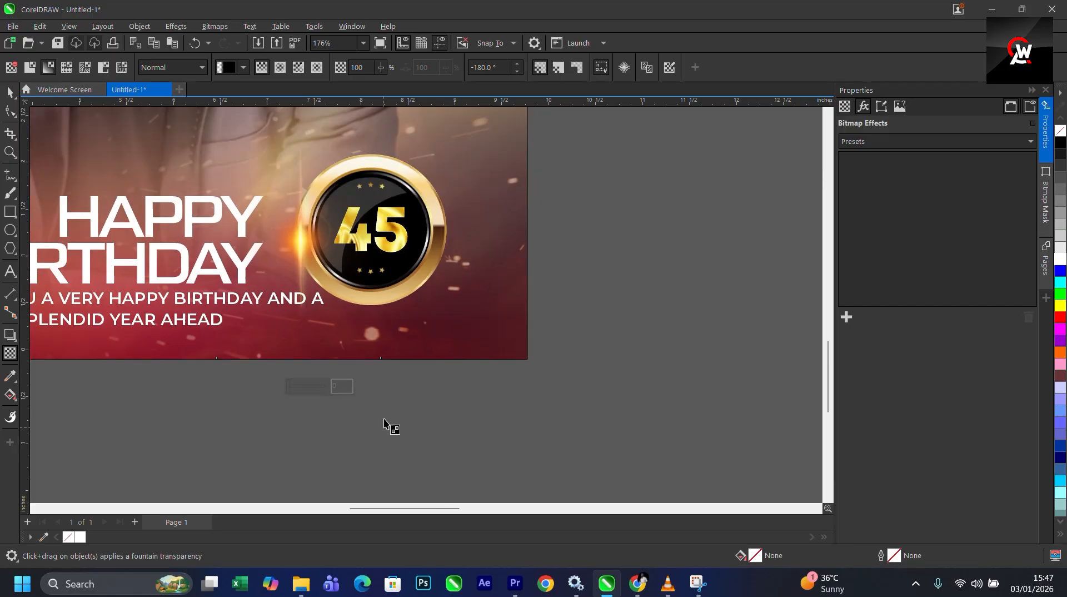
{"action": "scroll", "coordinate": [319, 243], "scroll_direction": "up", "scroll_amount": 2}
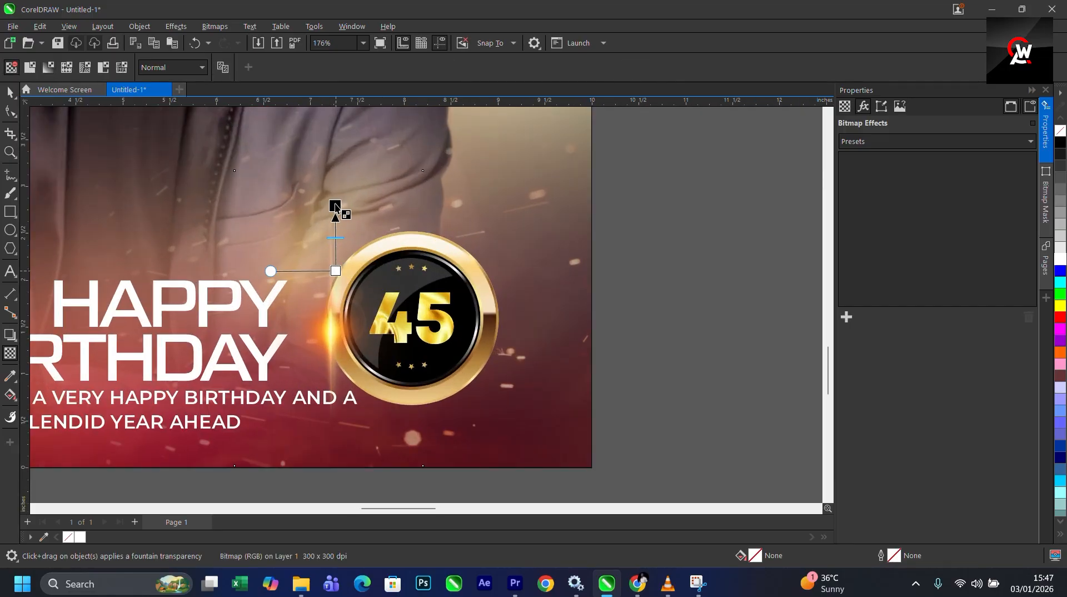
{"action": "left_click_drag", "start_coordinate": [335, 204], "coordinate": [334, 314]}
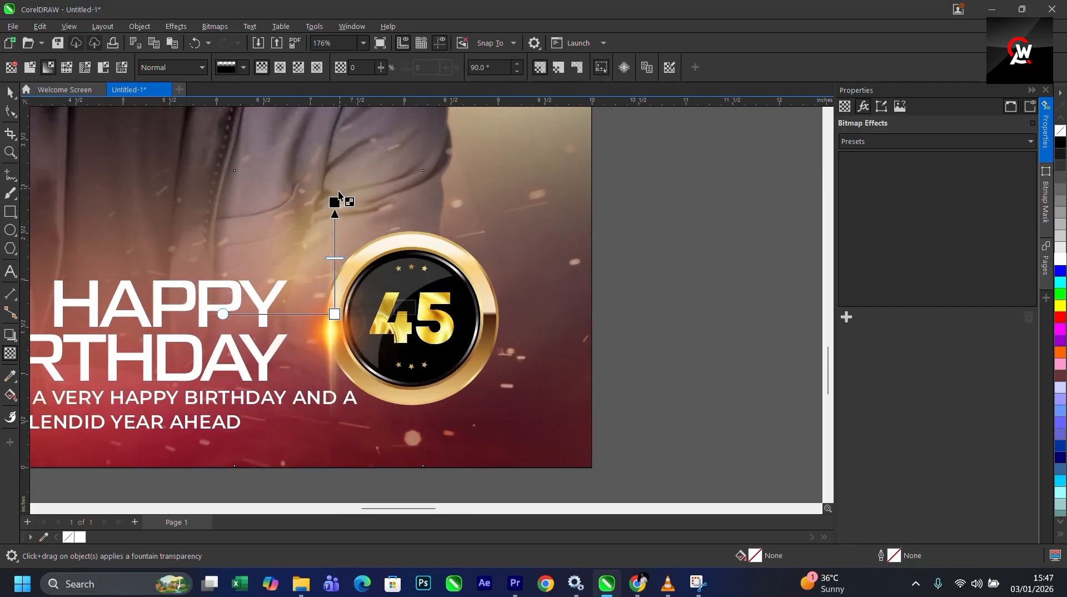
{"action": "left_click_drag", "start_coordinate": [338, 191], "coordinate": [341, 235]}
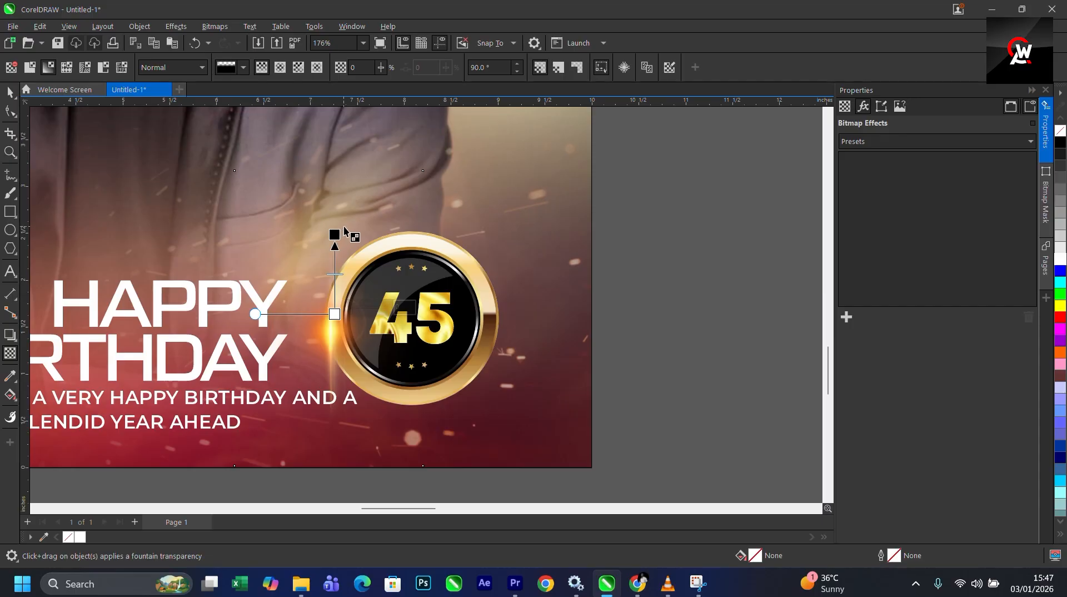
{"action": "key", "text": "alt+b"}
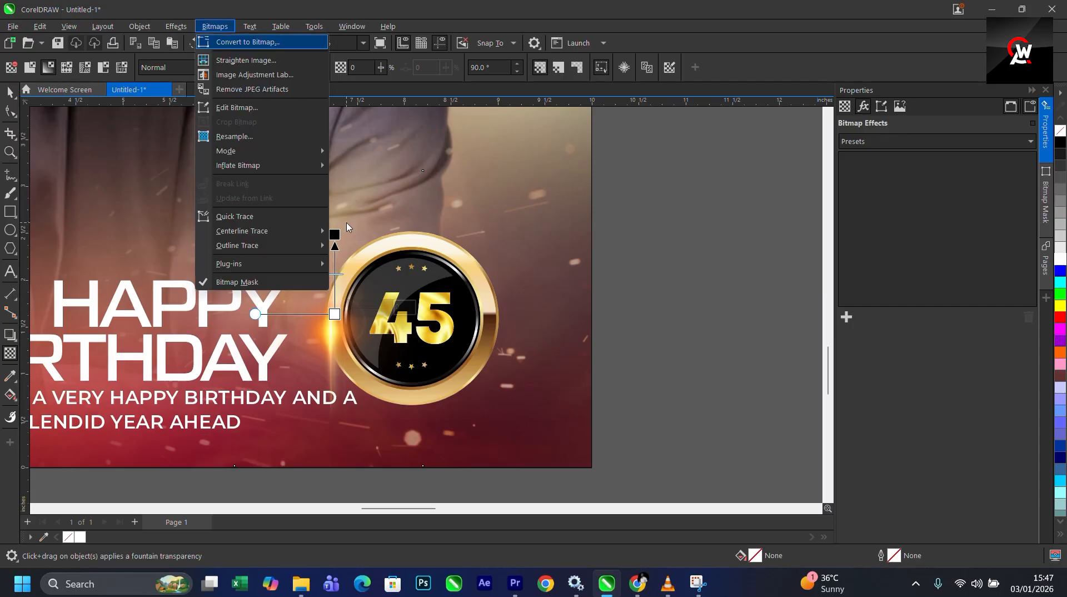
{"action": "key", "text": "Return"}
{"action": "key", "text": "Return"}
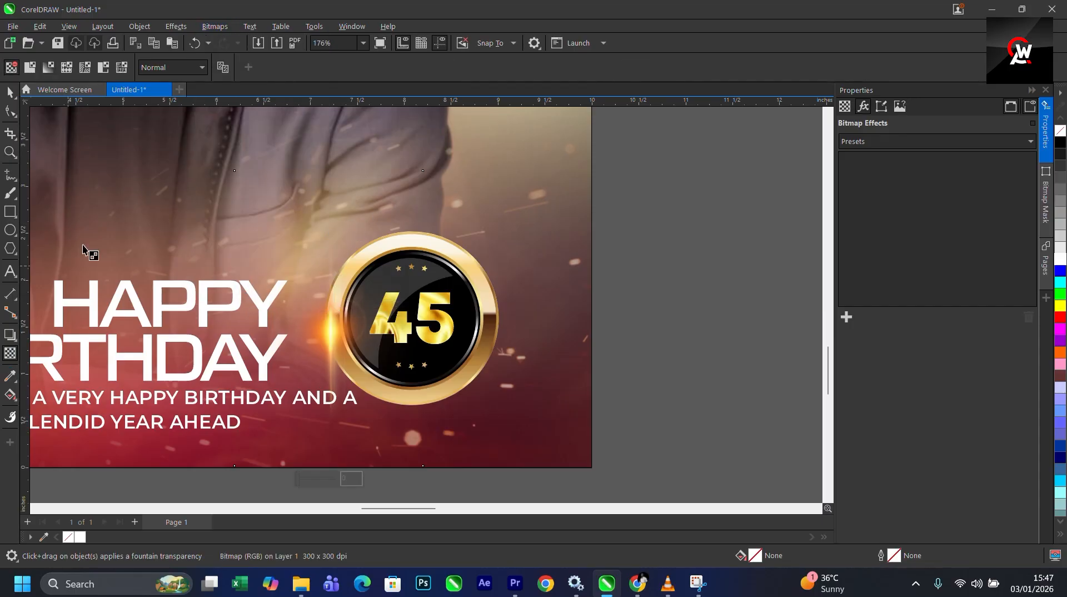
- Set the flare's transparency merge mode to Screen
{"action": "left_click", "coordinate": [176, 72]}
{"action": "left_click", "coordinate": [190, 312]}
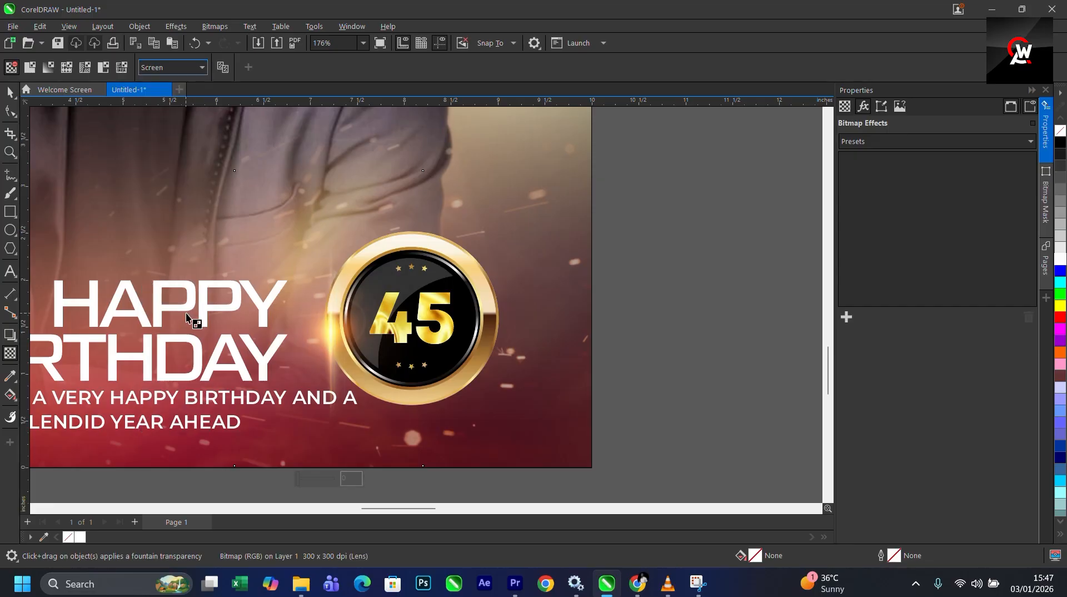
{"action": "left_click", "coordinate": [10, 92]}
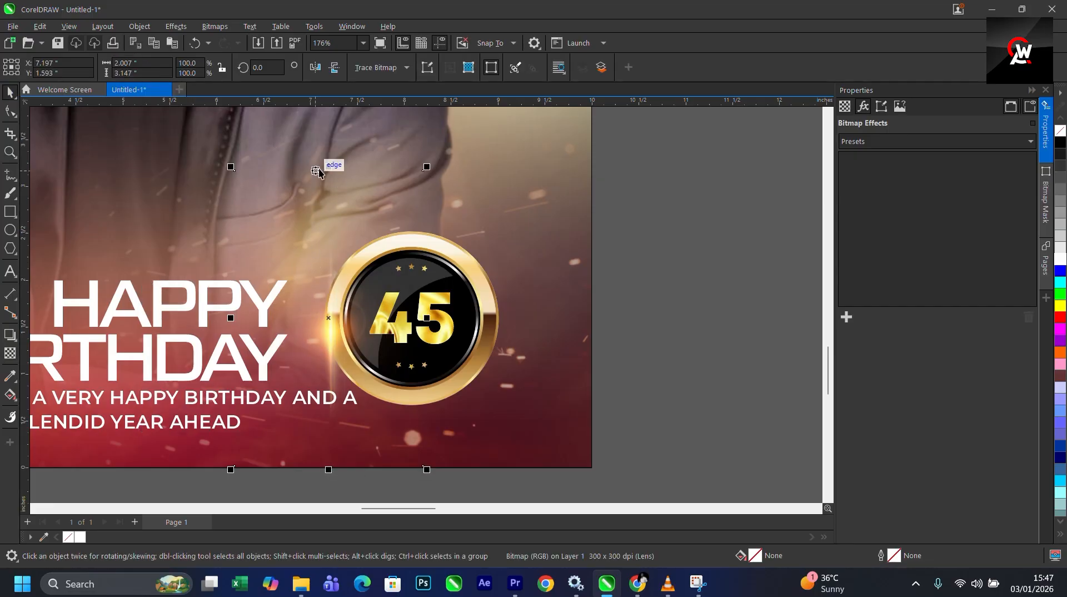
- Stretch the flare to about 111% height and move it to the badge's right edge
{"action": "left_click_drag", "start_coordinate": [328, 167], "coordinate": [329, 135]}
{"action": "scroll", "coordinate": [340, 173], "scroll_direction": "down", "scroll_amount": 4}
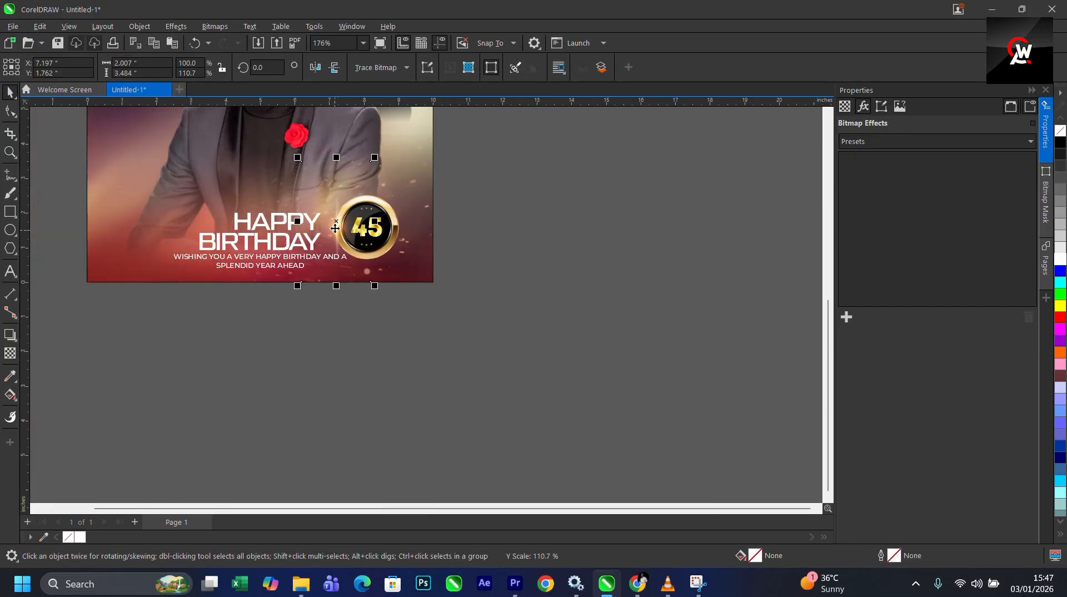
{"action": "left_click_drag", "start_coordinate": [362, 229], "coordinate": [393, 228]}
{"action": "scroll", "coordinate": [399, 226], "scroll_direction": "up", "scroll_amount": 2}
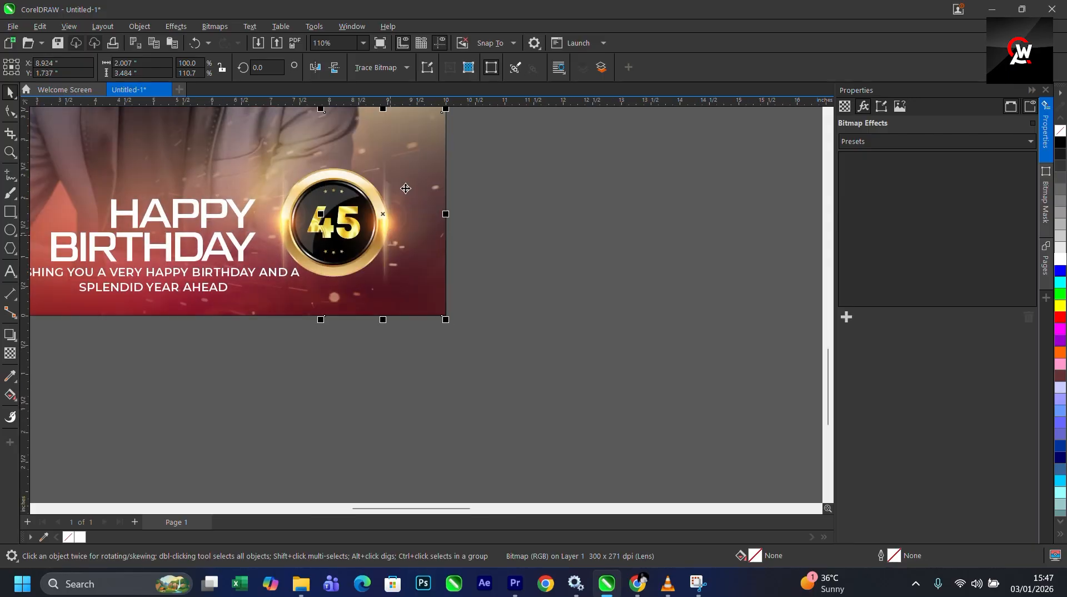
- Mirror the flare horizontally and nudge it down beside the badge's right edge
{"action": "left_click", "coordinate": [316, 67]}
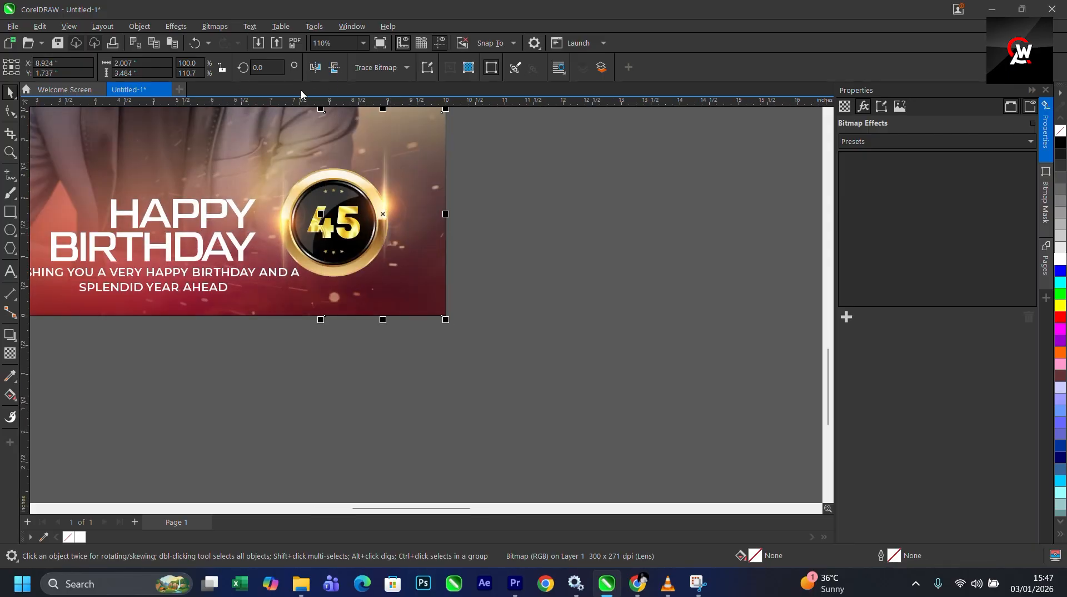
{"action": "left_click_drag", "start_coordinate": [388, 188], "coordinate": [387, 215]}
{"action": "left_click", "coordinate": [535, 243]}
{"action": "left_click", "coordinate": [397, 246]}
{"action": "scroll", "coordinate": [431, 243], "scroll_direction": "down", "scroll_amount": 4}
{"action": "left_click", "coordinate": [484, 247]}
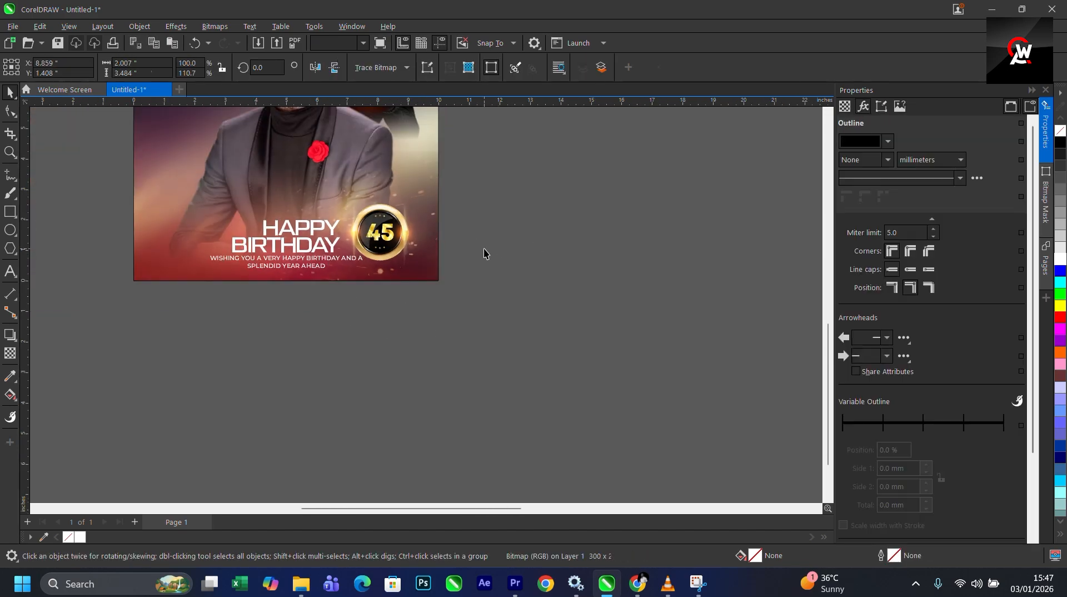
- Delete the font reference notes lying off the page
{"action": "scroll", "coordinate": [434, 289], "scroll_direction": "down", "scroll_amount": 2}
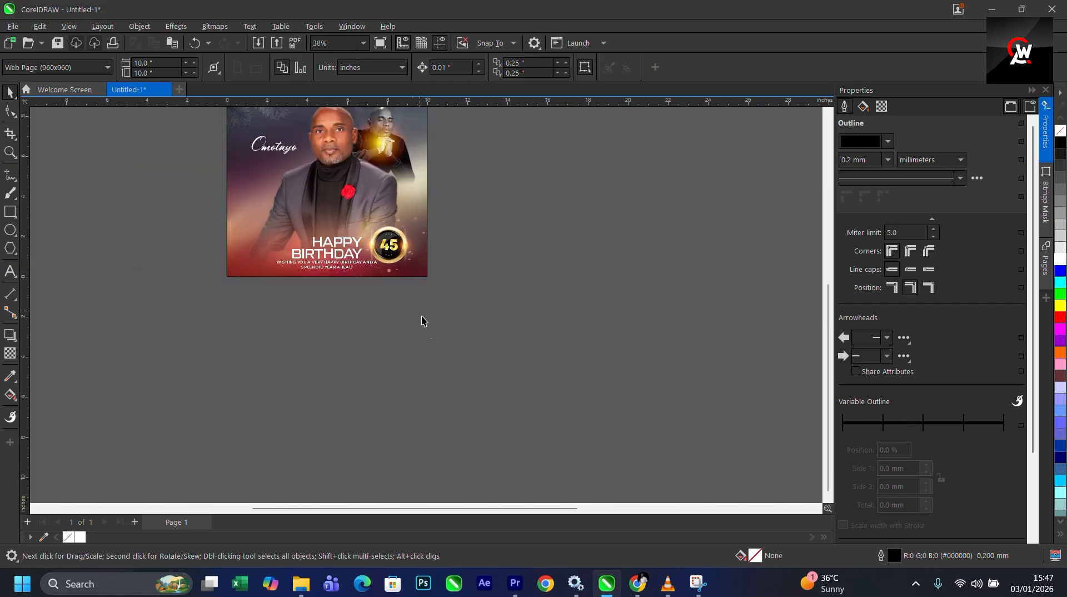
{"action": "scroll", "coordinate": [398, 312], "scroll_direction": "down", "scroll_amount": 2}
{"action": "scroll", "coordinate": [439, 258], "scroll_direction": "up", "scroll_amount": 1}
{"action": "scroll", "coordinate": [460, 243], "scroll_direction": "down", "scroll_amount": 2}
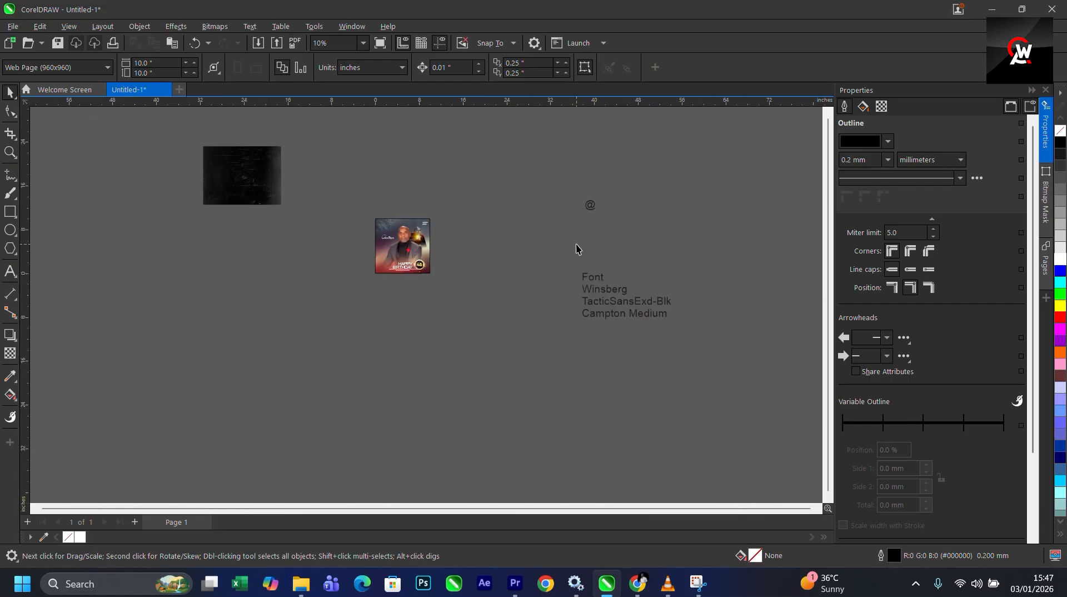
{"action": "scroll", "coordinate": [581, 251], "scroll_direction": "up", "scroll_amount": 1}
{"action": "left_click_drag", "start_coordinate": [562, 143], "coordinate": [788, 401]}
{"action": "key", "text": "Delete"}
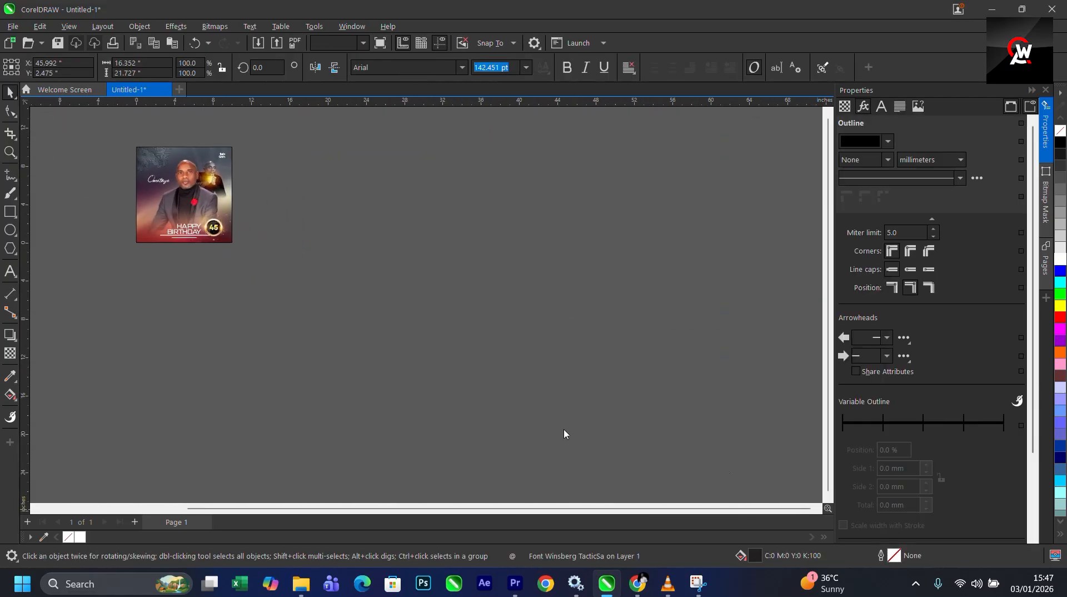
- Center the dark grunge texture image on the page and bring it to the front
{"action": "scroll", "coordinate": [483, 389], "scroll_direction": "down", "scroll_amount": 4}
{"action": "left_click", "coordinate": [288, 281]}
{"action": "scroll", "coordinate": [287, 280], "scroll_direction": "up", "scroll_amount": 1}
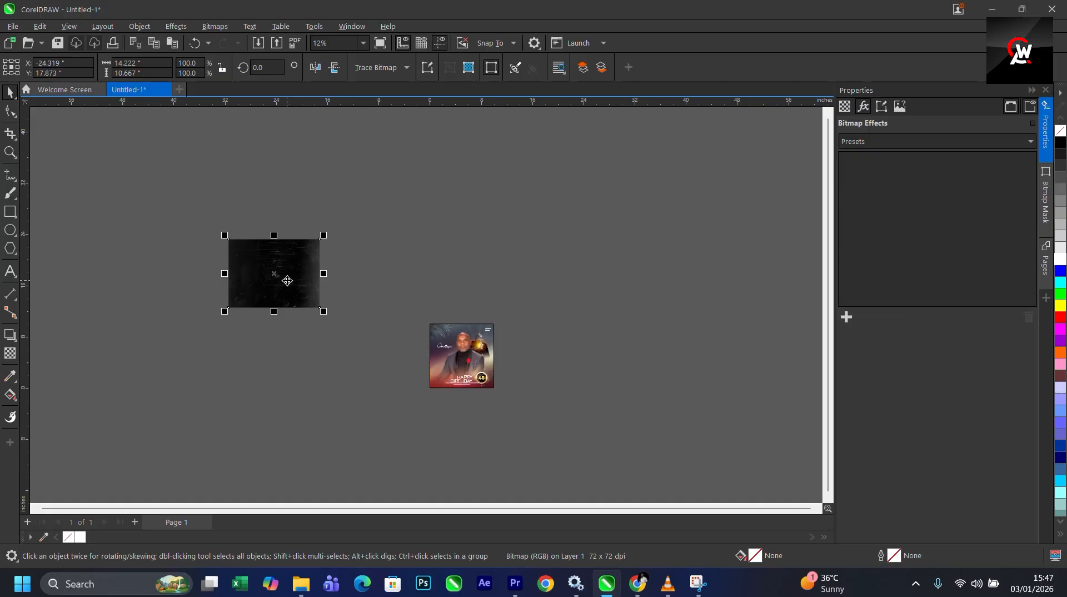
{"action": "key", "text": "p"}
{"action": "scroll", "coordinate": [501, 350], "scroll_direction": "up", "scroll_amount": 3}
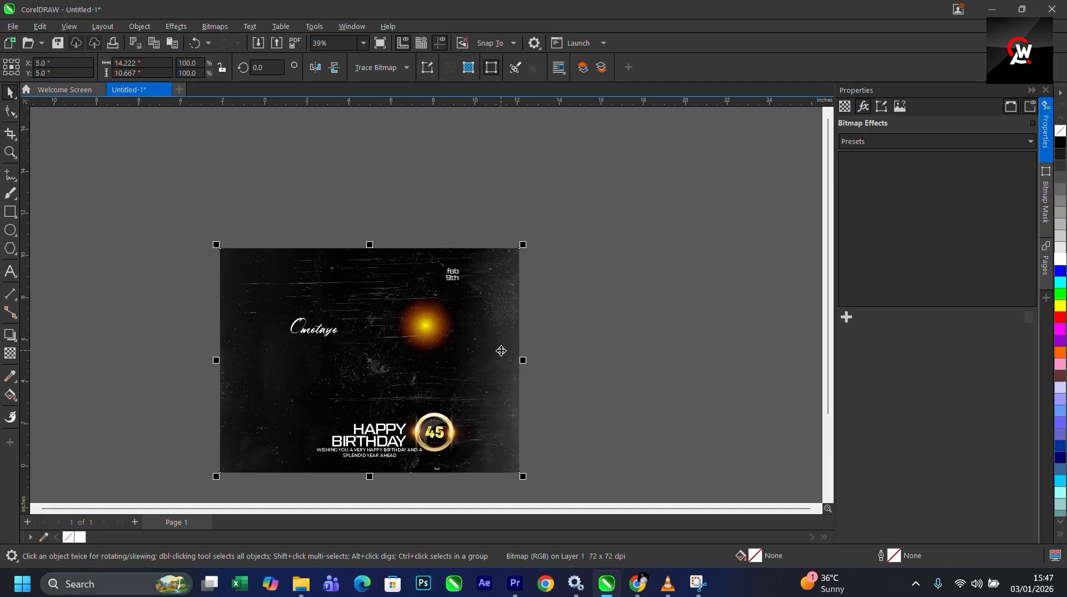
{"action": "key", "text": "shift+Page_Up"}
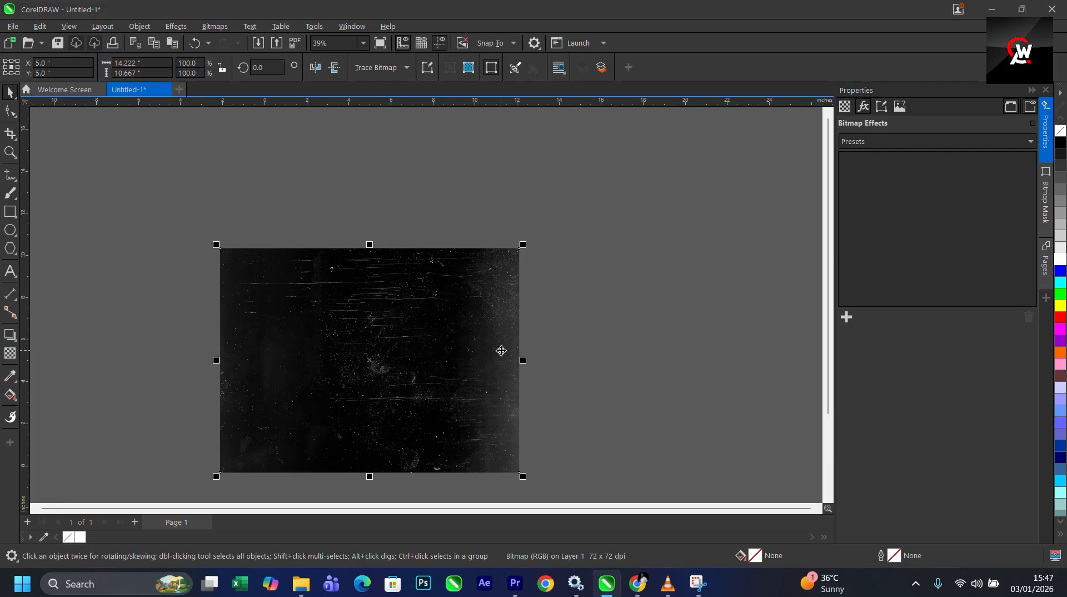
- Scale the grunge texture proportionally to about 14.2 by 10.6 inches so it covers the whole flyer
{"action": "scroll", "coordinate": [379, 357], "scroll_direction": "up", "scroll_amount": 3}
{"action": "scroll", "coordinate": [542, 200], "scroll_direction": "down", "scroll_amount": 4}
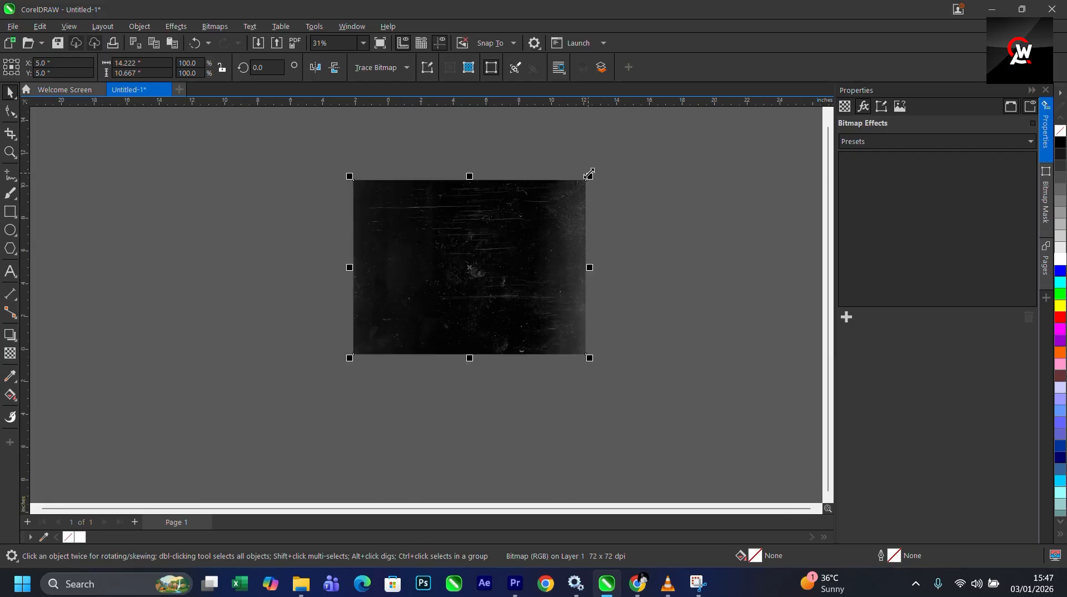
{"action": "left_click_drag", "start_coordinate": [589, 175], "coordinate": [543, 211]}
{"action": "scroll", "coordinate": [499, 266], "scroll_direction": "up", "scroll_amount": 2}
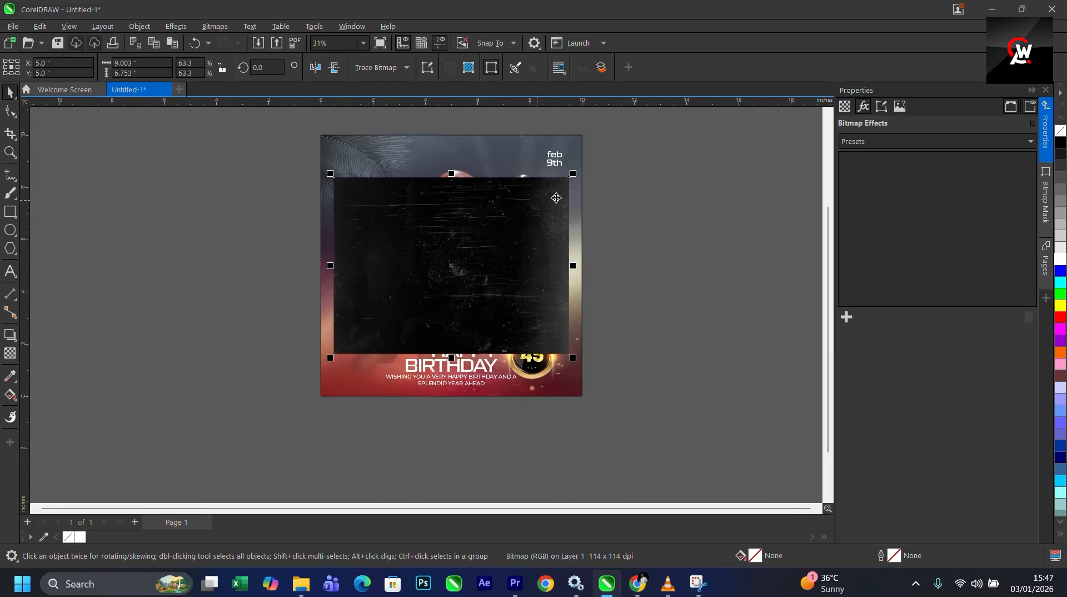
{"action": "left_click_drag", "start_coordinate": [573, 173], "coordinate": [639, 167]}
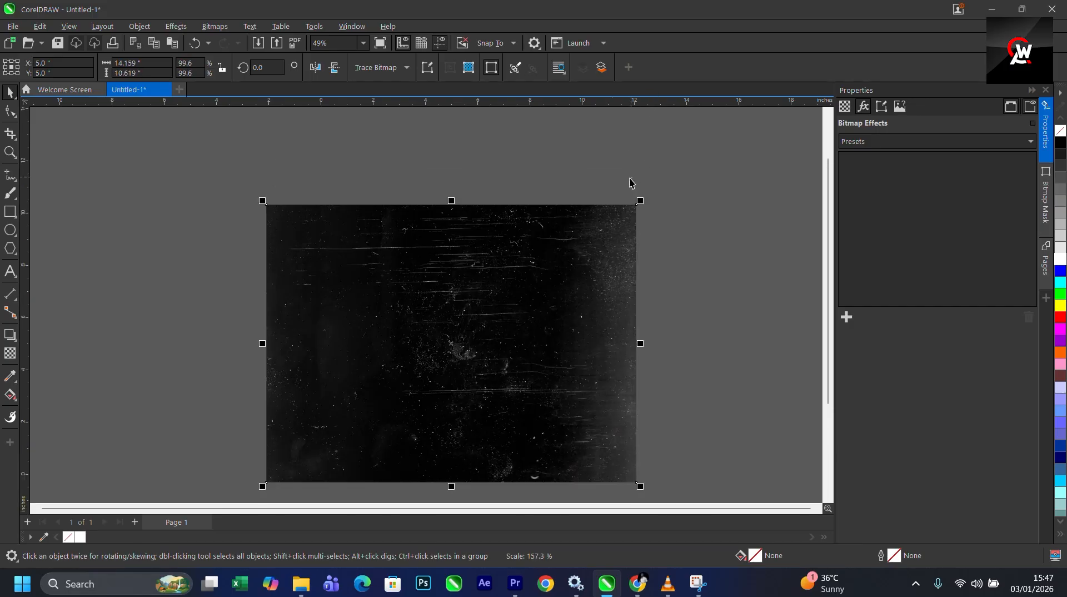
- Set the grunge texture's transparency merge mode to Screen
{"action": "left_click", "coordinate": [10, 355]}
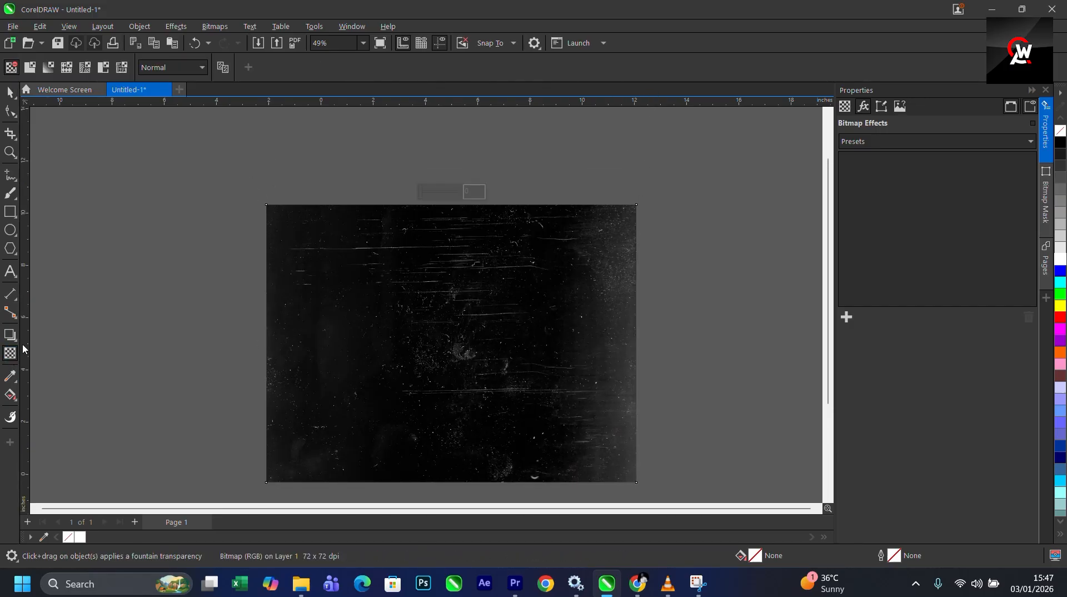
{"action": "left_click", "coordinate": [173, 67]}
{"action": "left_click", "coordinate": [153, 313]}
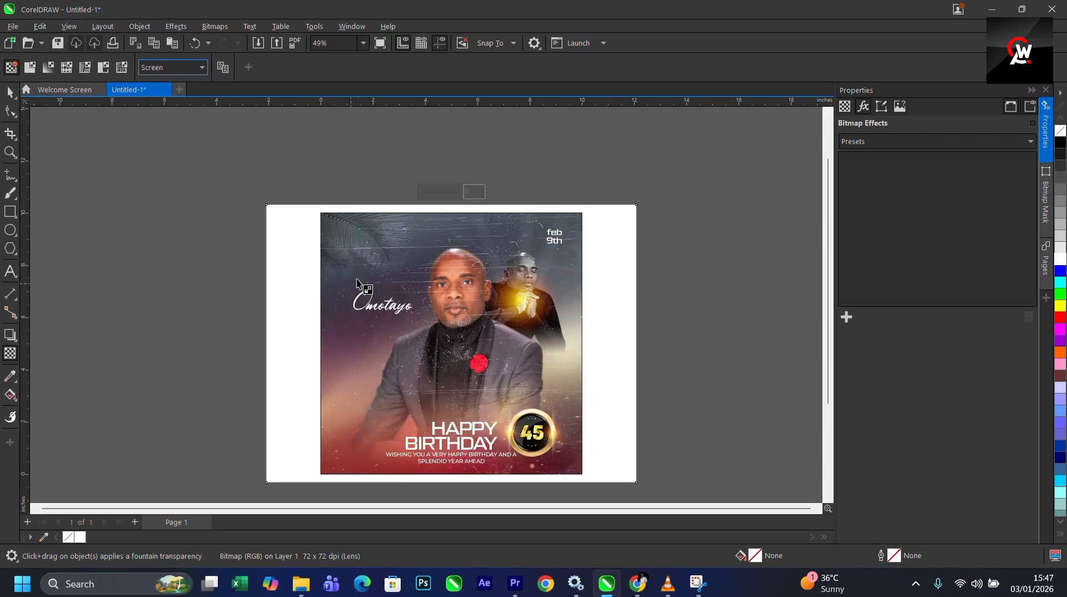
{"action": "scroll", "coordinate": [369, 267], "scroll_direction": "down", "scroll_amount": 2}
{"action": "scroll", "coordinate": [422, 422], "scroll_direction": "up", "scroll_amount": 2}
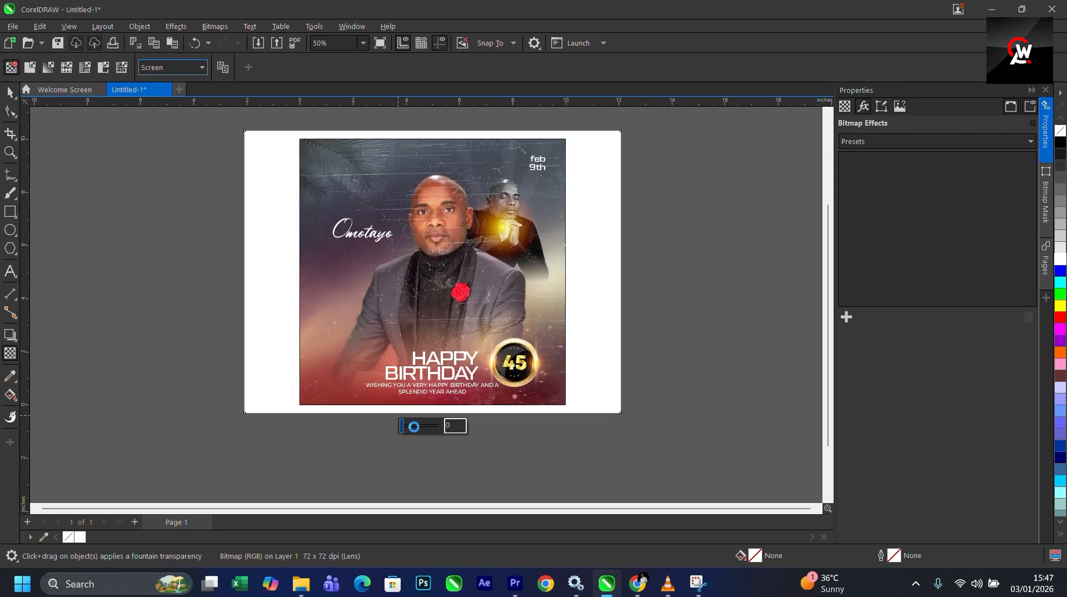
- Set the grunge texture's transparency to 37
{"action": "left_click", "coordinate": [414, 426]}
{"action": "mouse_move", "coordinate": [414, 429]}
{"action": "left_mouse_down"}
{"action": "mouse_move", "coordinate": [436, 429]}
{"action": "mouse_move", "coordinate": [412, 426]}
{"action": "left_mouse_up"}
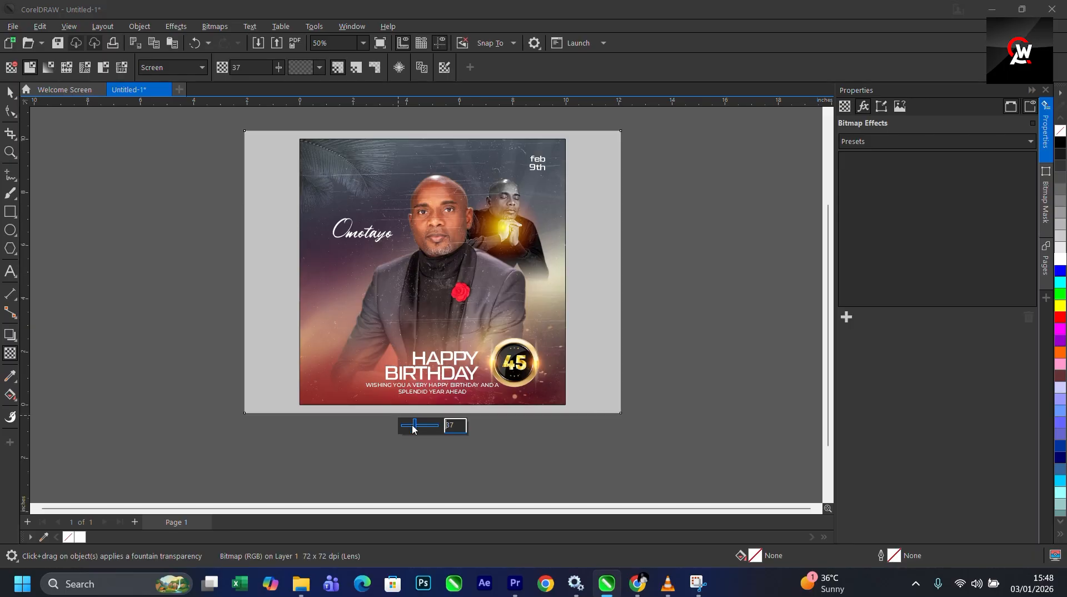
{"action": "left_click", "coordinate": [397, 424]}
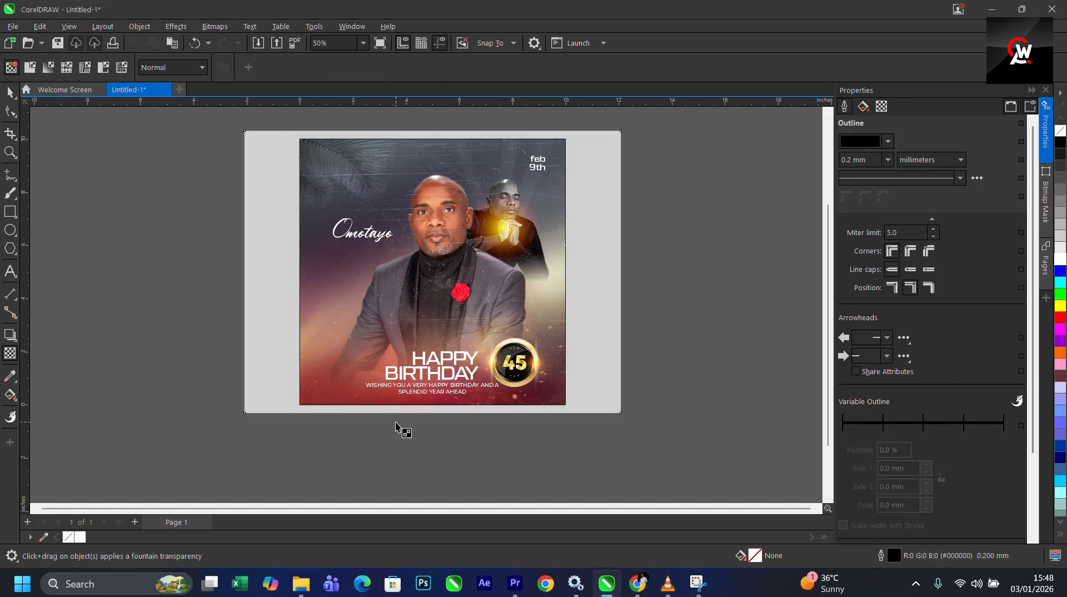
- Scale the feb 9th date text up to about 39.7 pt and nudge it slightly into place
{"action": "left_click", "coordinate": [10, 91]}
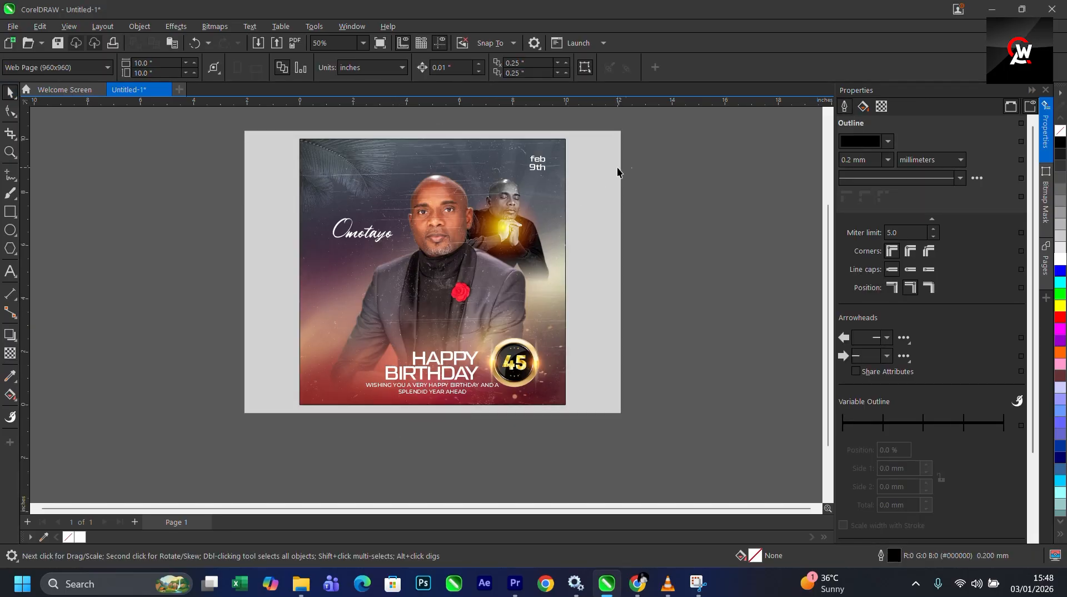
{"action": "left_click_drag", "start_coordinate": [673, 141], "coordinate": [408, 260]}
{"action": "scroll", "coordinate": [573, 149], "scroll_direction": "up", "scroll_amount": 2}
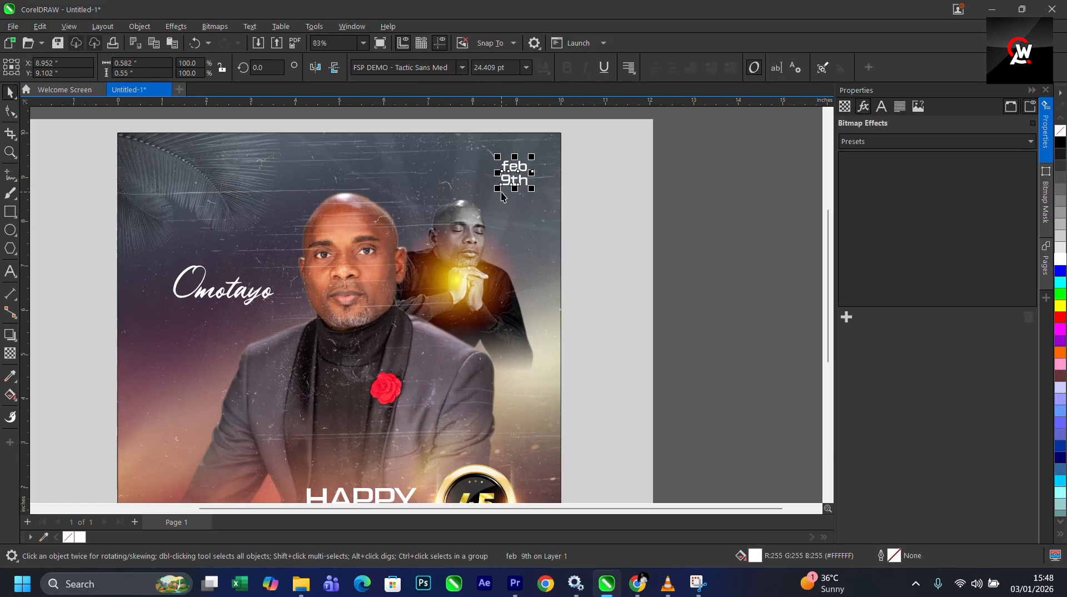
{"action": "left_click_drag", "start_coordinate": [500, 191], "coordinate": [481, 208]}
{"action": "left_click", "coordinate": [516, 198]}
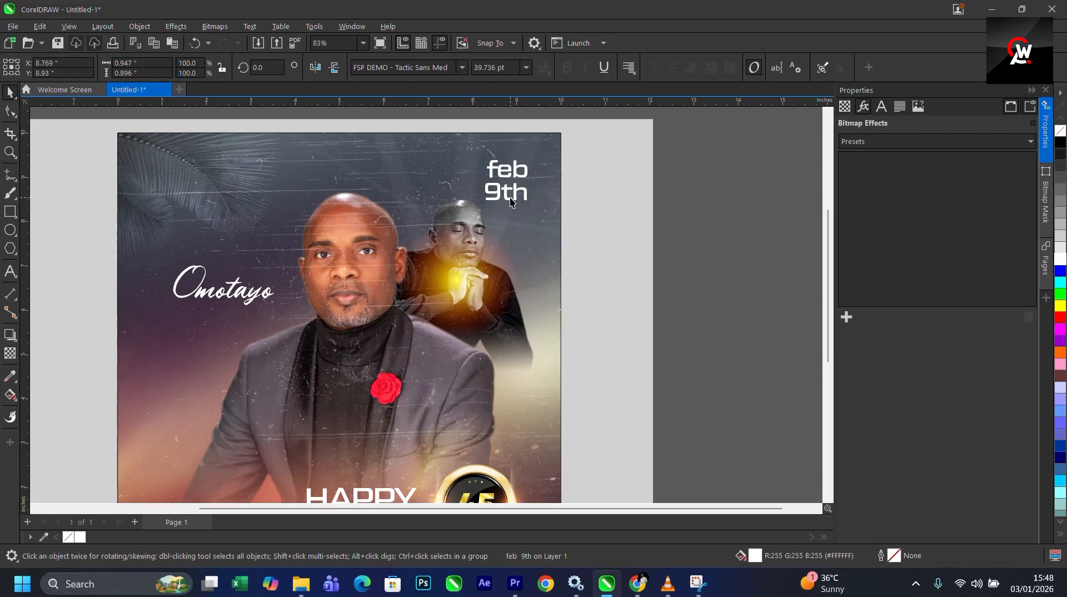
{"action": "key", "text": "ctrl+z"}
{"action": "scroll", "coordinate": [571, 223], "scroll_direction": "down", "scroll_amount": 2}
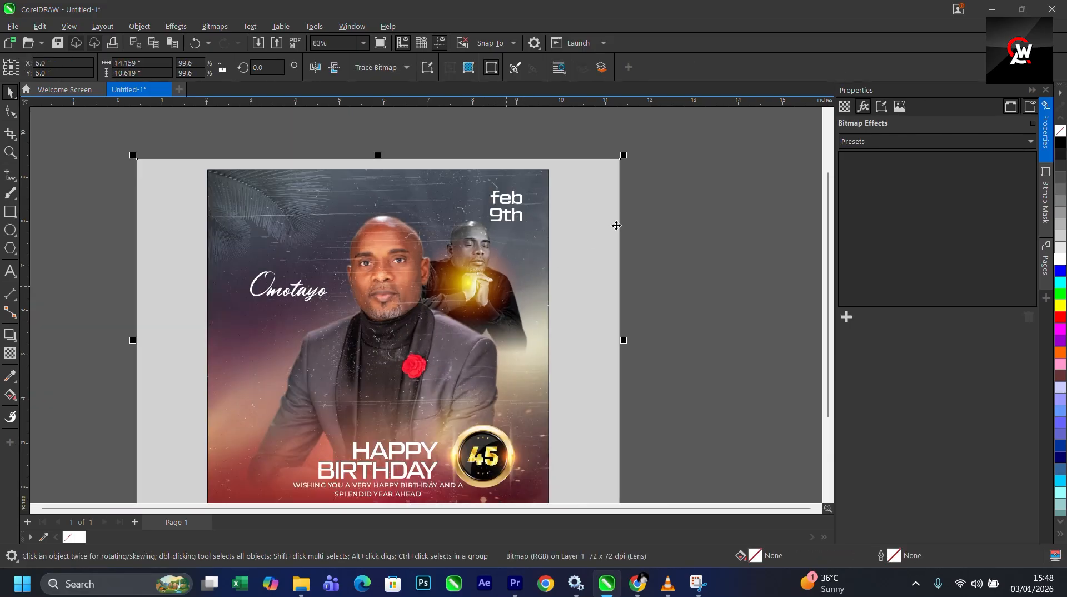
{"action": "left_click_drag", "start_coordinate": [571, 223], "coordinate": [479, 270]}
{"action": "scroll", "coordinate": [517, 220], "scroll_direction": "up", "scroll_amount": 2}
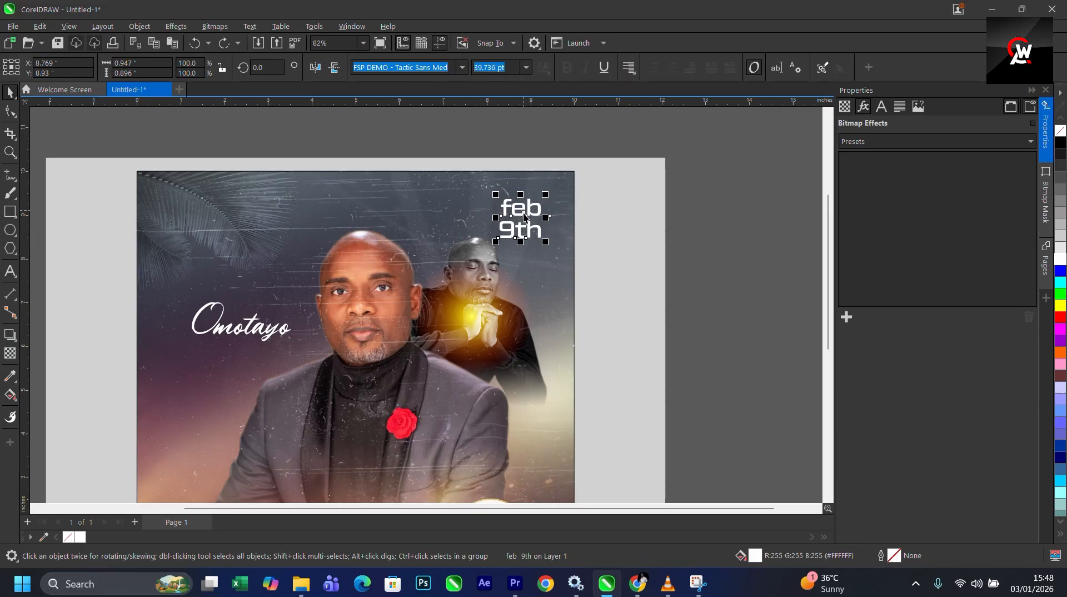
{"action": "left_click_drag", "start_coordinate": [524, 218], "coordinate": [531, 220]}
{"action": "scroll", "coordinate": [445, 228], "scroll_direction": "down", "scroll_amount": 2}
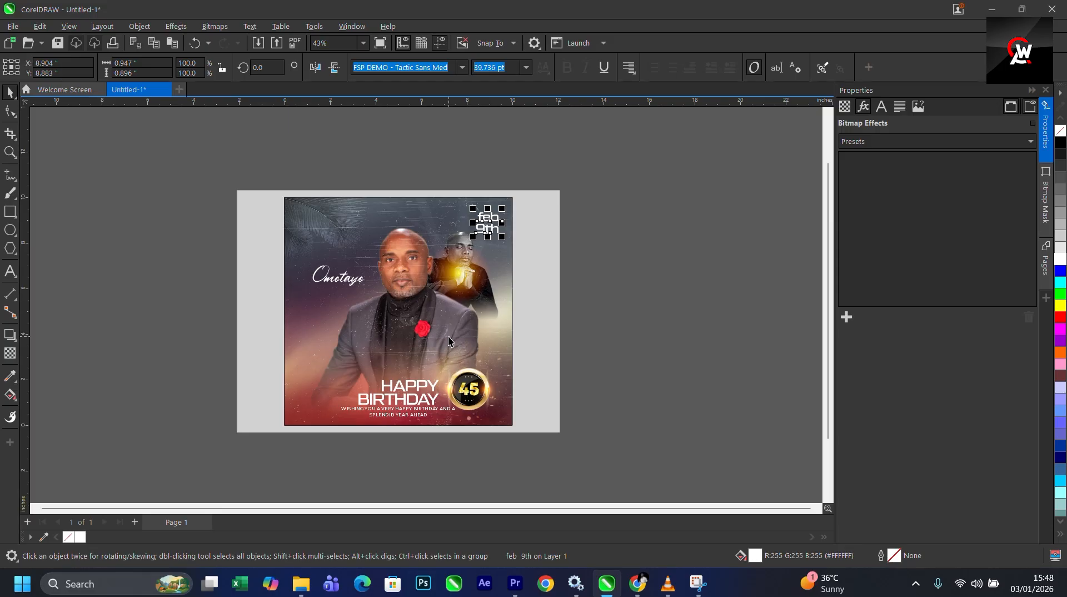
- Remove the outline from the page's PowerClip frame by setting its width to None
{"action": "scroll", "coordinate": [448, 335], "scroll_direction": "up", "scroll_amount": 1}
{"action": "left_click", "coordinate": [552, 367]}
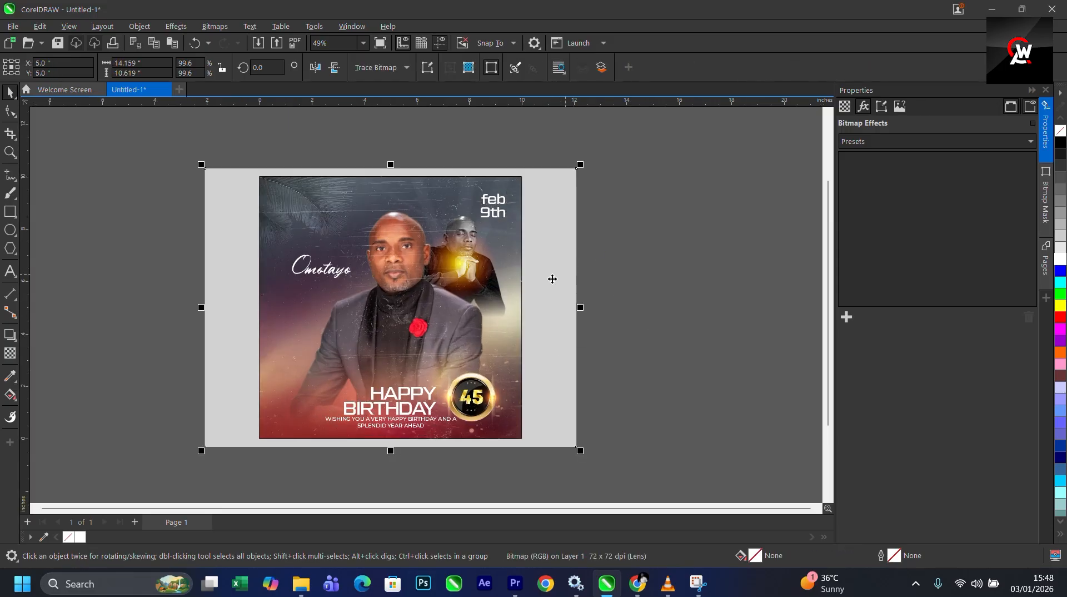
{"action": "scroll", "coordinate": [475, 284], "scroll_direction": "up", "scroll_amount": 2}
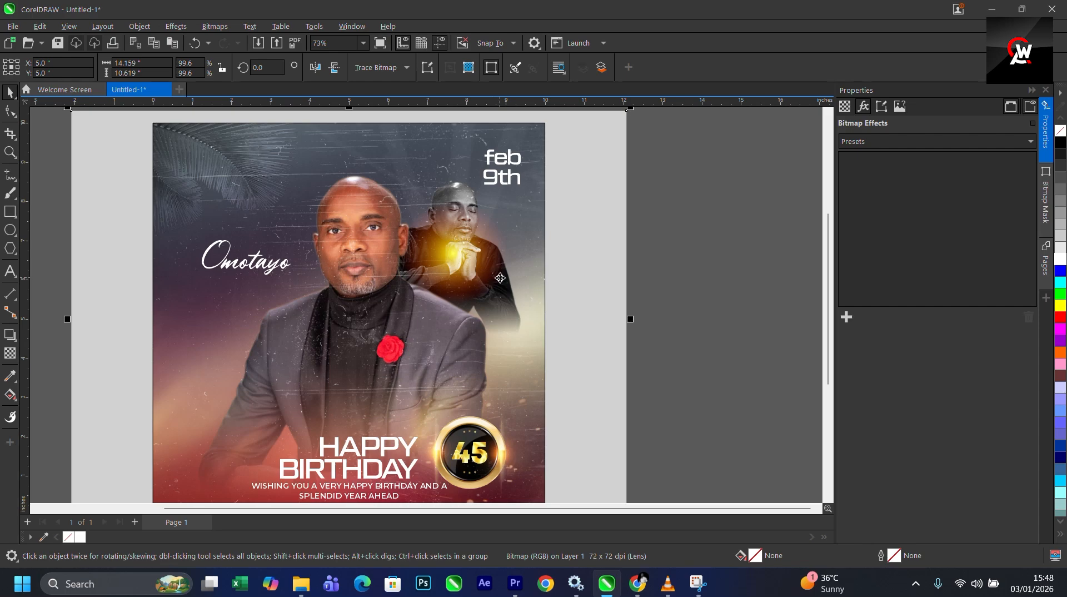
{"action": "scroll", "coordinate": [499, 278], "scroll_direction": "down", "scroll_amount": 1}
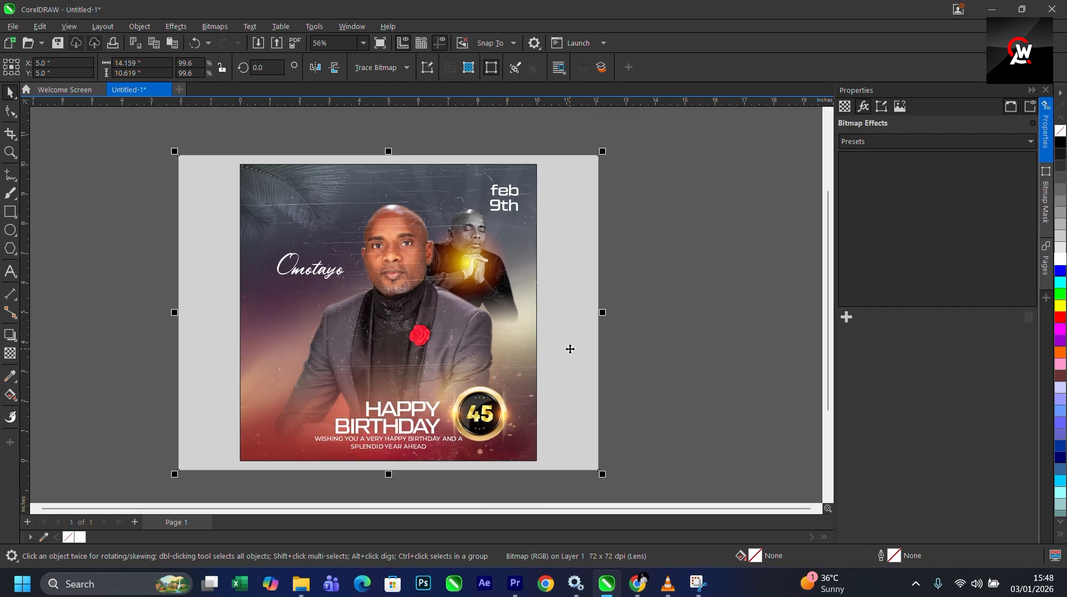
{"action": "left_click", "coordinate": [526, 284]}
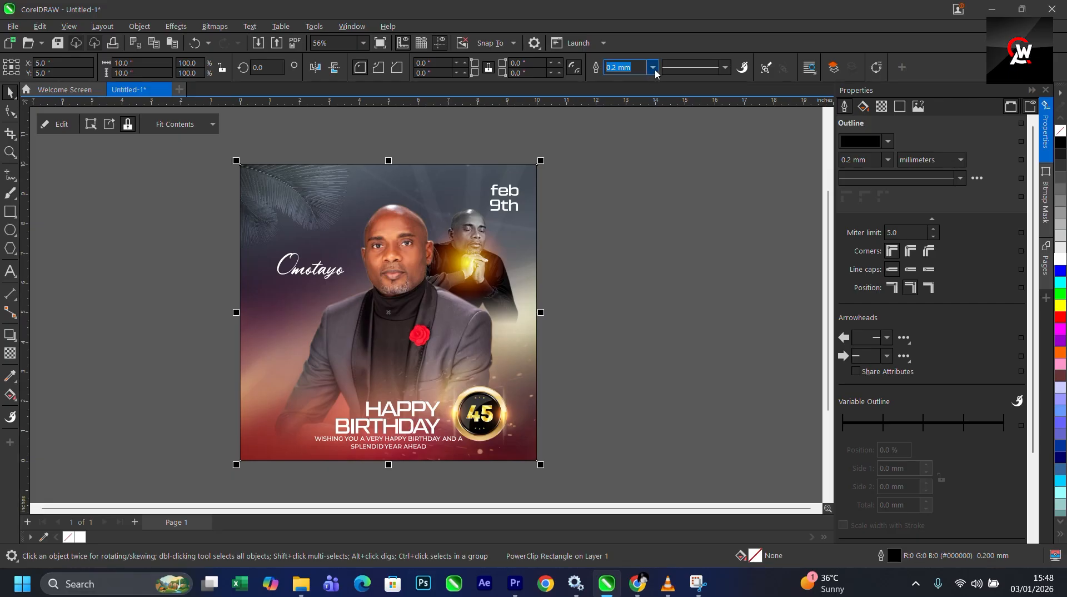
{"action": "left_click", "coordinate": [655, 69]}
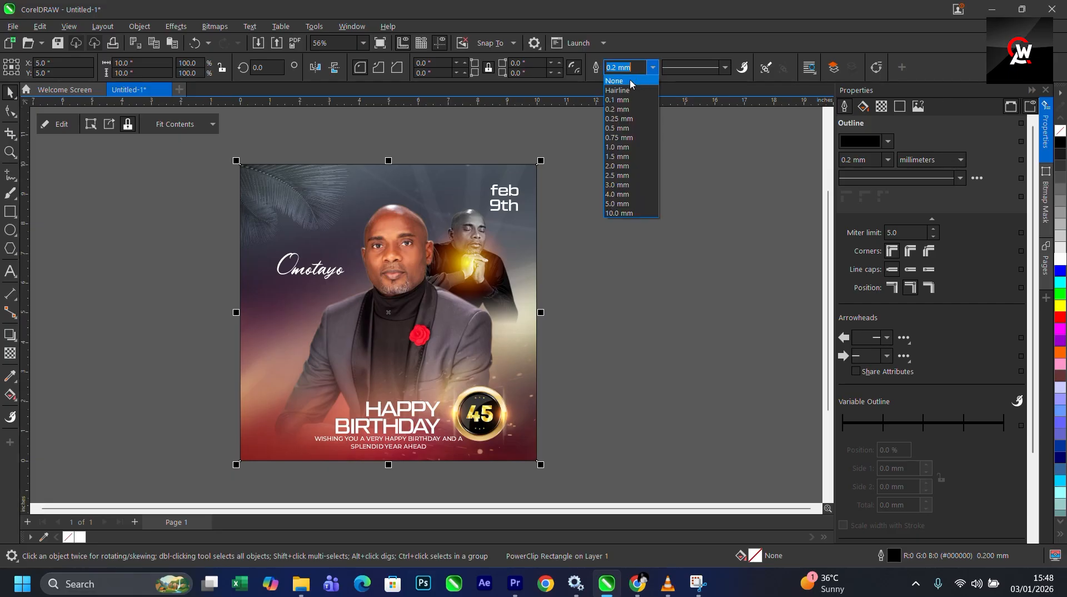
{"action": "left_click", "coordinate": [632, 82]}
- Crop the grunge texture with the Shape tool by moving its edge nodes to the page edges, about 10 by 10 inches
{"action": "key", "text": "ctrl+v"}
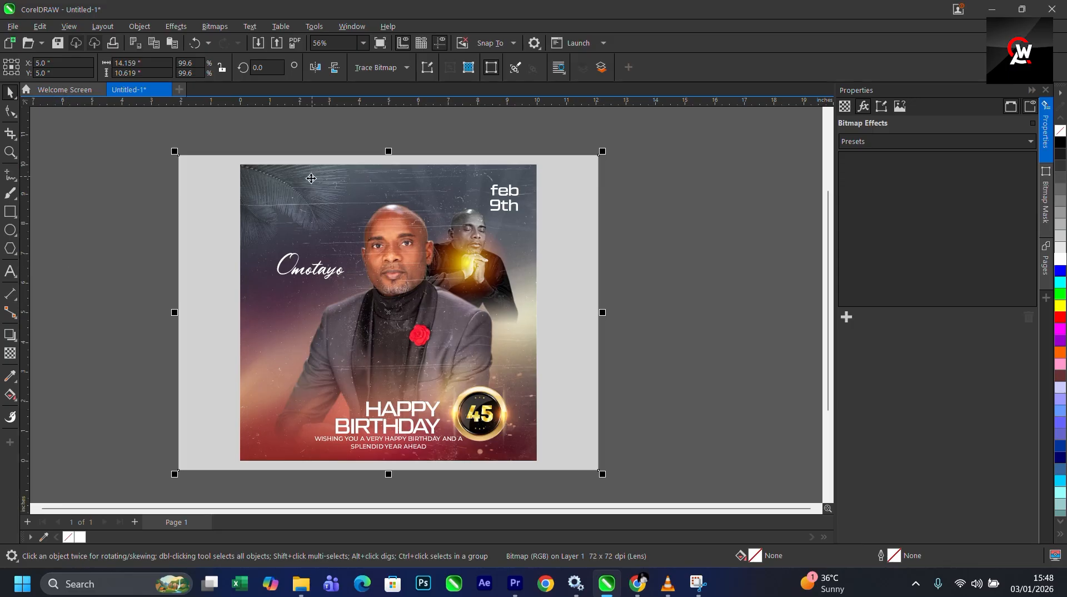
{"action": "left_click", "coordinate": [11, 111]}
{"action": "left_click_drag", "start_coordinate": [162, 142], "coordinate": [281, 478]}
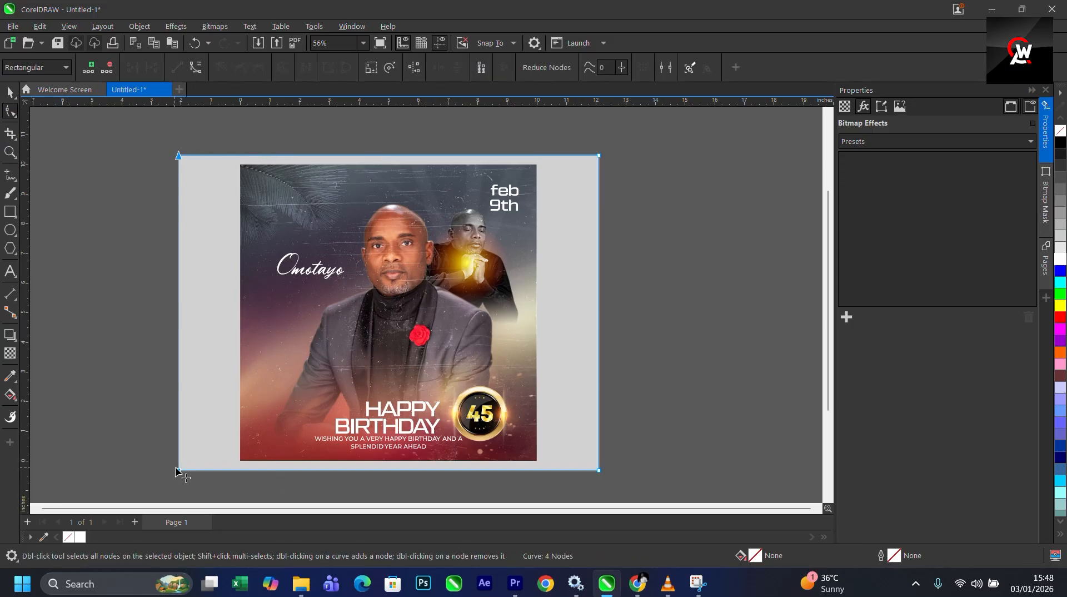
{"action": "left_click_drag", "start_coordinate": [177, 472], "coordinate": [241, 471]}
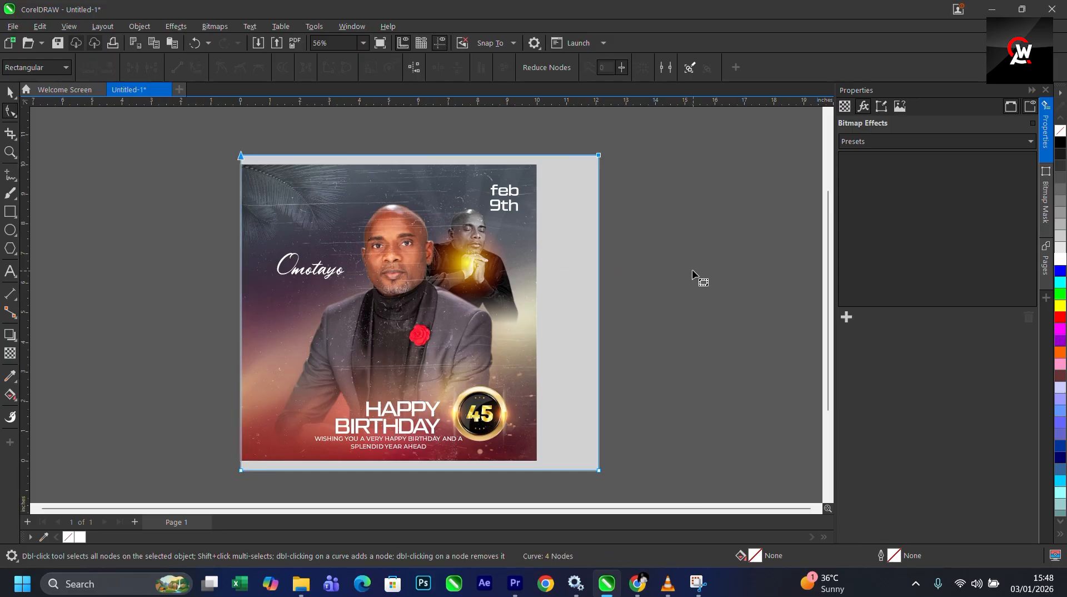
{"action": "left_click", "coordinate": [599, 156]}
{"action": "left_click_drag", "start_coordinate": [600, 157], "coordinate": [569, 153]}
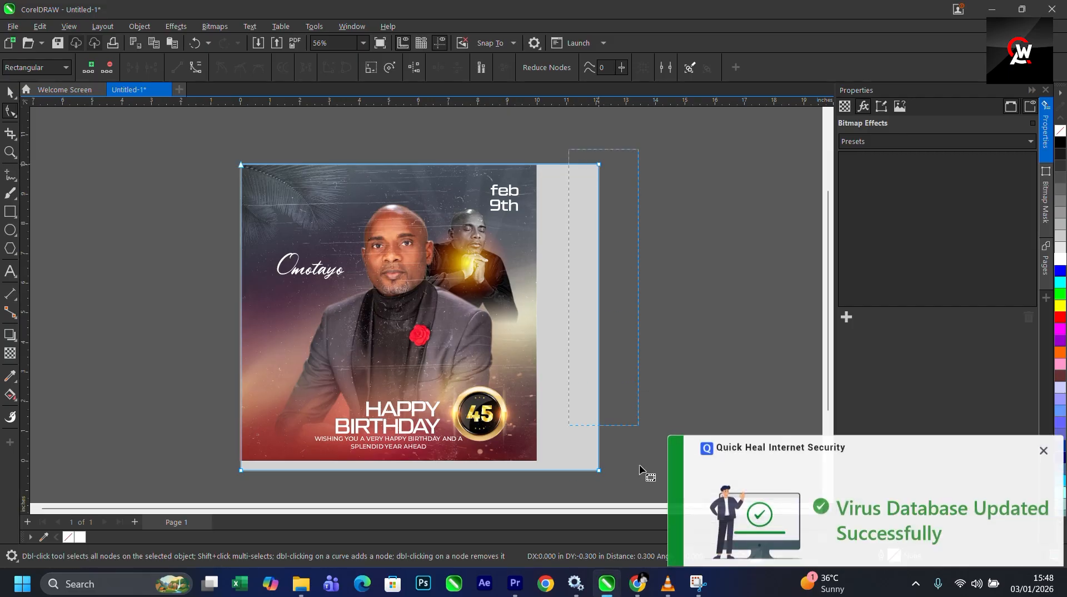
{"action": "scroll", "coordinate": [631, 492], "scroll_direction": "down", "scroll_amount": 1}
{"action": "left_click_drag", "start_coordinate": [599, 439], "coordinate": [537, 438]}
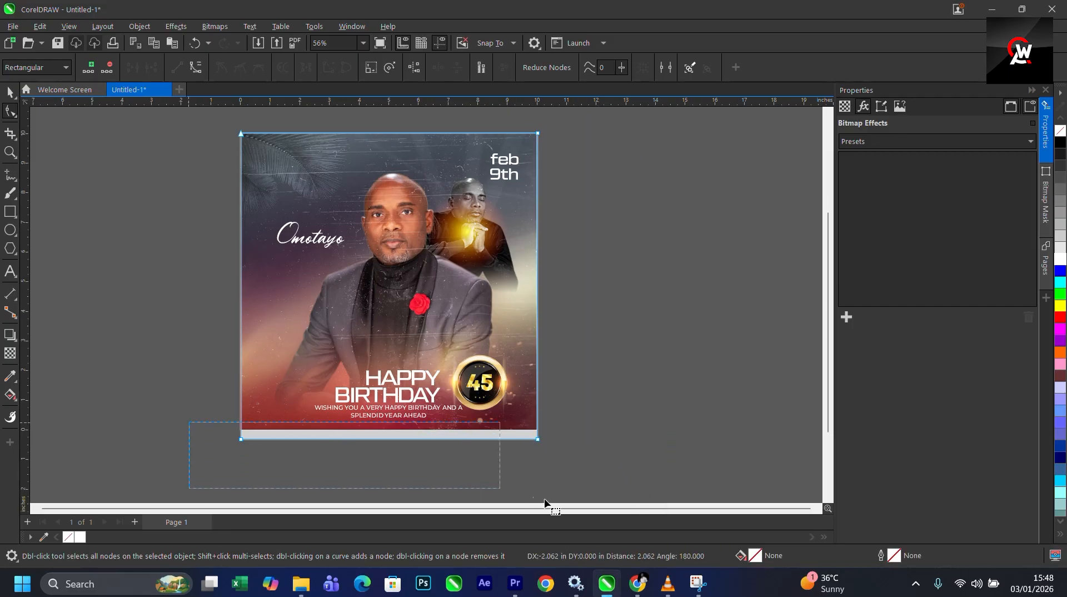
{"action": "scroll", "coordinate": [609, 468], "scroll_direction": "down", "scroll_amount": 2}
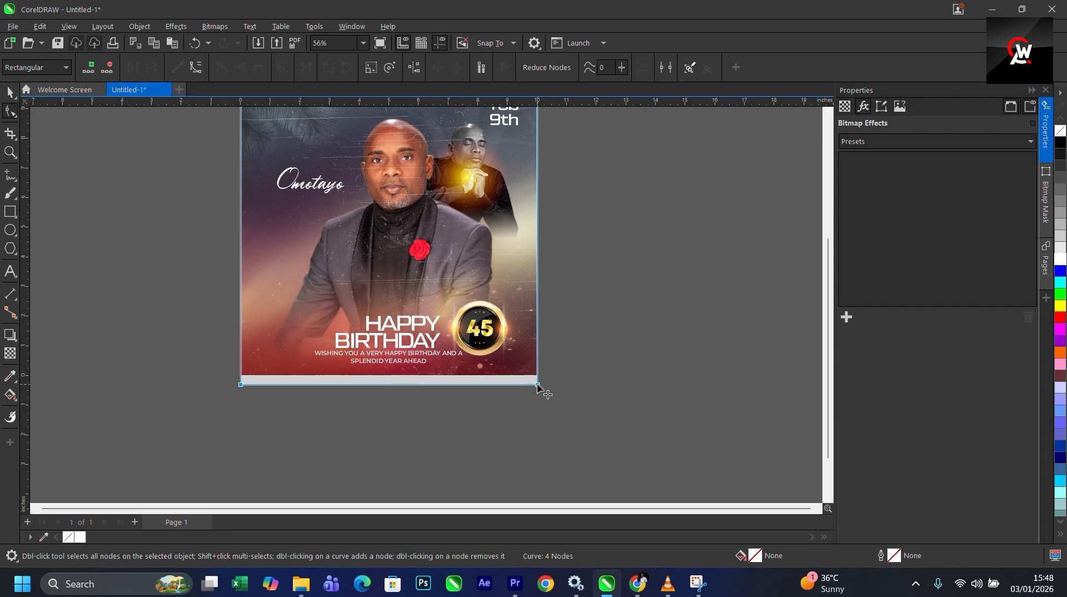
{"action": "left_click_drag", "start_coordinate": [537, 384], "coordinate": [537, 374]}
{"action": "left_click", "coordinate": [10, 91]}
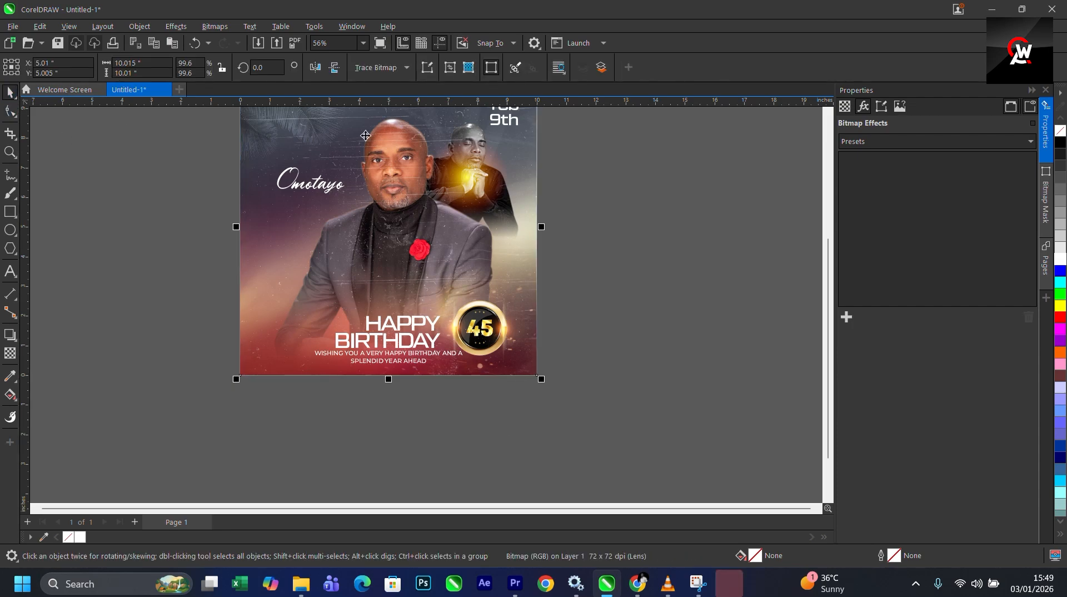
- Select all the flyer's objects on the page
{"action": "left_click", "coordinate": [363, 43]}
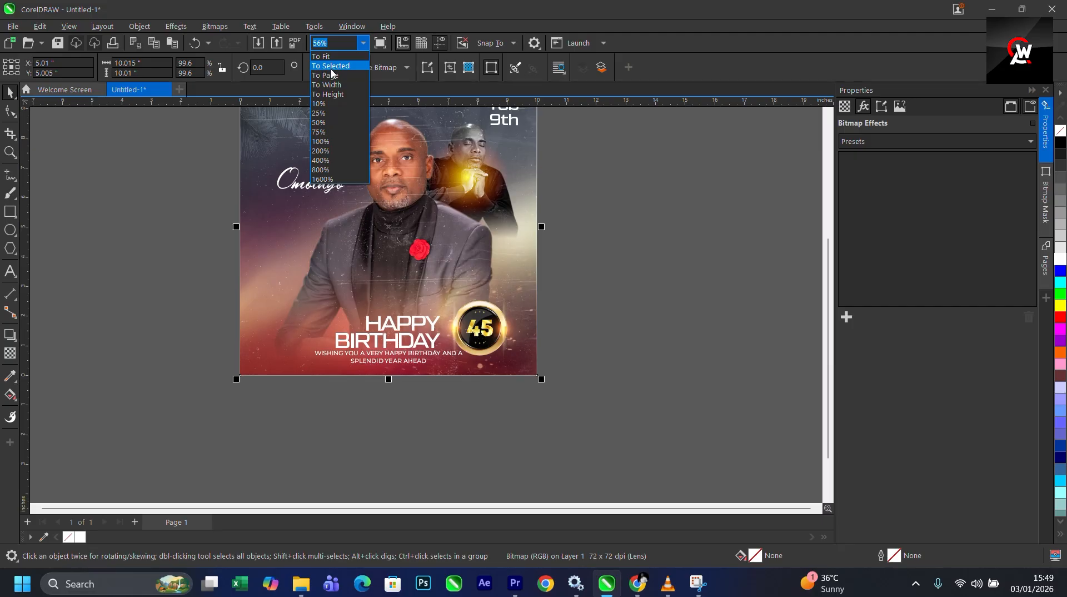
{"action": "left_click", "coordinate": [331, 69]}
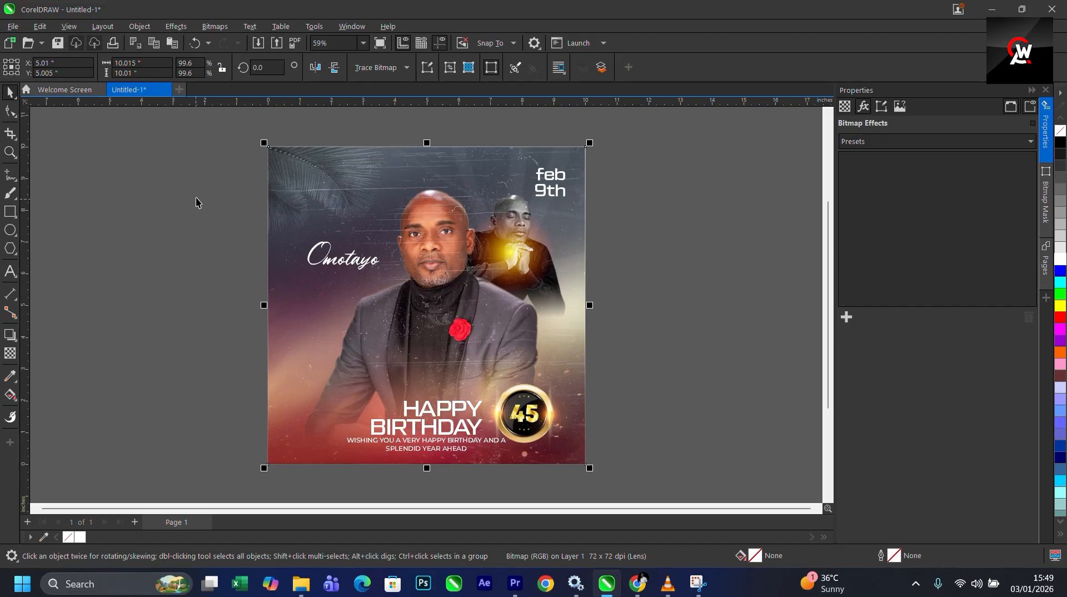
{"action": "left_click", "coordinate": [655, 254]}
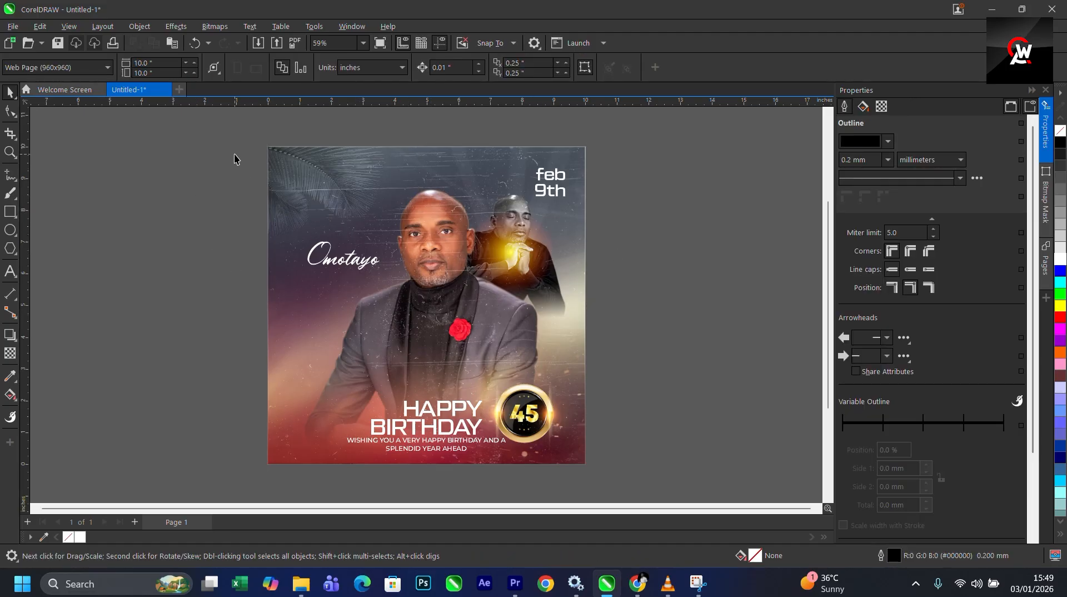
{"action": "left_click_drag", "start_coordinate": [238, 154], "coordinate": [672, 496]}
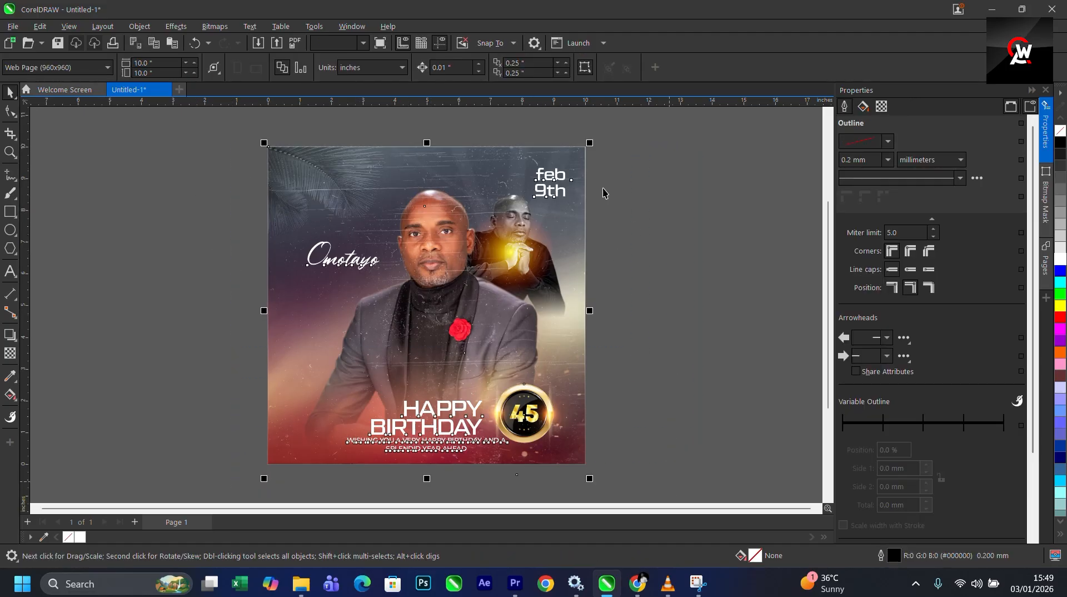